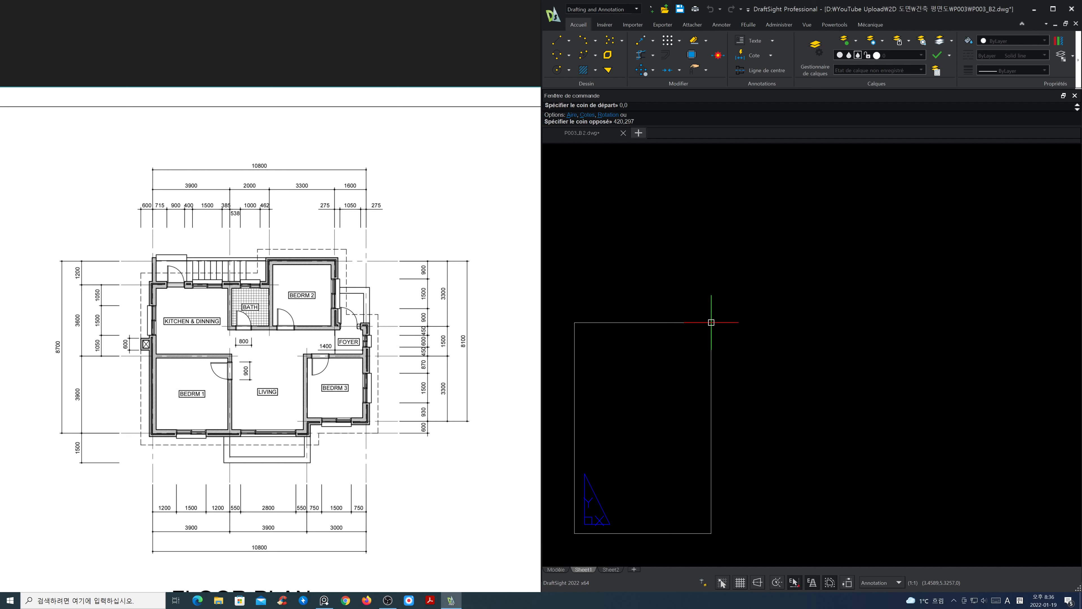
Finish the sheet border rectangle from 0,0 to 420,297 and fit the whole sheet in view.
key(Return)
text(z)
key(Return)
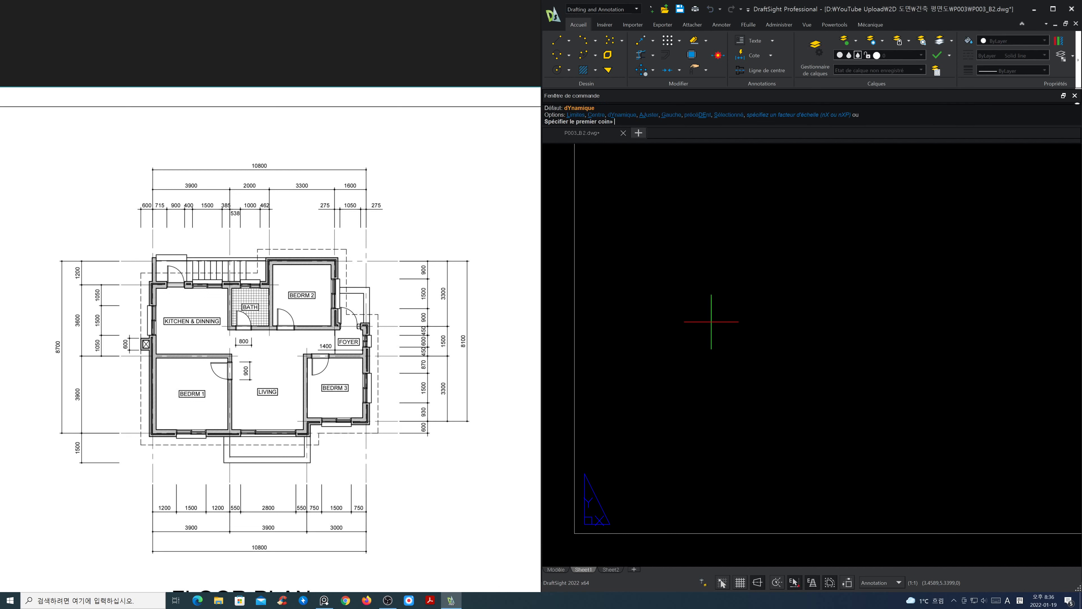
text(l)
key(Return)
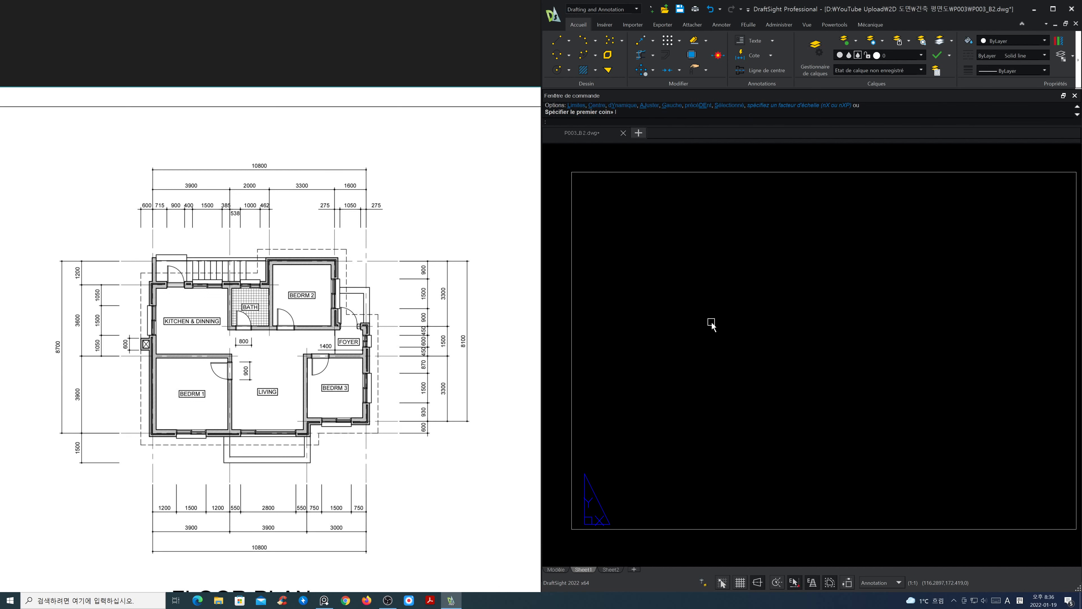
Offset the sheet border rectangle inward once to form an inner frame.
text(ma)
key(Return)
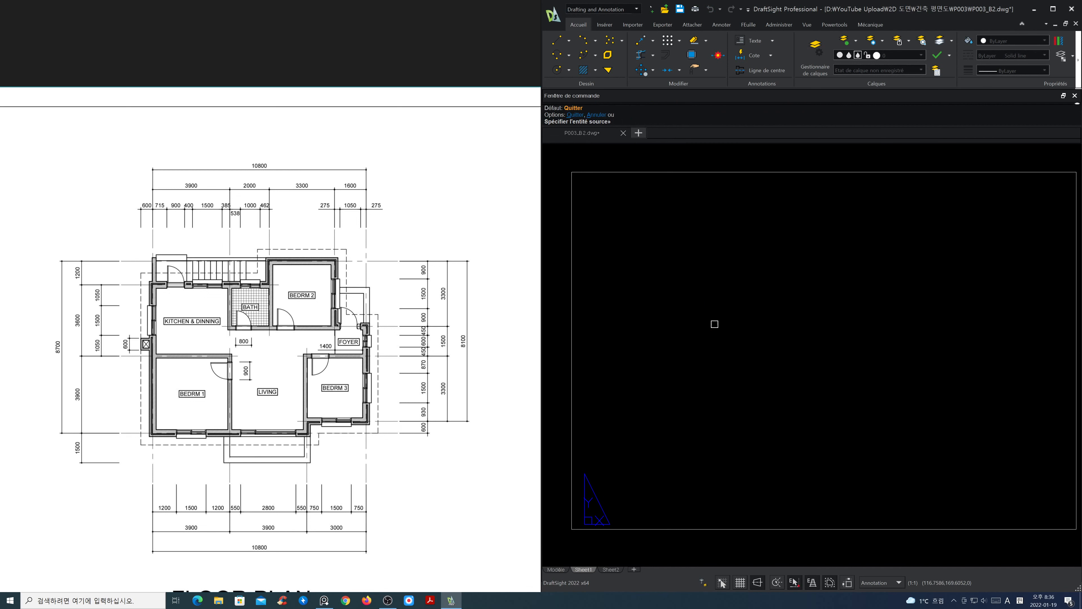
click(710, 173)
click(714, 197)
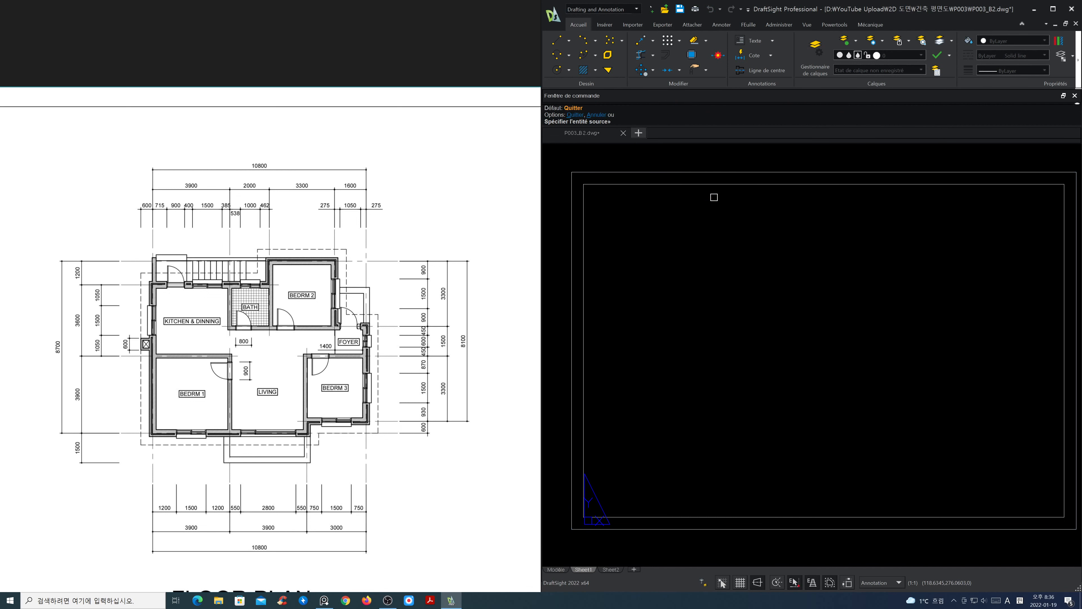
key(Return)
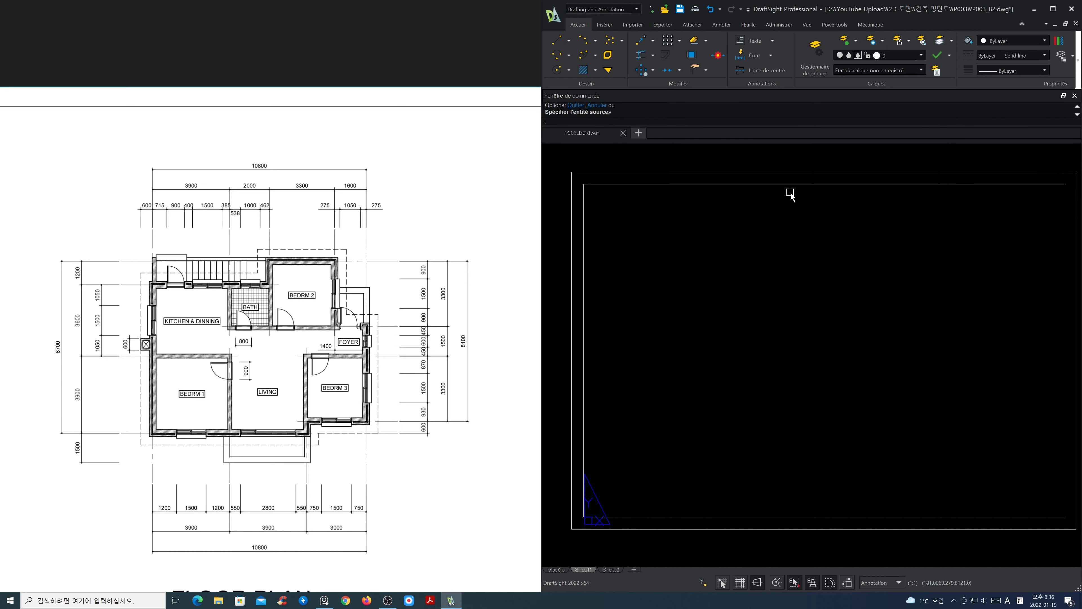
Make layer Mview current and create a rectangular viewport filling the inner frame from corner to corner.
click(902, 57)
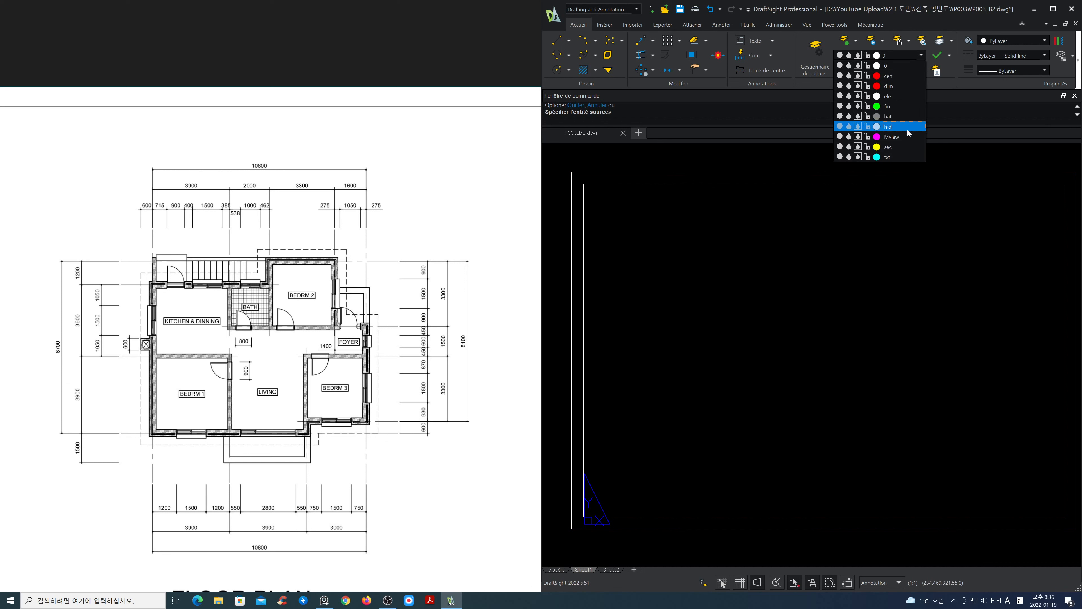
click(908, 137)
text(M)
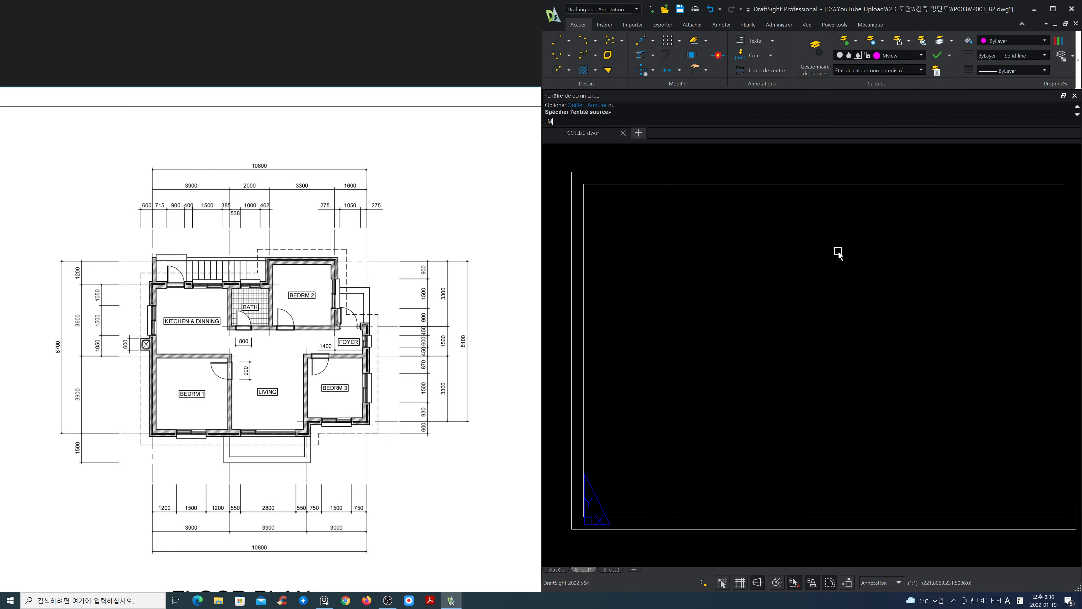
text(V)
key(Return)
click(584, 184)
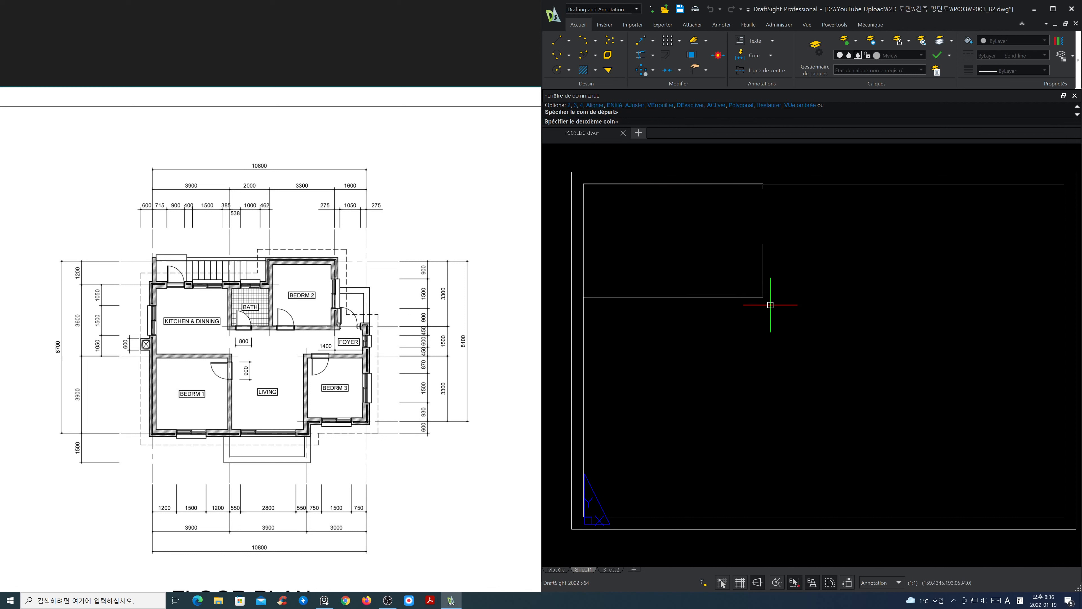
click(1064, 516)
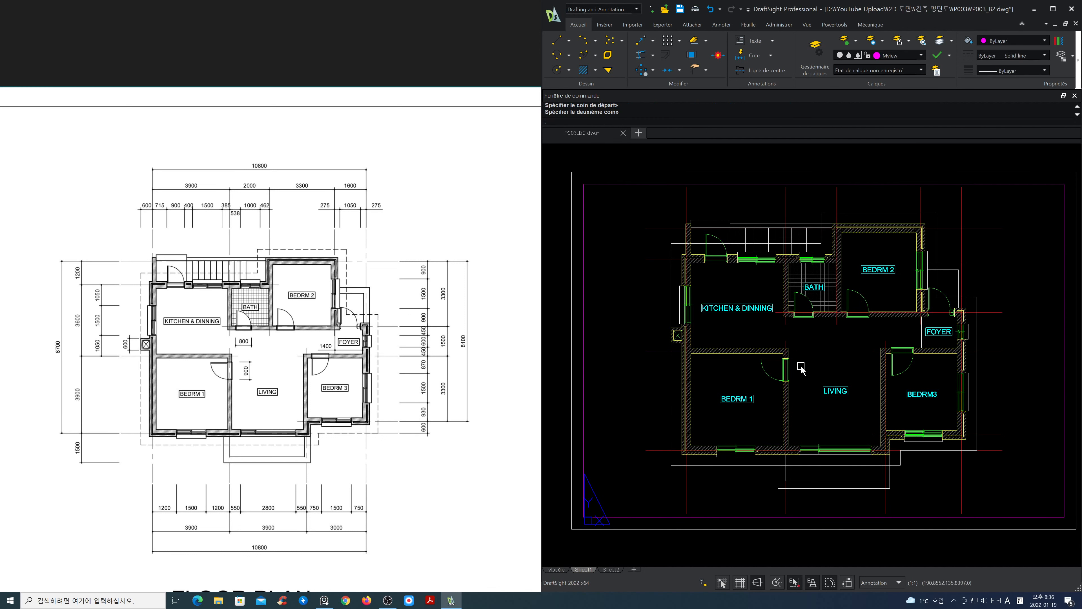
Activate model space inside the viewport and set its scale to 1:100.
text(ms)
key(Return)
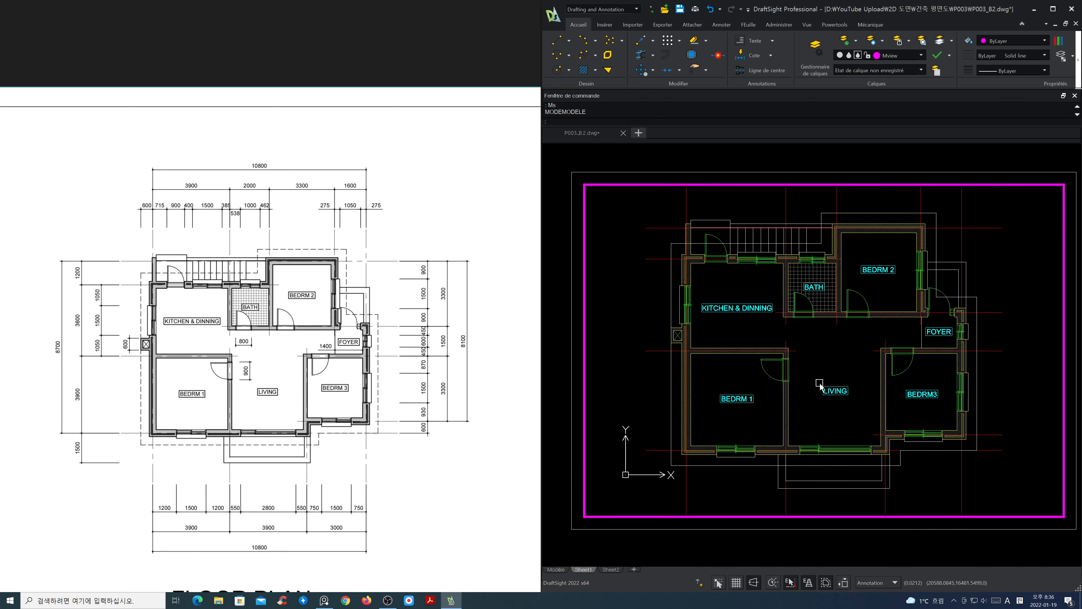
click(895, 583)
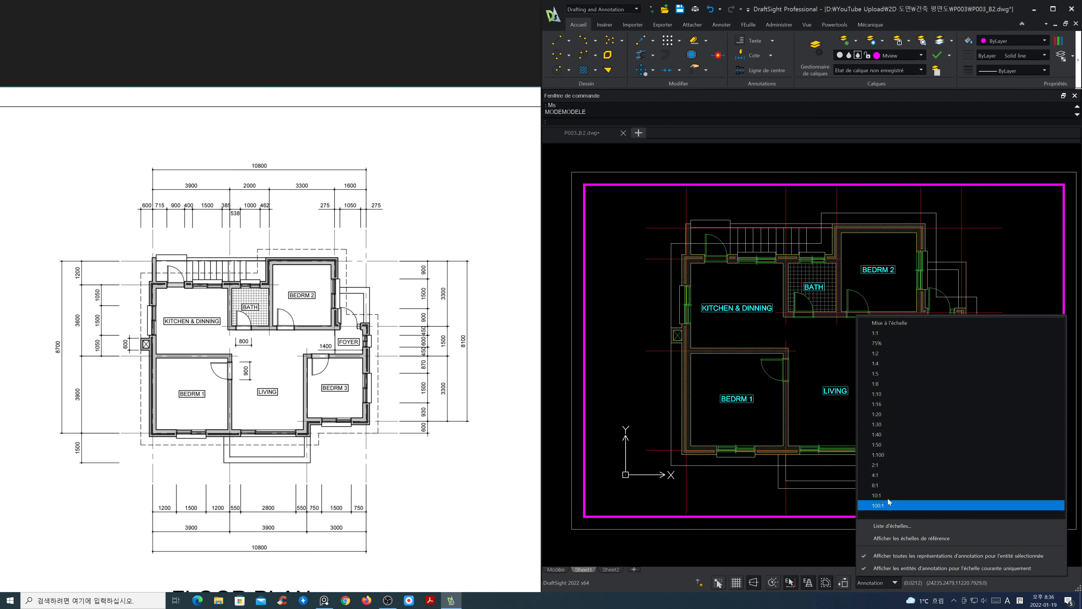
click(885, 456)
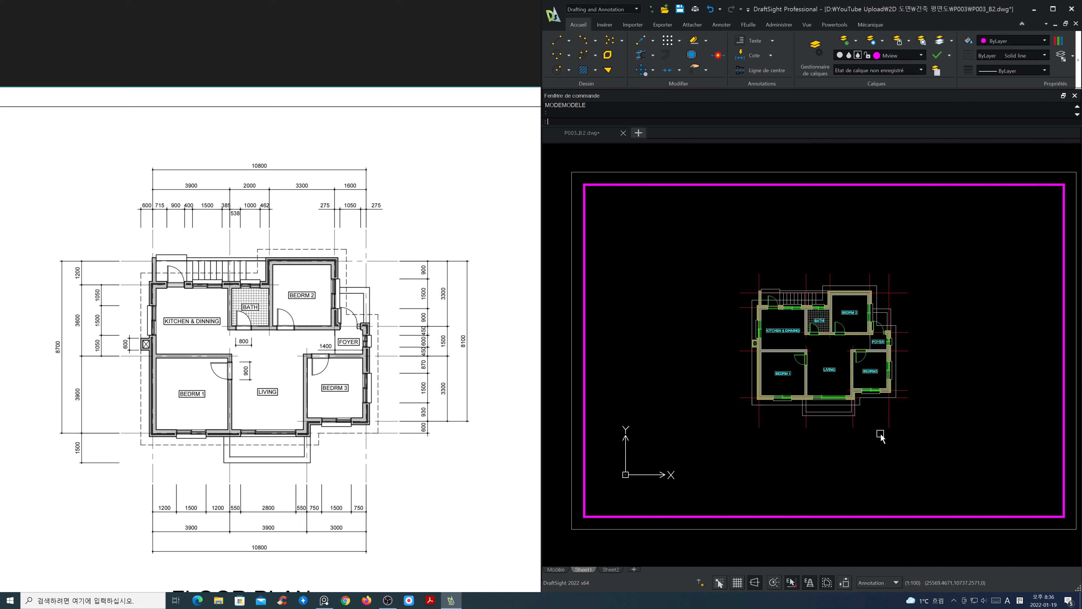
Set the PSLTSCALE variable to 0 and regenerate the drawing.
text(ps)
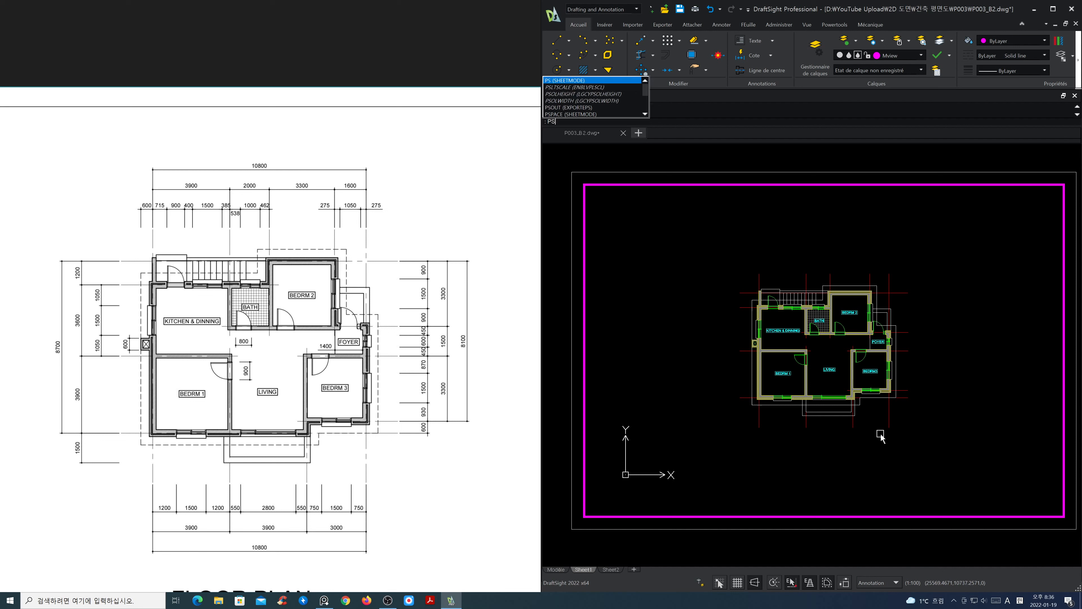
text(l)
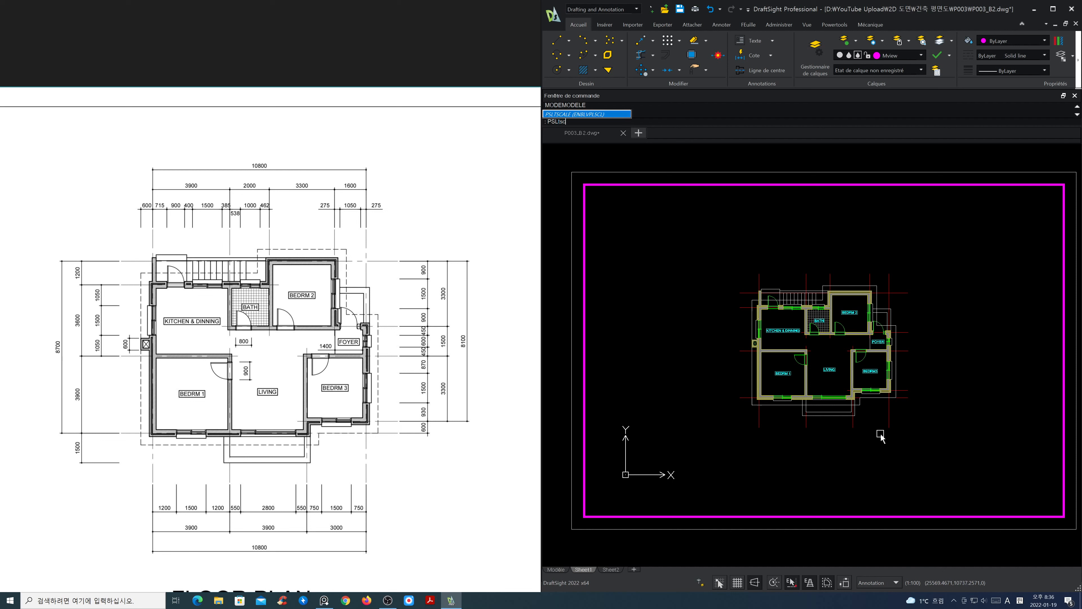
text(TSCAL)
key(Return)
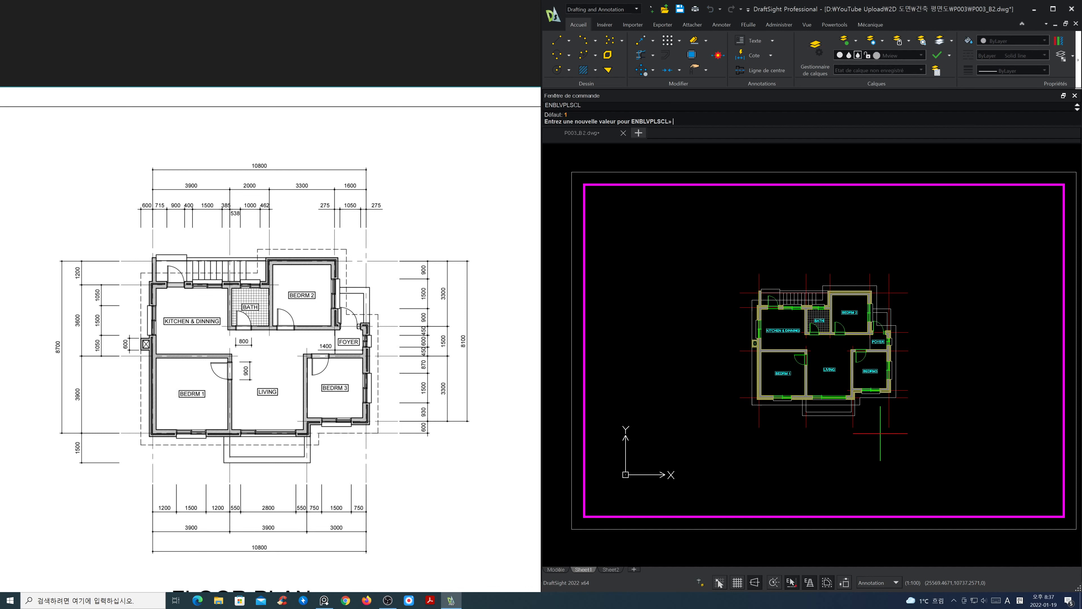
text(0)
key(Return)
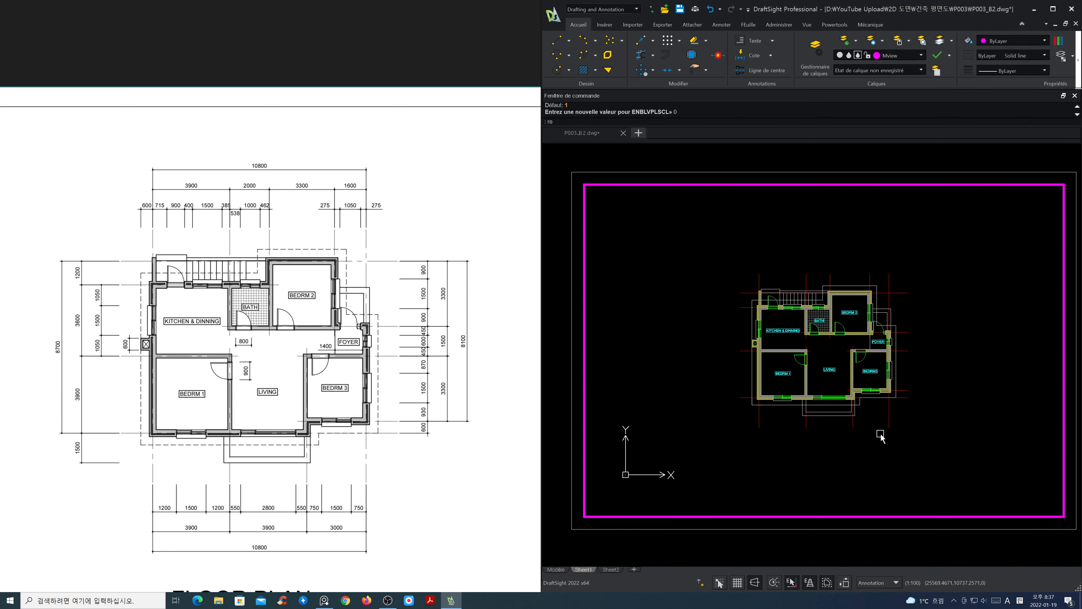
key(Return)
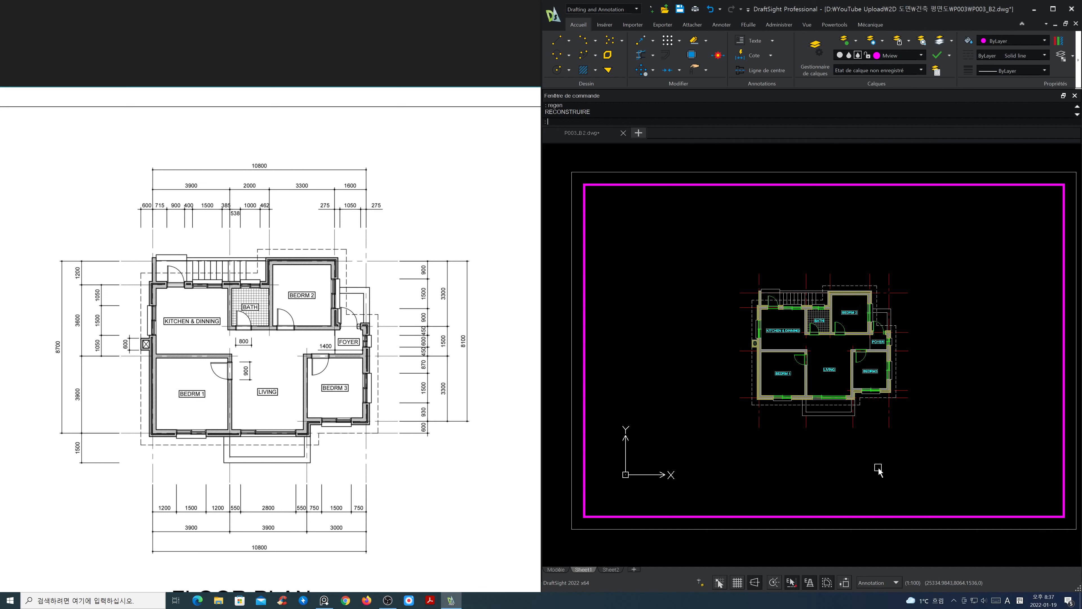
Return to paper space and move the viewport slightly straight up on the sheet.
text(ps)
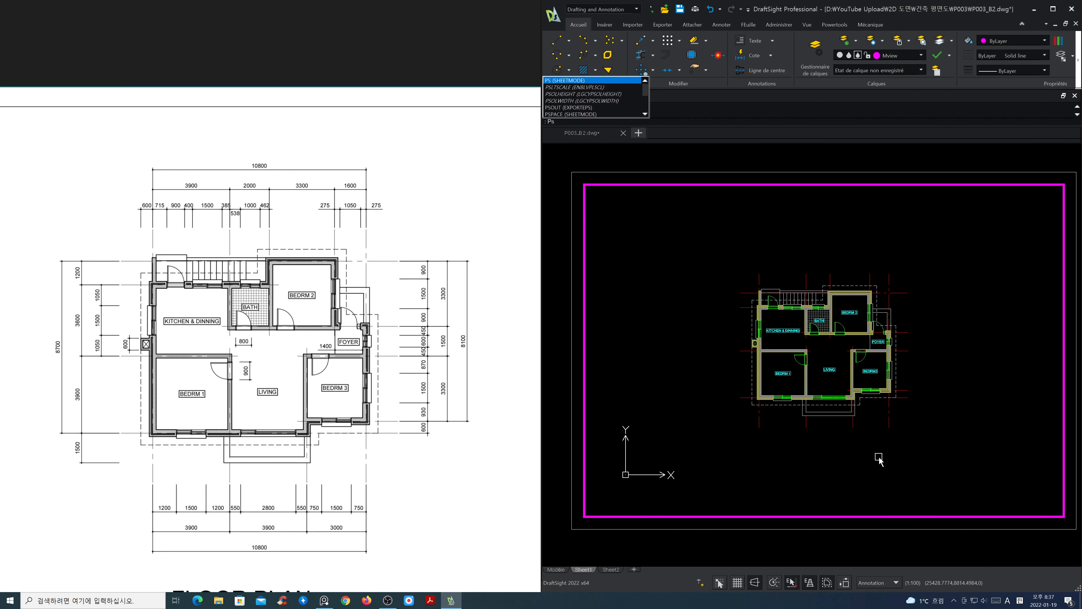
key(Return)
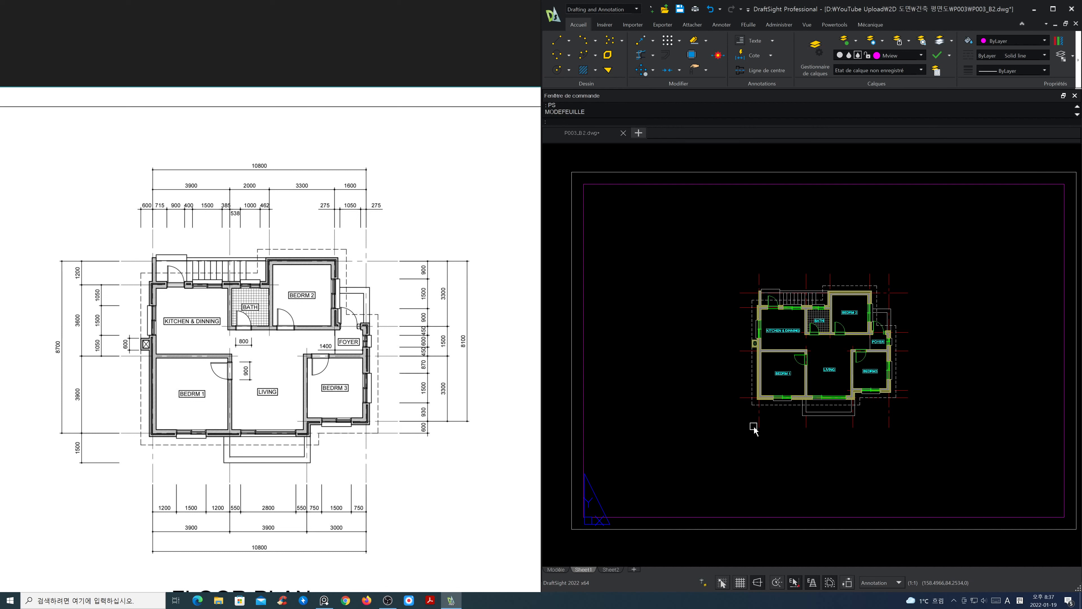
text(m)
key(Return)
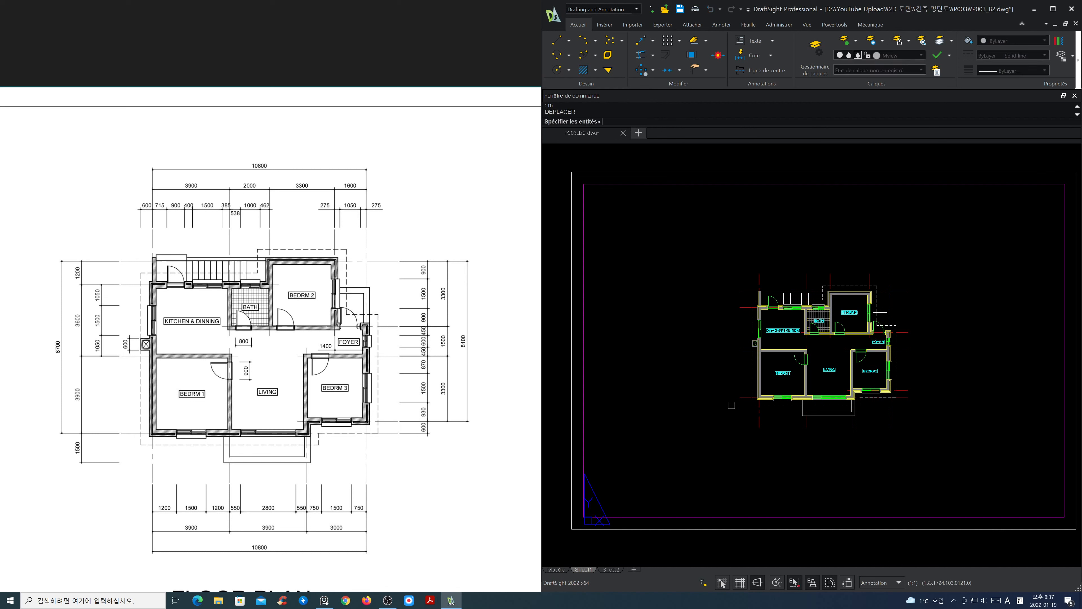
click(703, 184)
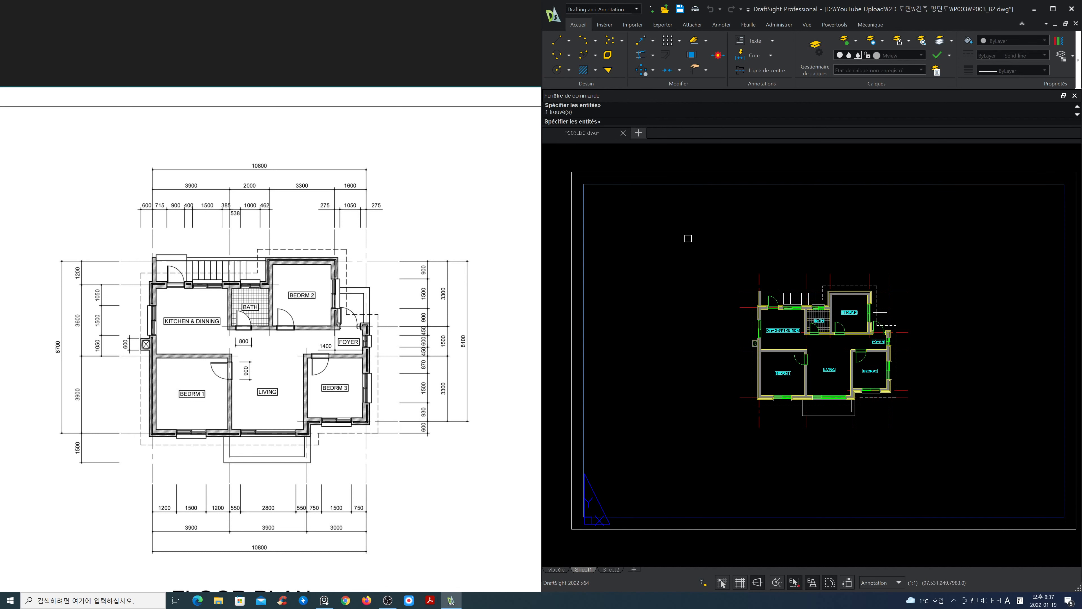
key(Return)
click(675, 334)
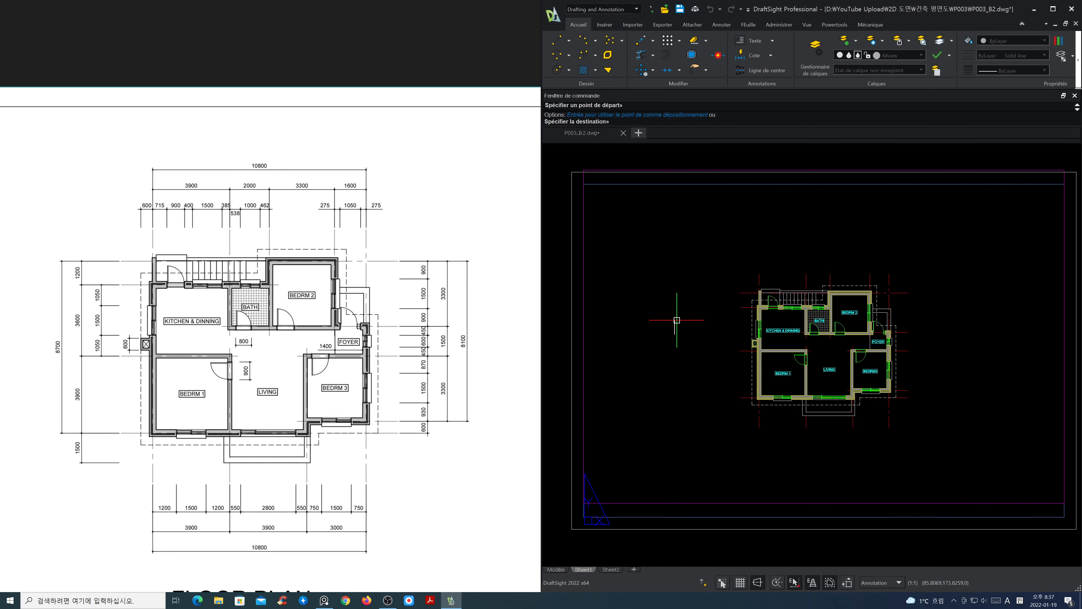
click(677, 316)
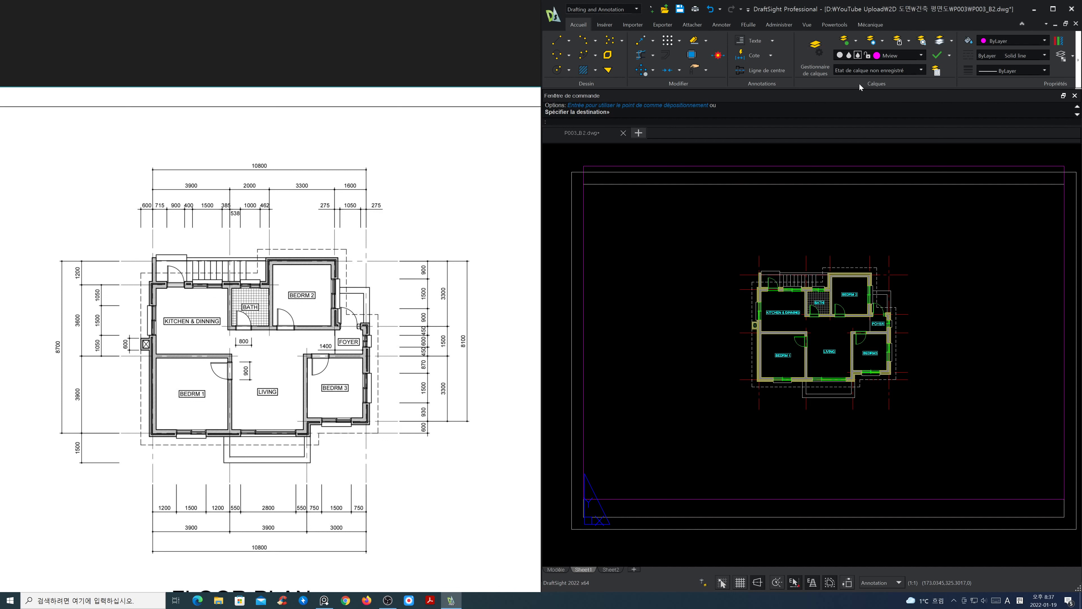
Make layer dim current and lock layer 0.
click(901, 56)
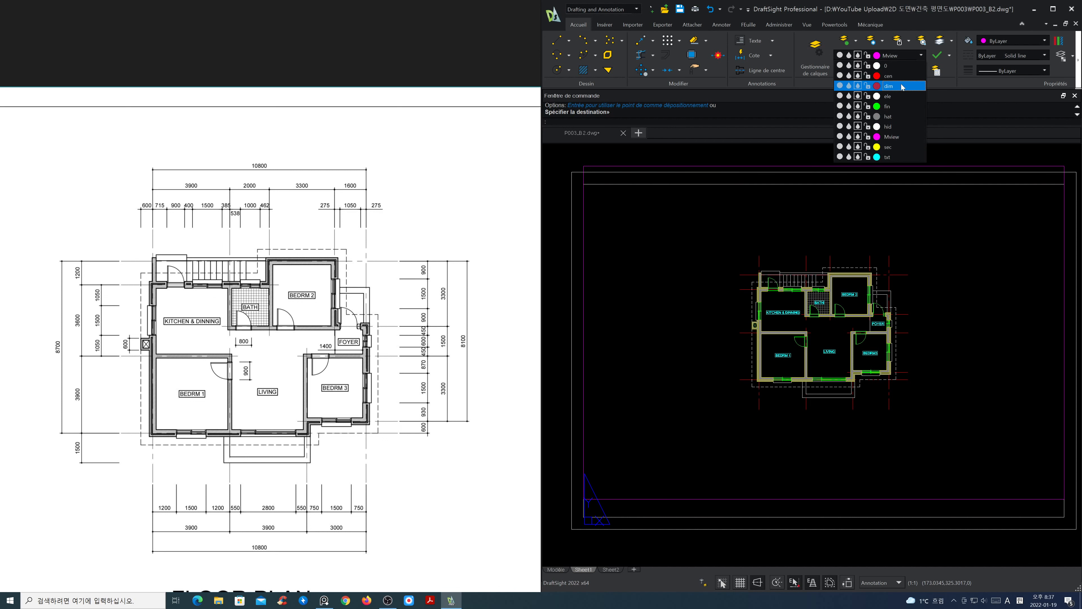
click(902, 87)
click(903, 58)
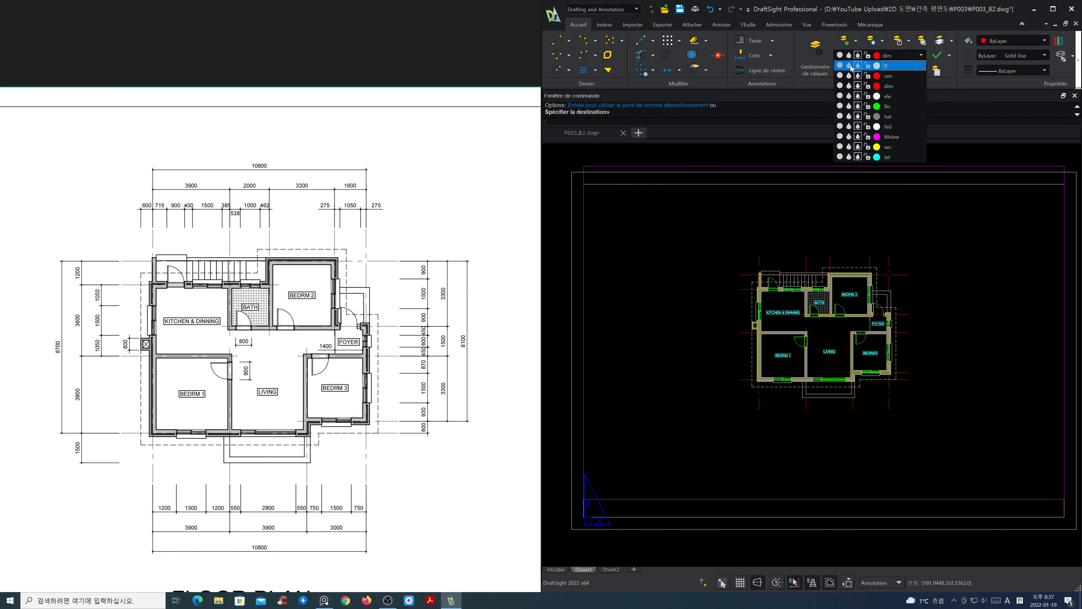
click(866, 66)
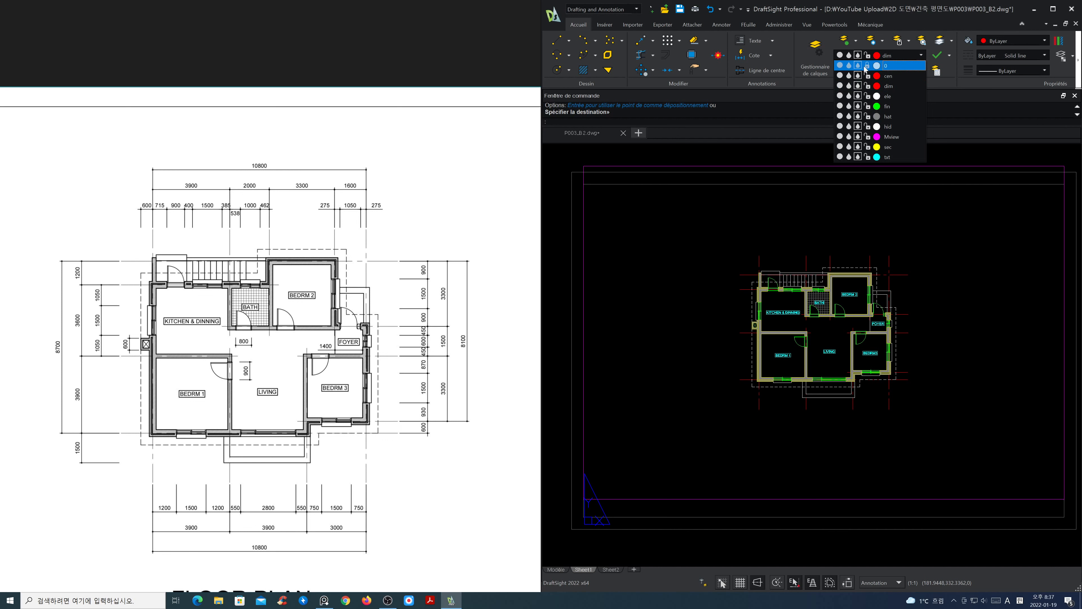
click(751, 174)
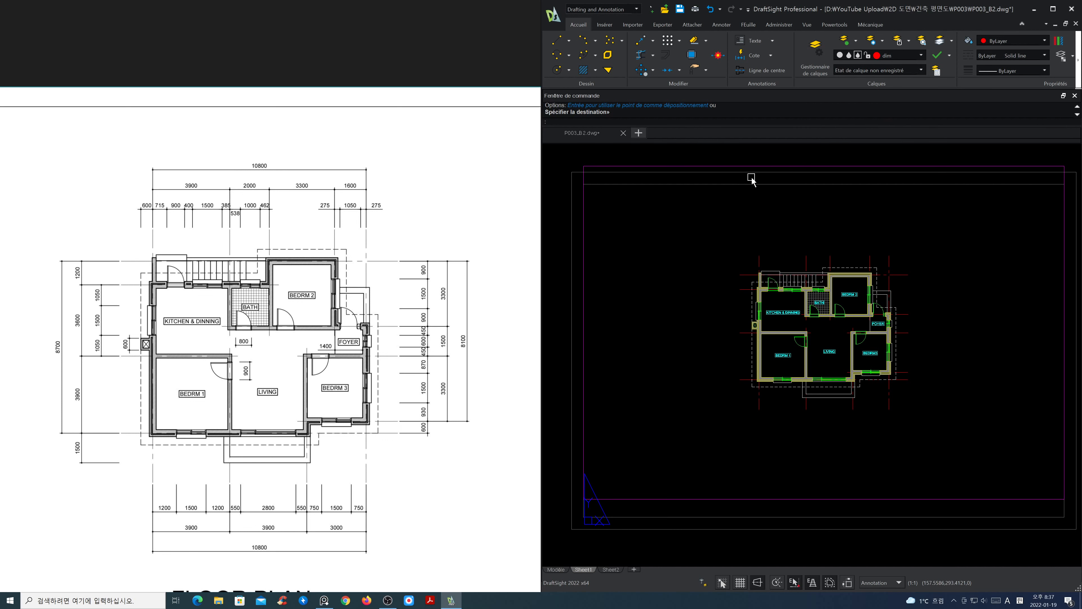
Stretch the viewport's corners back onto the inner frame and turn off ETrack.
click(726, 166)
click(583, 165)
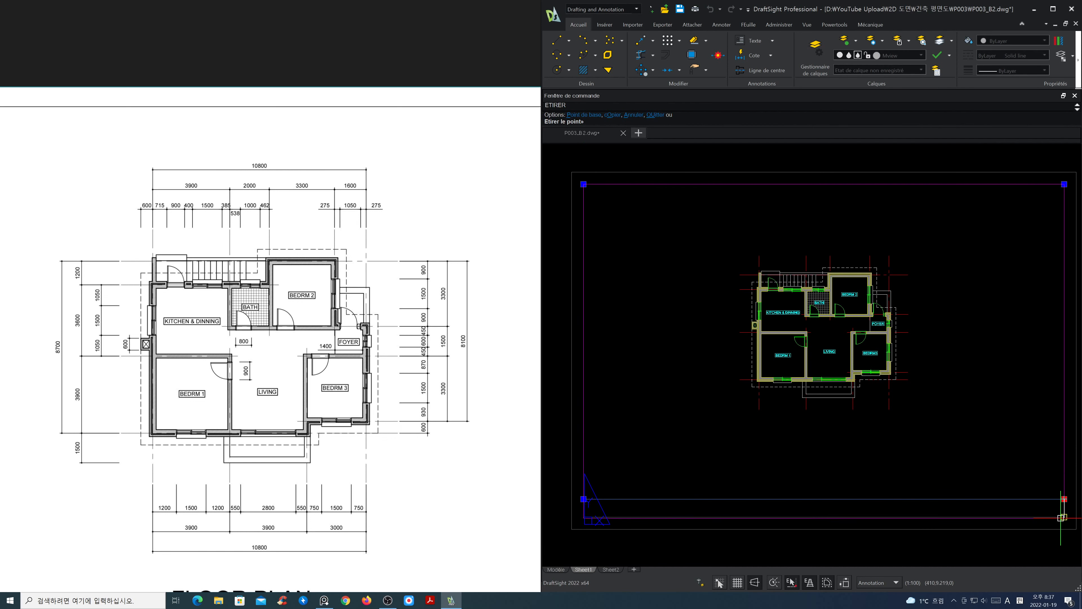
key(Escape)
click(810, 582)
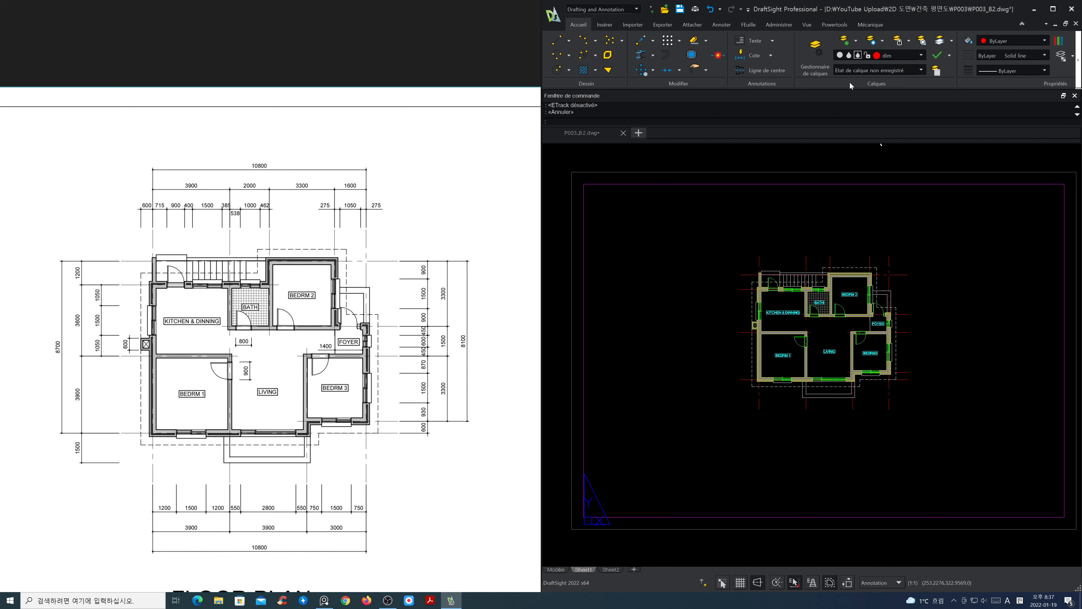
Change the dim layer's colour to cyan and freeze the hat and fin layers.
click(815, 53)
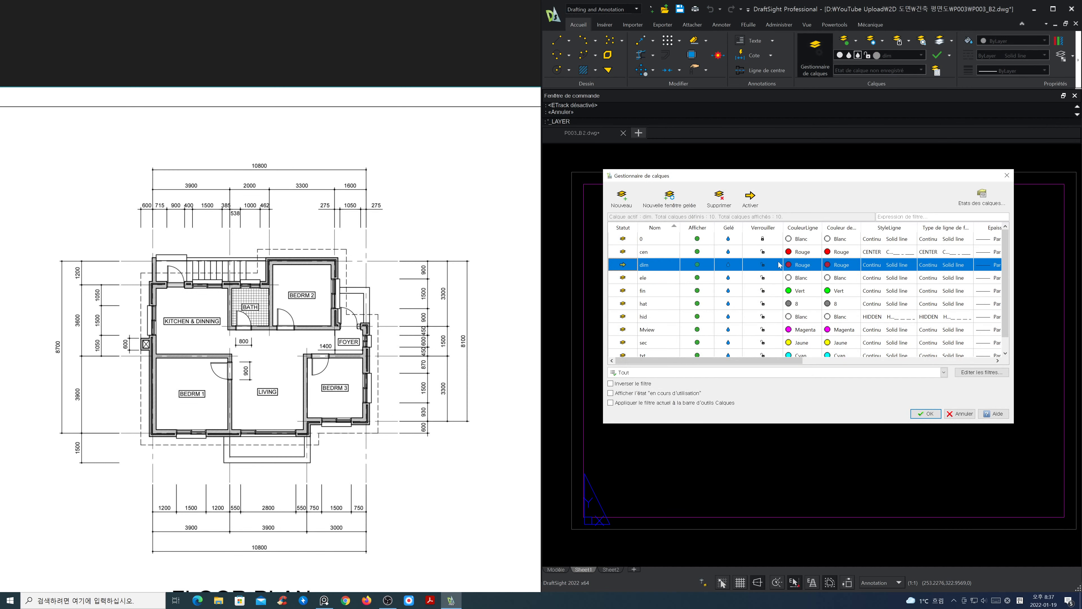
click(789, 266)
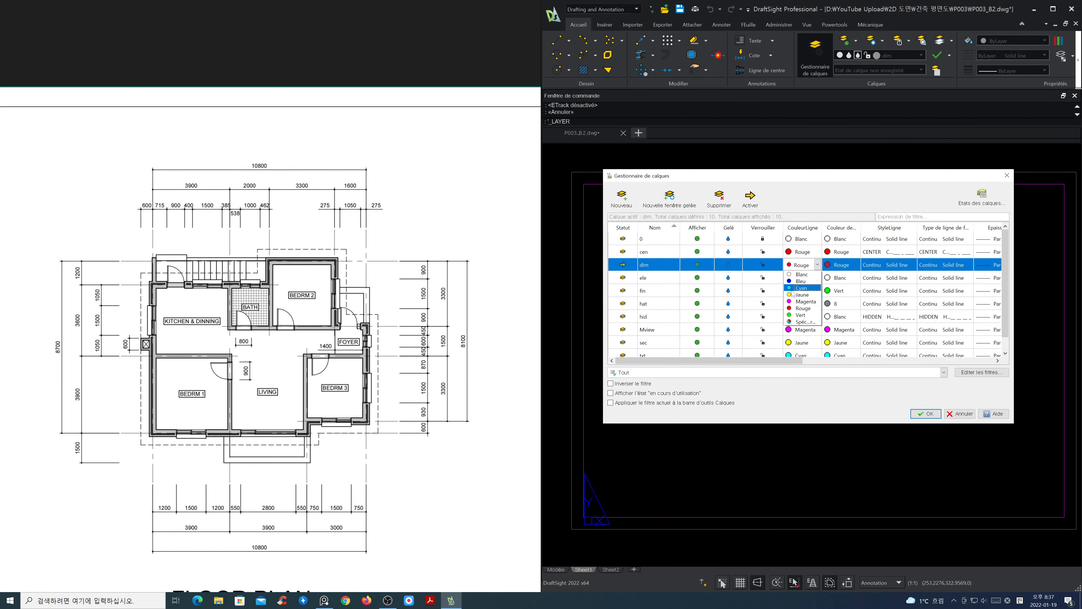
click(790, 289)
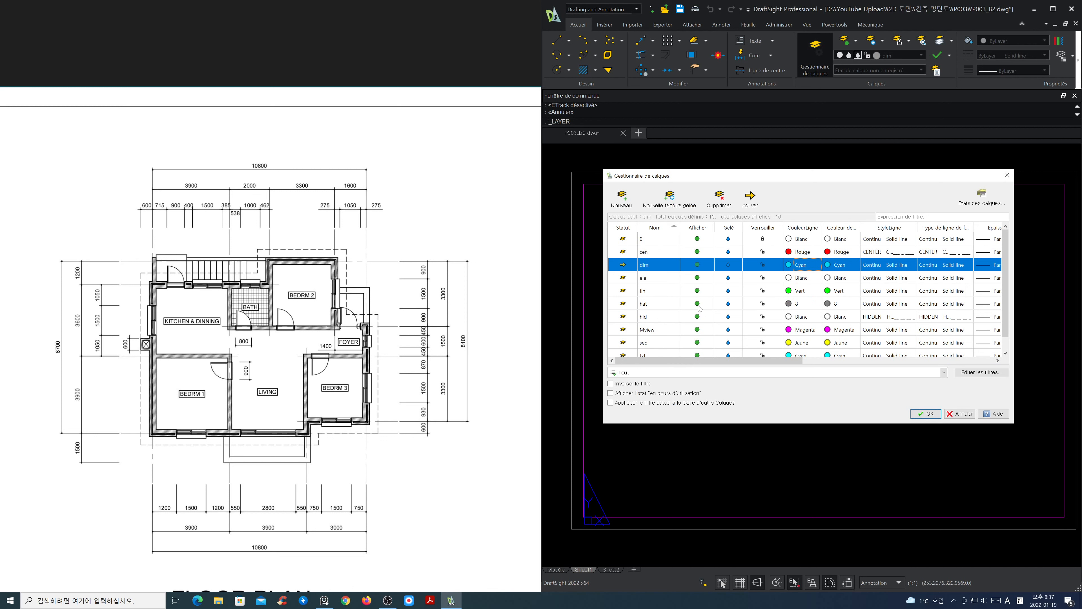
click(728, 306)
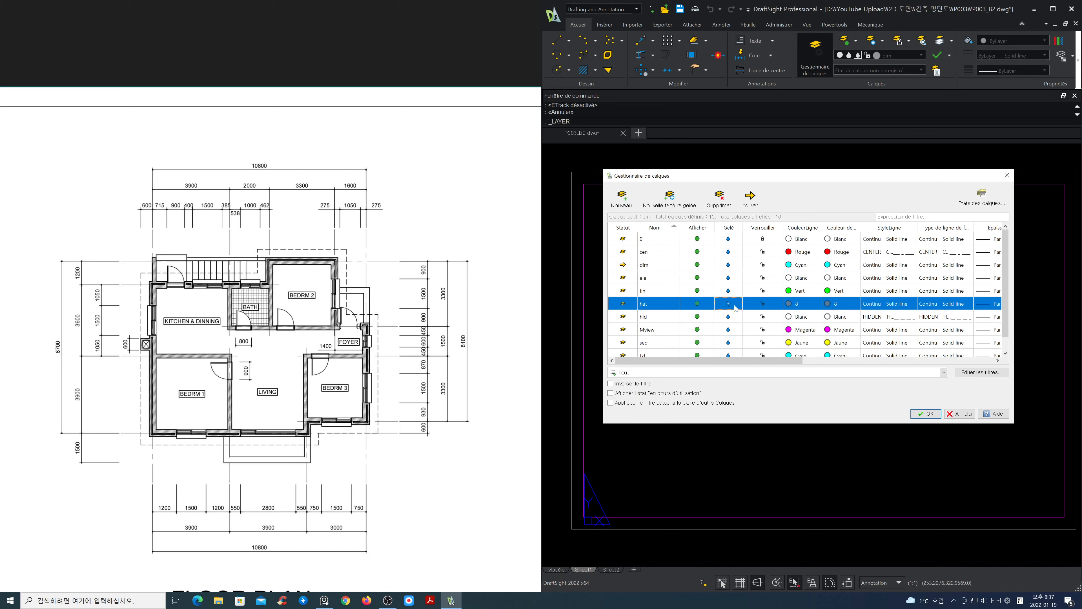
click(728, 292)
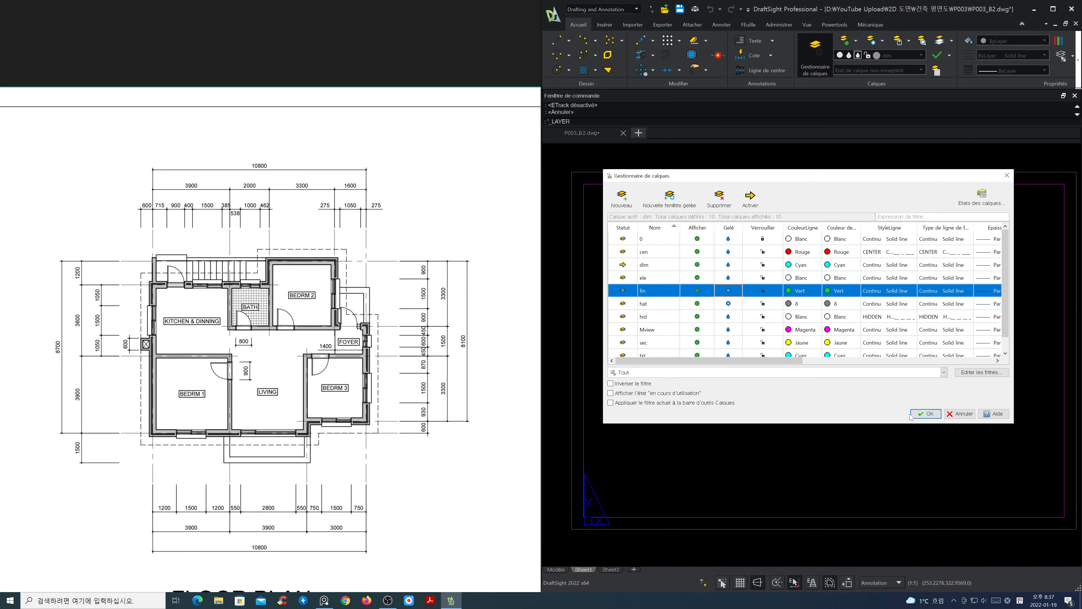
click(927, 414)
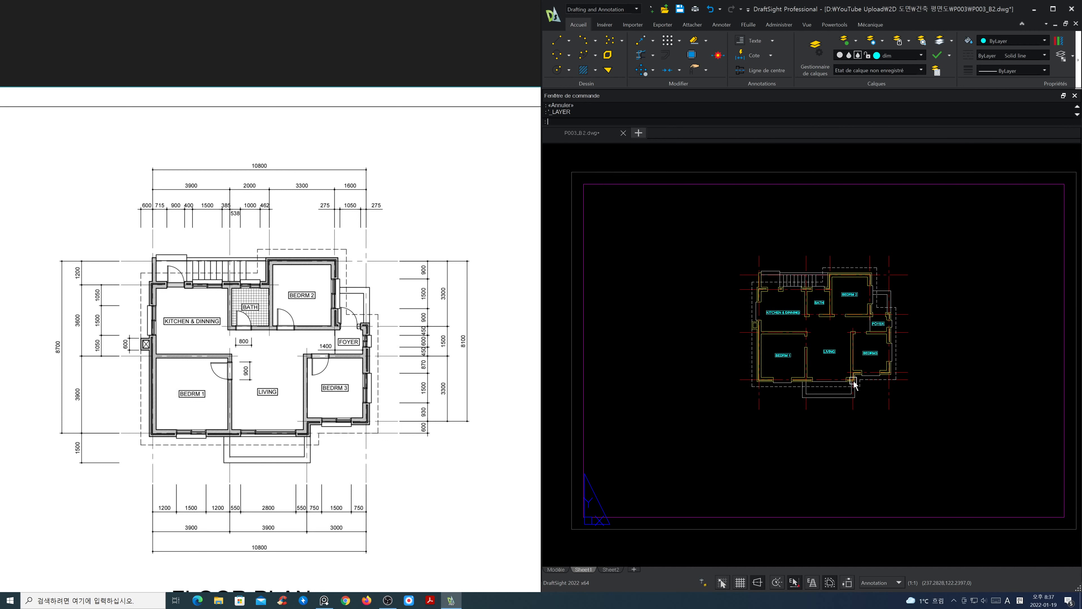
Freeze the Mview layer so the viewport frame is hidden.
middle_drag(826, 295, 814, 348)
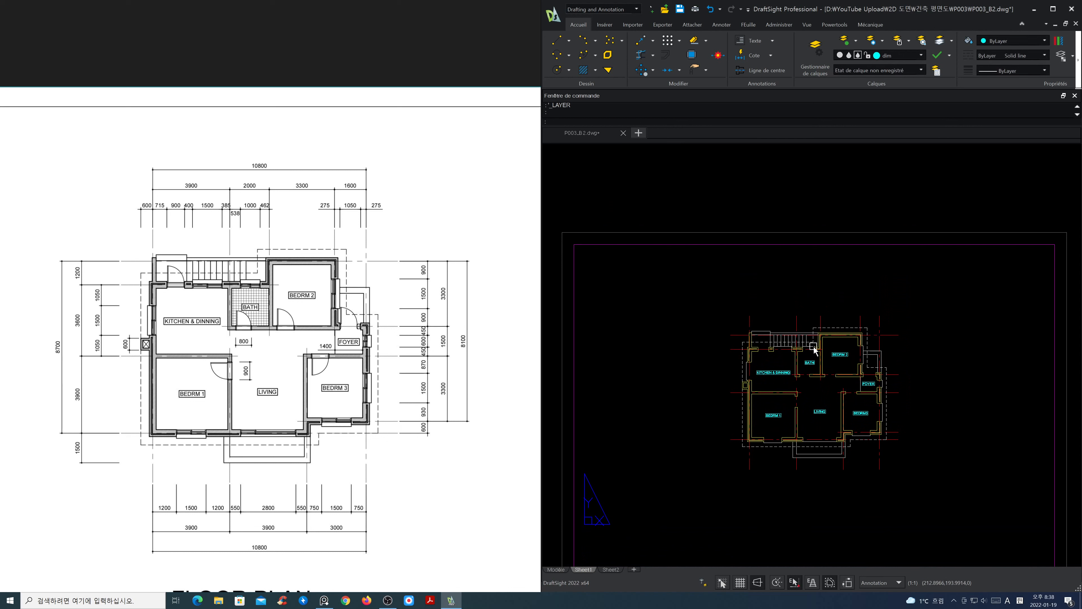
scroll(812, 333, up, 3)
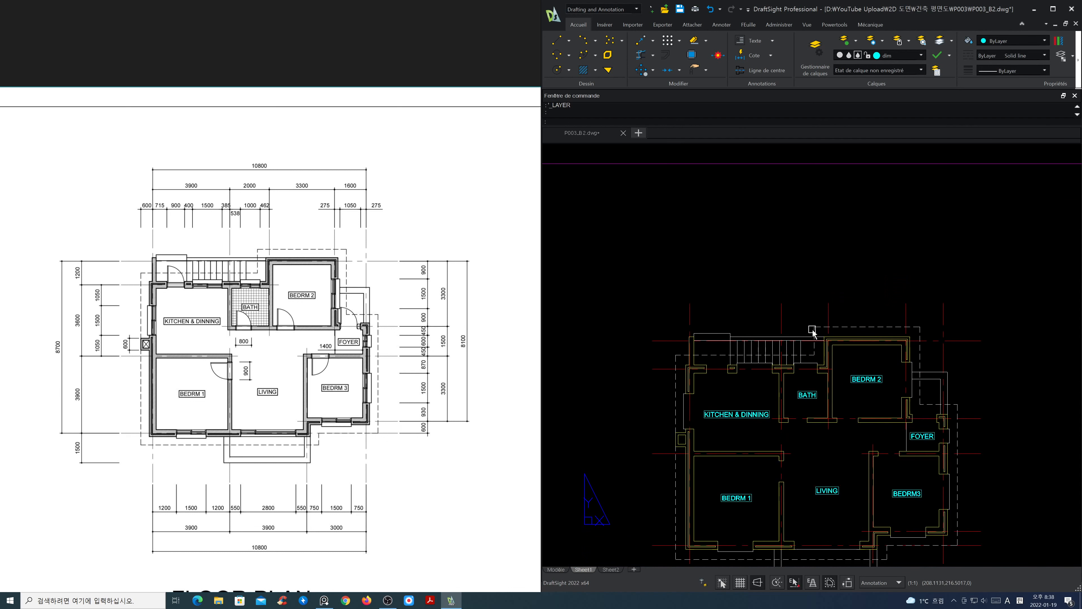
click(902, 59)
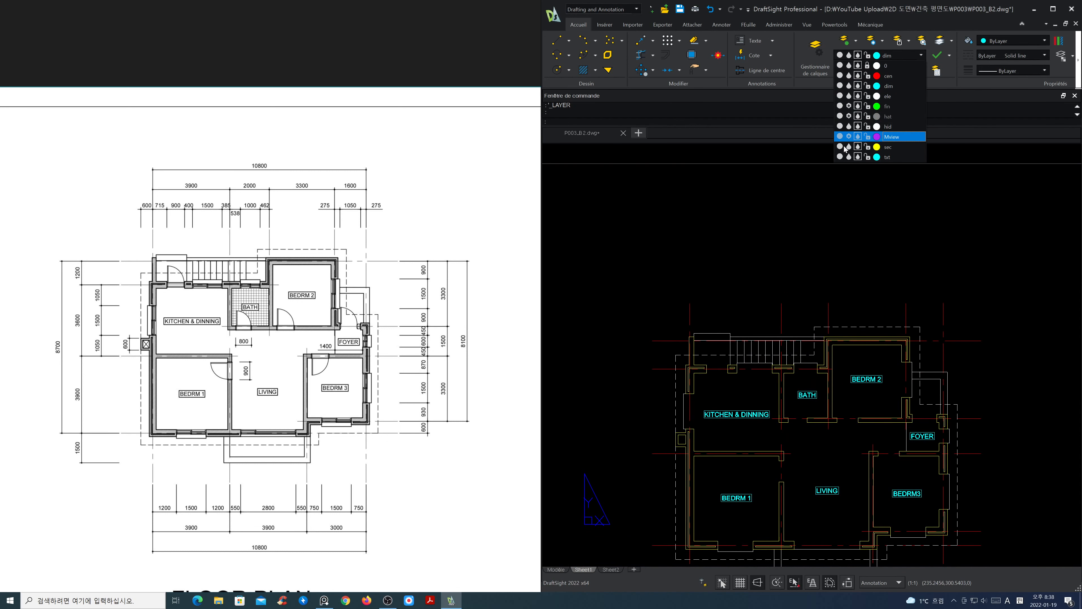
click(769, 235)
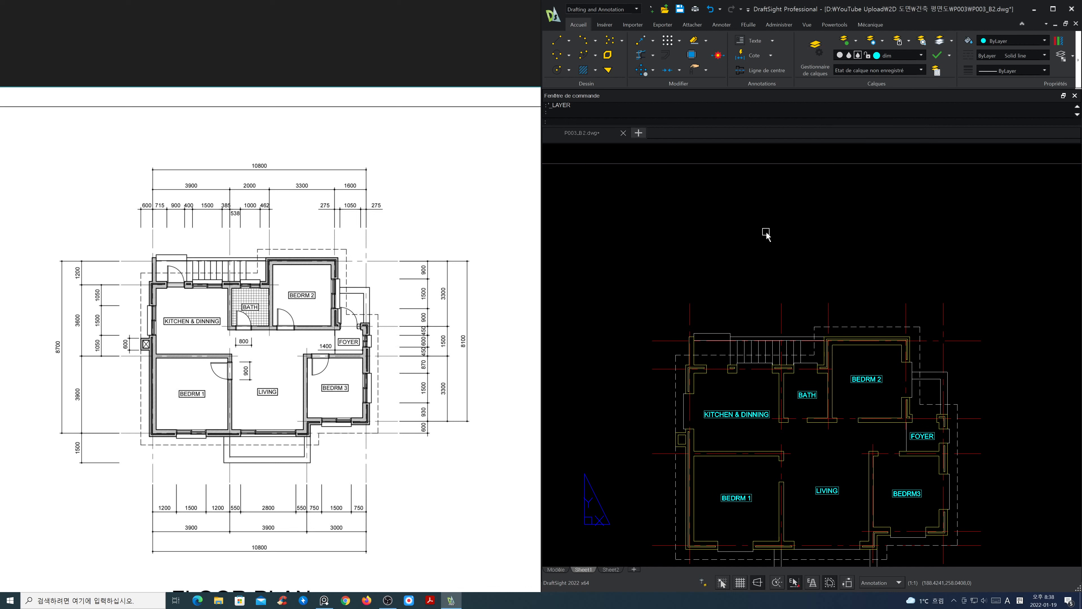
Place a horizontal linear dimension above the plan from the left dashed roof line to the leftmost wall centreline.
click(721, 24)
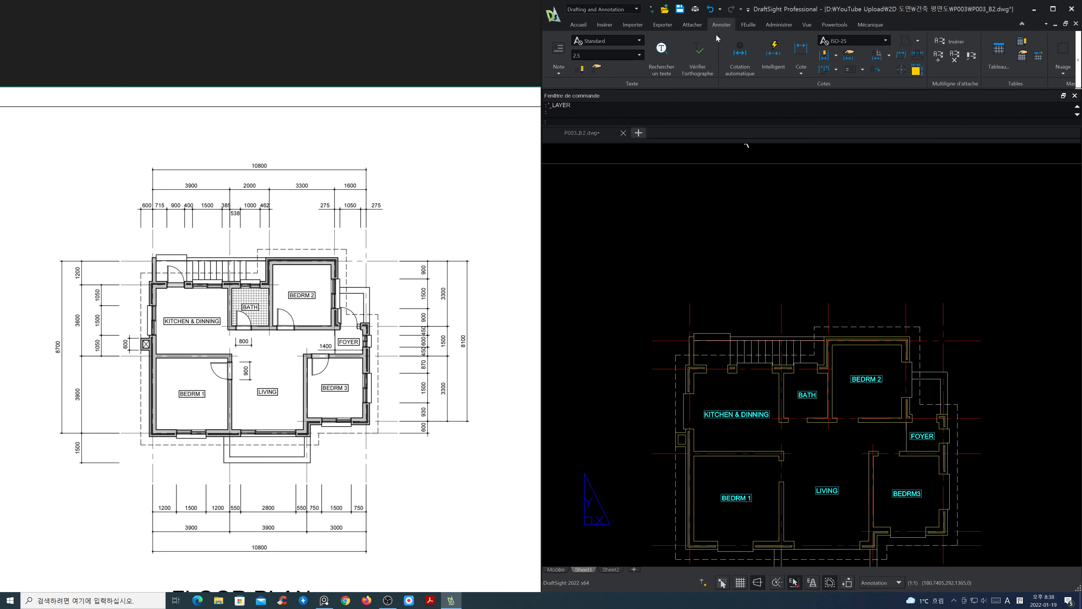
click(801, 51)
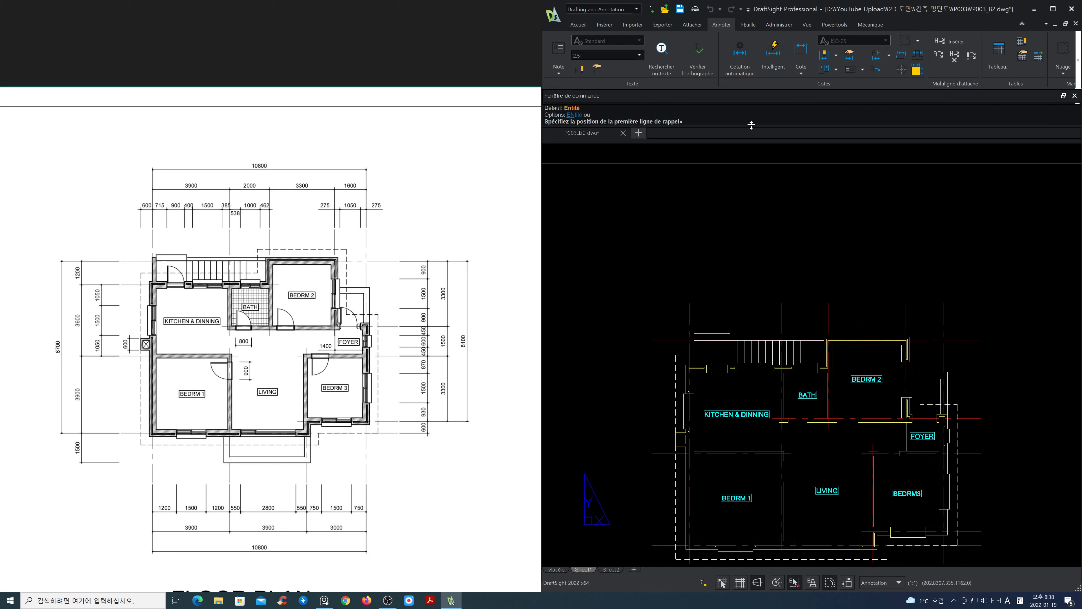
click(676, 354)
click(690, 303)
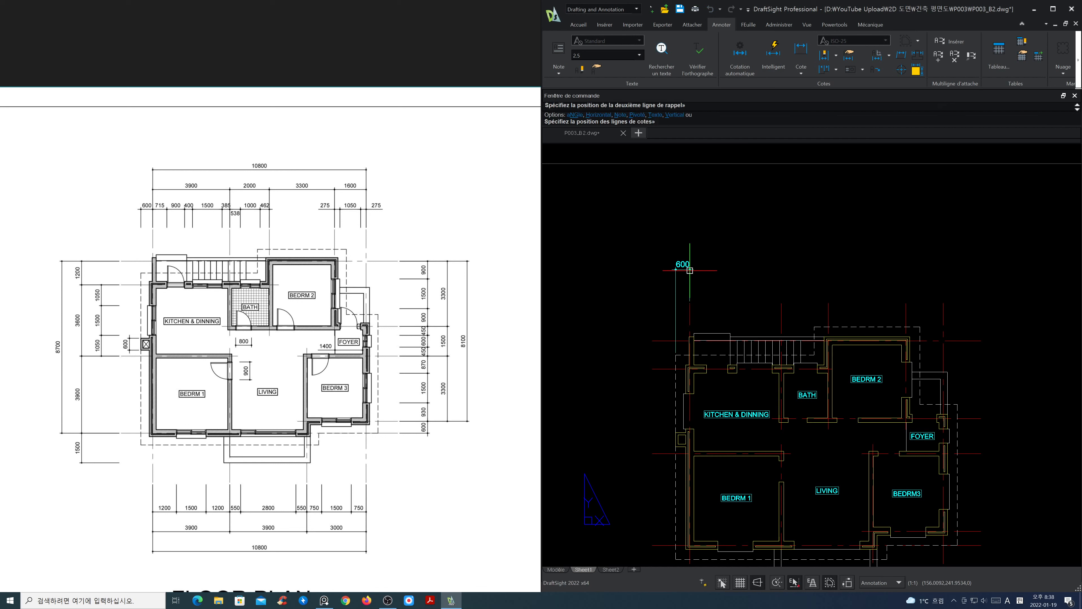
click(690, 276)
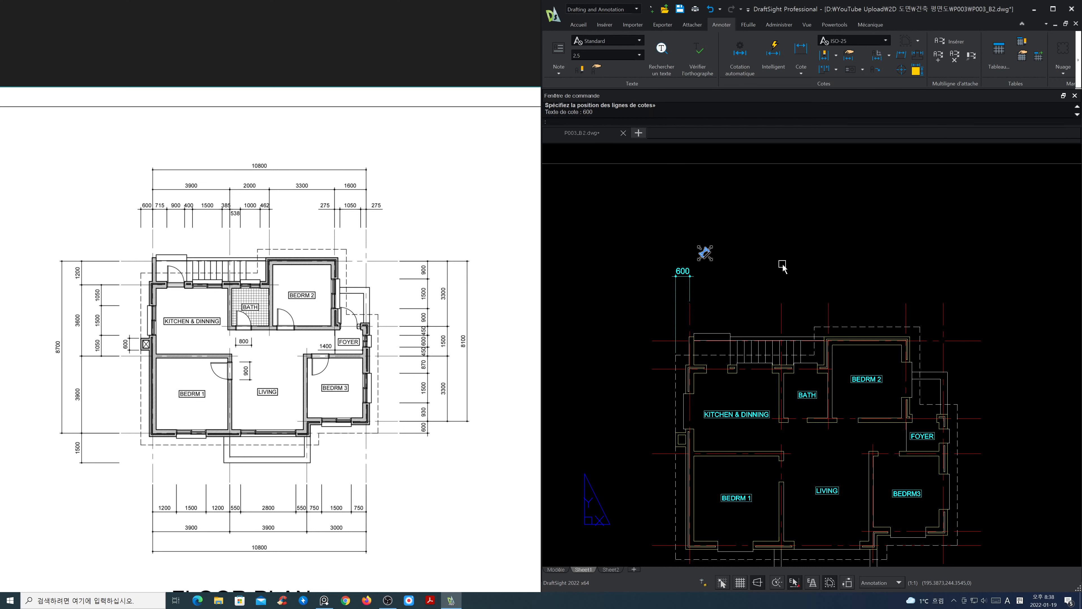
Continue the upper dimension chain across the kitchen's upper wall, through both edges of the door opening and of the window.
scroll(783, 267, up, 3)
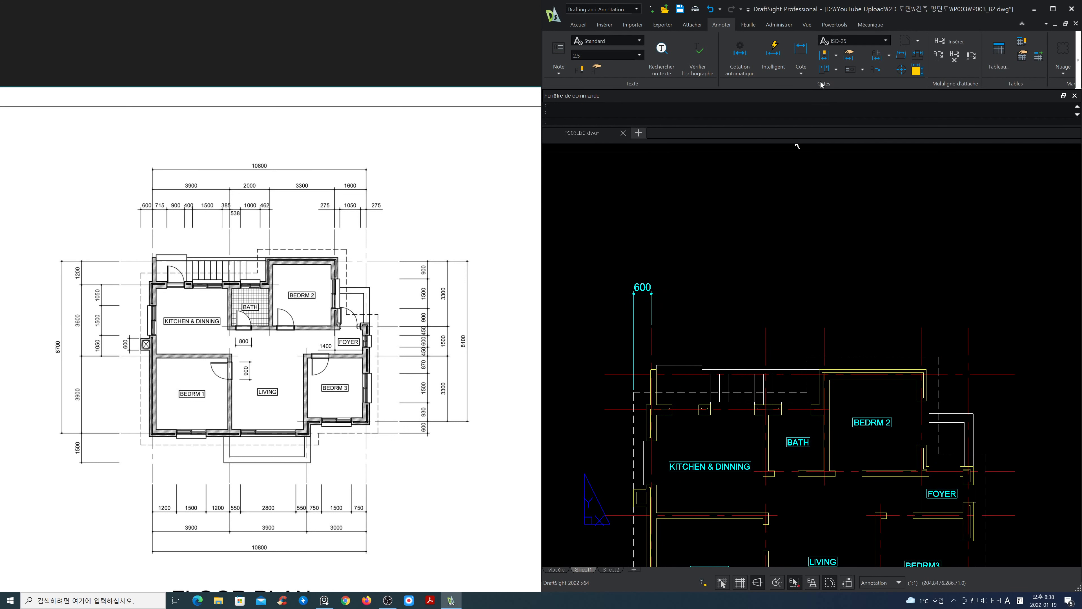
click(823, 68)
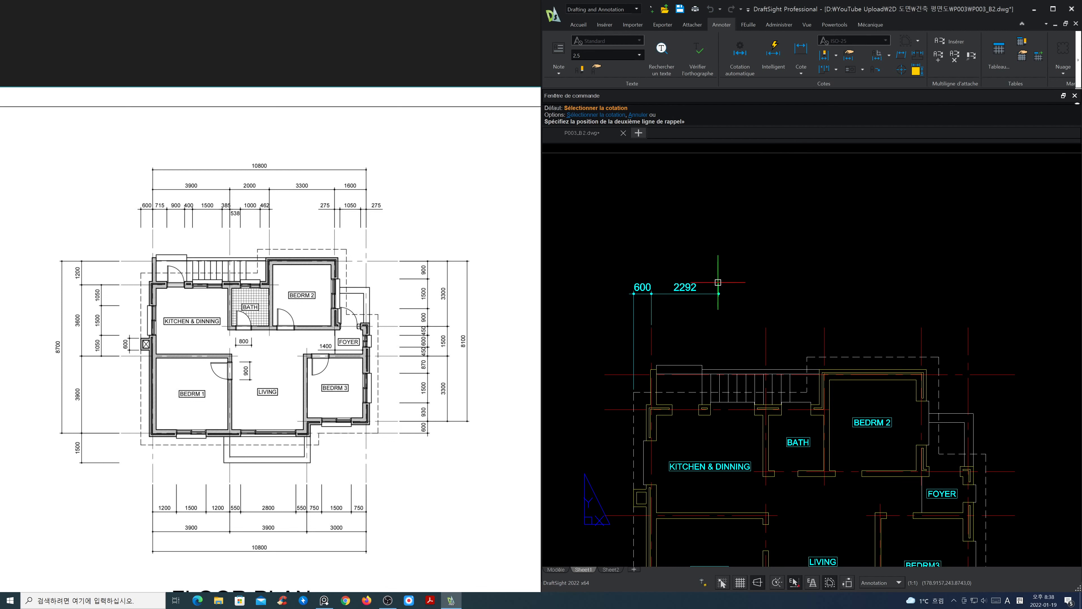
click(672, 402)
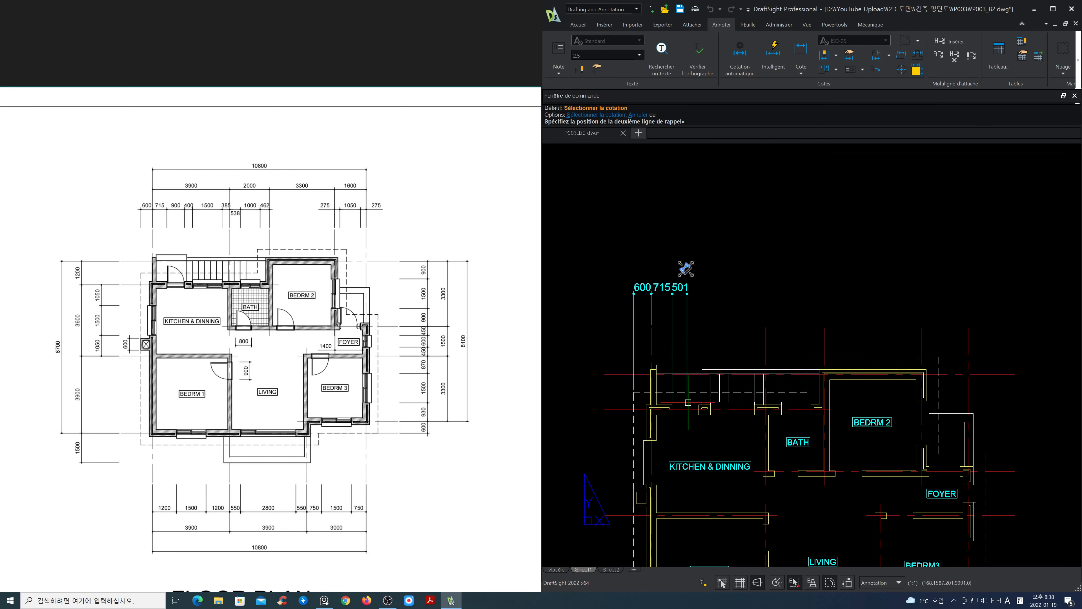
click(698, 402)
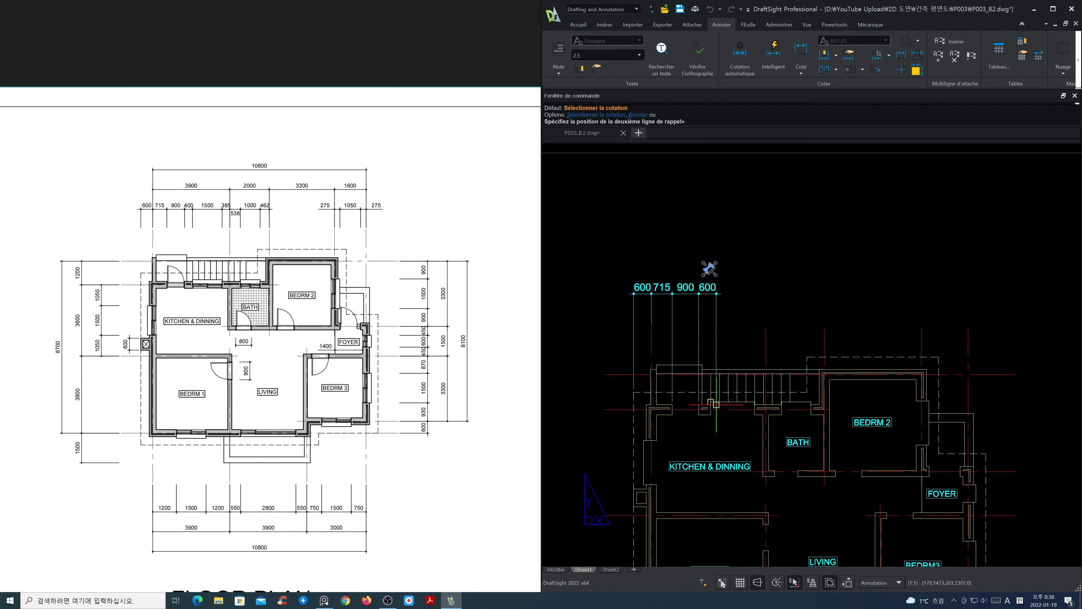
click(710, 403)
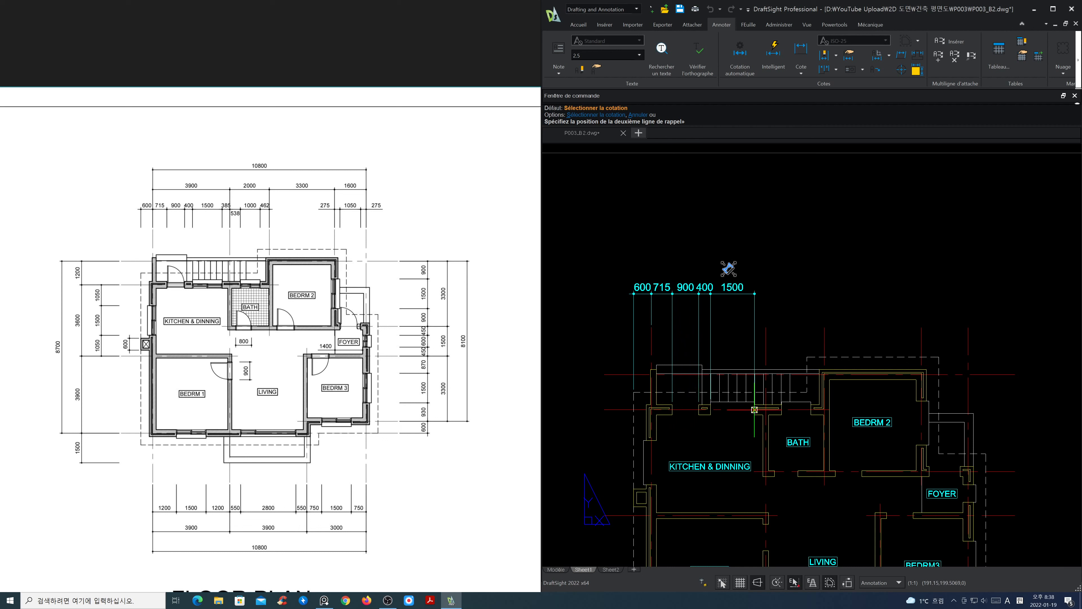
scroll(752, 405, up, 2)
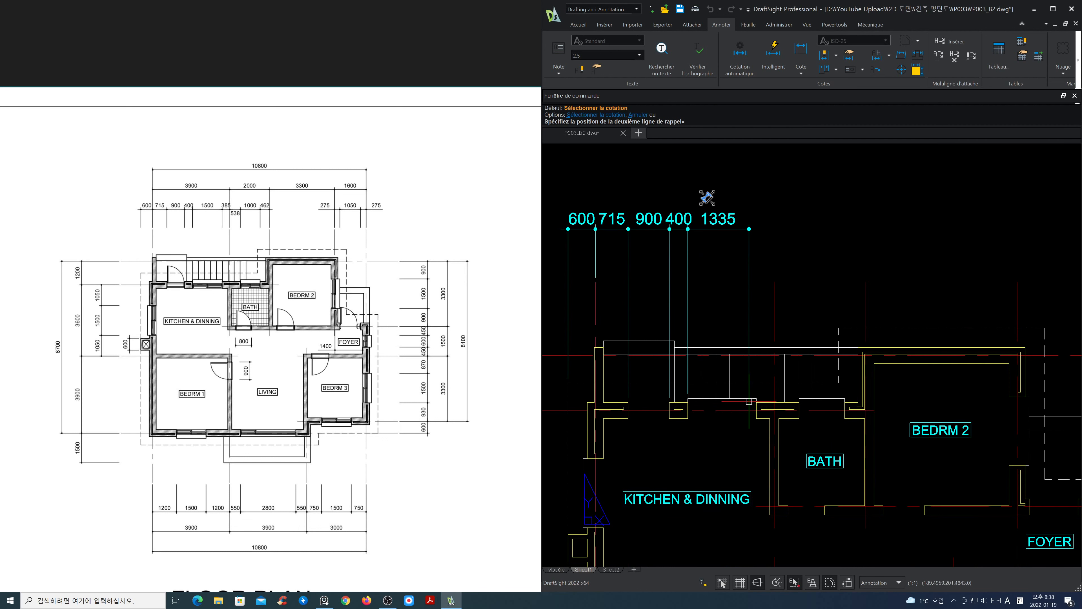
click(757, 403)
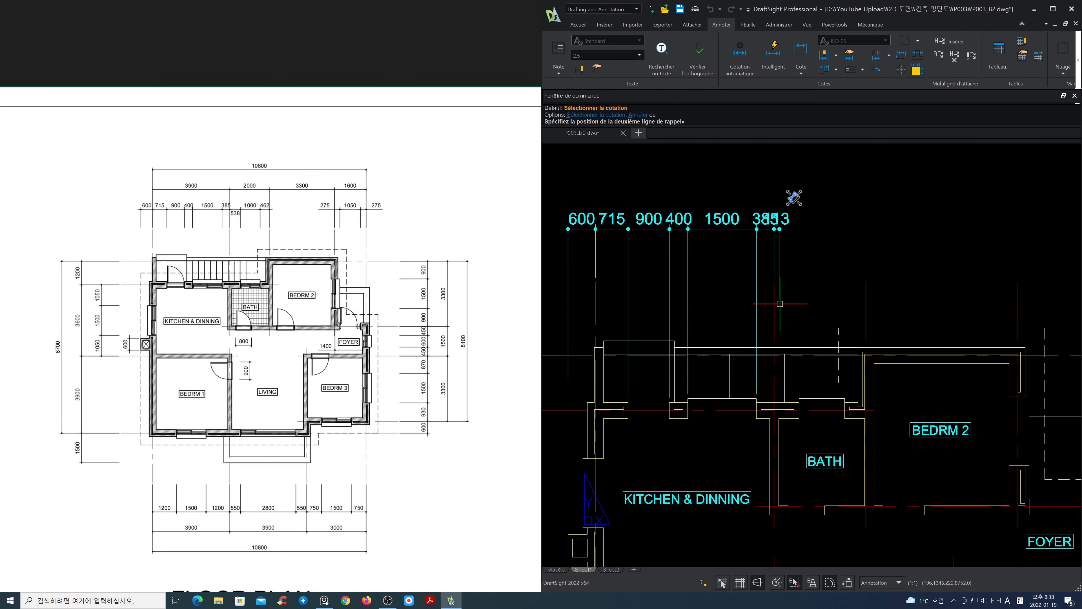
Extend the dimension chain across both edges of the bath window to the centreline between bath and BEDRM 2, and end it.
click(799, 399)
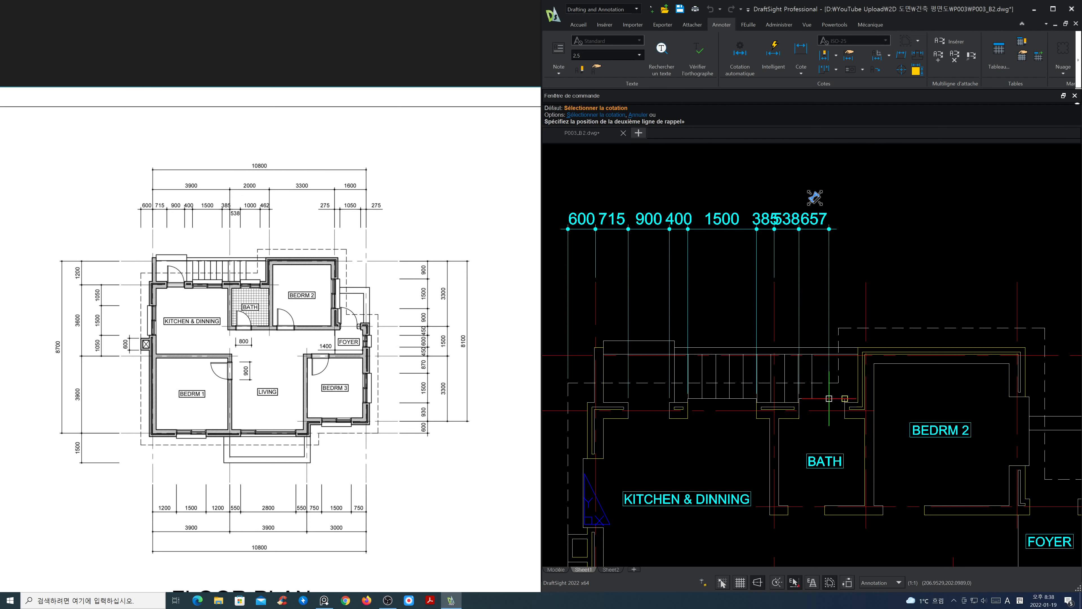
click(845, 399)
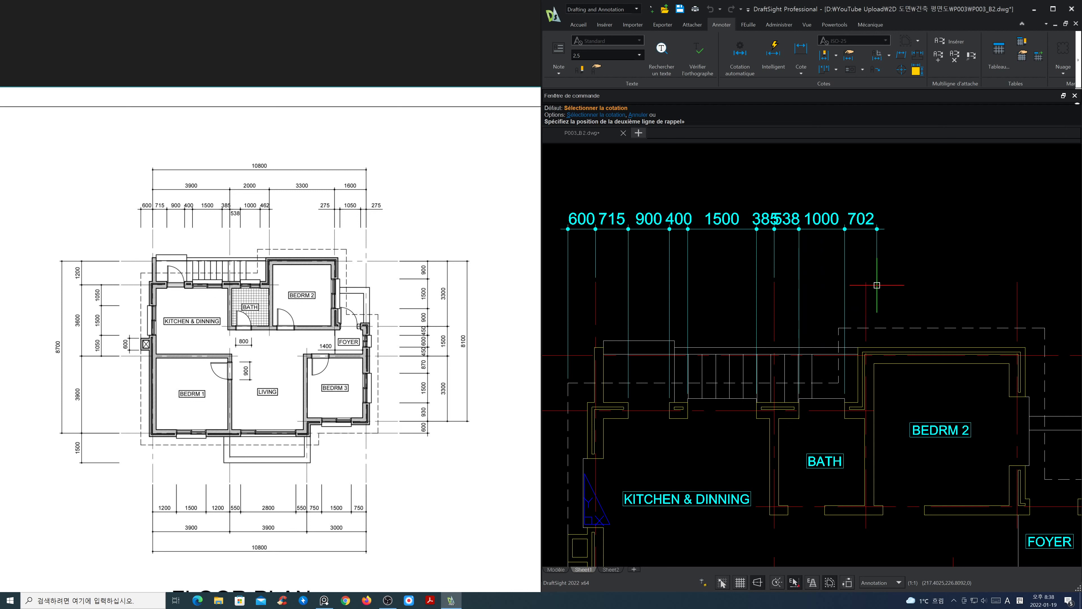
click(866, 284)
scroll(890, 282, down, 2)
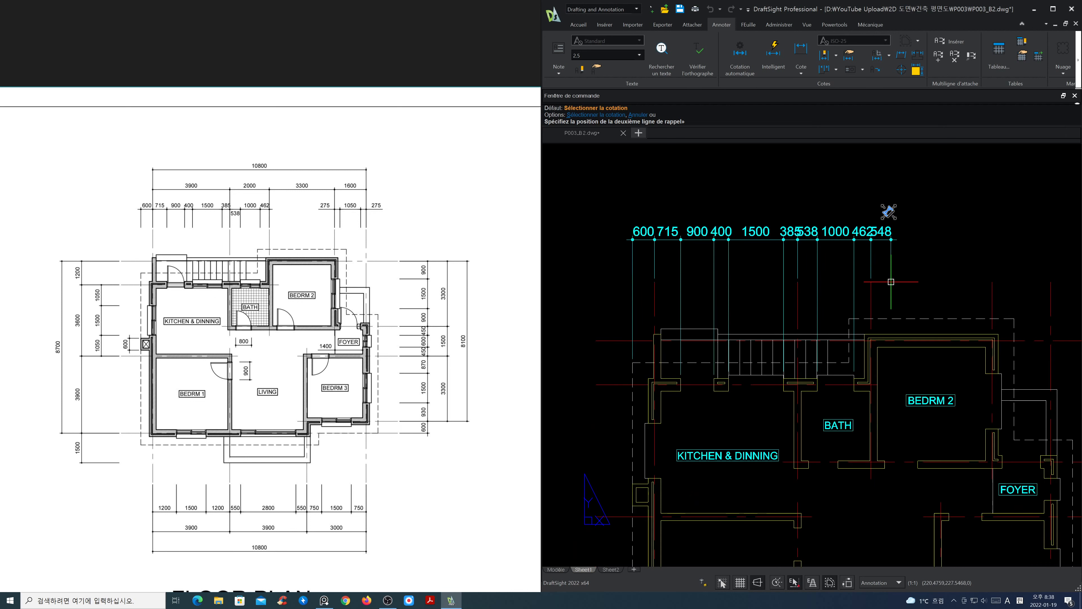
key(Return)
key(Return)
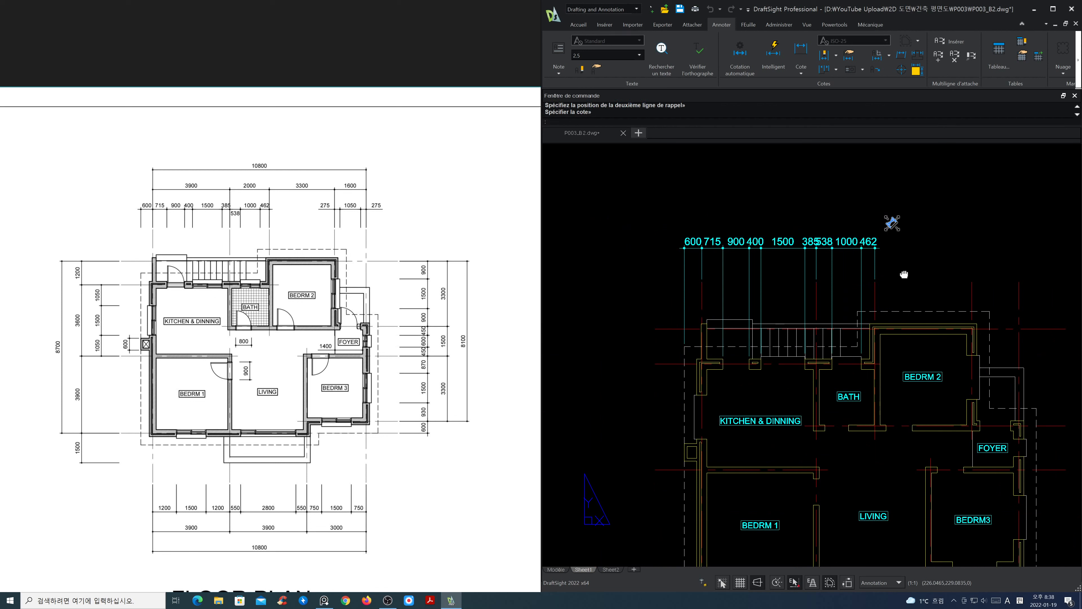
Dimension from BEDRM 2's right centreline to the near edge of the foyer door opening, aligned with the existing upper chain.
middle_drag(909, 276, 866, 282)
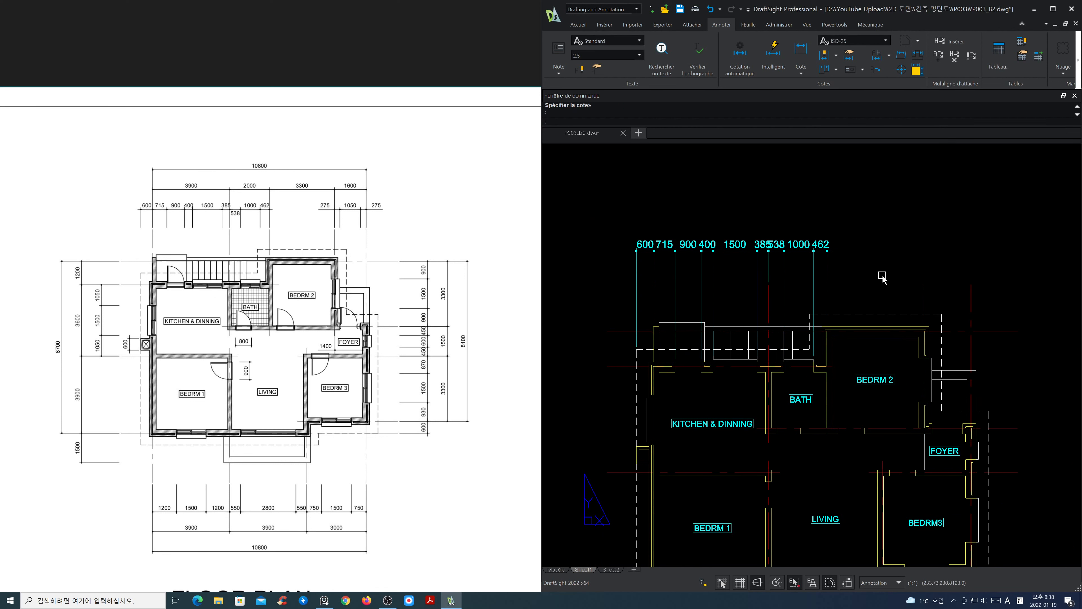
click(800, 48)
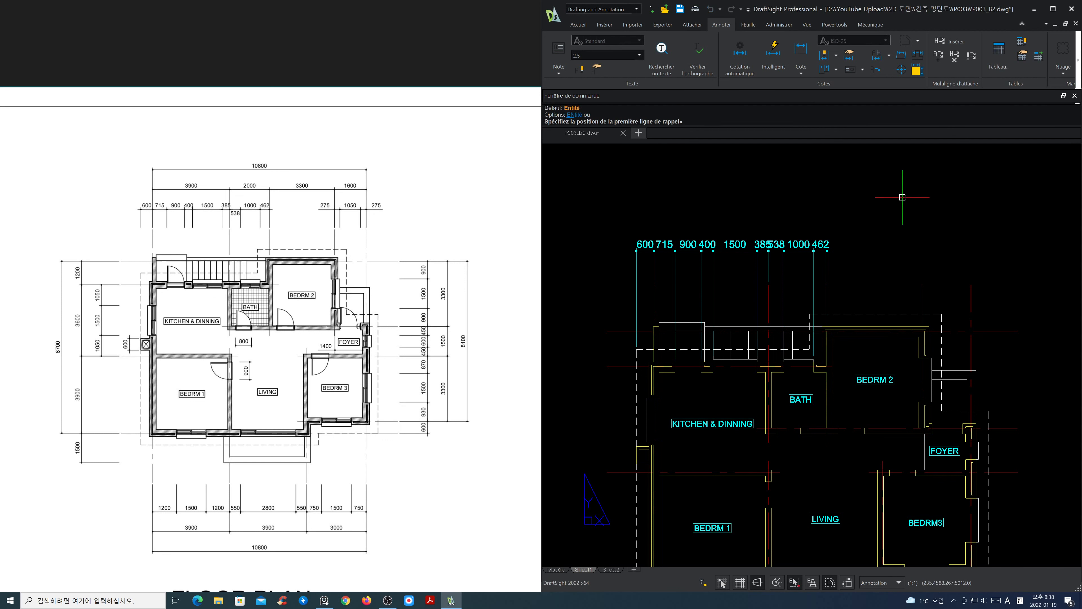
click(924, 284)
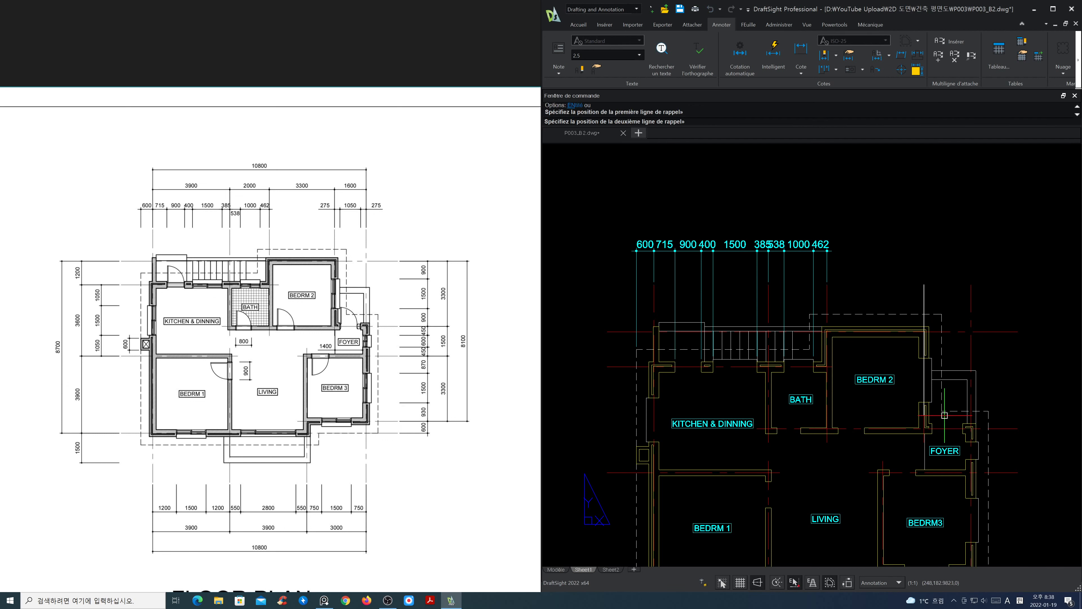
click(932, 424)
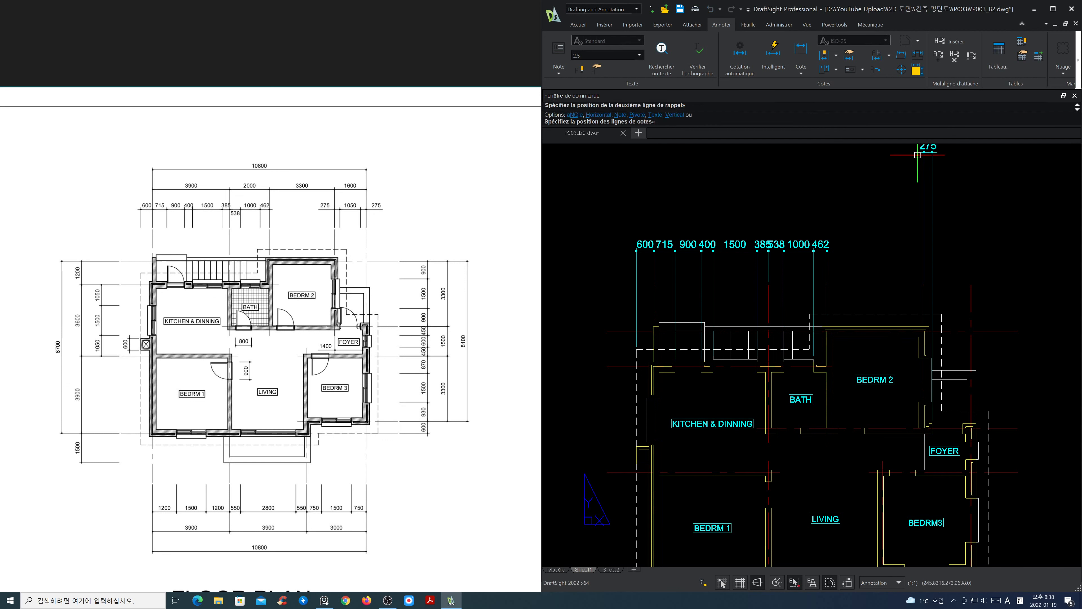
click(926, 259)
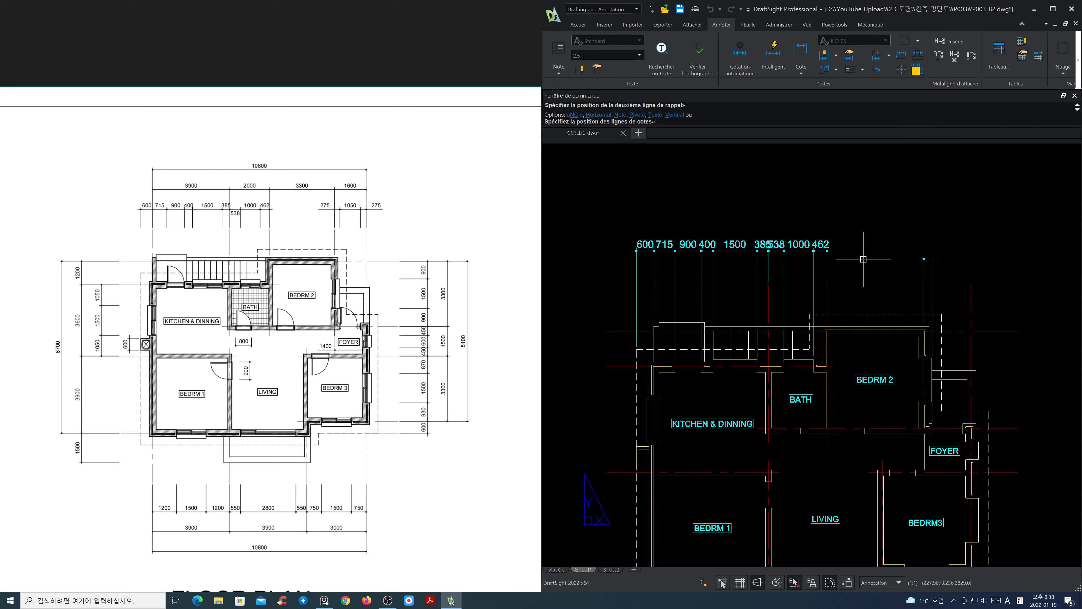
click(836, 251)
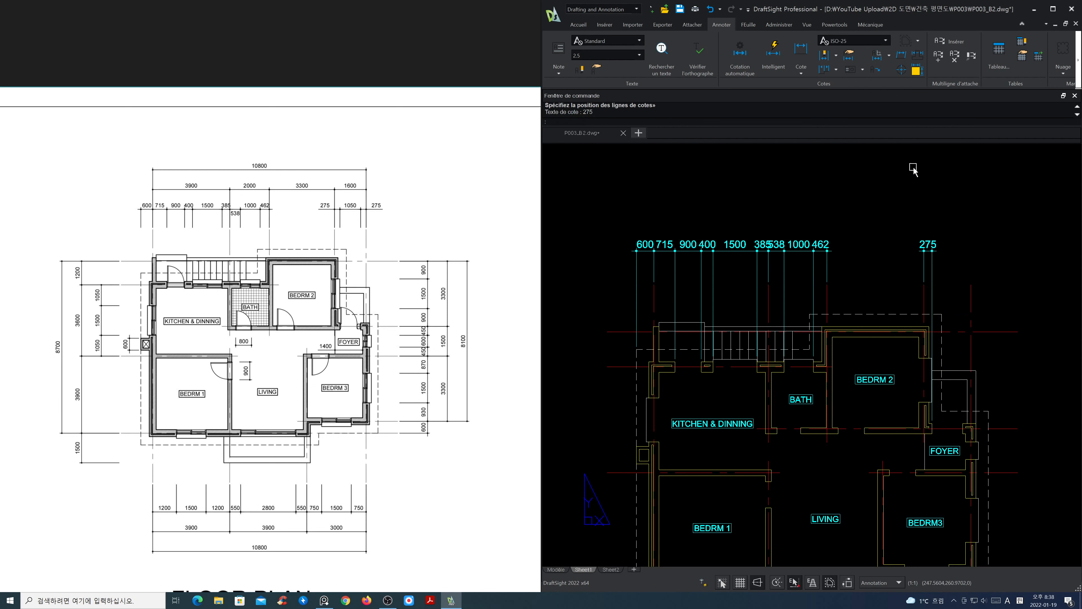
Continue that dimension across the foyer door opening to the rightmost centreline and end the chain.
click(829, 68)
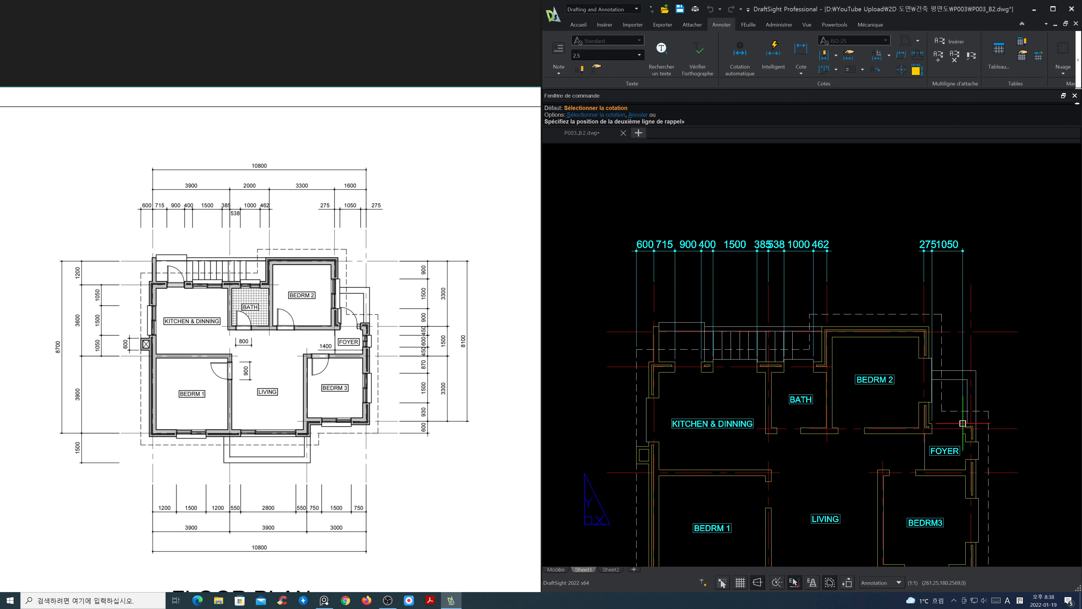
click(962, 428)
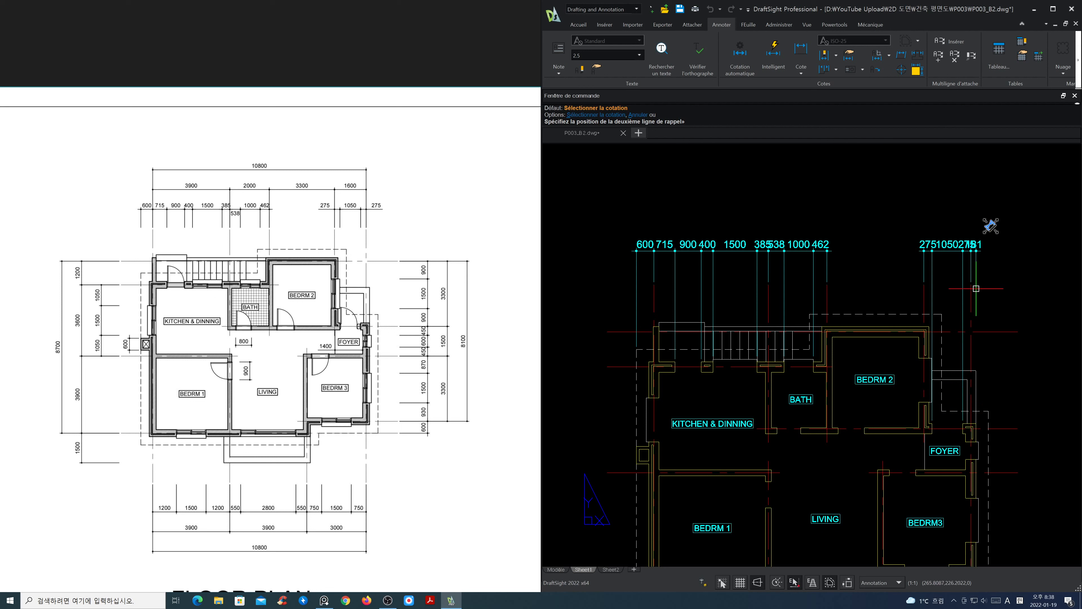
click(971, 298)
key(Return)
key(Return)
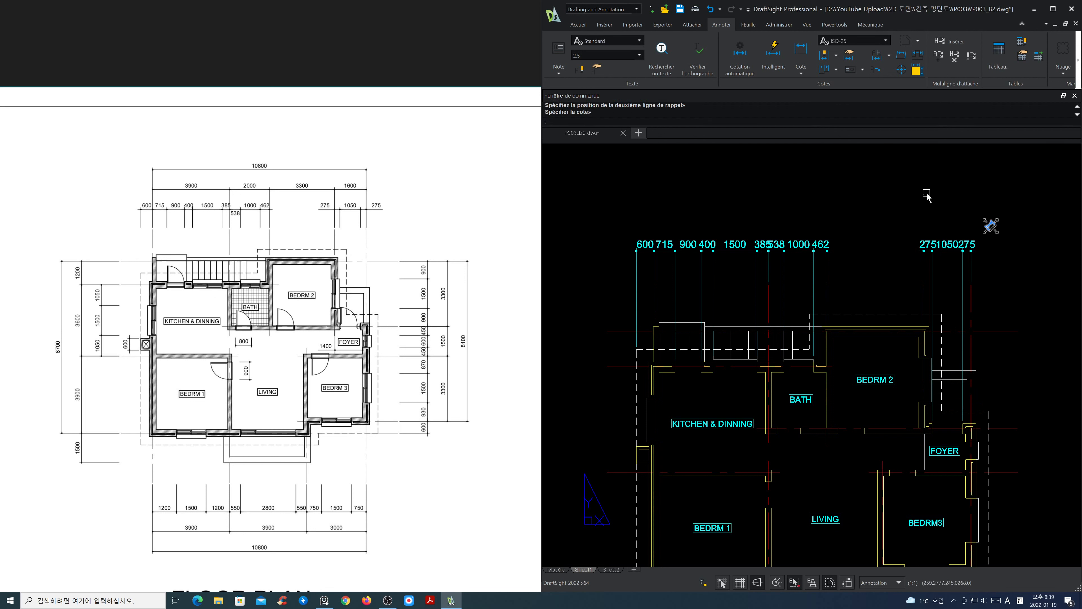
Add a baseline dimension above the chain, based on the 715 dimension, from the leftmost centreline to the kitchen–bath centreline.
click(836, 69)
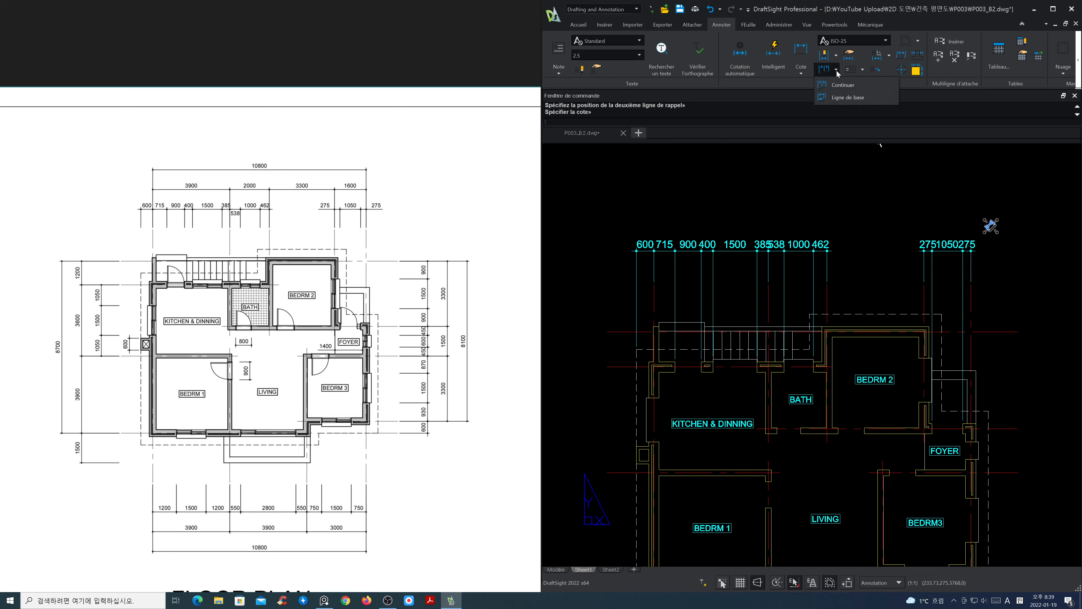
click(845, 102)
key(Return)
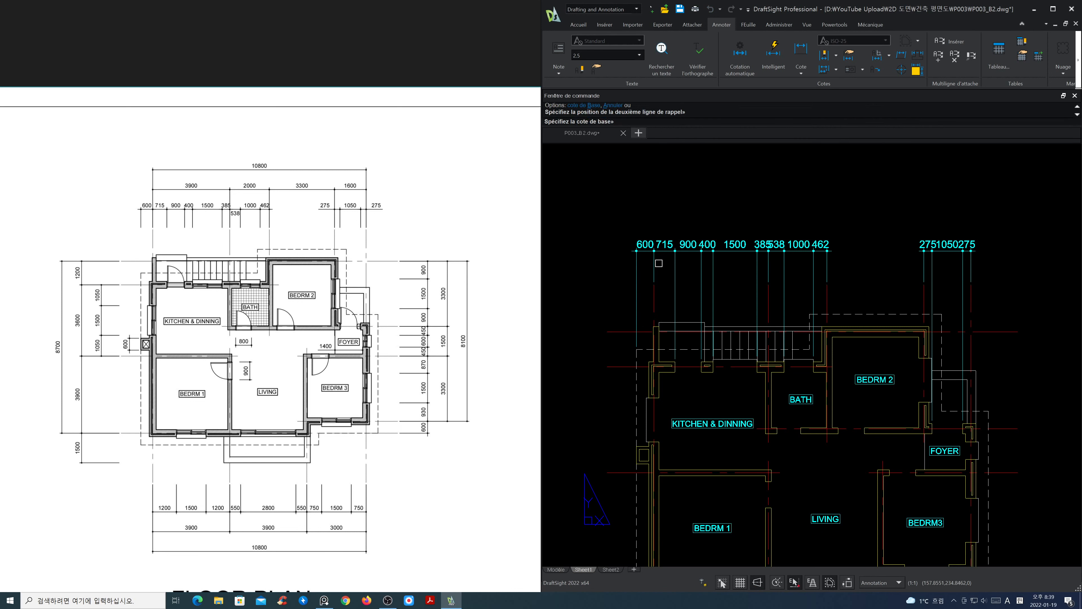
click(653, 266)
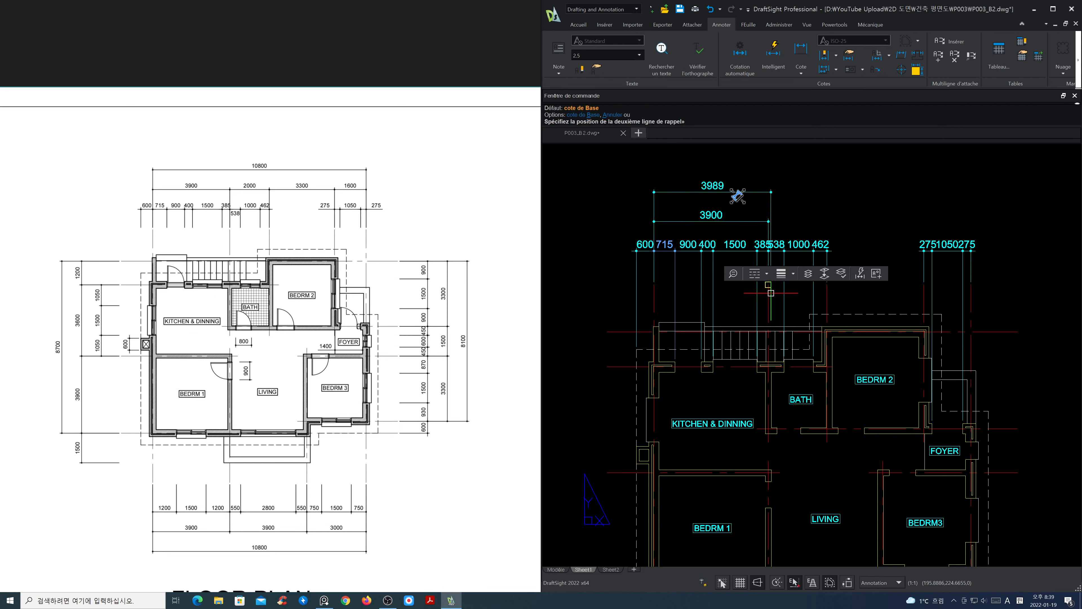
key(Return)
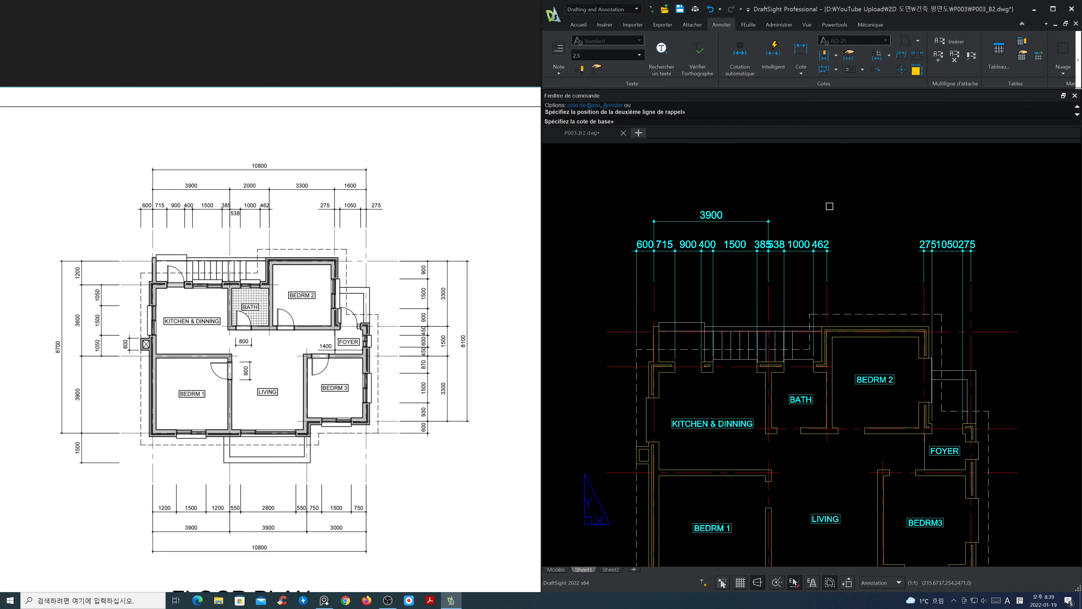
key(Return)
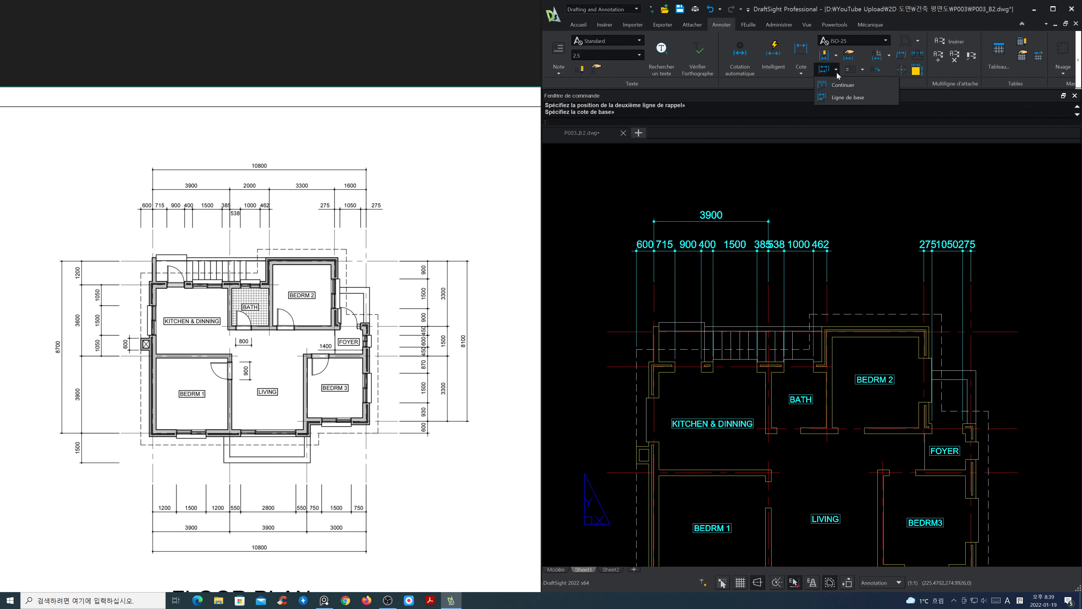
Continue the upper baseline dimension across the bath–BEDRM 2 centreline and BEDRM 2's right centreline to the rightmost centreline, and end the chain.
click(851, 69)
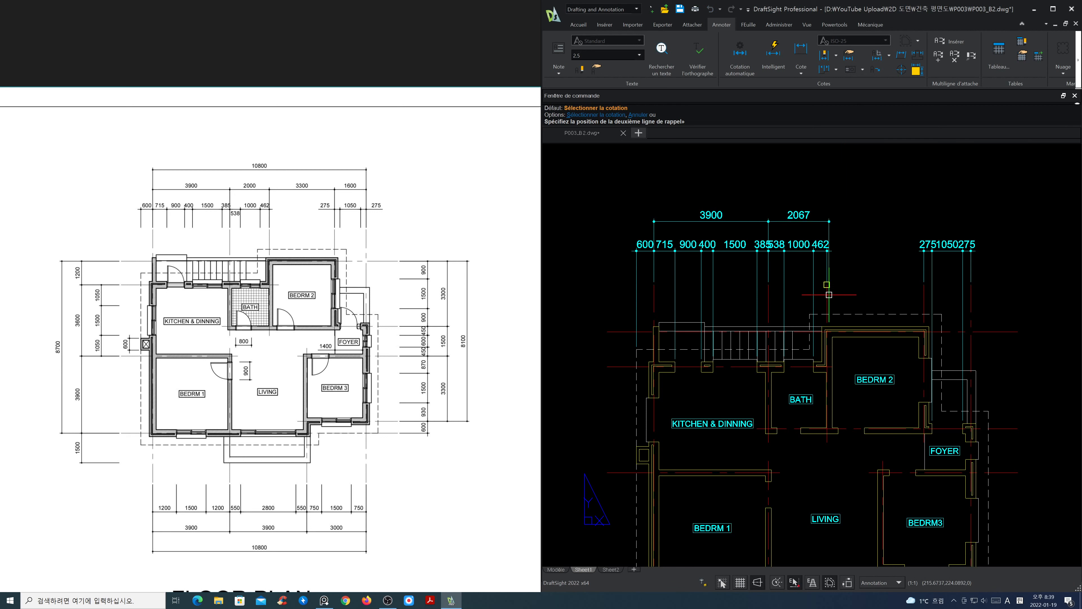
click(827, 200)
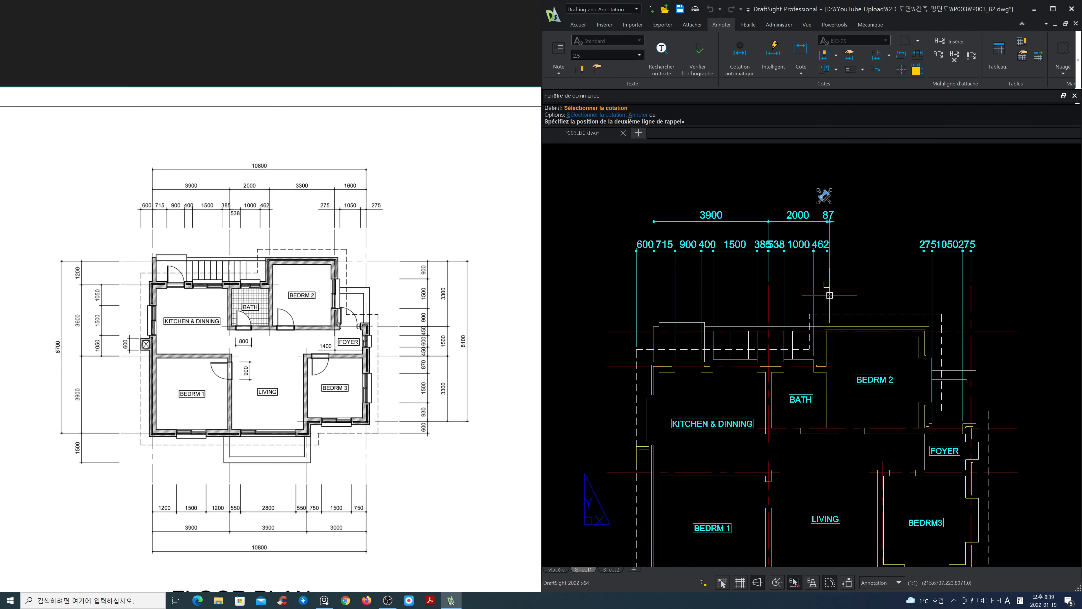
click(924, 302)
click(971, 301)
key(Return)
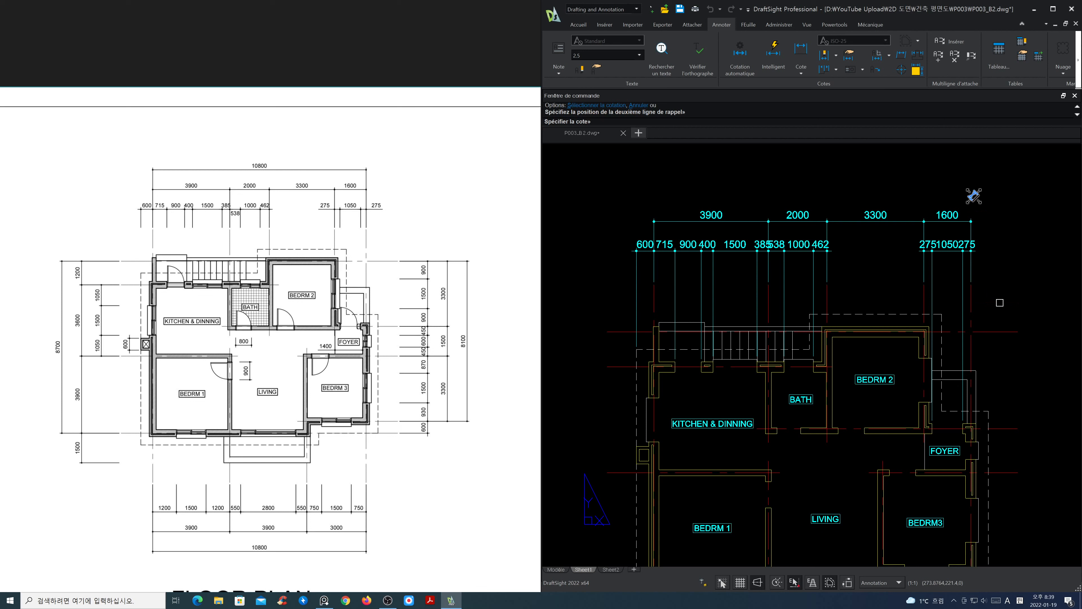
key(Return)
Add an overall baseline dimension above the upper chain, from the leftmost to the rightmost centreline.
click(837, 69)
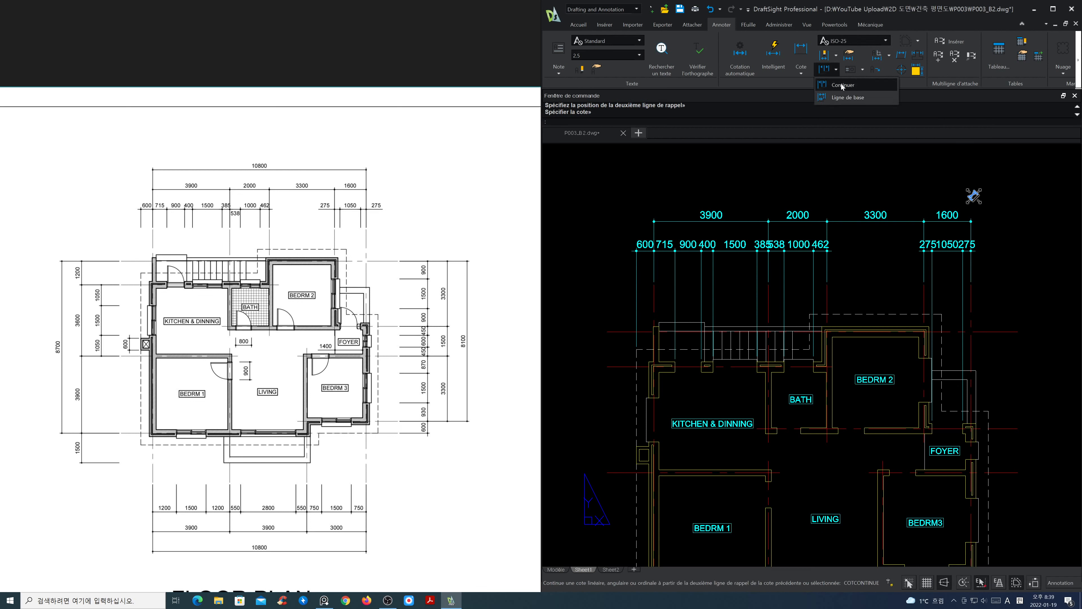
click(845, 97)
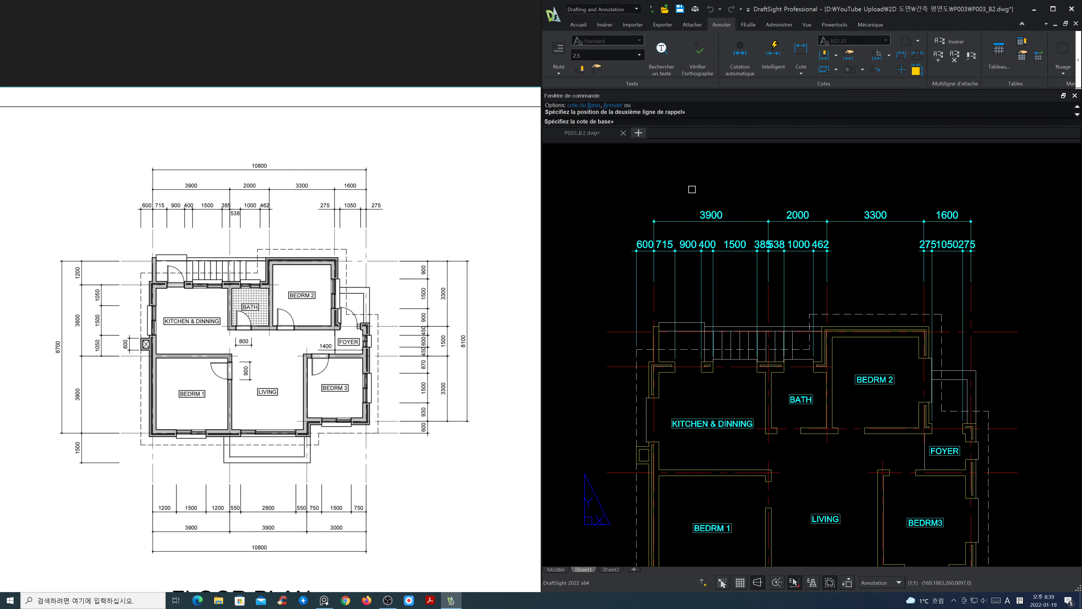
click(653, 224)
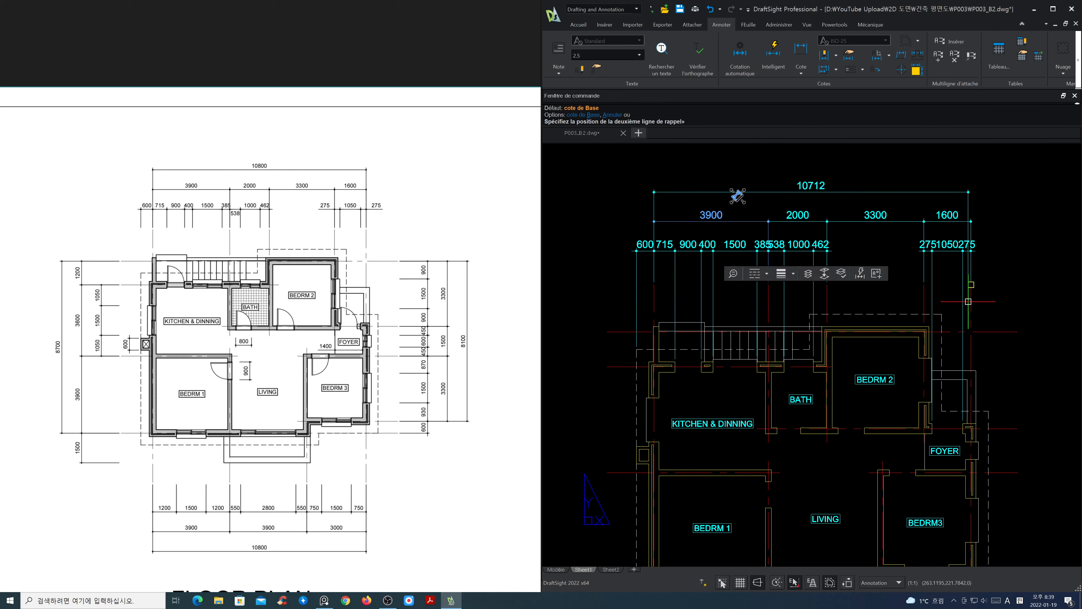
click(970, 301)
key(Return)
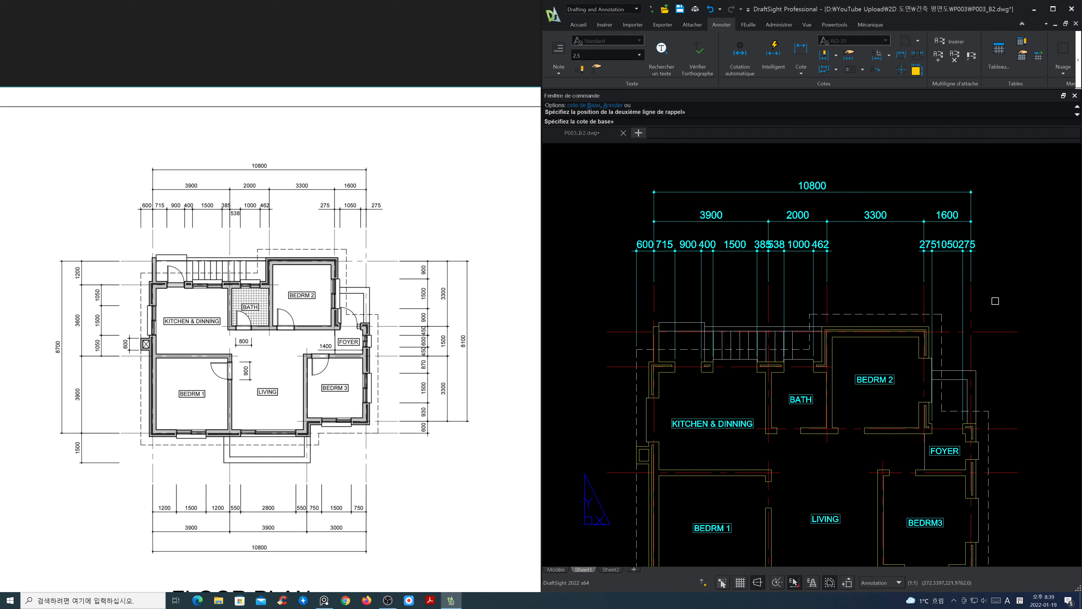
key(Return)
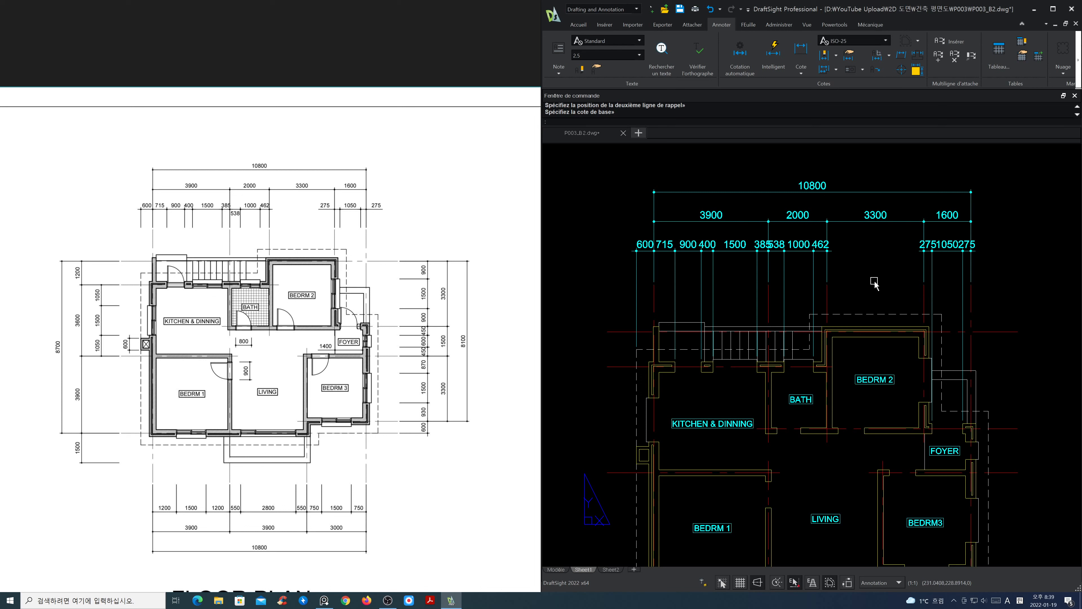
Add a linear dimension below the plan from the leftmost centreline to the near edge of the BEDRM 1 bottom window.
scroll(879, 290, down, 1)
scroll(885, 303, down, 2)
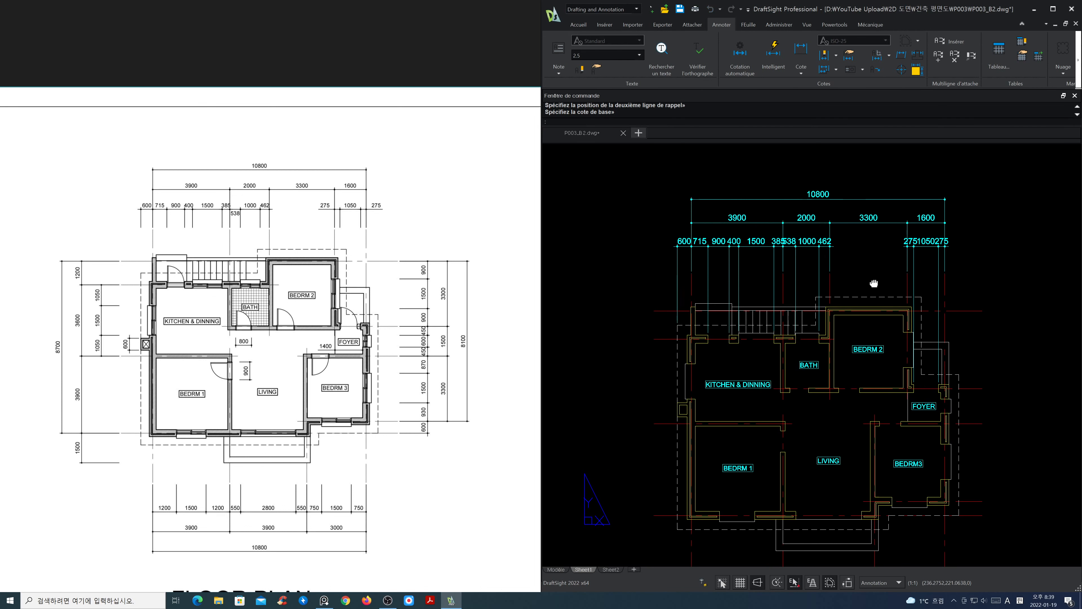
middle_drag(834, 445, 821, 315)
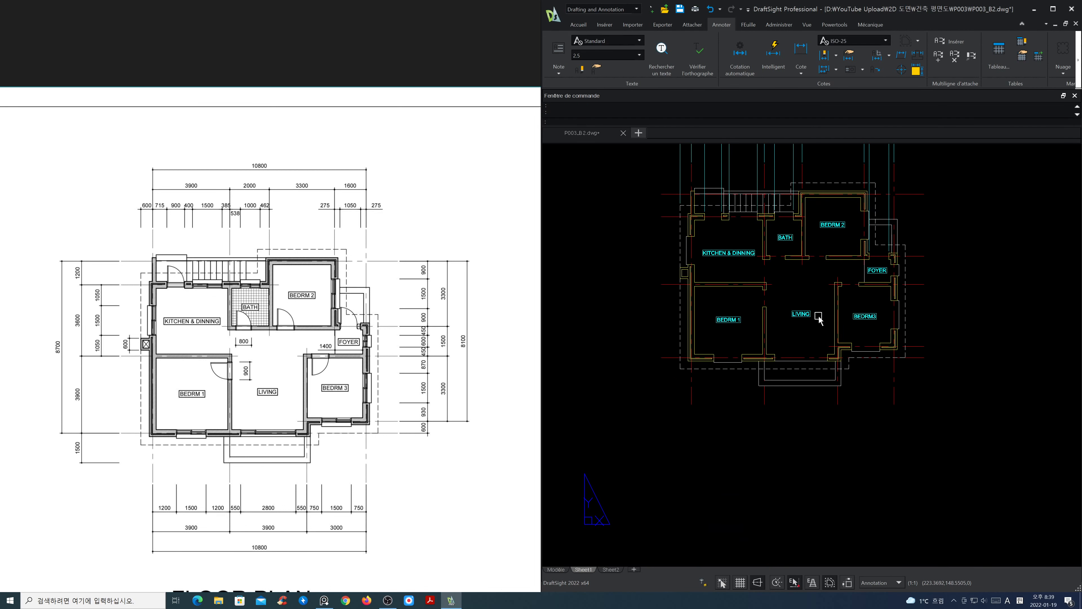
scroll(820, 332, up, 2)
middle_drag(822, 373, 834, 300)
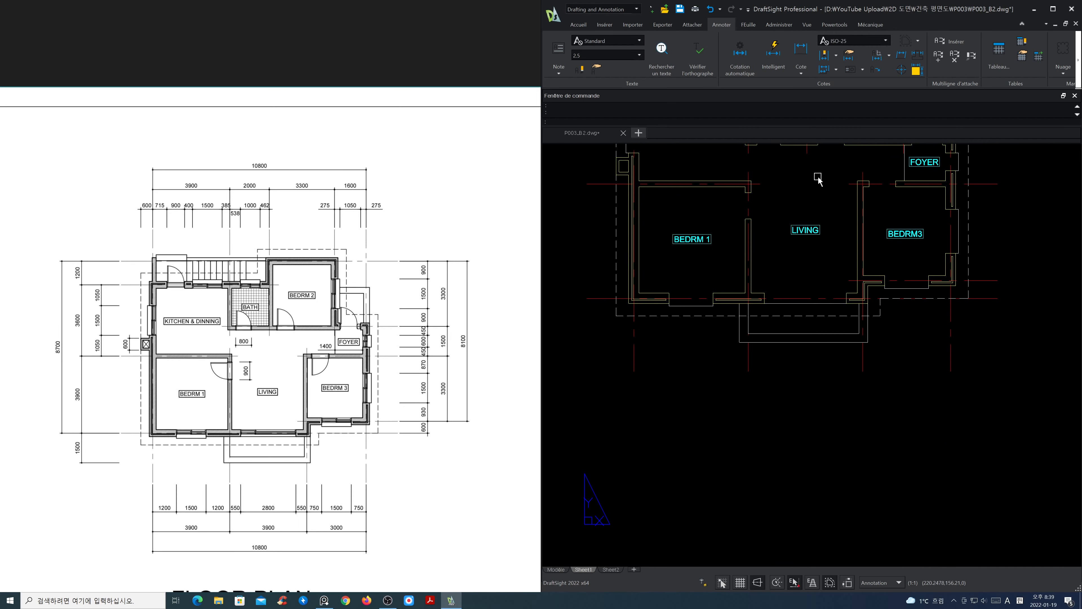
click(802, 54)
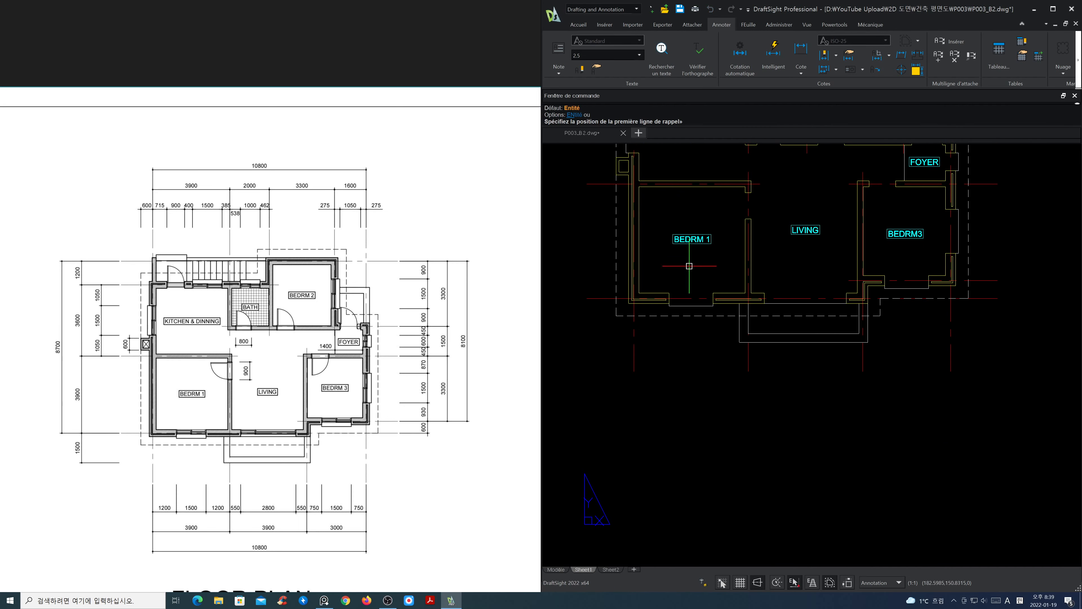
click(669, 305)
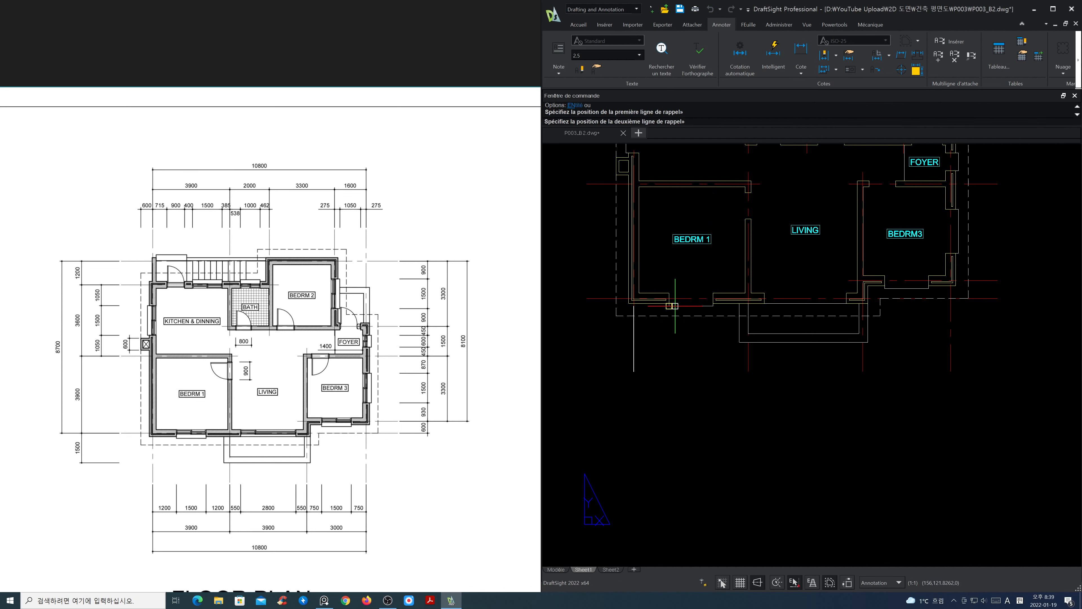
click(634, 371)
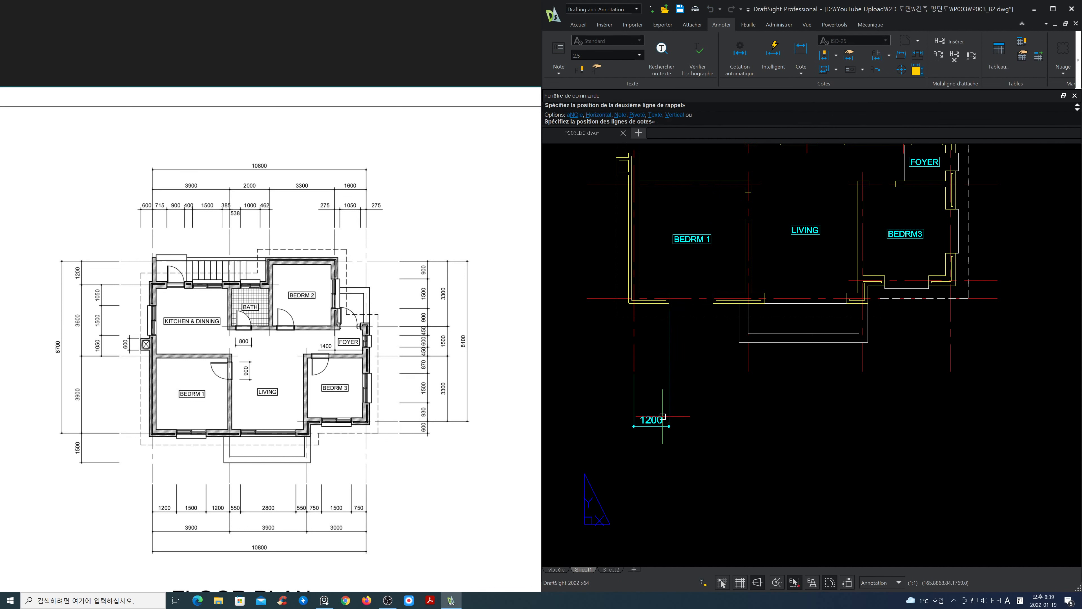
click(663, 416)
key(Escape)
key(Escape)
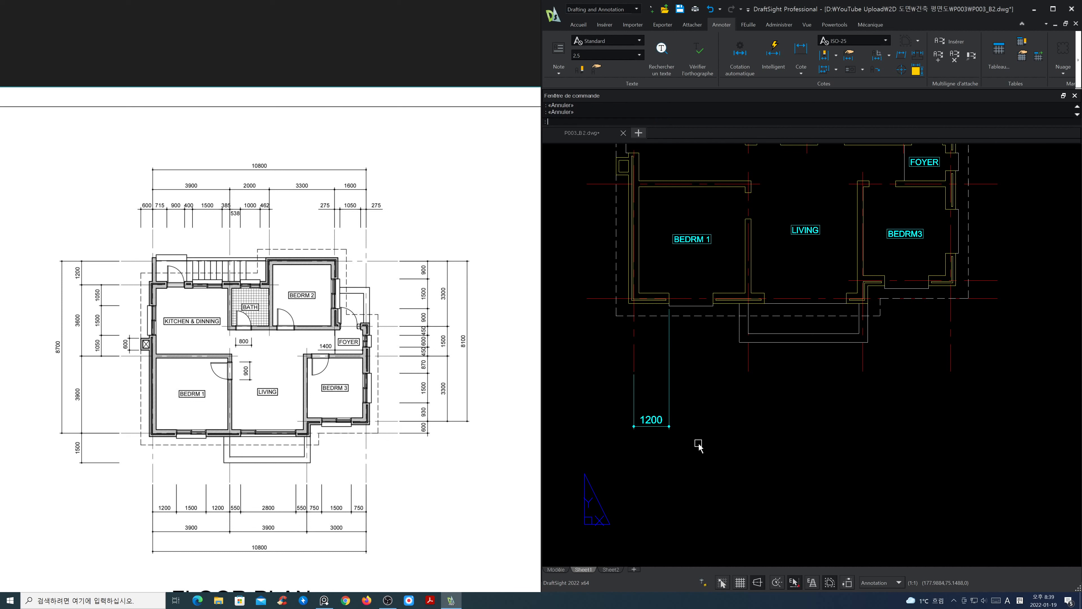
Stretch the new dimension below BEDRM 1 so its dimension line sits slightly closer to the plan.
text(s)
key(Return)
click(621, 410)
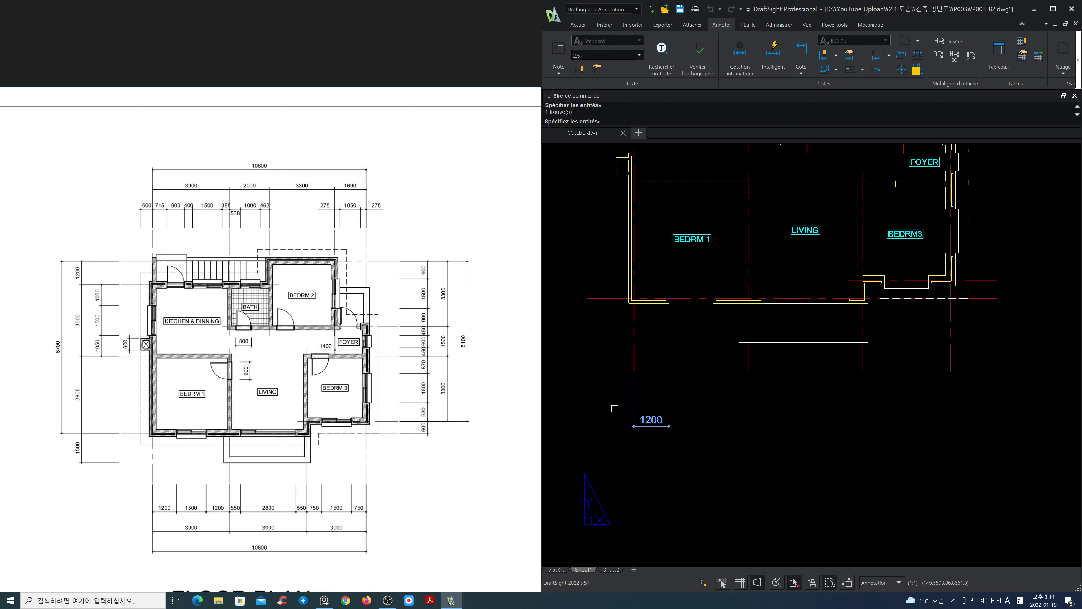
key(space)
click(611, 417)
click(615, 410)
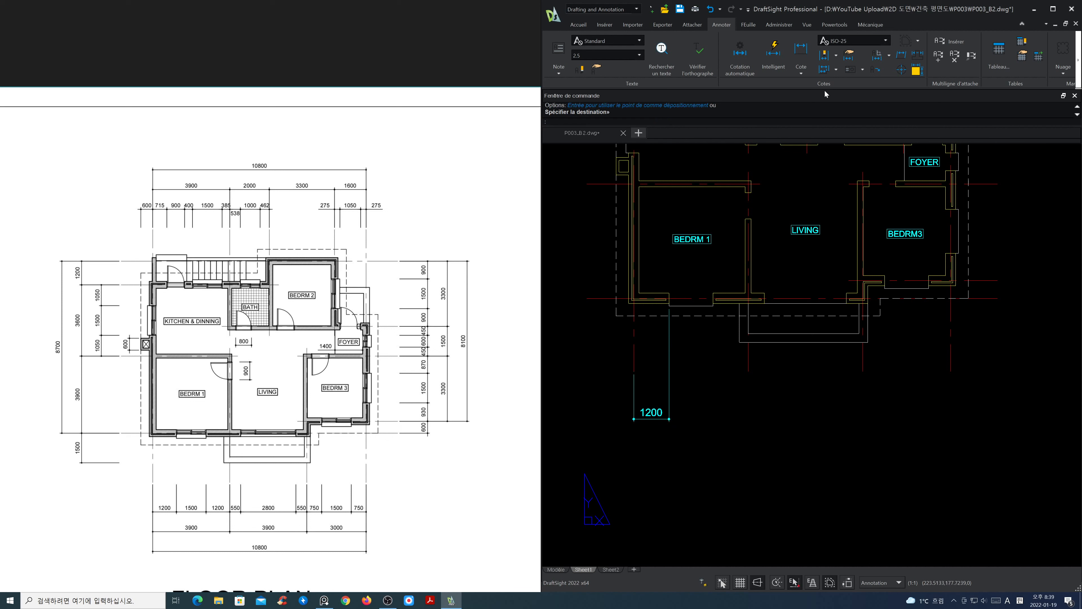
Continue the lower dimension across the BEDRM 1 window's far edge, the BEDRM 1–LIVING centreline and both edges of the LIVING opening.
click(836, 71)
click(837, 86)
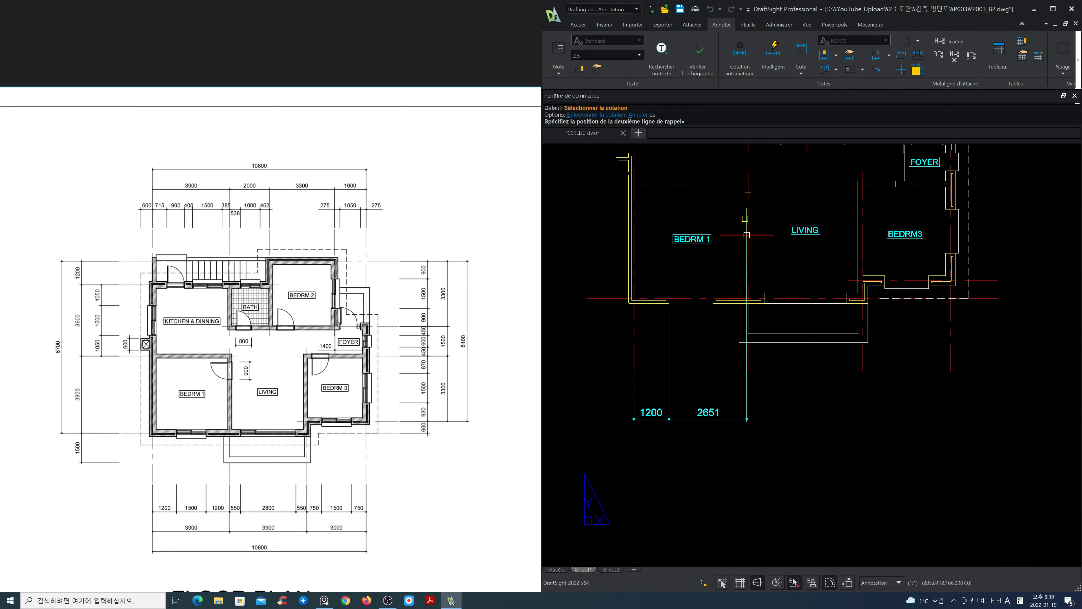
click(712, 306)
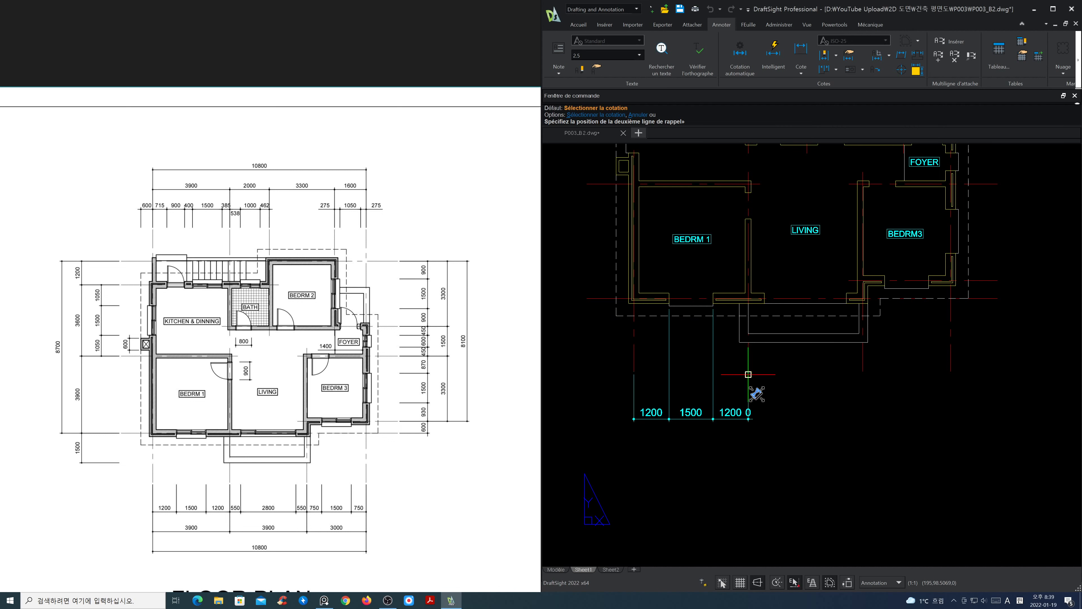
click(764, 303)
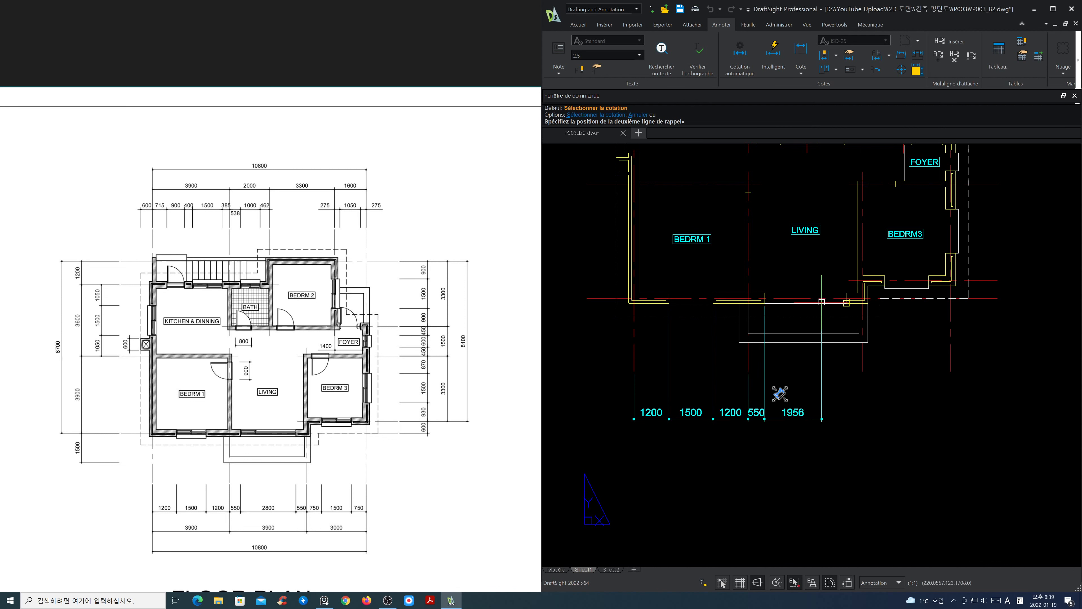
click(846, 303)
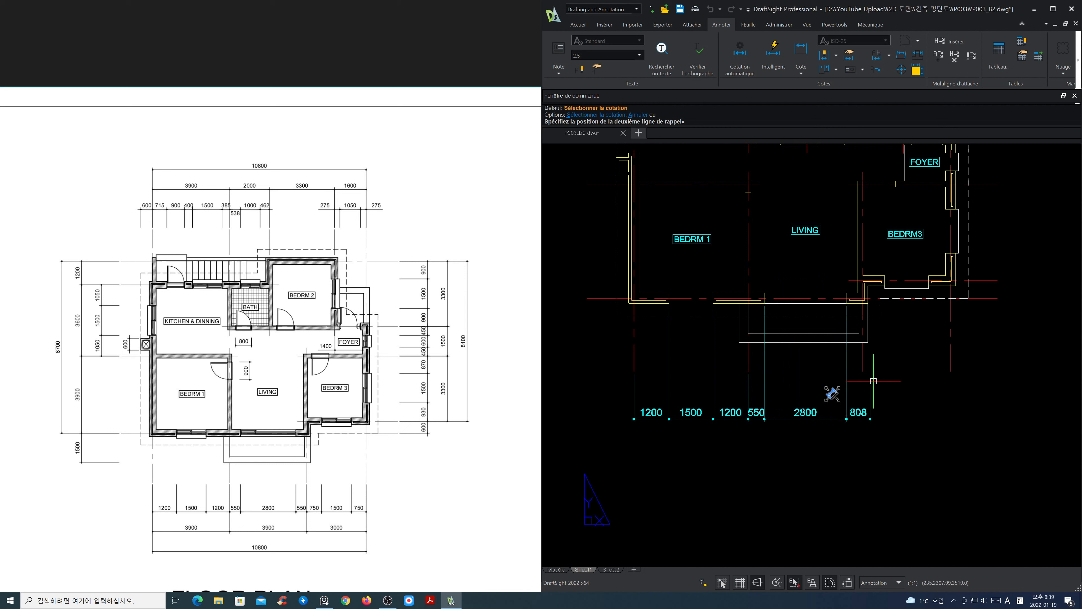
Extend the lower chain across the LIVING–BEDRM 3 centreline and both BEDRM 3 window edges to the rightmost centreline, and end it.
click(864, 368)
click(885, 289)
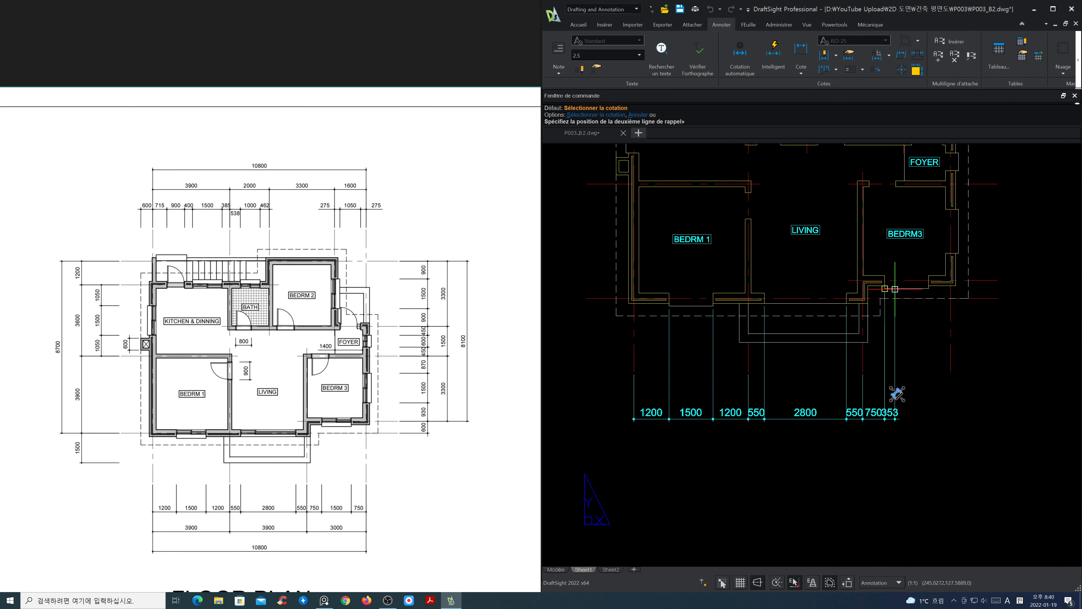
click(929, 288)
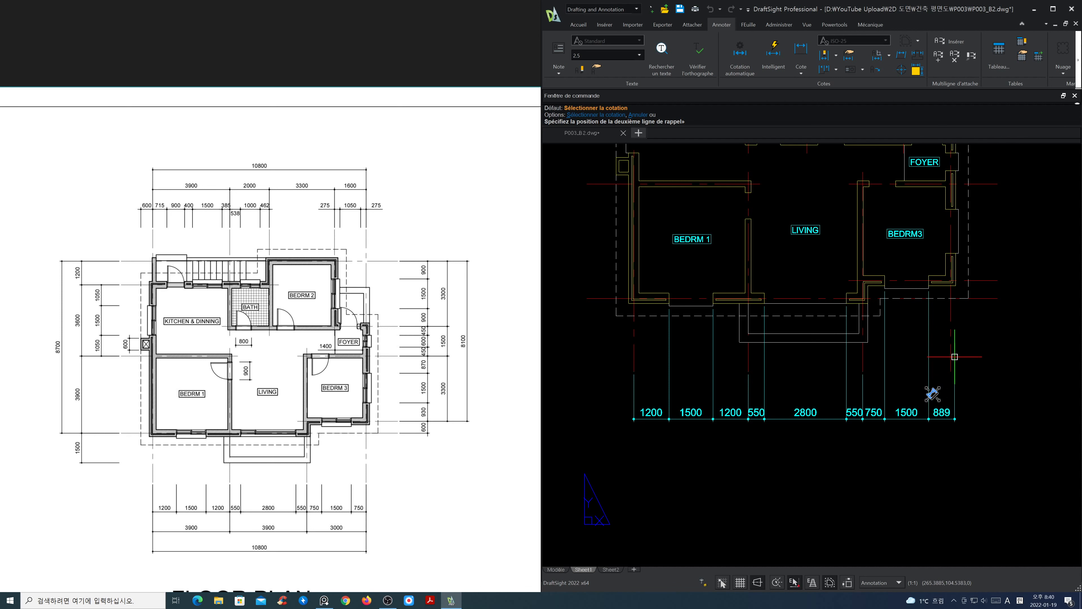
click(951, 371)
key(Return)
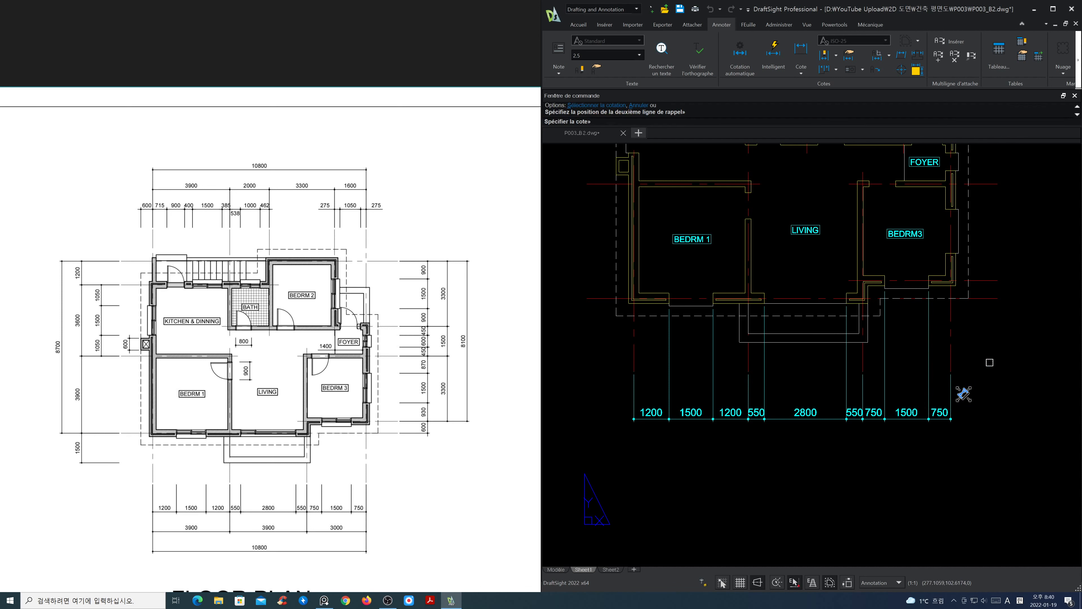
key(Return)
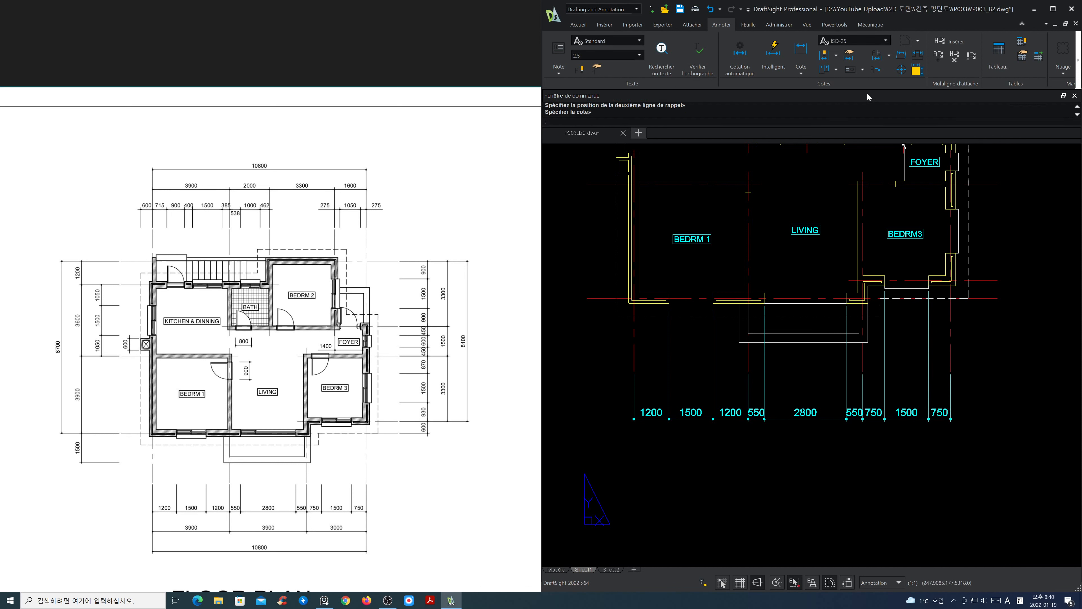
Add a baseline dimension below the chain, based on its leftmost dimension, from the leftmost centreline to the BEDRM 1–LIVING centreline.
click(811, 72)
click(834, 97)
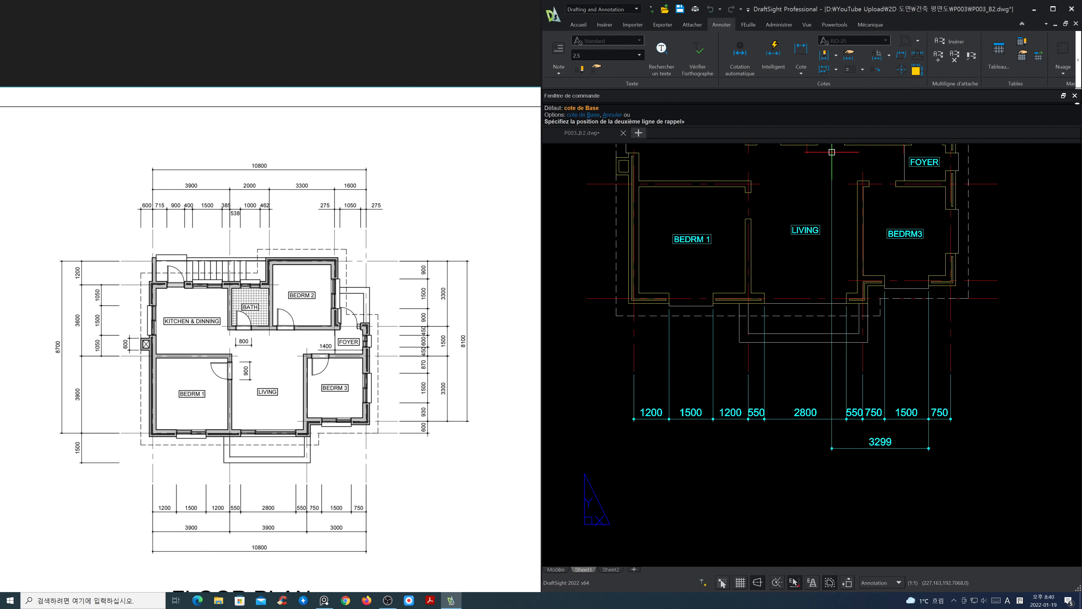
key(Return)
click(635, 401)
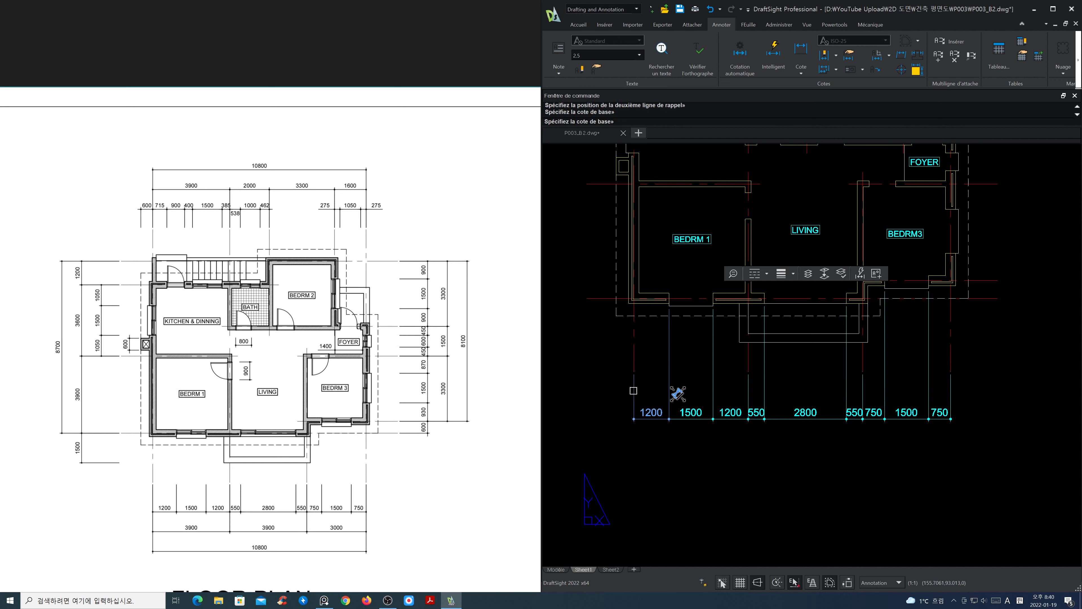
click(748, 366)
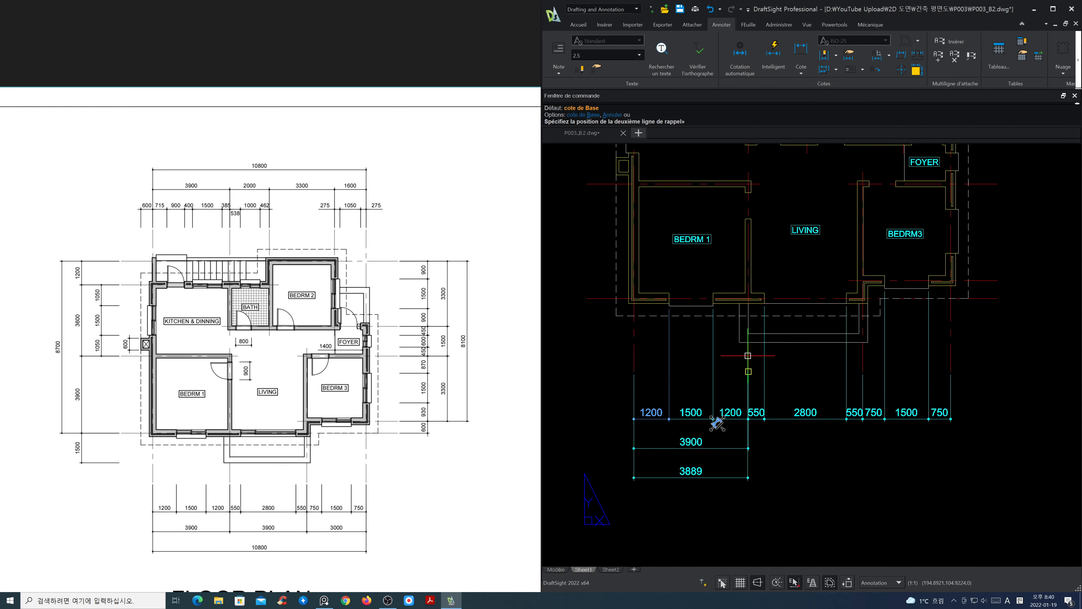
key(Return)
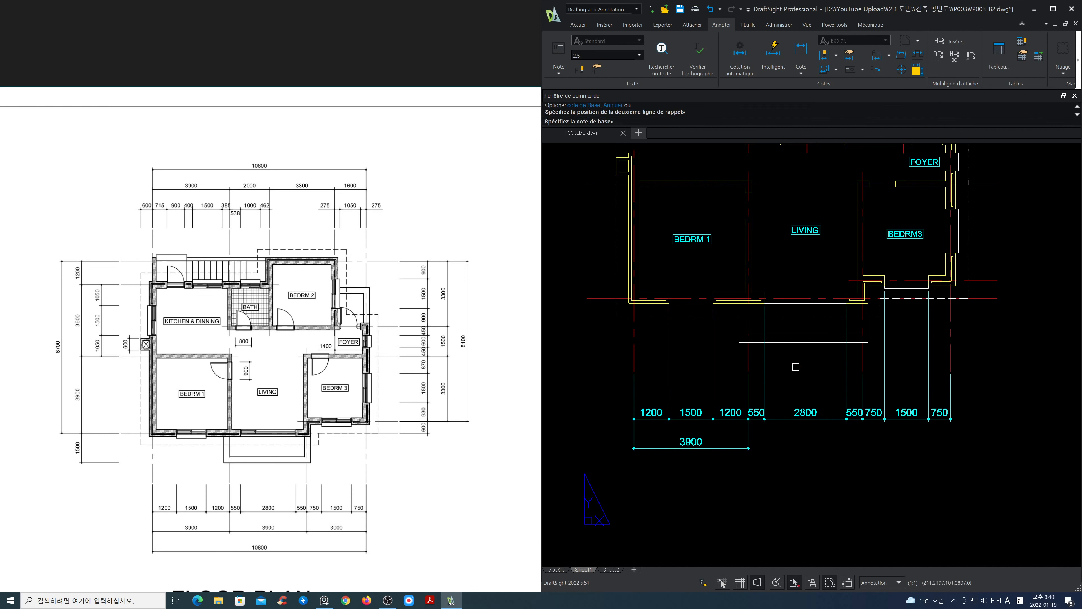
Continue the second lower dimension row across the LIVING–BEDRM 3 centreline to the rightmost centreline, and end the chain.
click(824, 69)
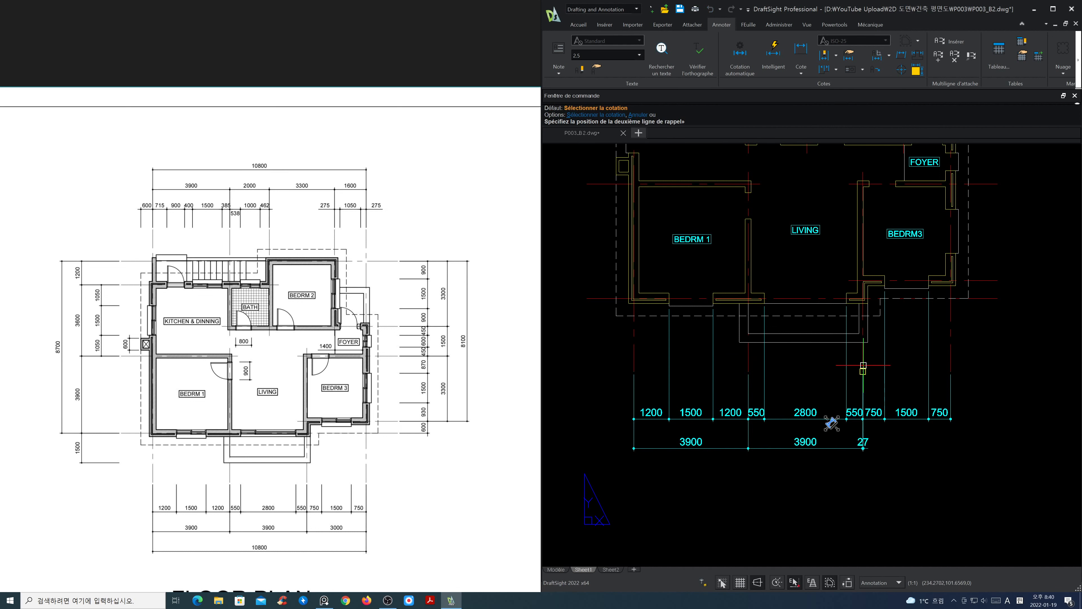
click(950, 371)
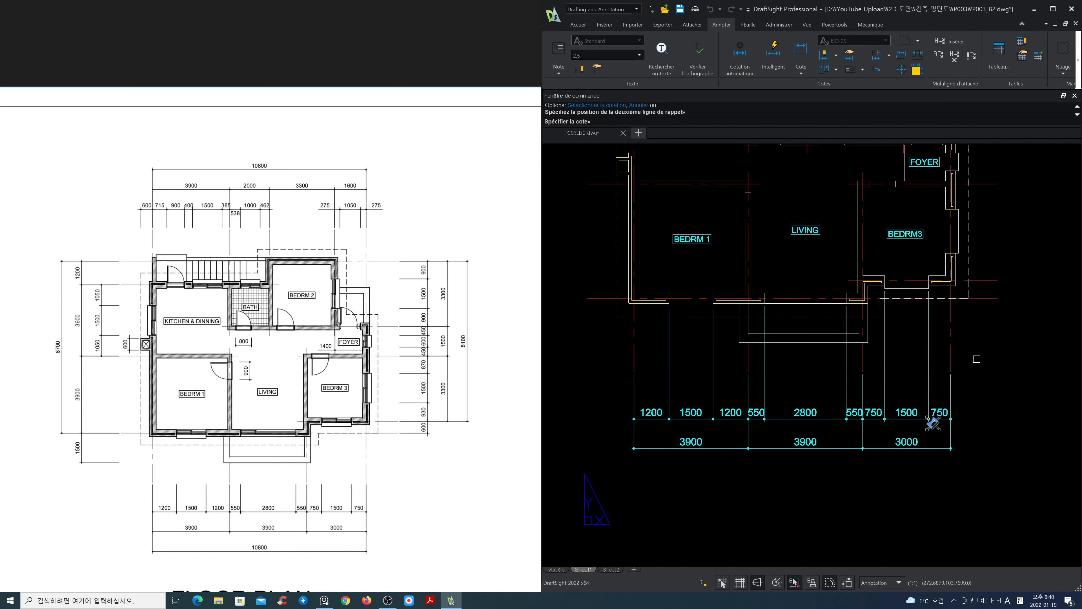
key(Return)
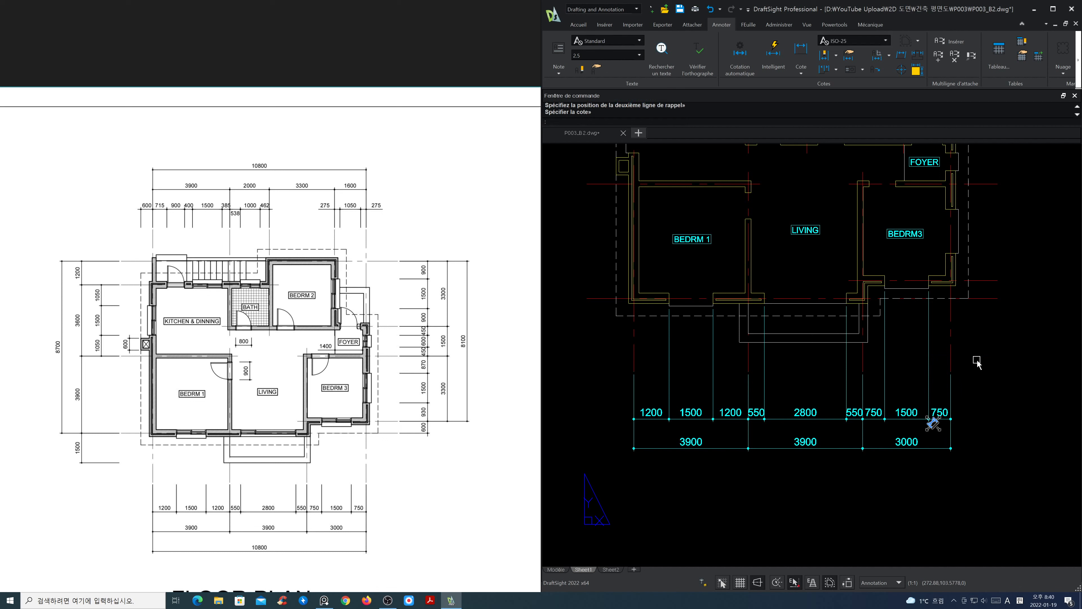
Add an overall baseline dimension beneath the lower rows, based on the first centreline dimension, from the leftmost to the rightmost centreline.
click(835, 69)
click(839, 98)
key(Return)
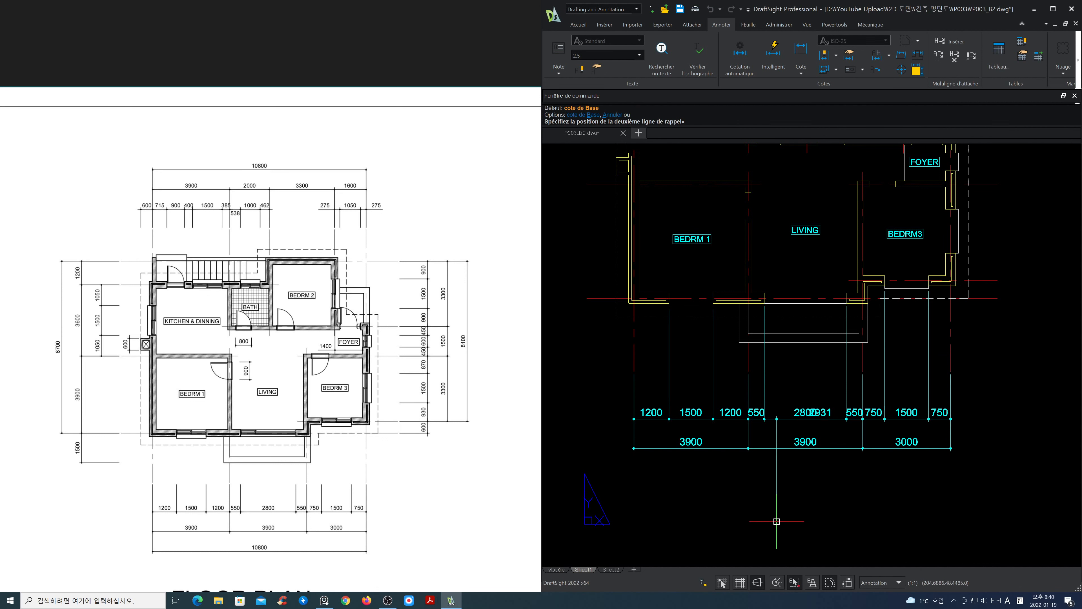
click(716, 423)
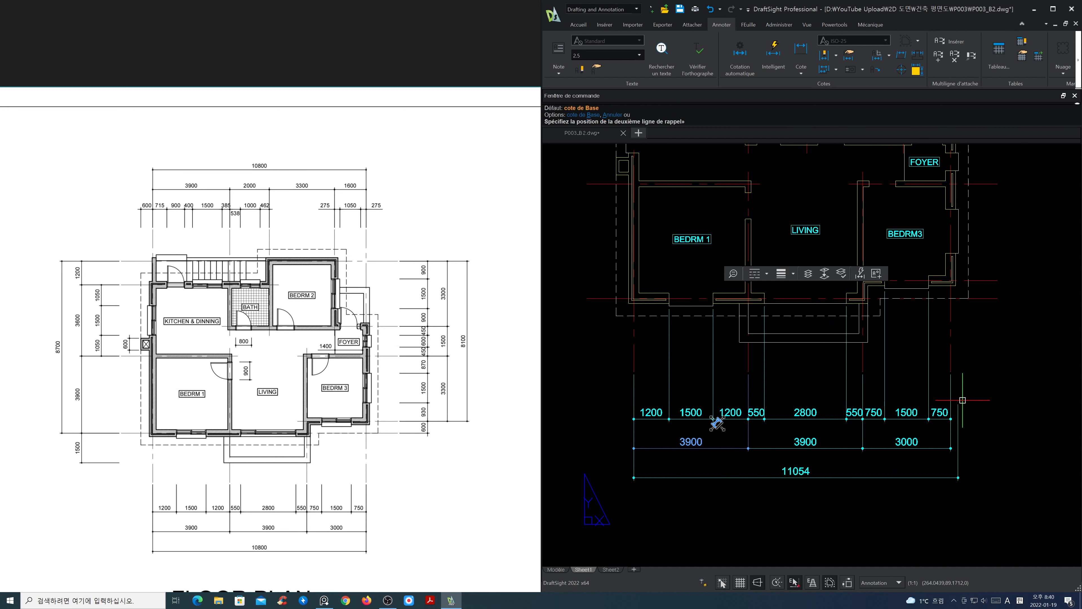
key(Return)
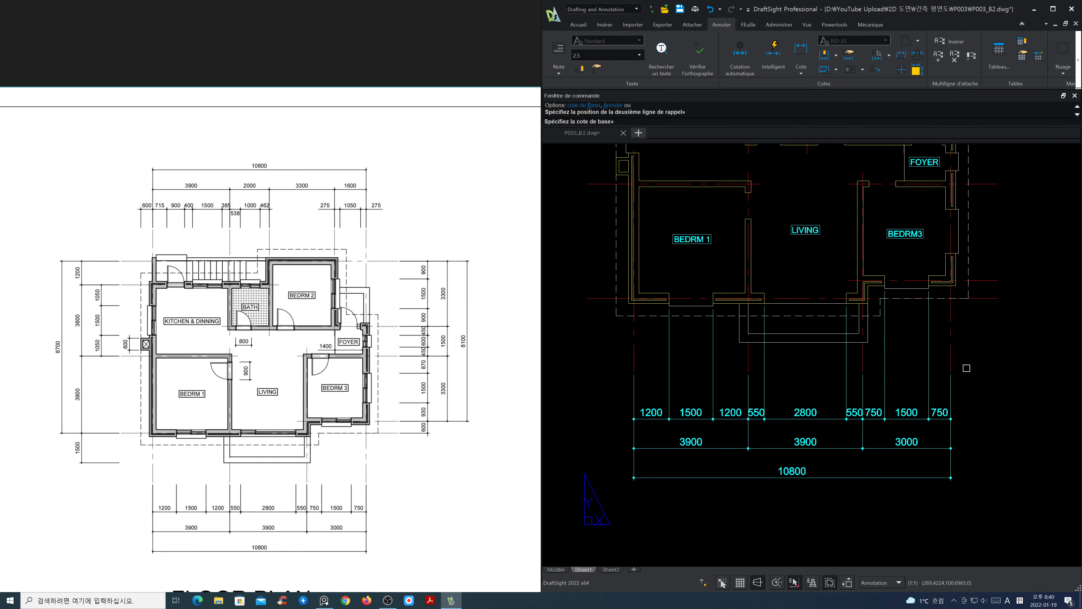
Add a vertical dimension for the height of the small square outside the kitchen's left wall.
key(Return)
scroll(906, 412, down, 3)
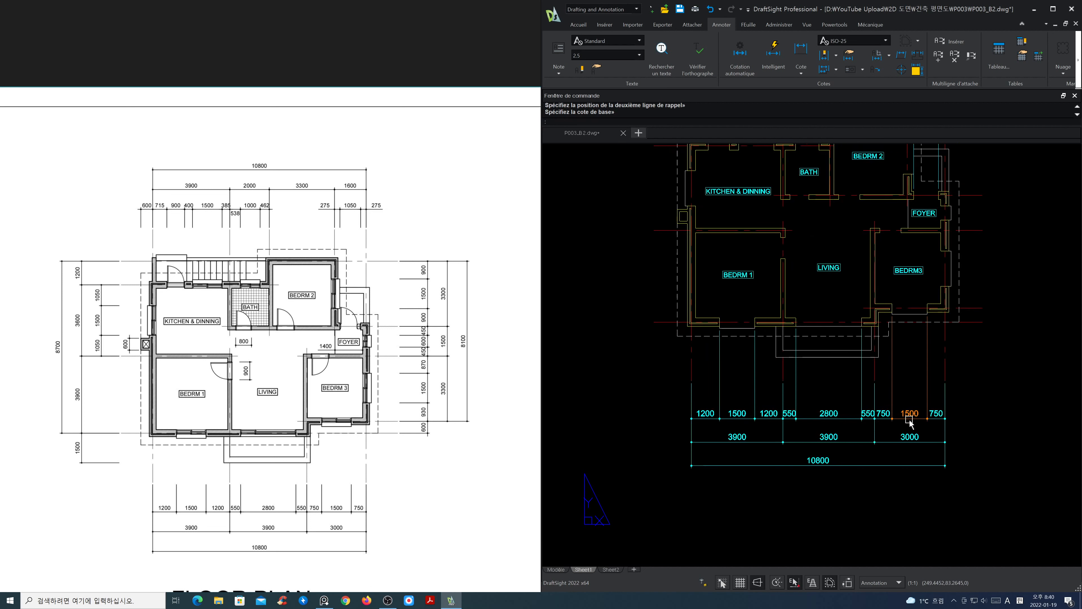
middle_drag(863, 413, 841, 445)
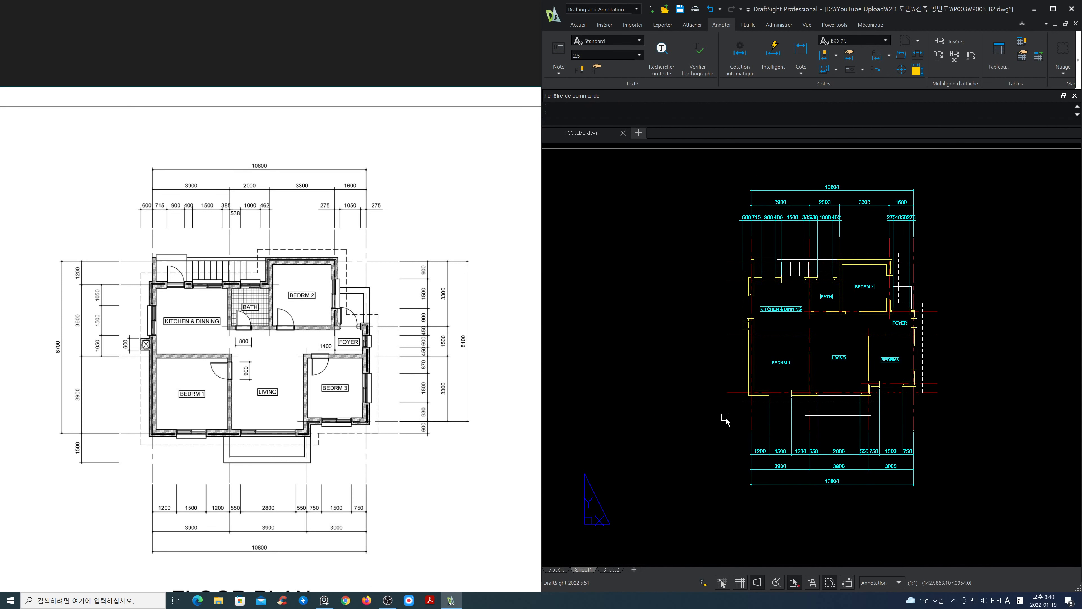
scroll(718, 356, up, 5)
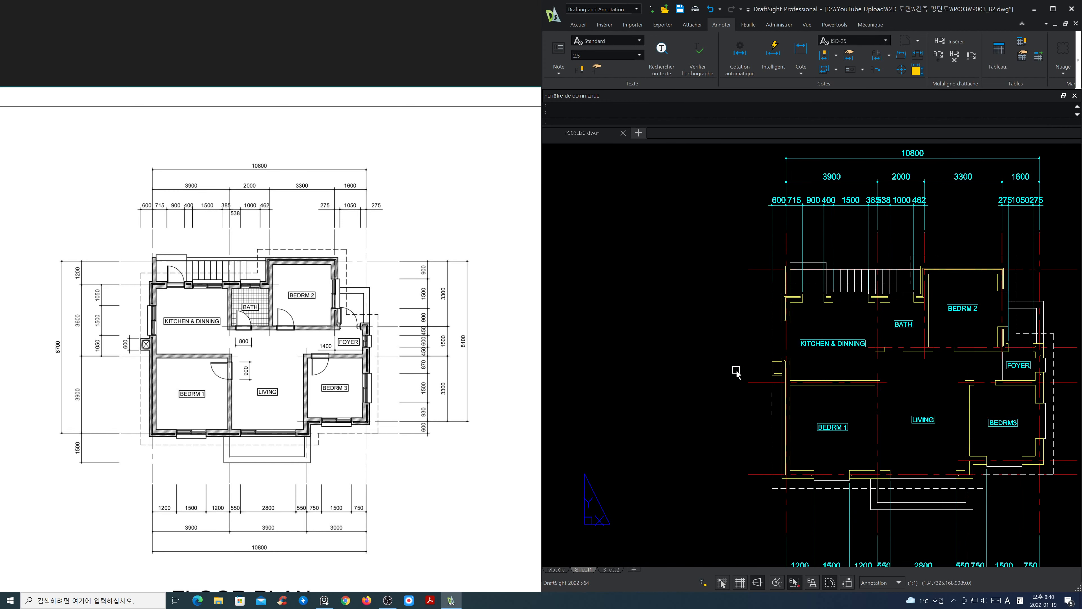
middle_drag(740, 353, 684, 352)
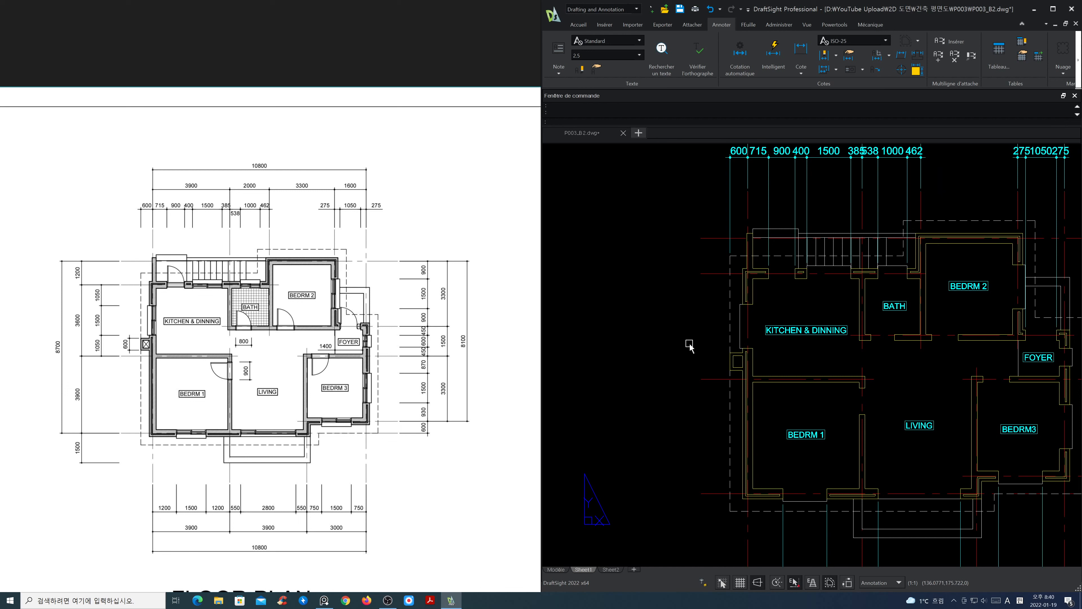
click(809, 63)
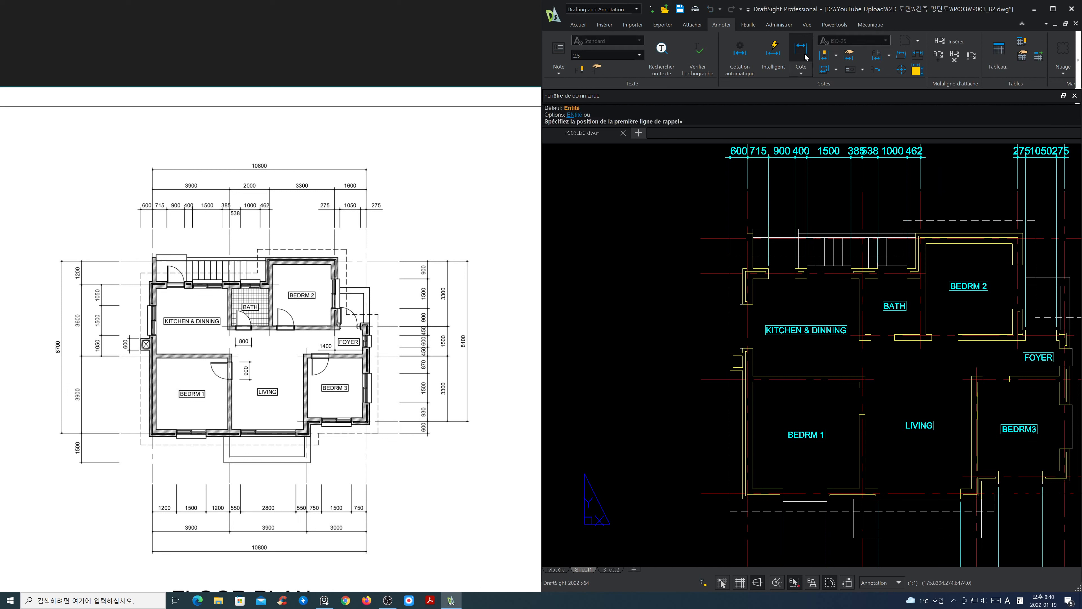
click(729, 370)
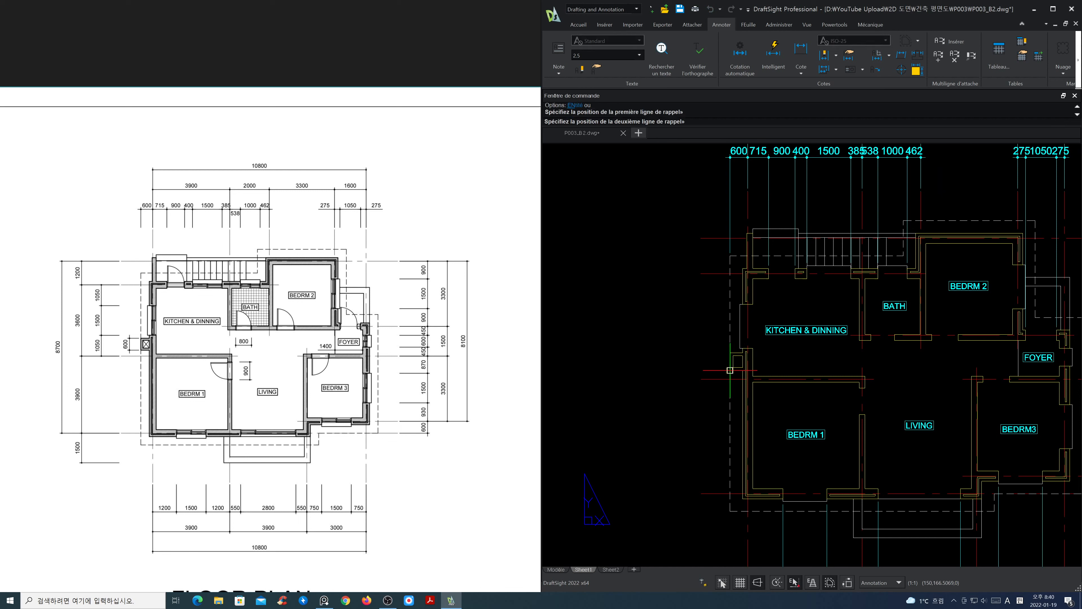
click(730, 353)
click(704, 354)
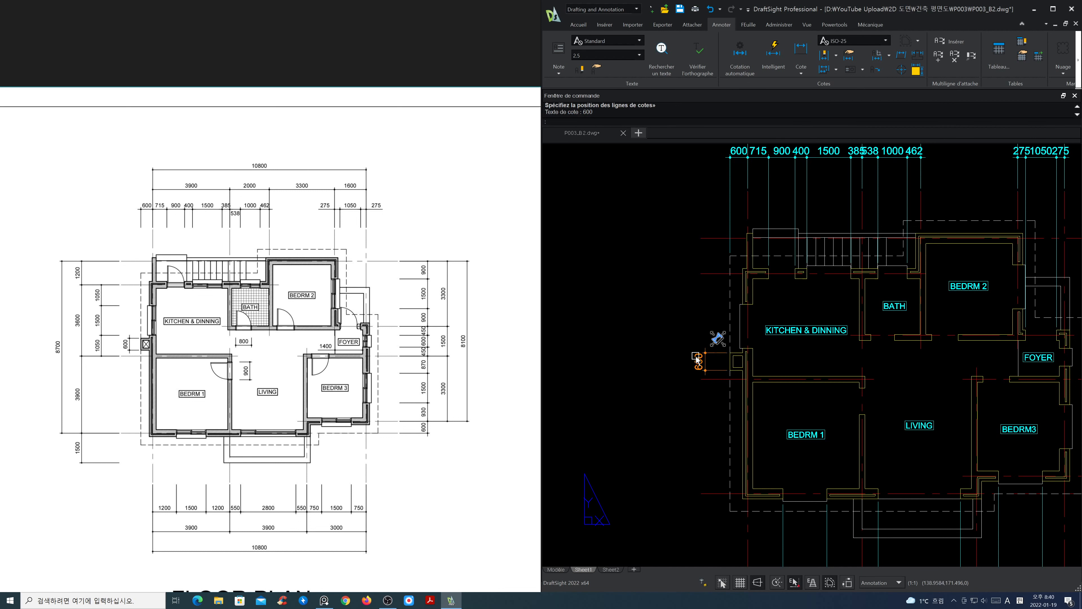
Dimension vertically from the KITCHEN–BEDRM 1 centreline to the lower edge of the kitchen's left window, placing it outside the small square's dimension.
scroll(683, 347, down, 1)
middle_drag(677, 375, 733, 354)
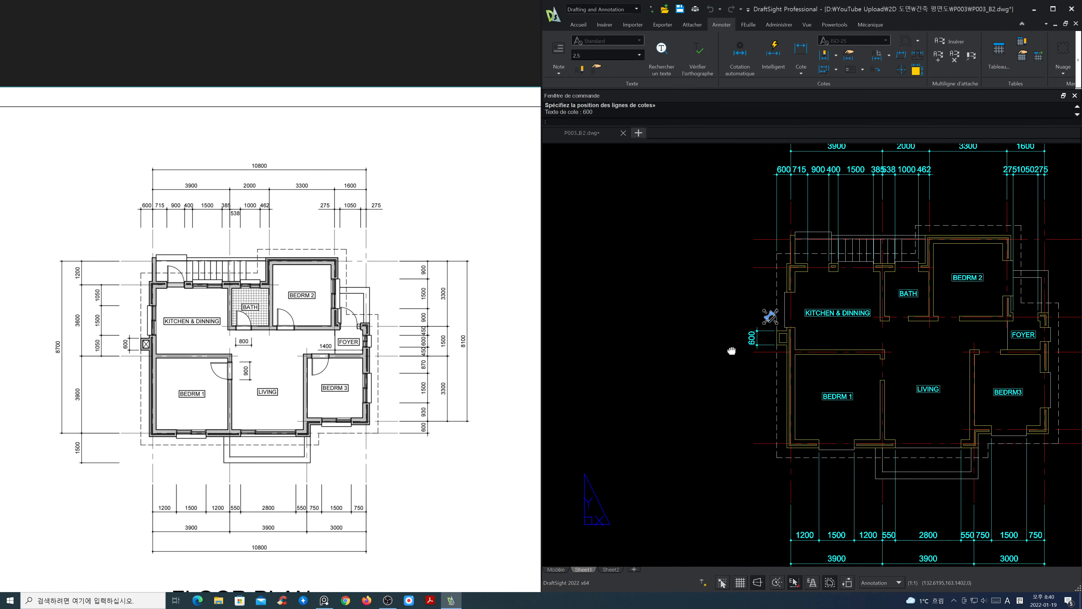
click(801, 50)
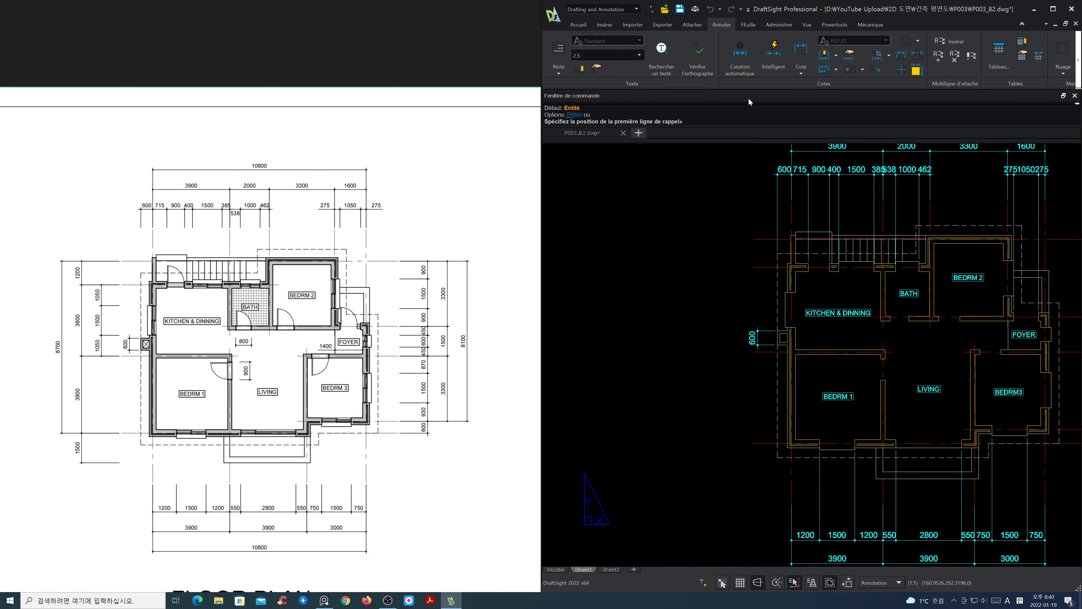
scroll(727, 344, up, 3)
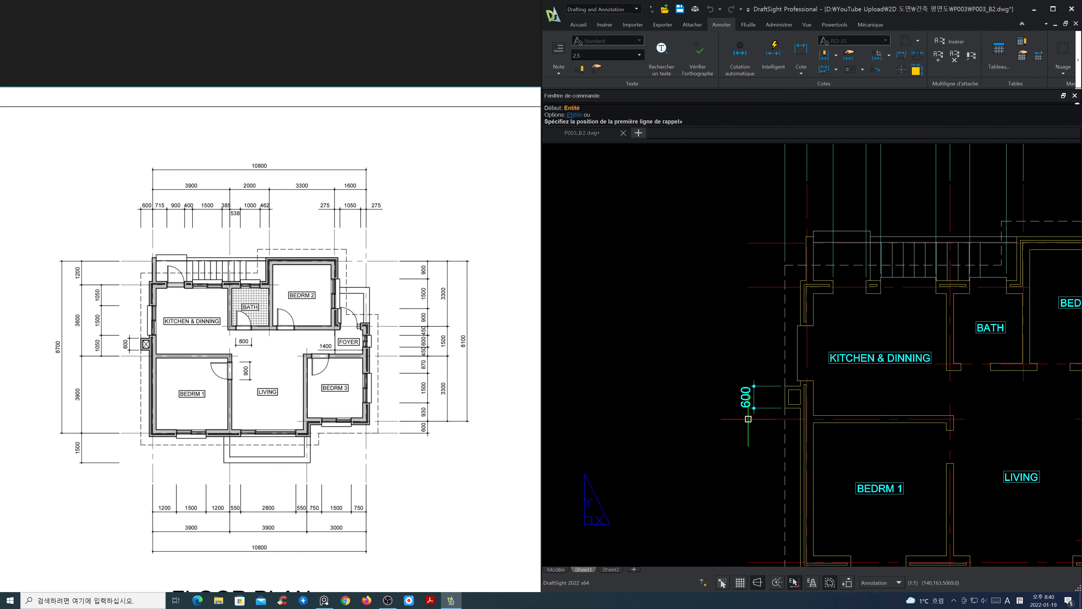
click(745, 418)
click(800, 371)
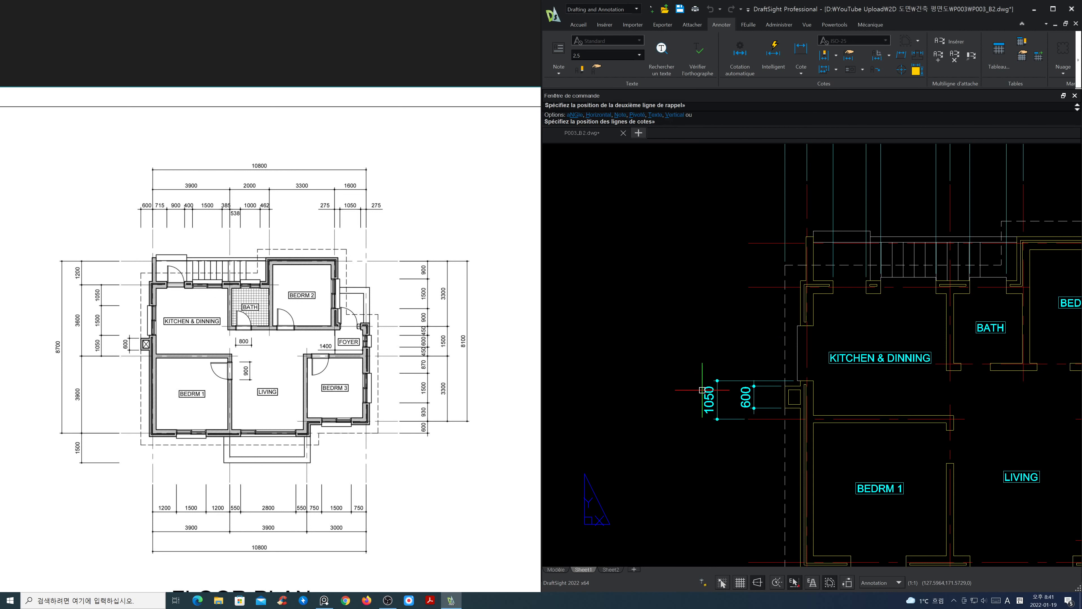
click(697, 392)
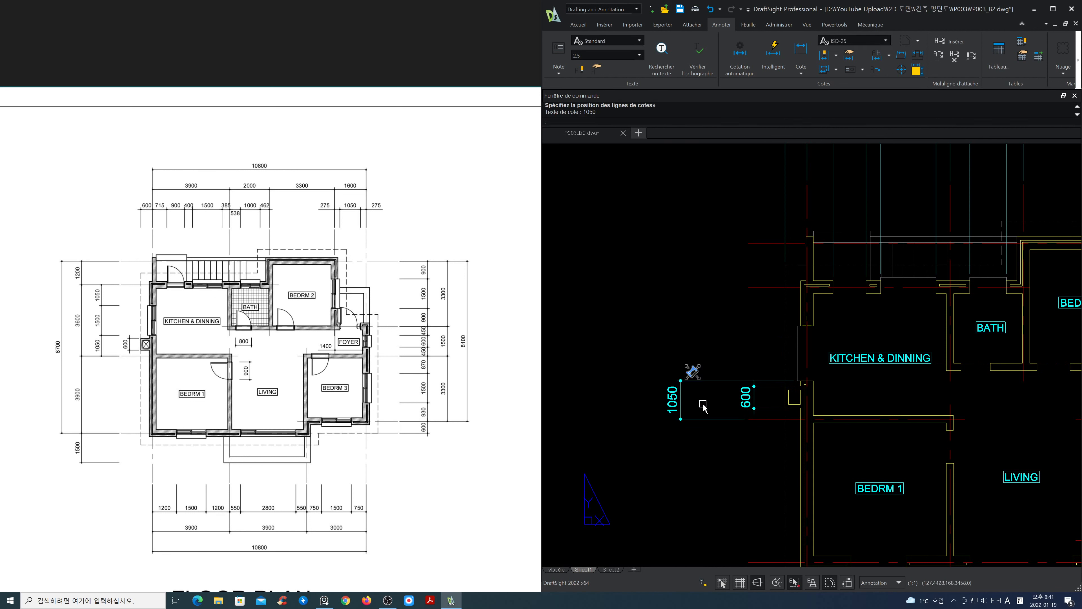
Stretch the new window-edge dimension horizontally so its dimension line sits slightly closer to the floor plan.
key(Escape)
text(s)
key(Return)
click(710, 443)
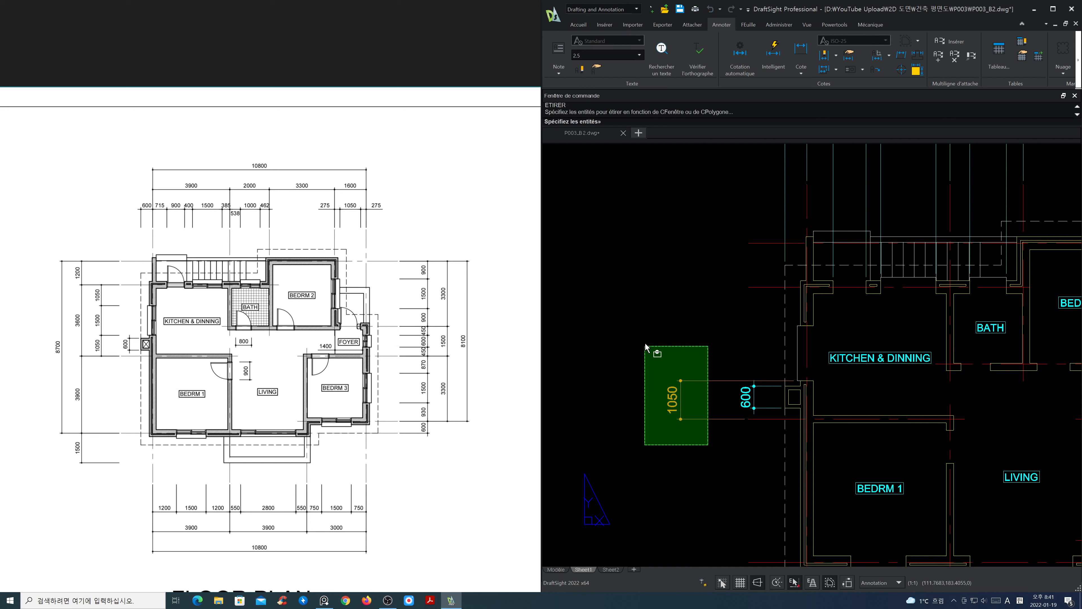
click(645, 343)
key(Return)
click(645, 330)
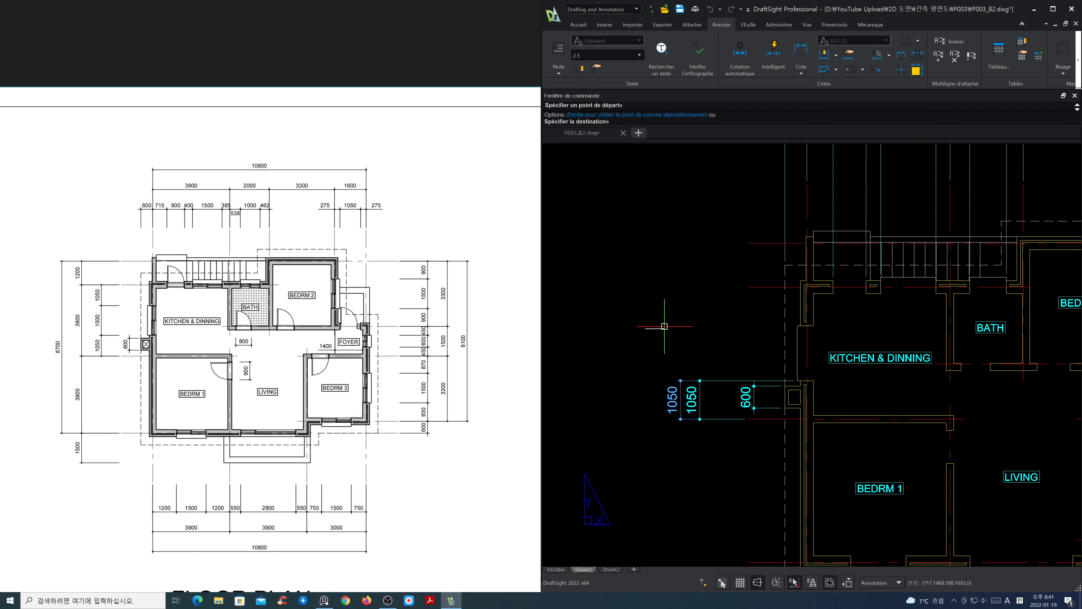
click(665, 327)
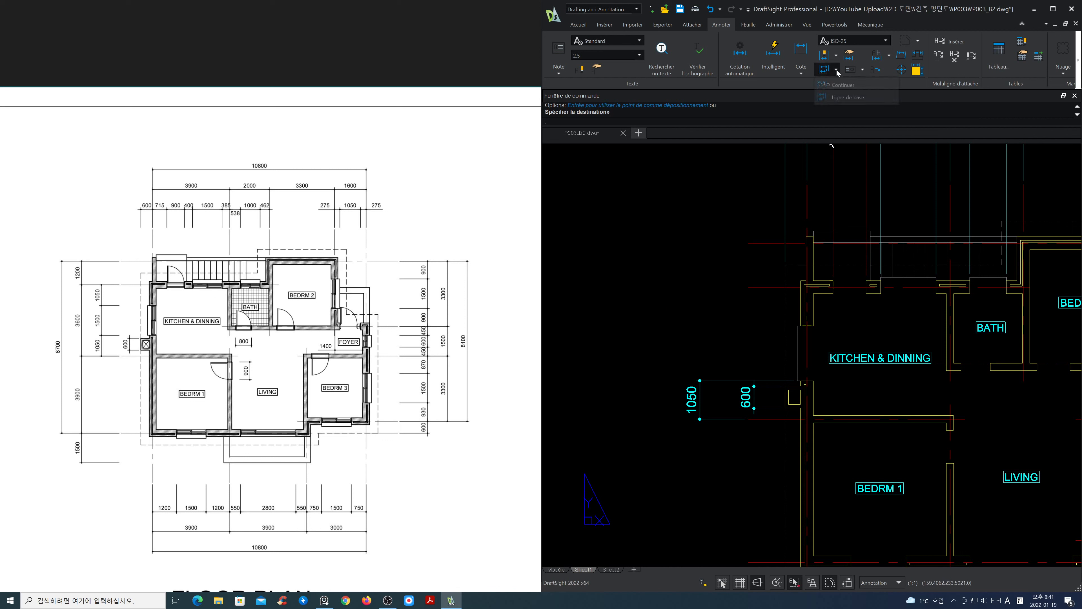
Continue the left chain up to the kitchen window's upper edge and the kitchen's upper wall centreline, and end it.
click(825, 69)
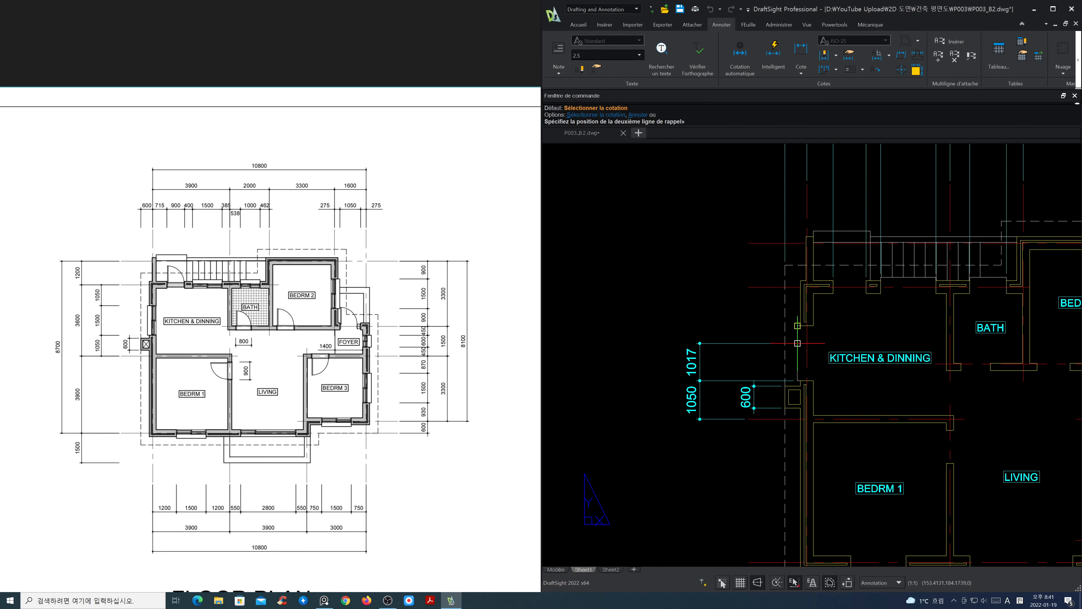
click(797, 326)
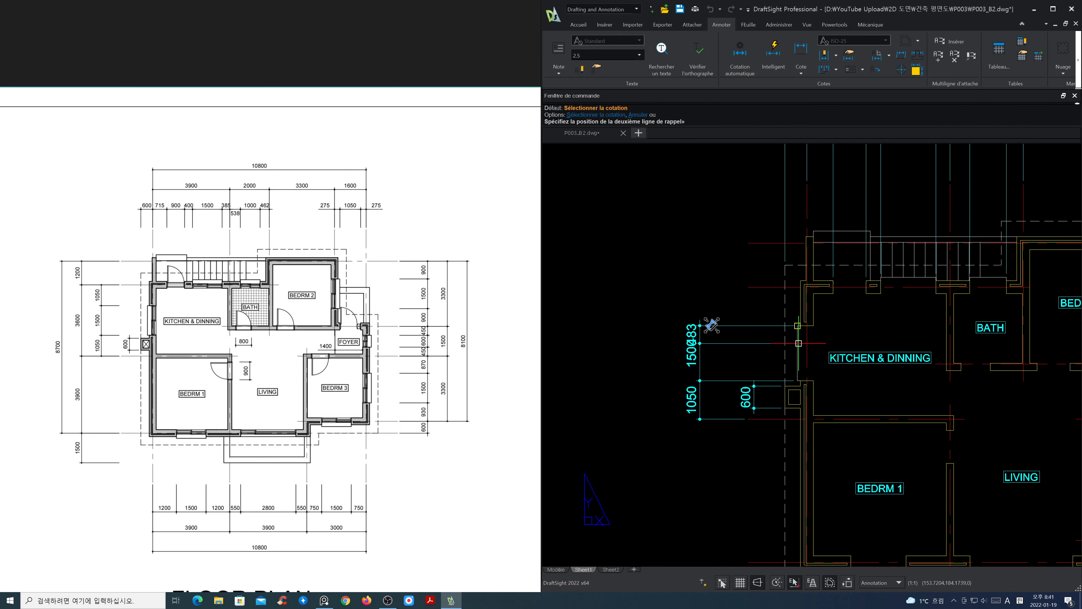
click(761, 287)
key(Return)
key(Return)
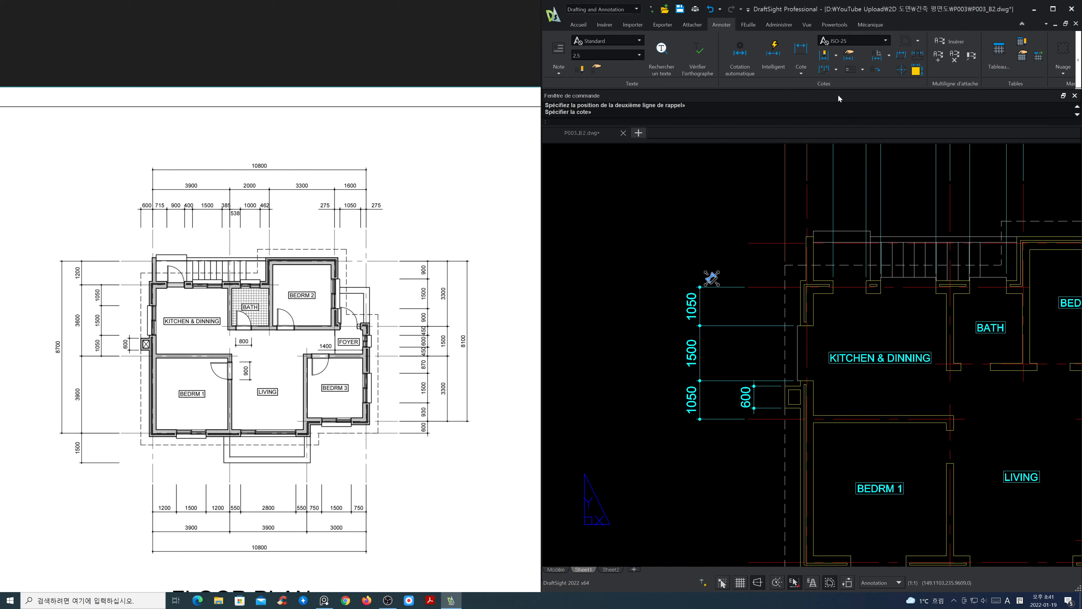
Add a baseline dimension outside the left chain, based on its uppermost dimension, from the kitchen's upper wall centreline to the topmost centreline.
click(836, 70)
click(842, 98)
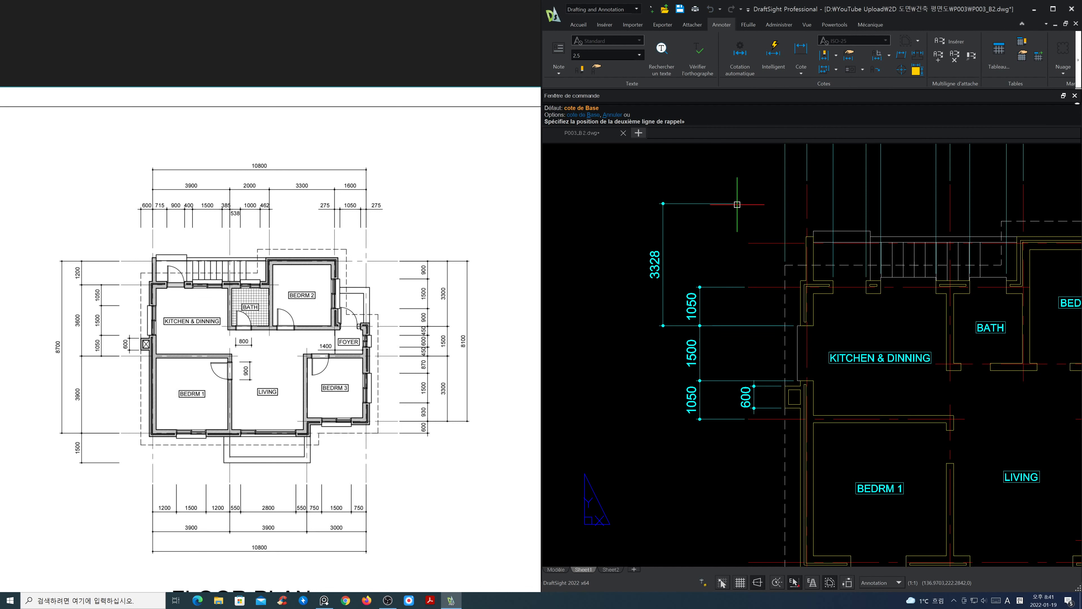
click(717, 286)
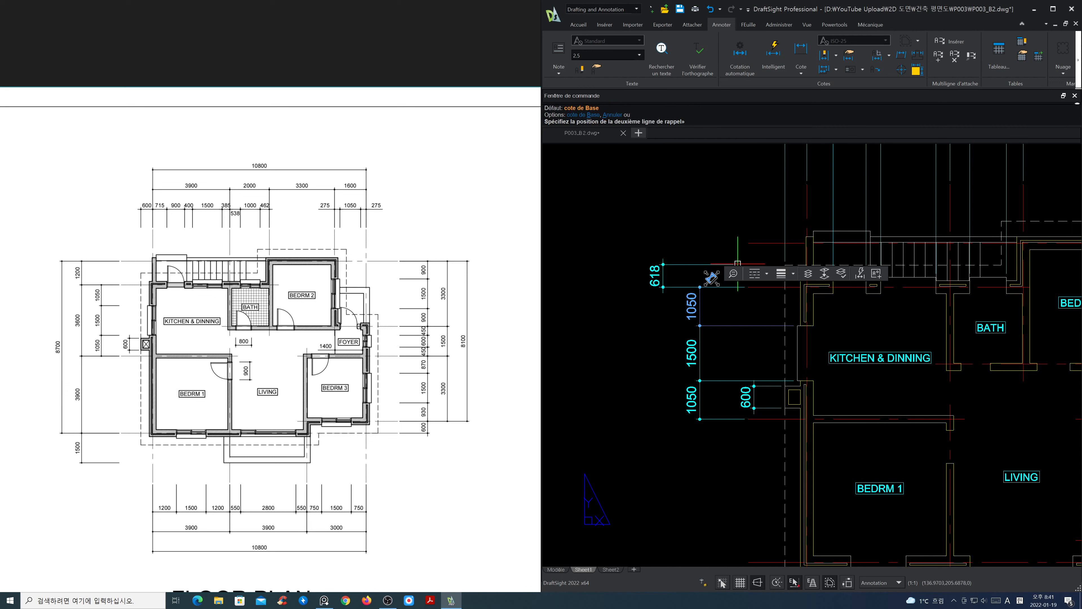
click(747, 243)
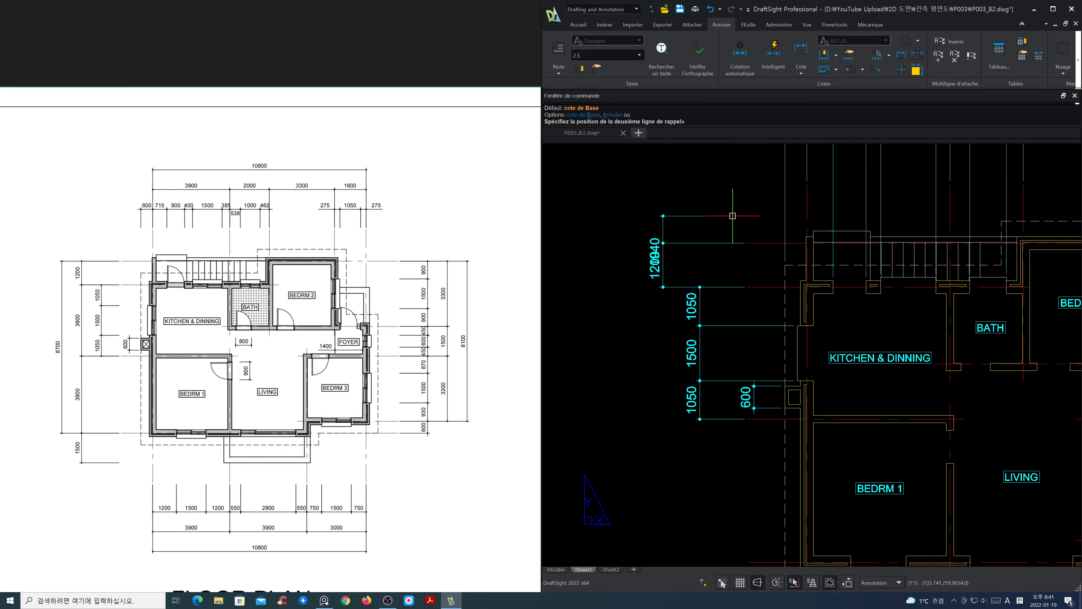
key(Return)
key(Return)
Continue the outer left row downward across the KITCHEN–BEDRM 1 centreline and BEDRM 1's lower centreline to the porch's lower edge.
click(836, 70)
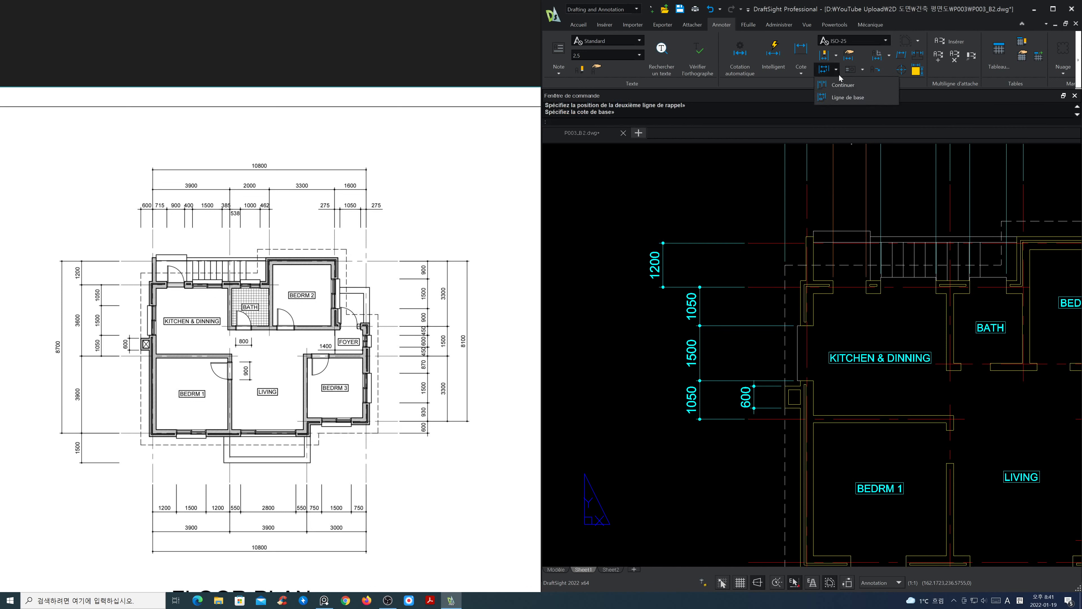
click(842, 84)
key(Return)
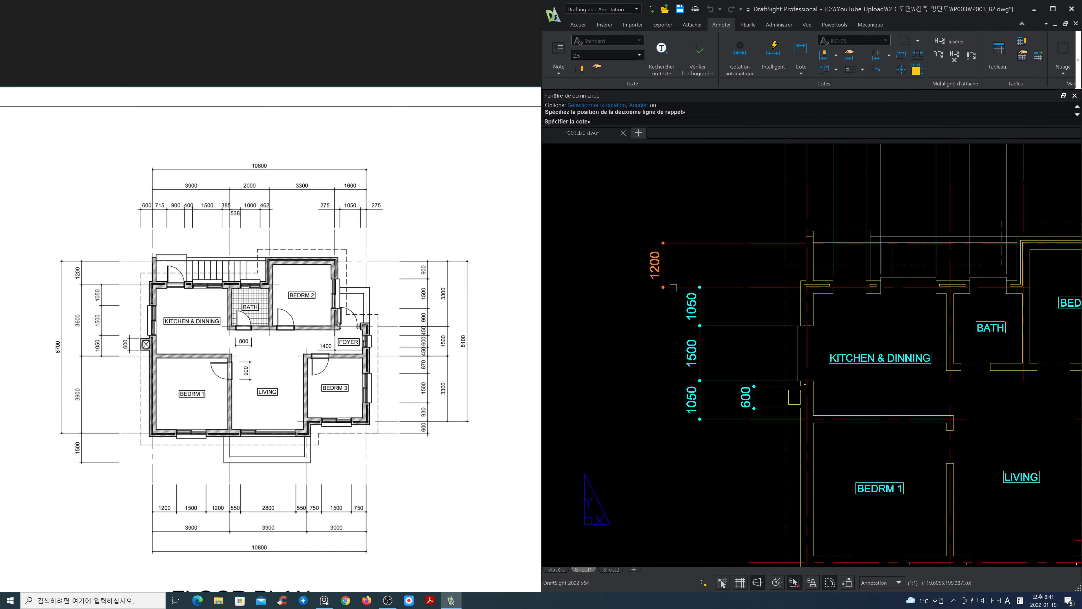
click(673, 287)
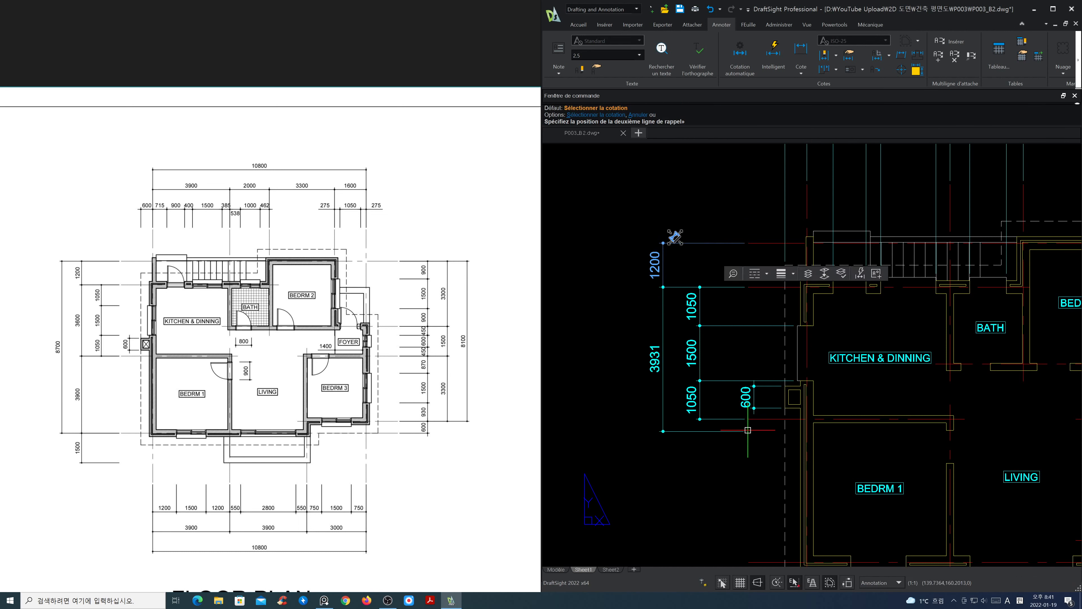
scroll(742, 466, down, 2)
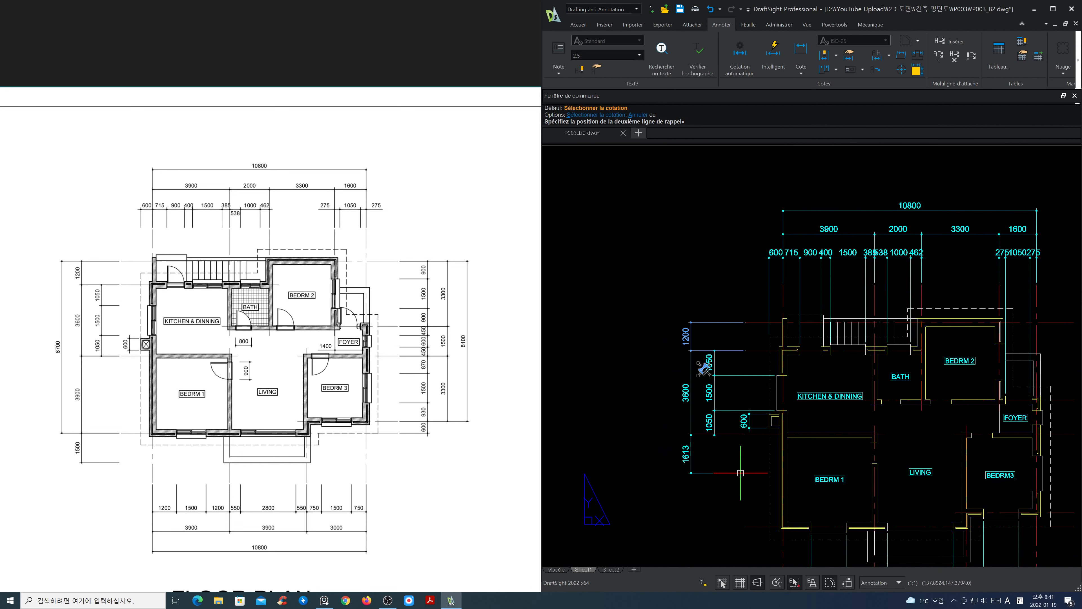
middle_drag(741, 473, 757, 343)
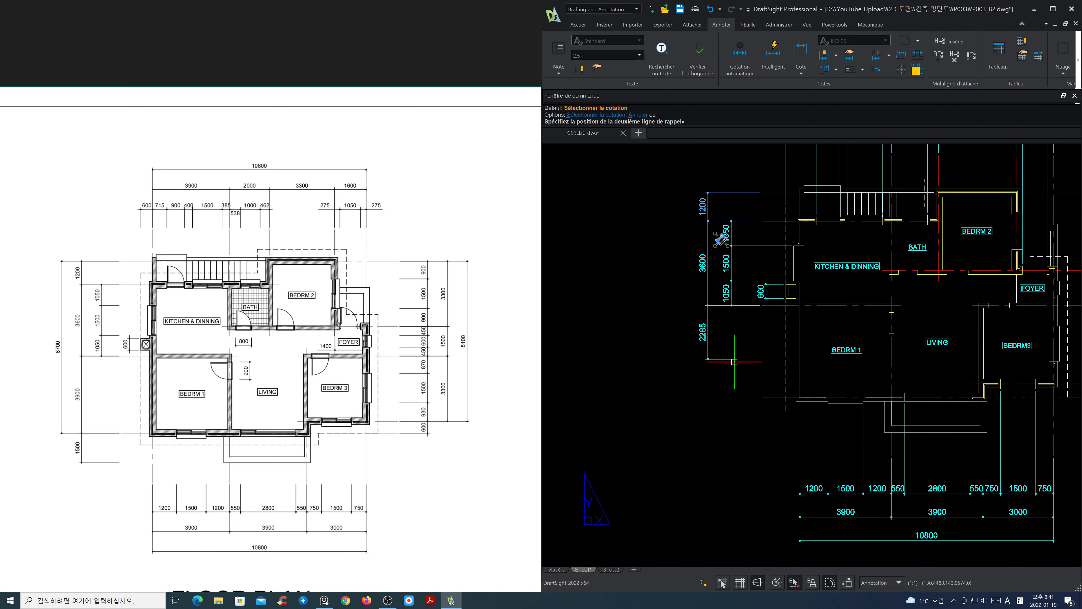
click(763, 396)
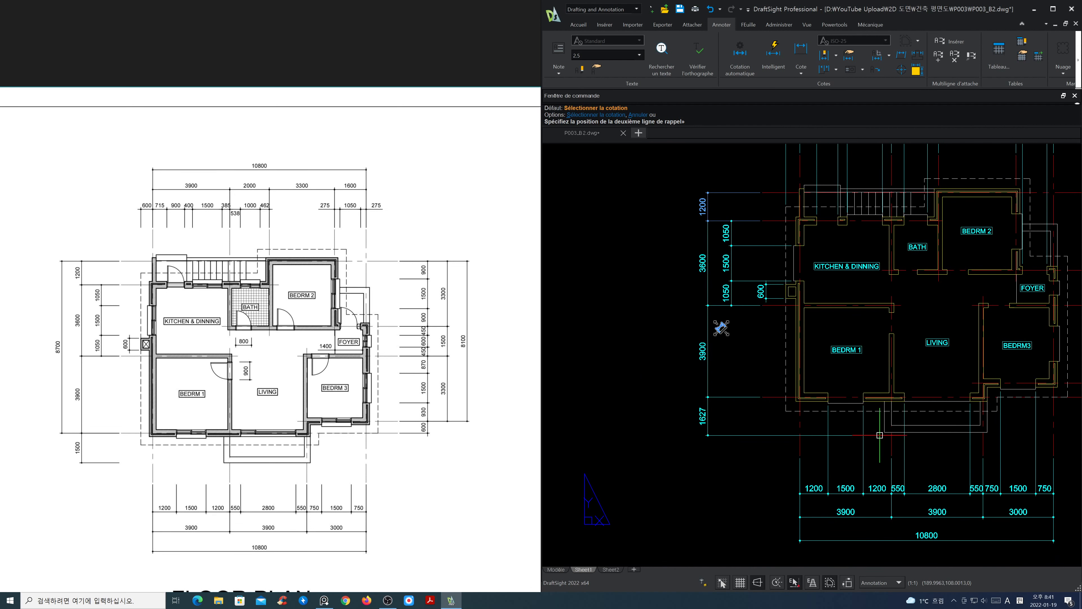
click(884, 432)
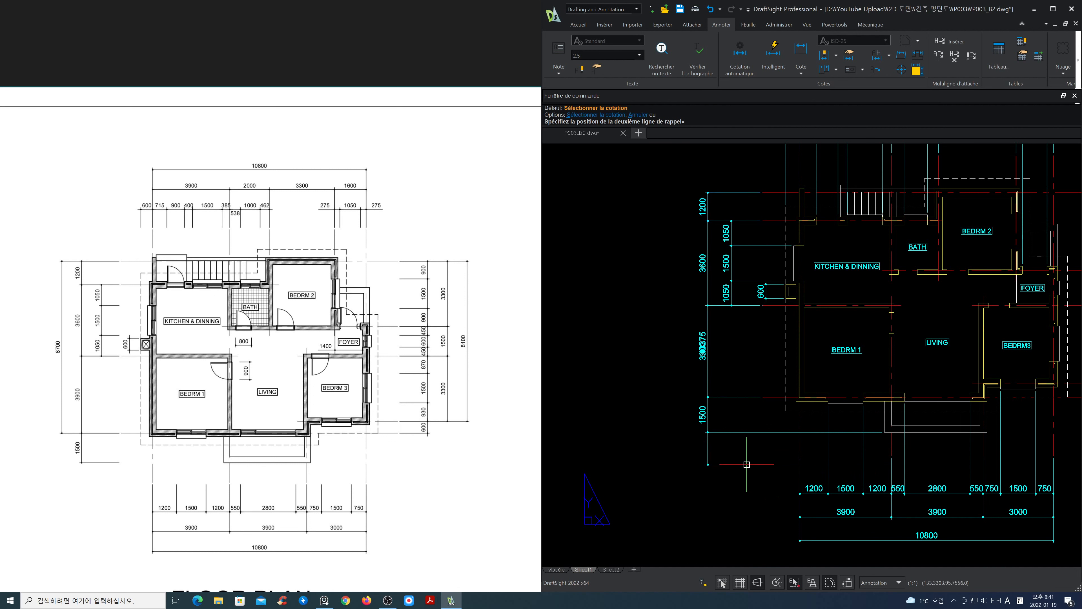
key(Return)
key(Return)
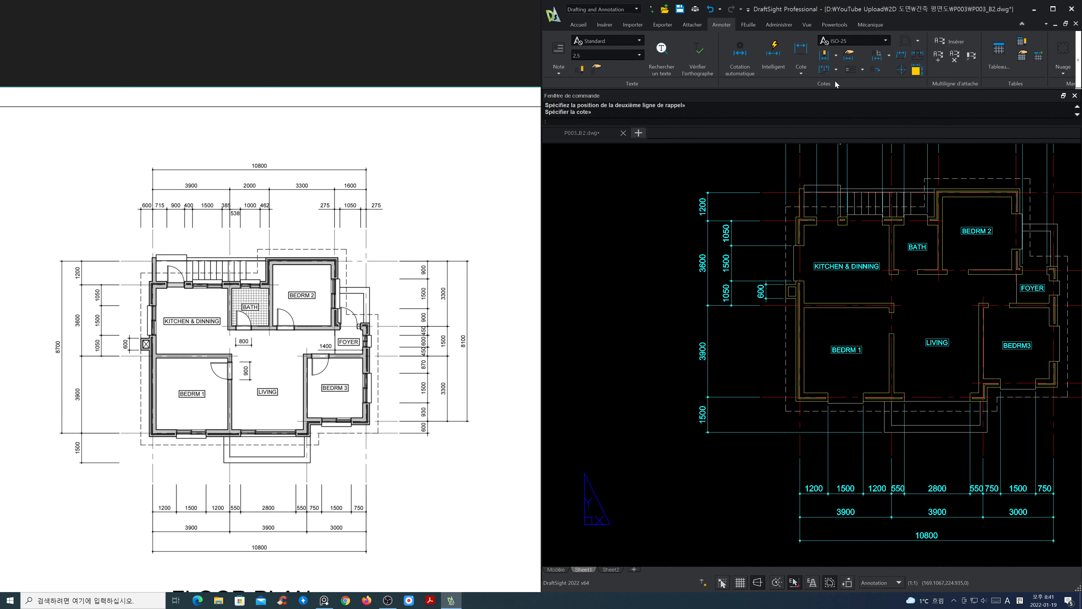
Add an overall baseline dimension outside the left rows, based on the uppermost dimension, from the topmost centreline to BEDRM 1's lower centreline.
click(836, 70)
click(833, 98)
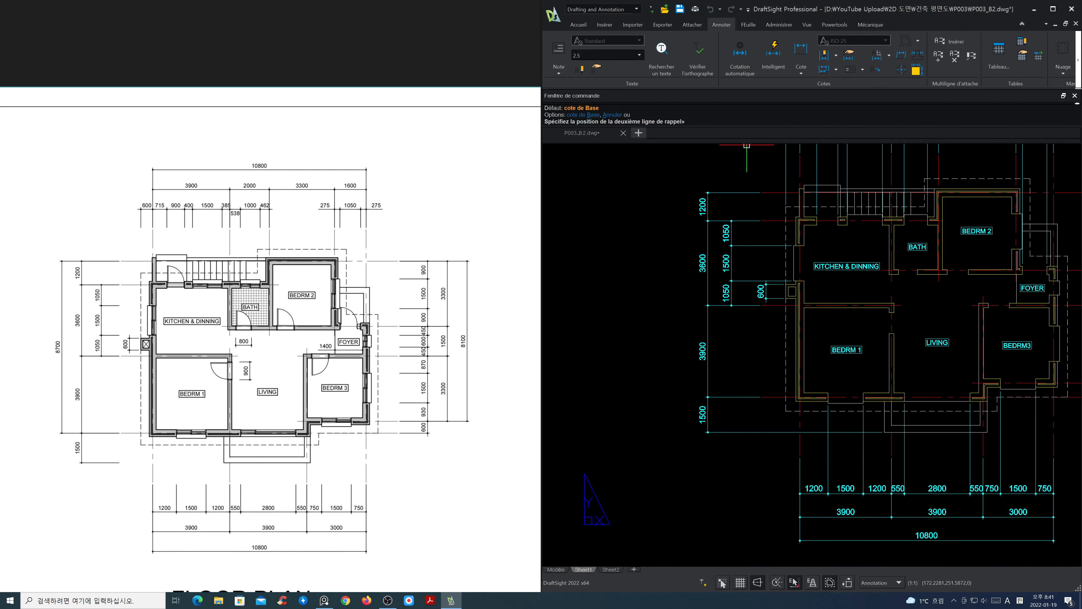
click(689, 195)
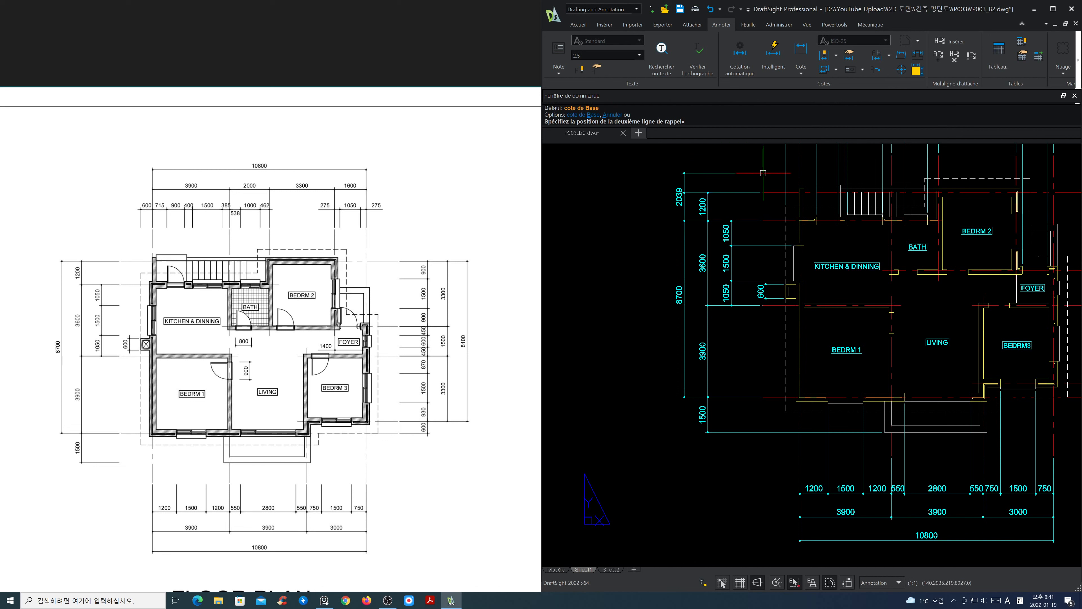
key(Return)
key(Return)
Place a linear dimension outside the plan's right side between BEDRM 1's lower centreline and BEDRM 3's lower centreline.
scroll(840, 317, down, 4)
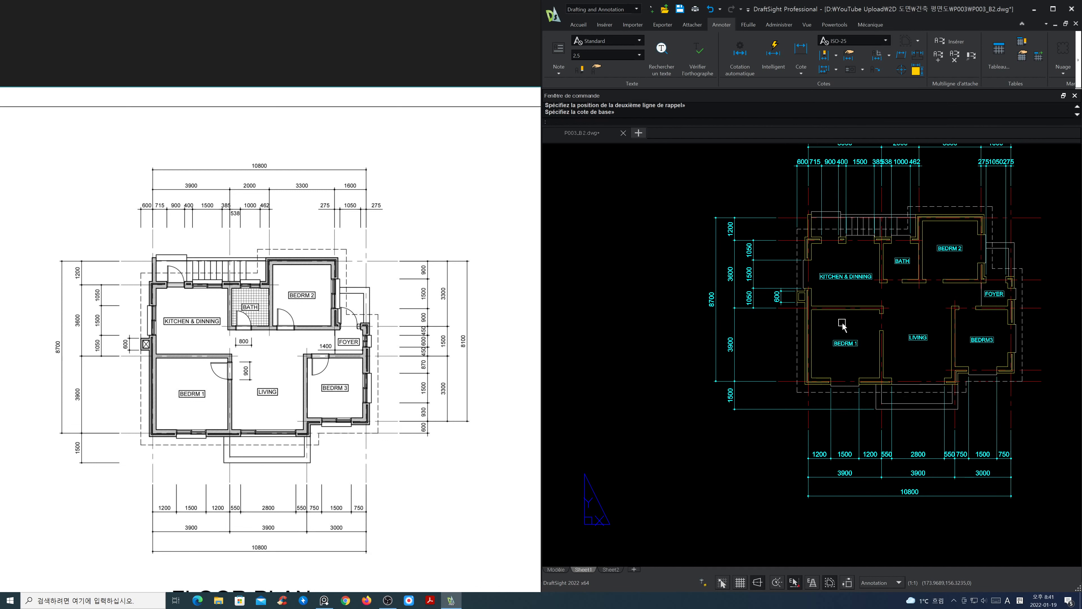
middle_drag(814, 344, 757, 342)
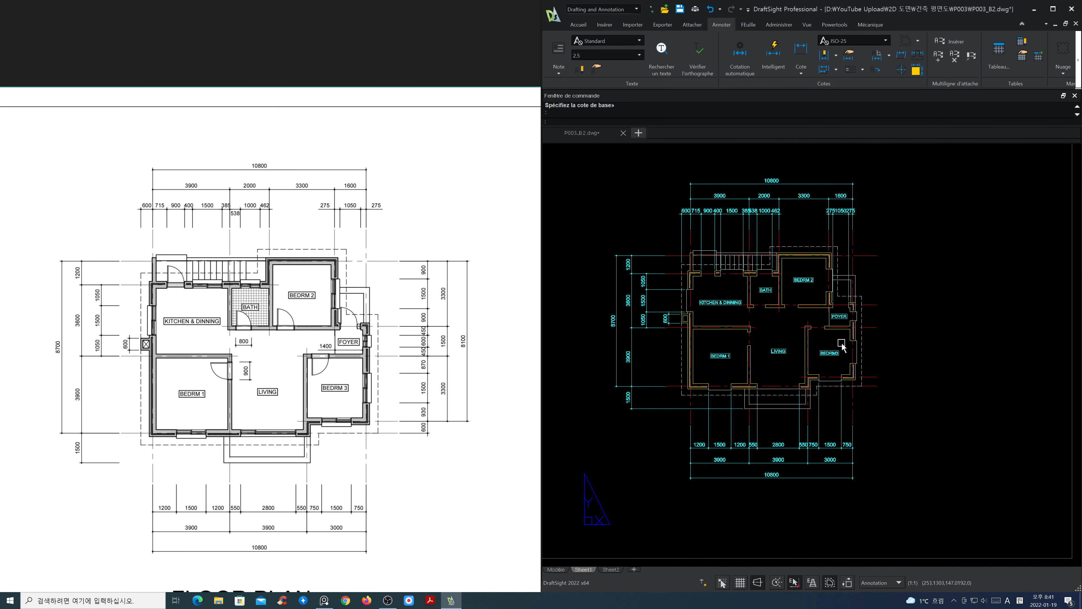
click(801, 54)
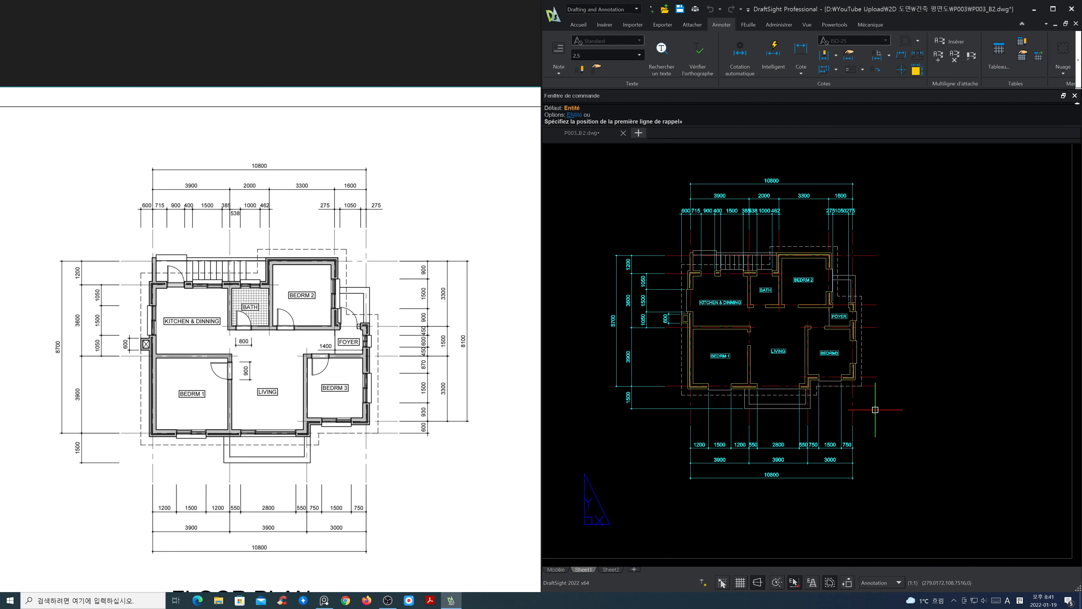
scroll(875, 410, up, 3)
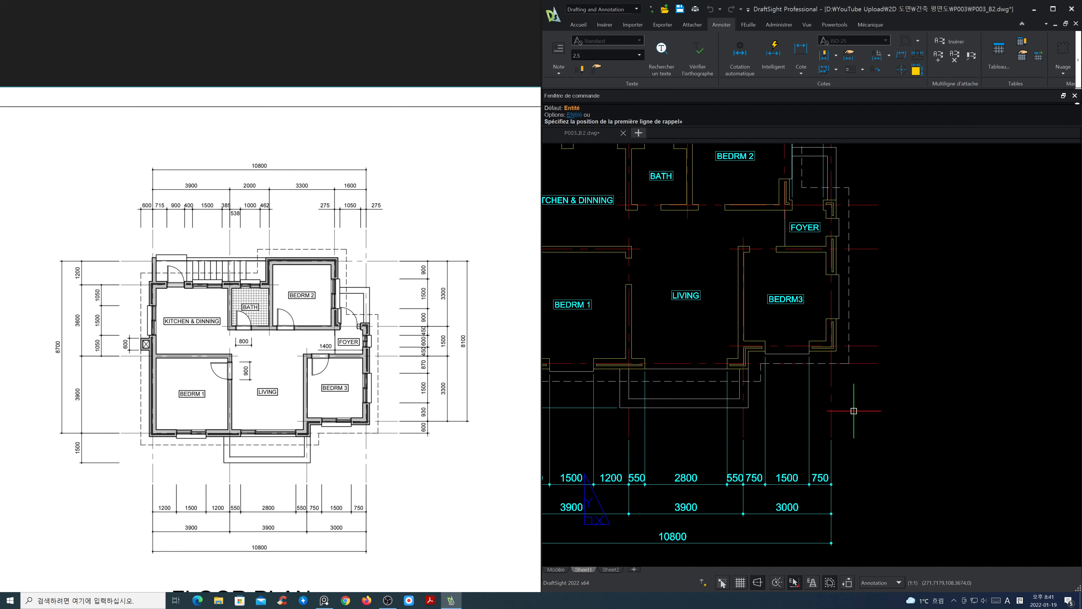
scroll(855, 412, up, 1)
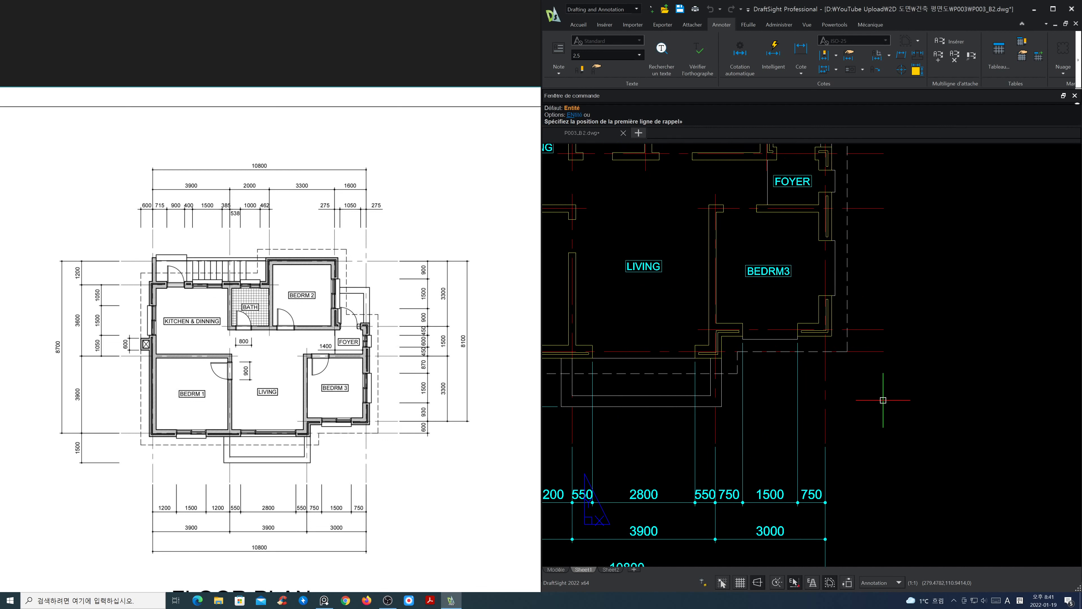
scroll(899, 387, down, 3)
scroll(899, 386, up, 3)
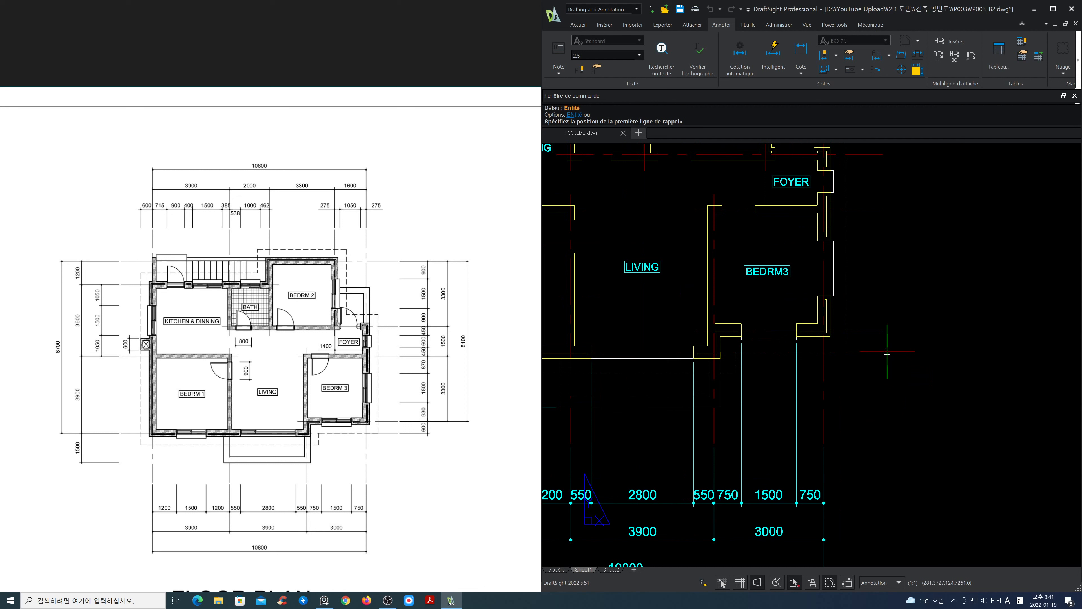
click(882, 352)
click(882, 330)
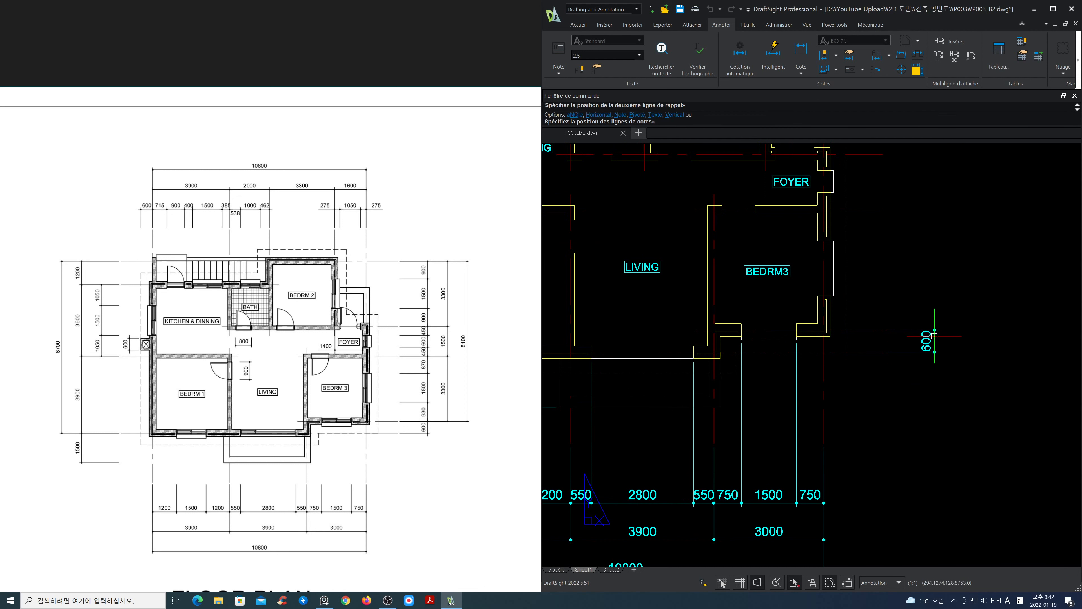
scroll(926, 339, down, 3)
middle_drag(925, 338, 881, 451)
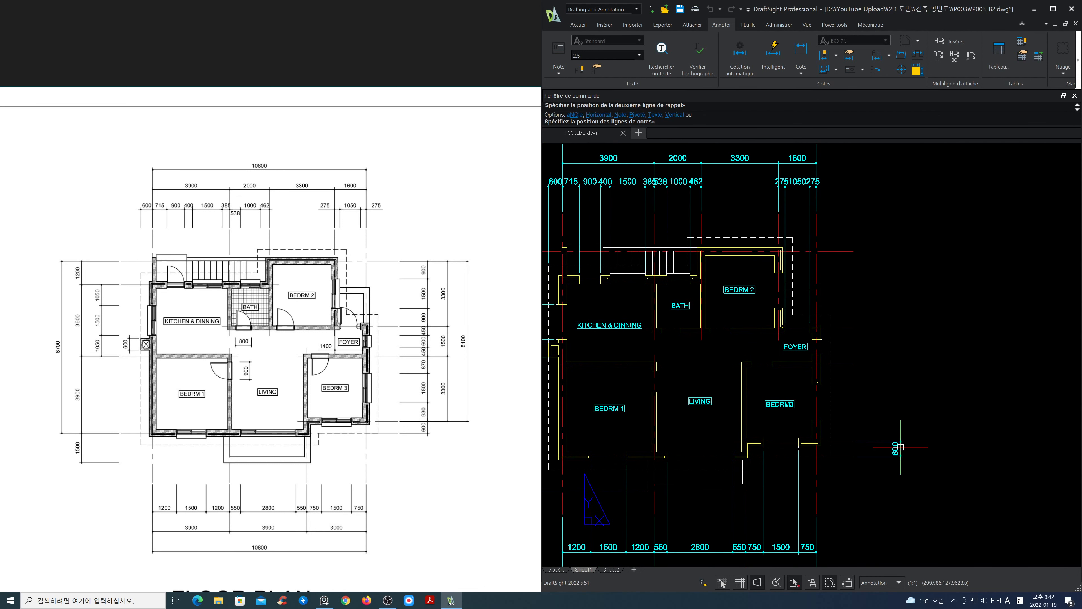
click(896, 428)
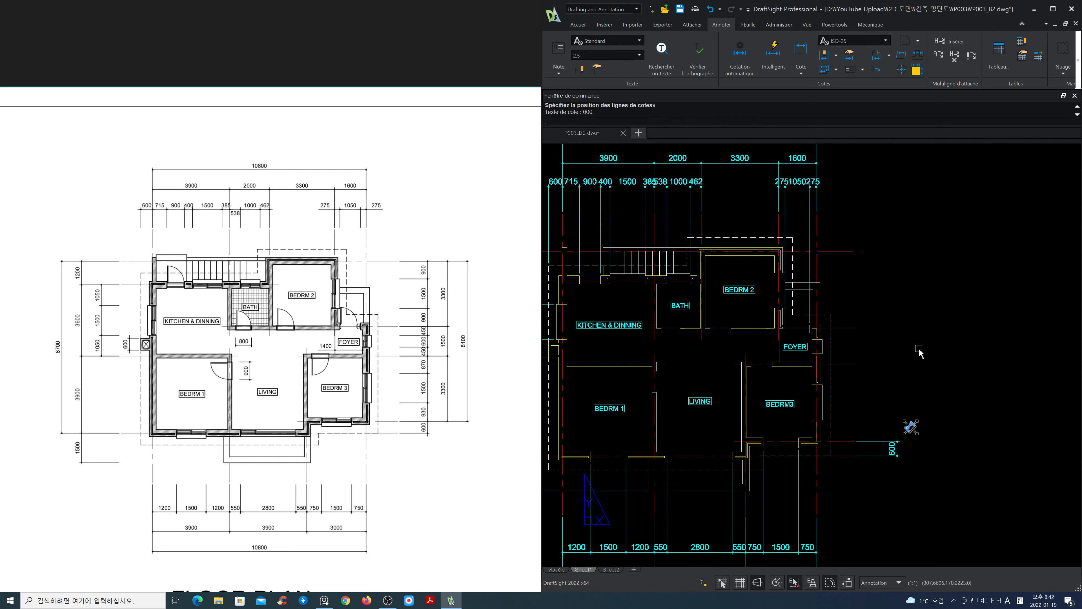
Continue the right chain upward across BEDRM 3's right window edges and upper centreline, the FOYER window edges and the FOYER's upper centreline.
click(836, 70)
click(841, 84)
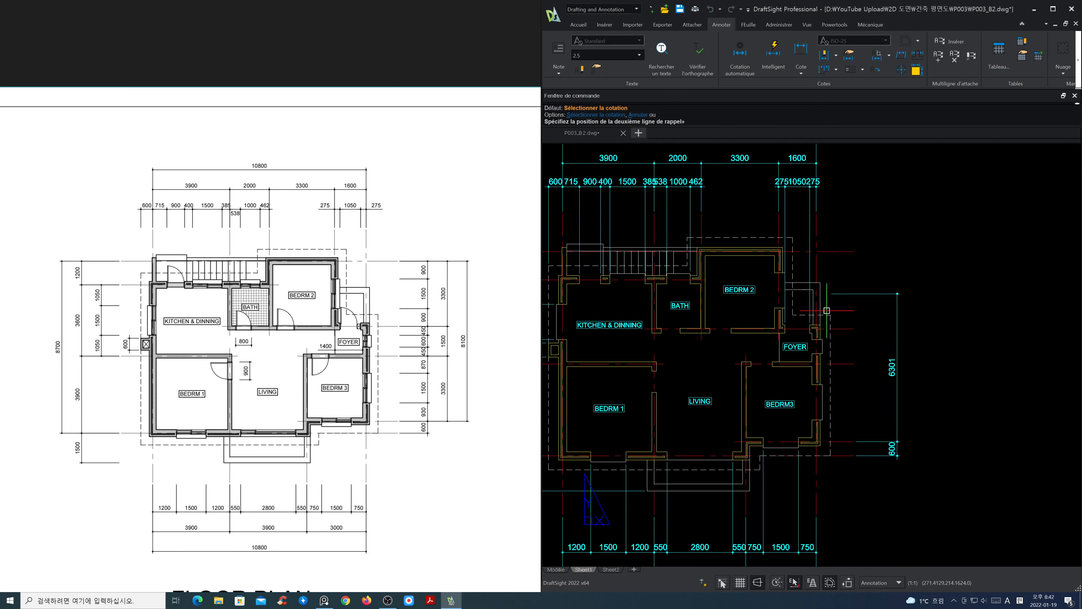
click(823, 419)
click(823, 384)
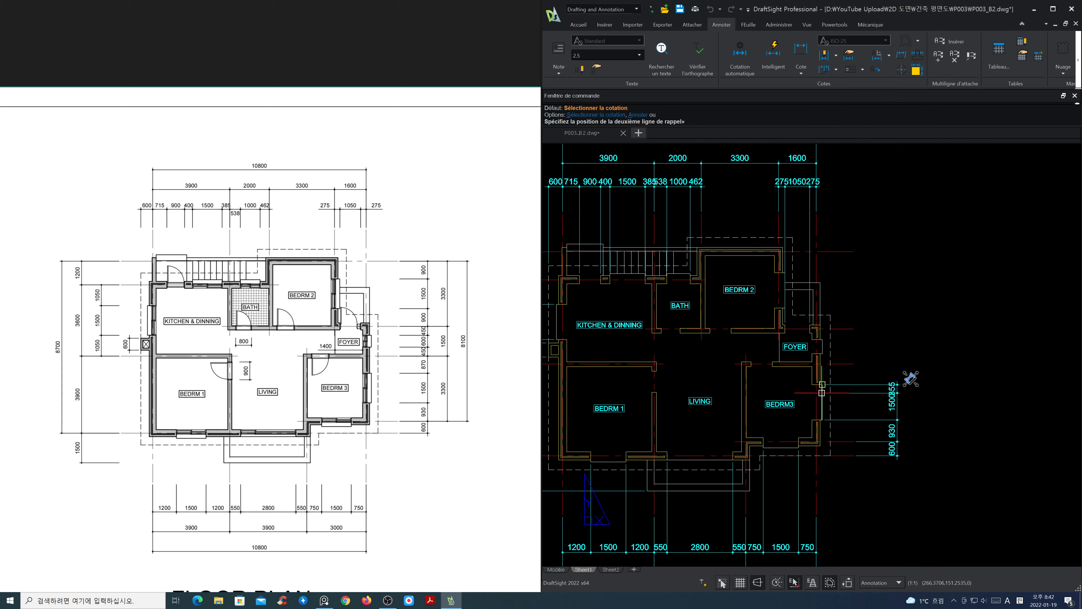
click(852, 364)
click(830, 354)
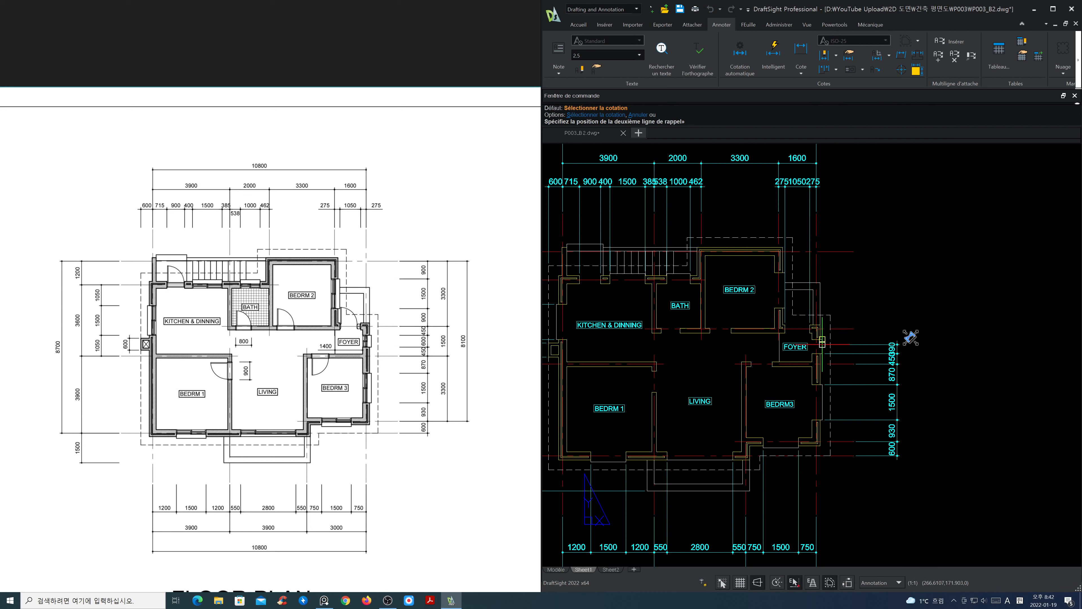
click(824, 339)
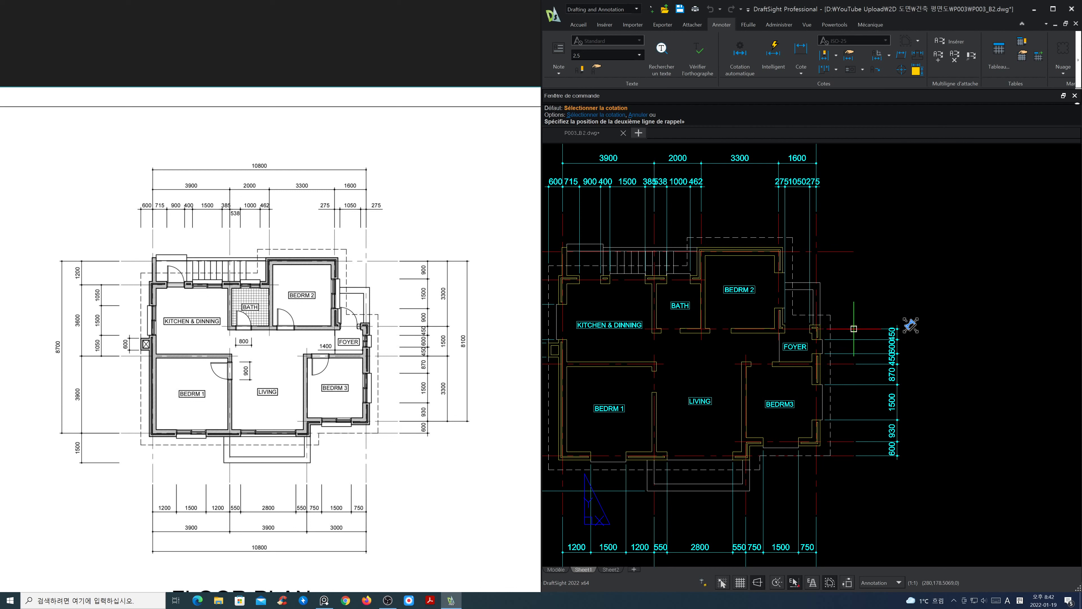
click(854, 328)
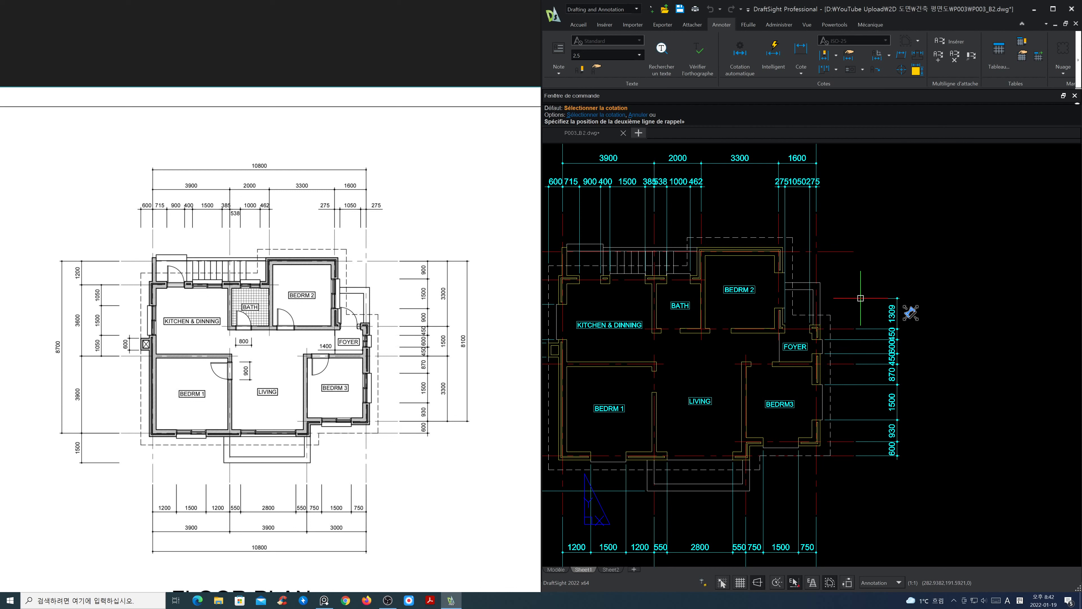
Continue the right chain up to BEDRM 2's window edges and the topmost centreline, and end it.
scroll(860, 297, up, 2)
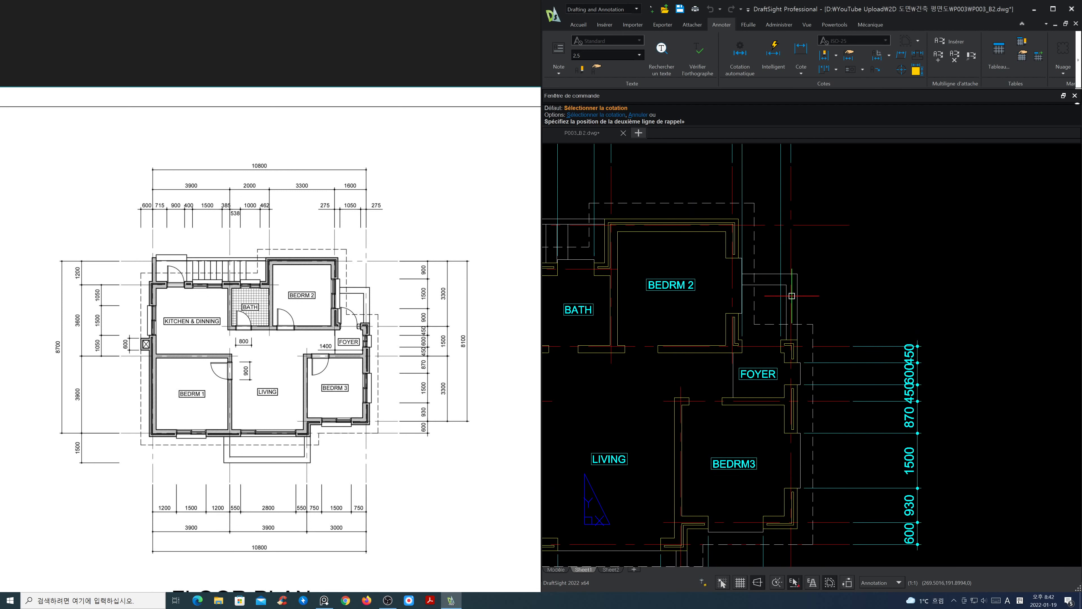
scroll(752, 316, up, 2)
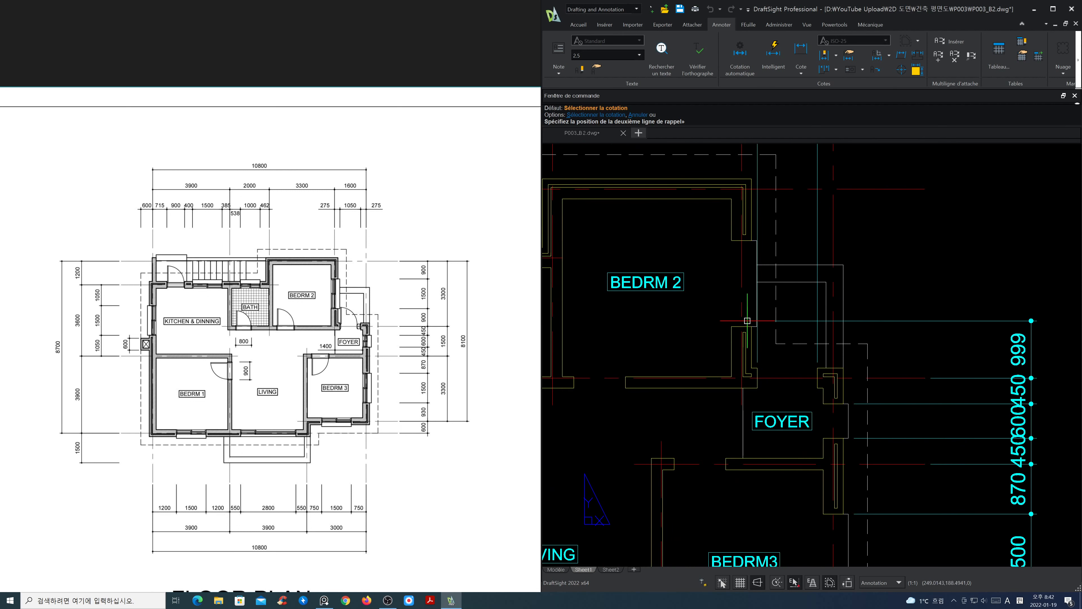
scroll(747, 317, up, 2)
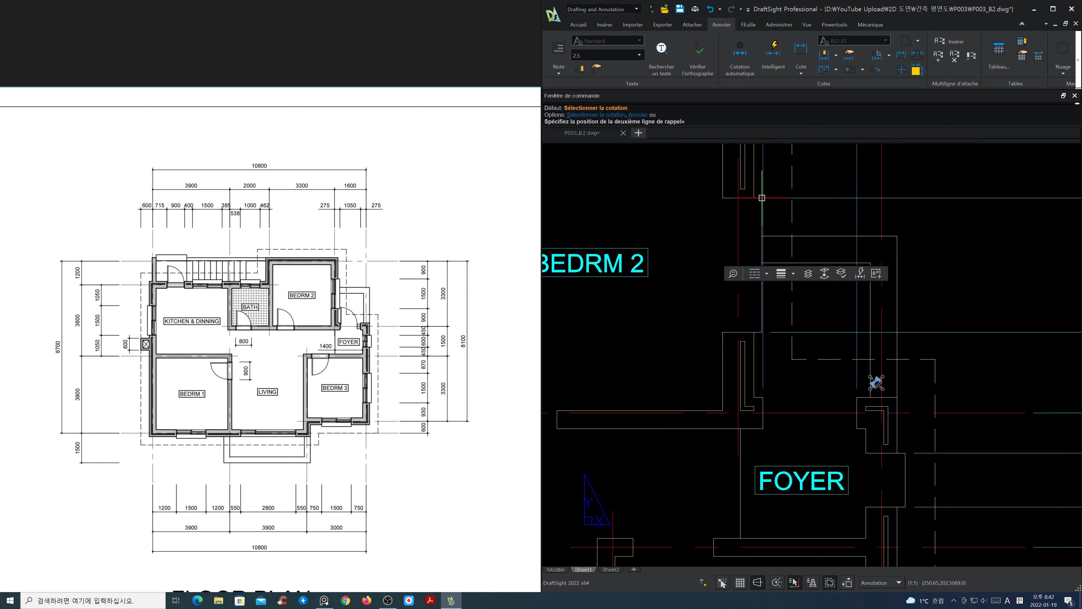
scroll(988, 268, down, 5)
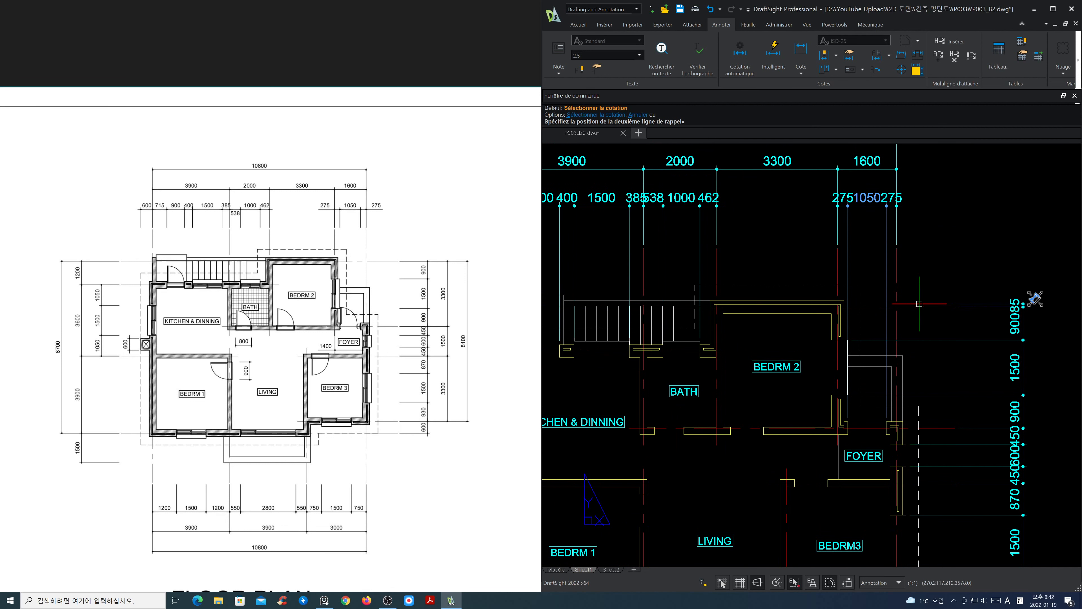
scroll(990, 273, down, 2)
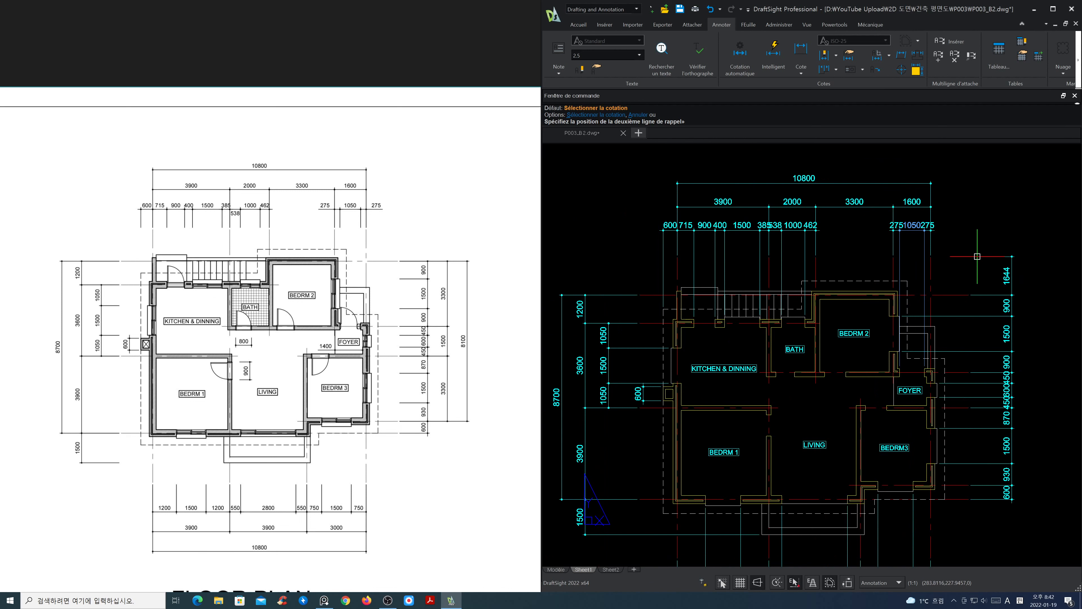
middle_drag(977, 255, 897, 246)
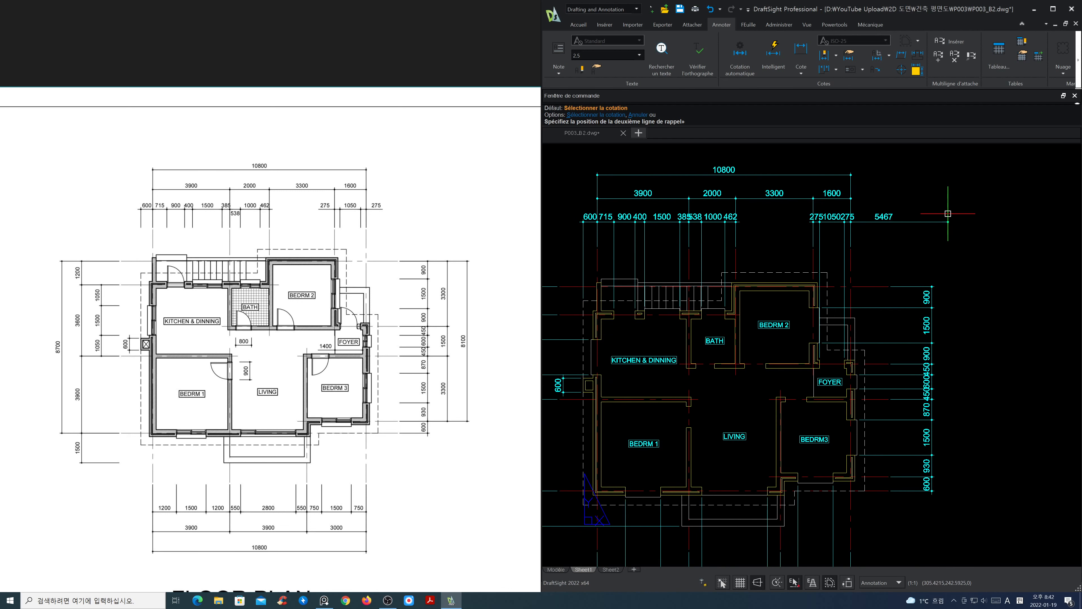
click(851, 222)
click(955, 220)
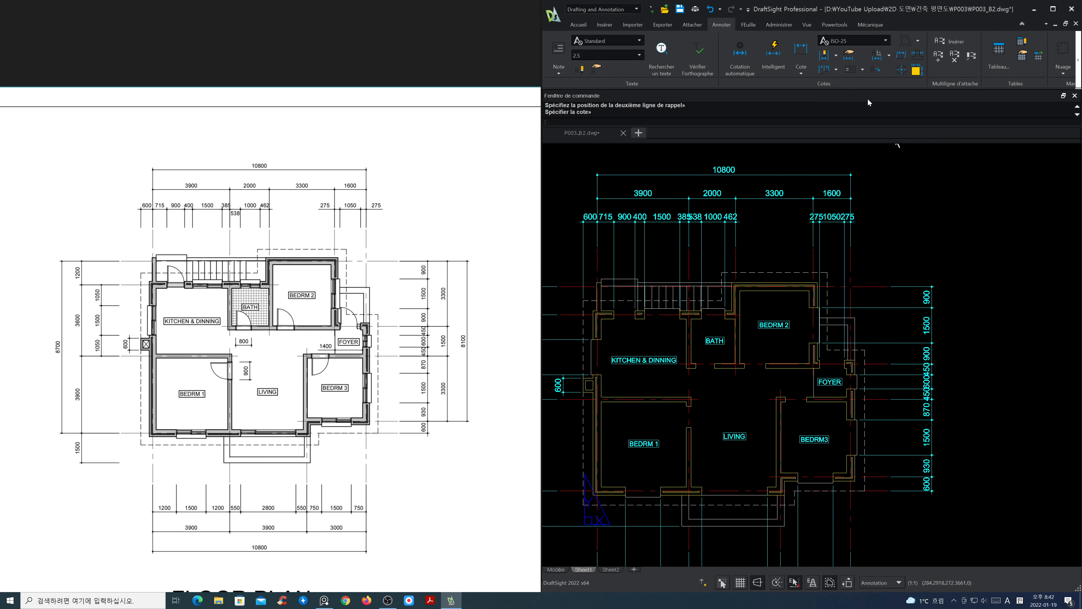
Add a baseline dimension outside the right chain, based on the 930 dimension, from BEDRM 3's lower centreline to its upper centreline.
click(836, 70)
click(845, 98)
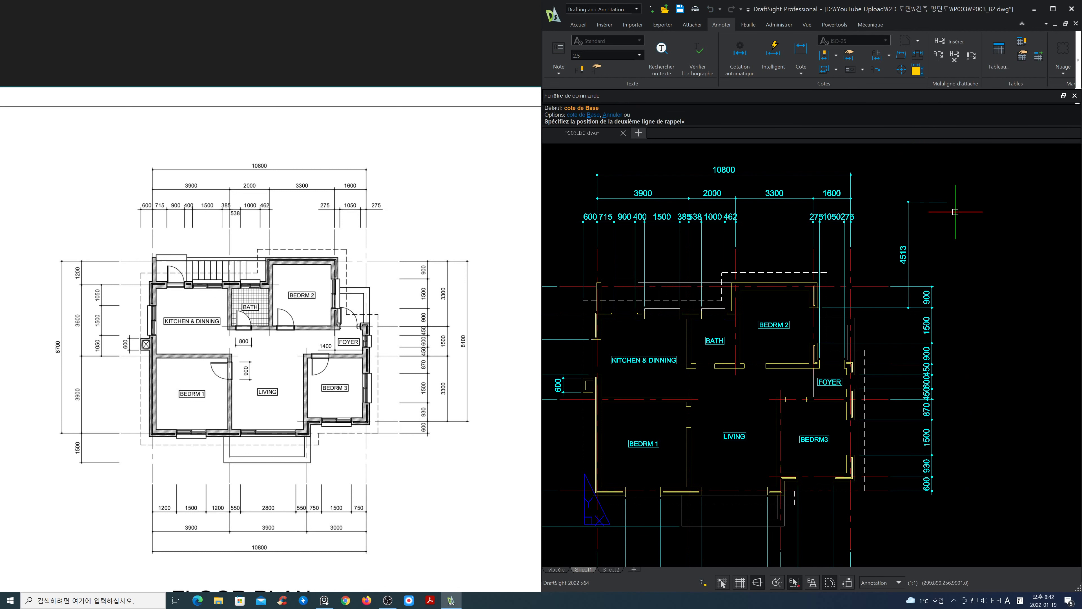
key(Return)
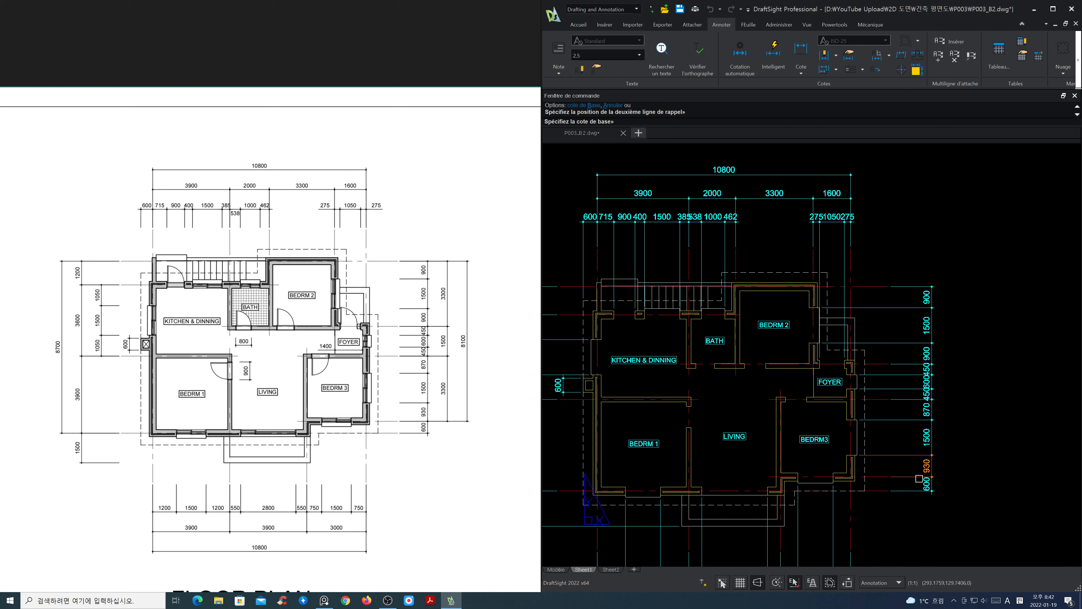
click(914, 476)
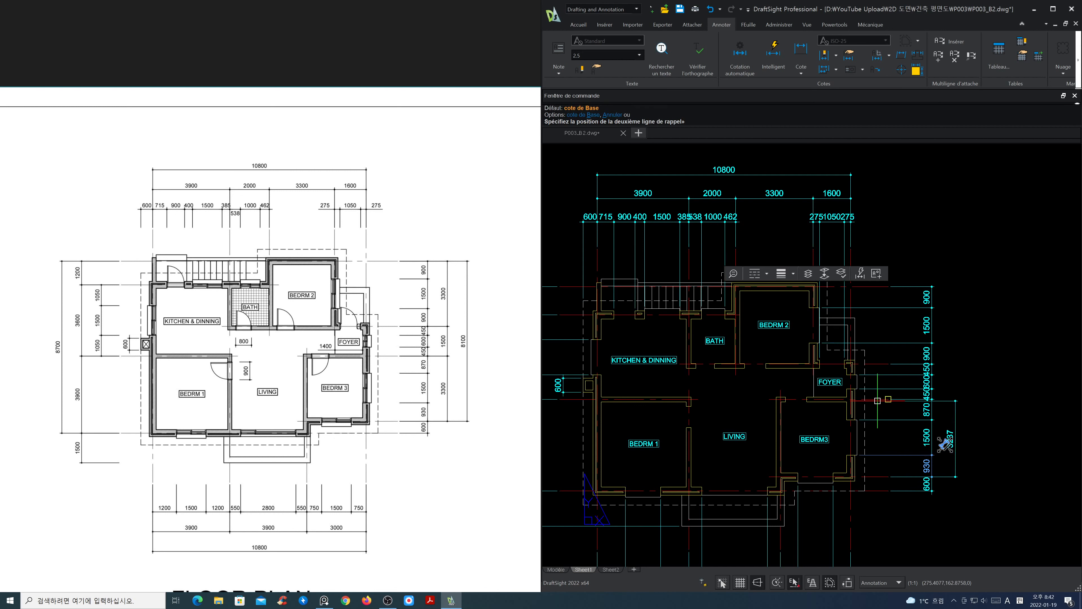
click(931, 399)
key(Return)
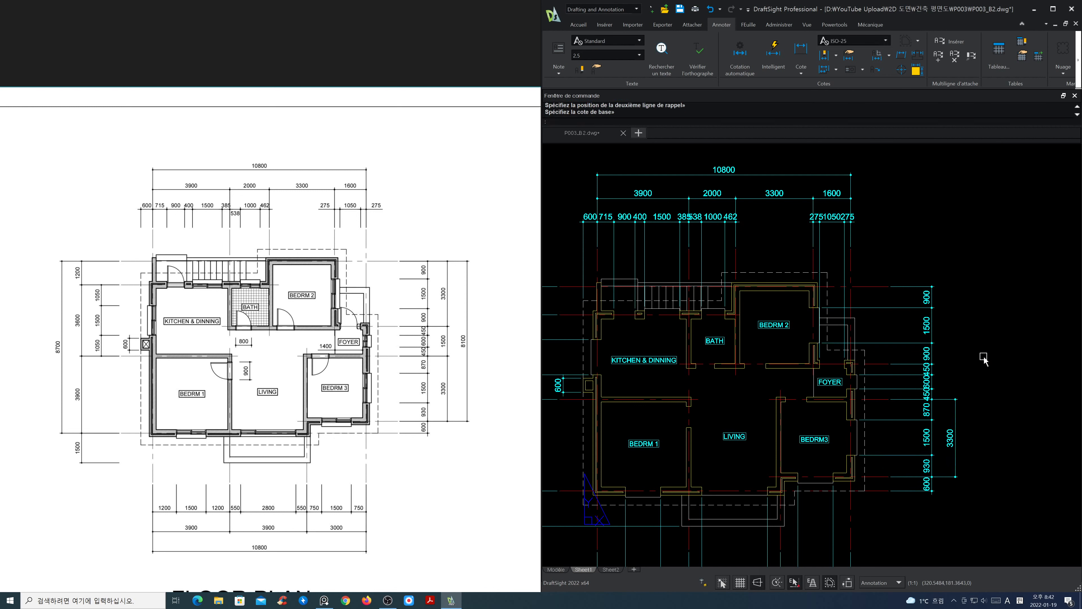
Continue the outer right row upward across the FOYER's upper centreline to the topmost centreline, and end it.
click(836, 69)
click(852, 98)
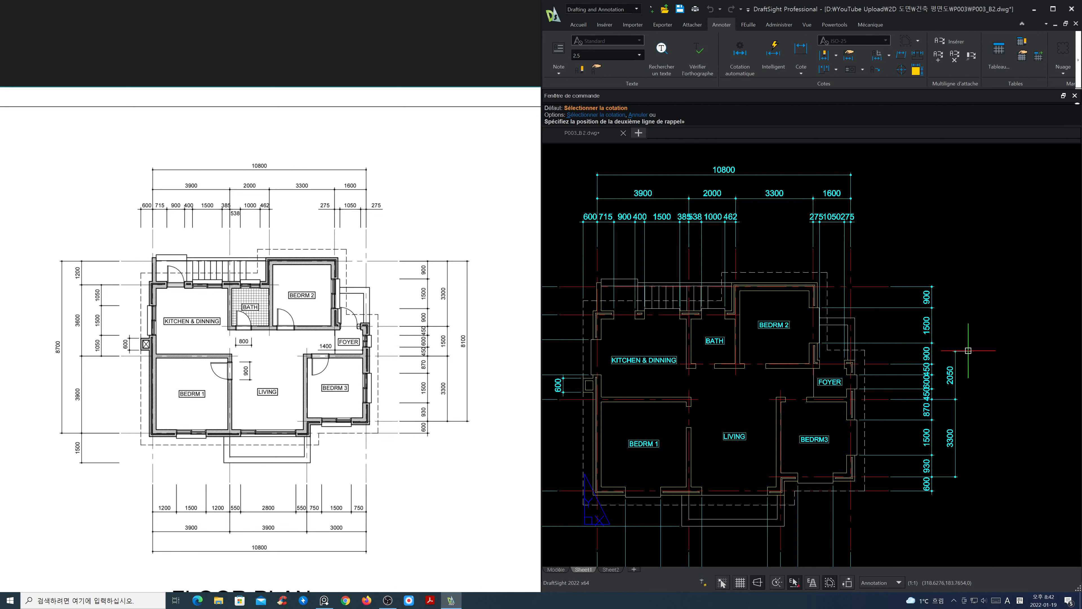
click(933, 364)
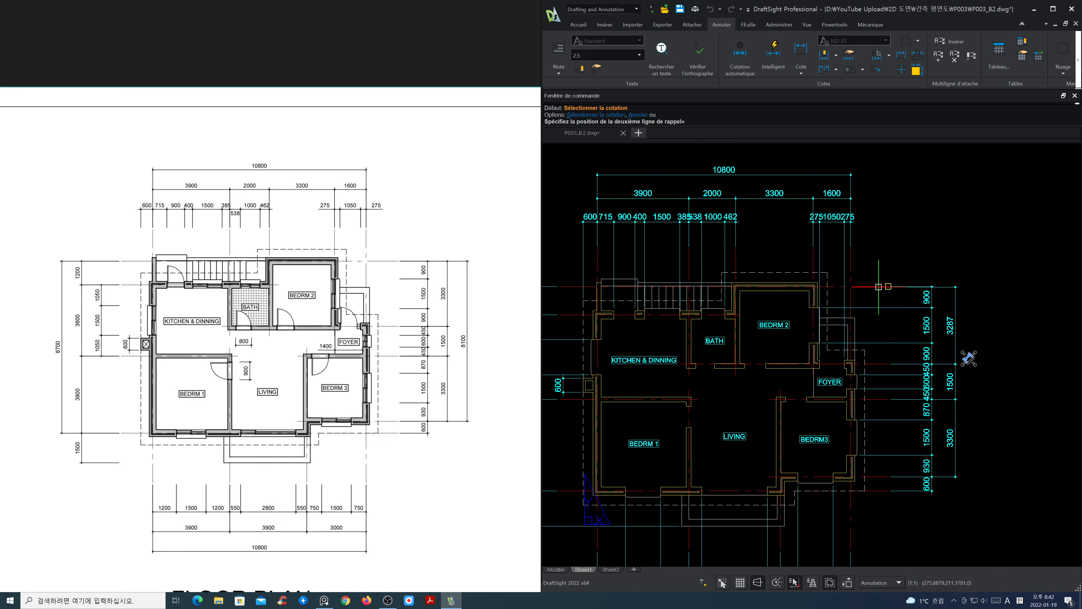
click(880, 285)
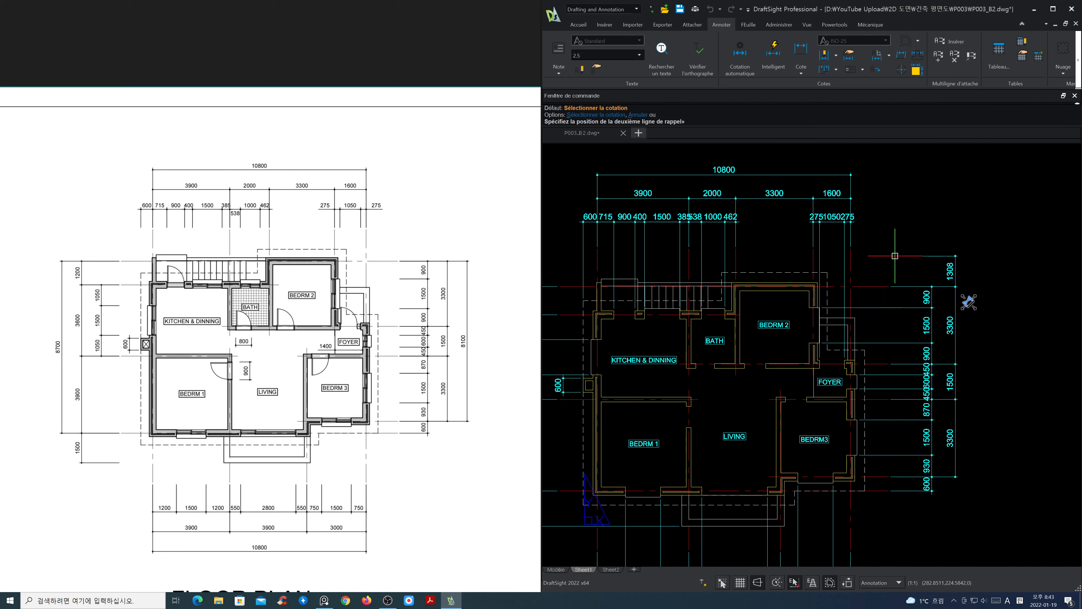
key(Return)
key(Return)
Add an overall baseline dimension outside the right rows, based on the lowest outer dimension, from BEDRM 3's lower centreline to the topmost centreline.
click(836, 70)
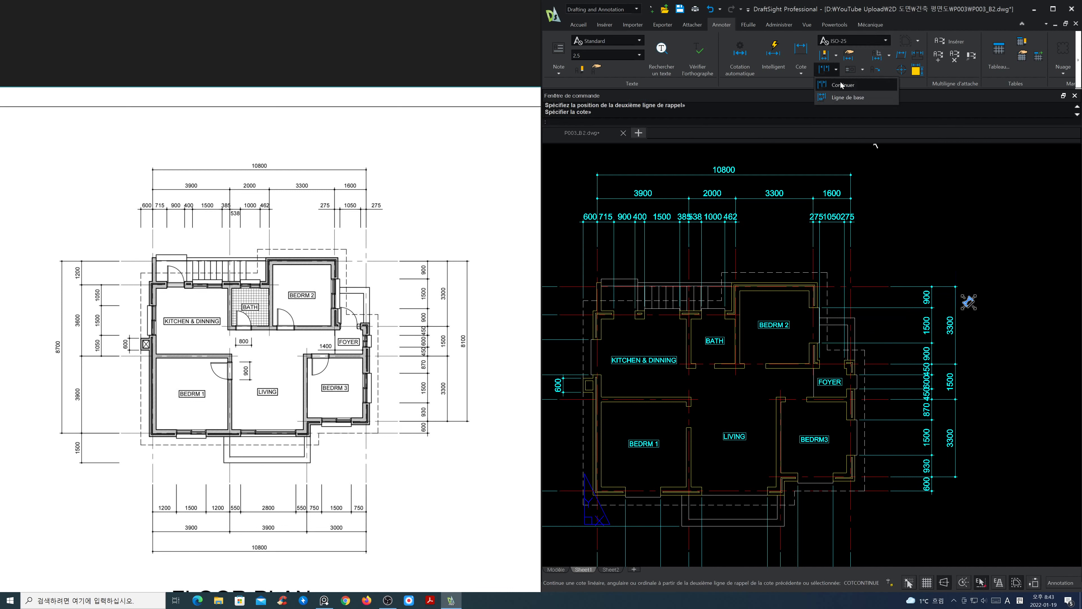
click(844, 97)
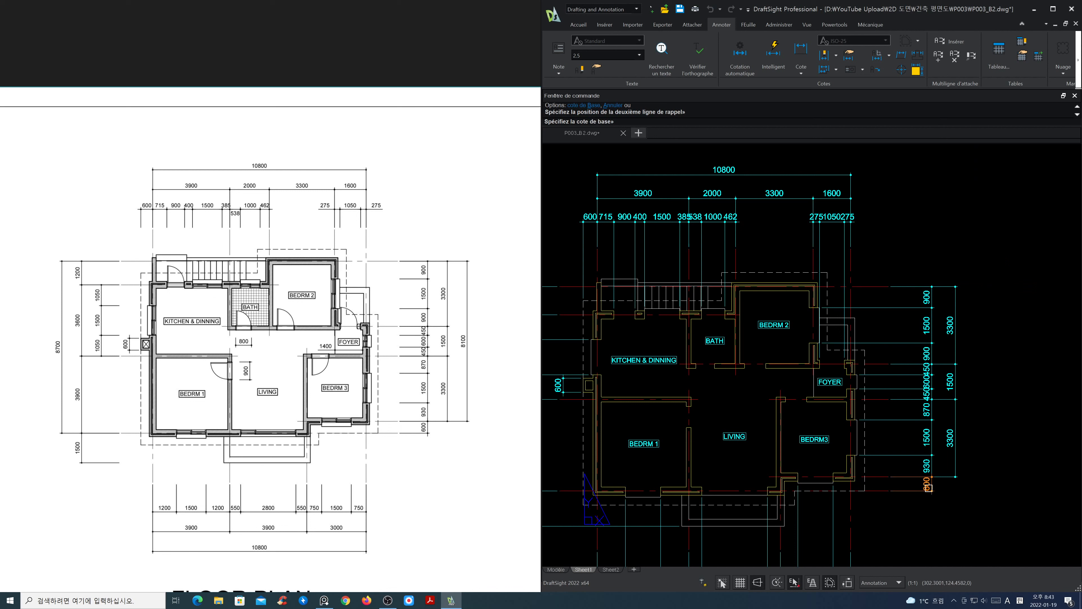
click(956, 420)
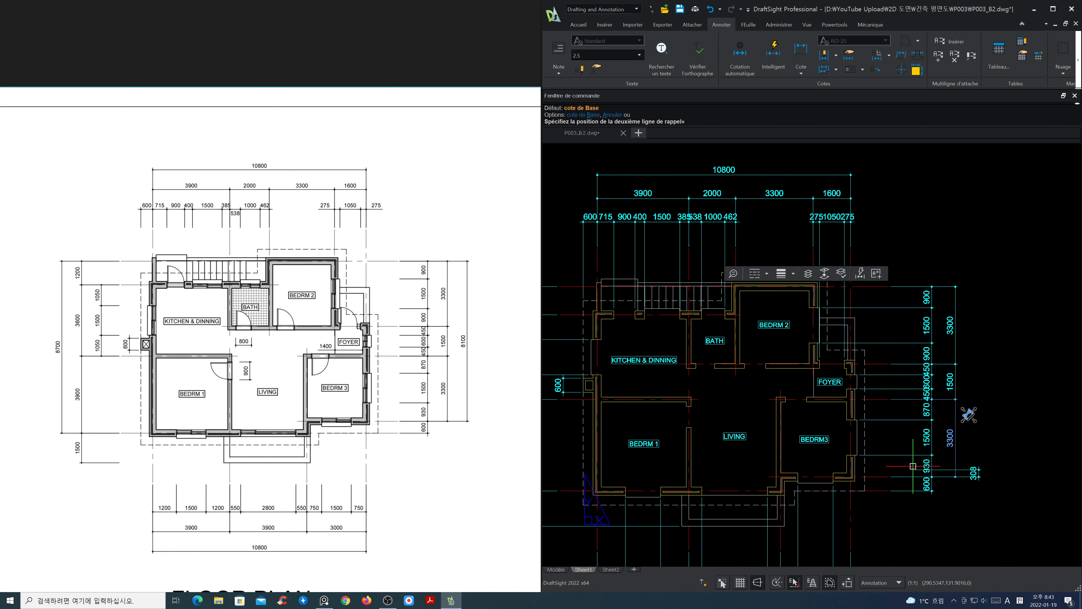
click(881, 287)
key(Return)
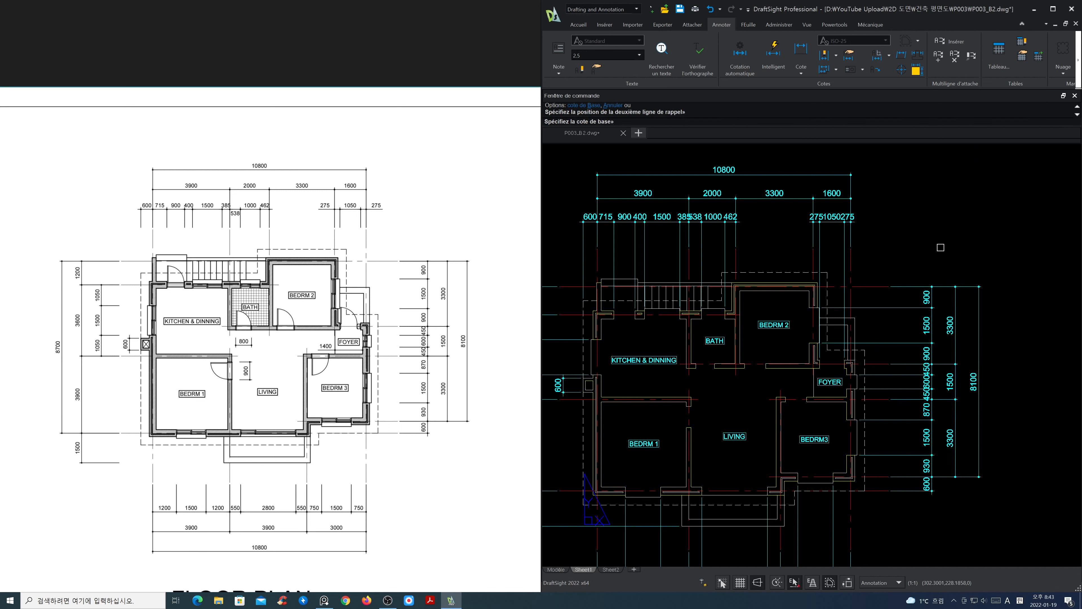
key(Return)
Draw a horizontal infinite construction line between the lowest upper dimension row and the top of the floor plan.
scroll(959, 341, down, 4)
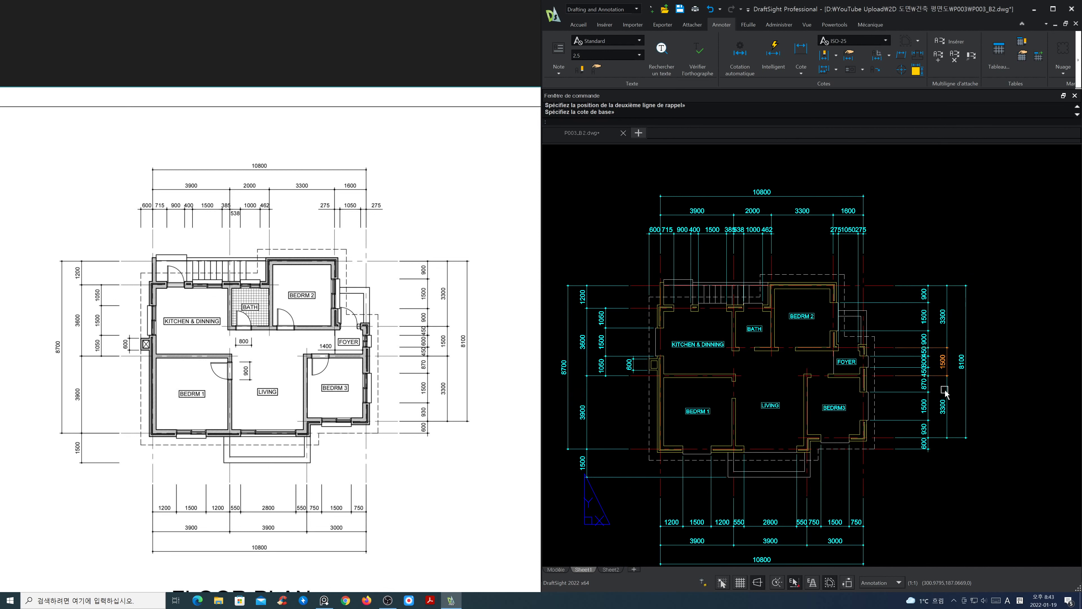
middle_drag(927, 279, 924, 341)
scroll(835, 332, up, 3)
middle_drag(842, 336, 846, 341)
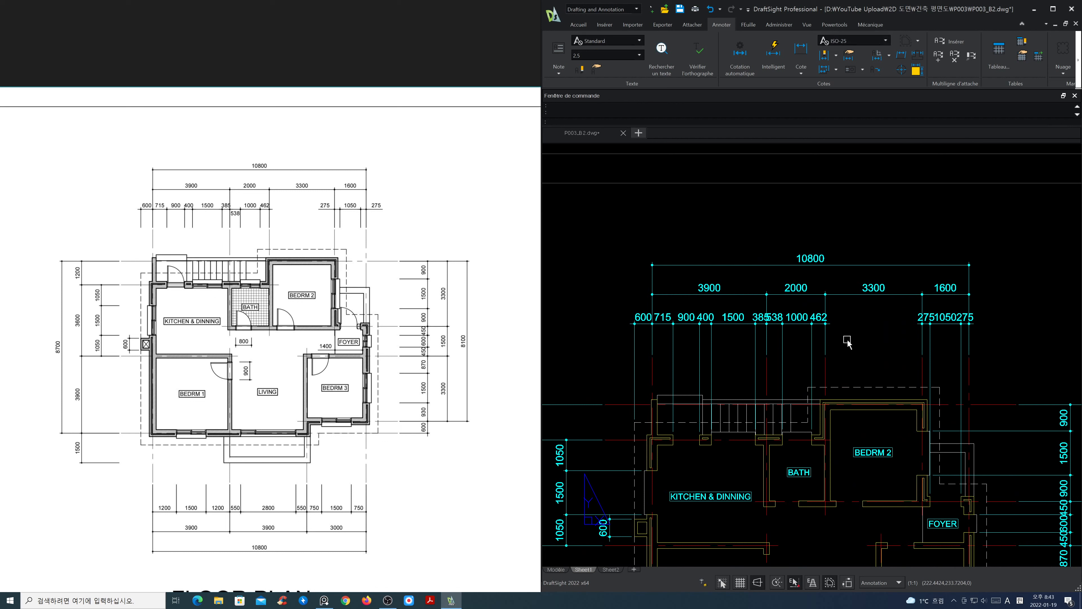
text(xl)
key(Return)
text(h)
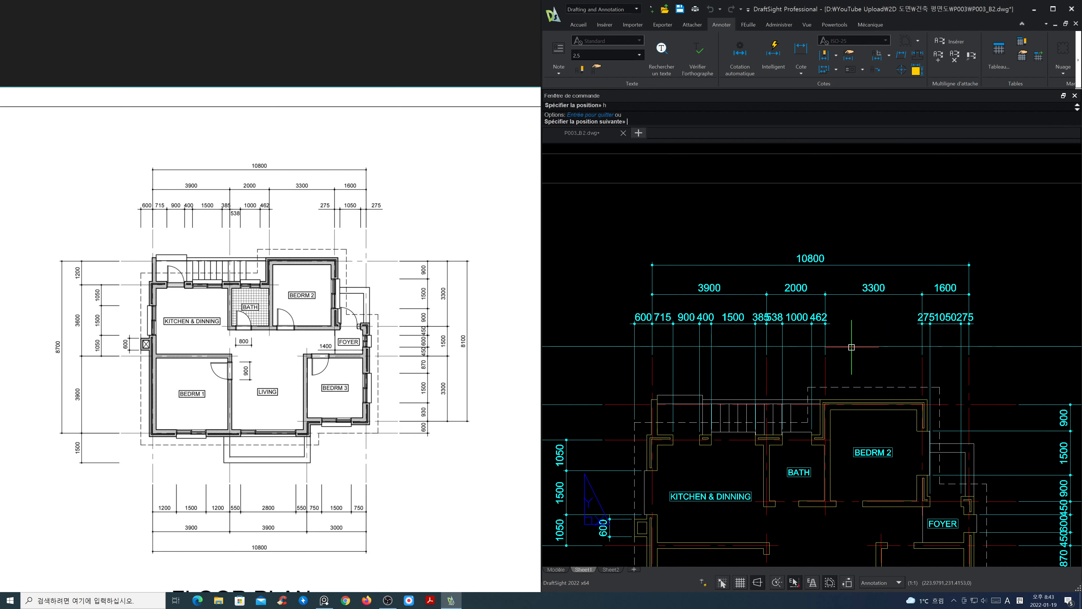
key(Return)
click(829, 358)
key(Return)
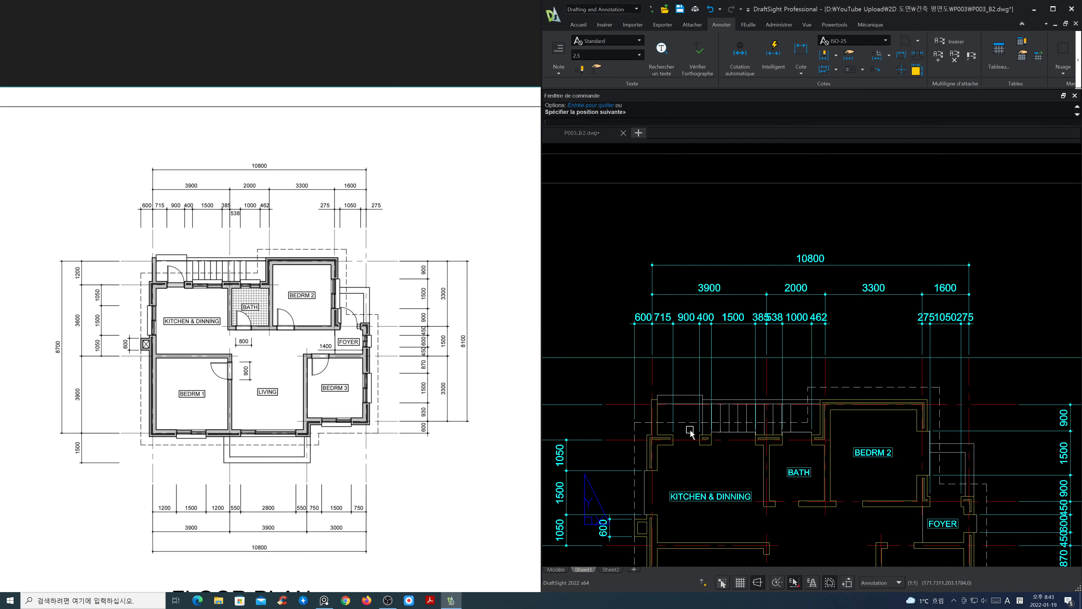
Select the upper chain's leftmost 600 dimension and enable the Perpendicular reference snap in the entity snap settings.
click(634, 383)
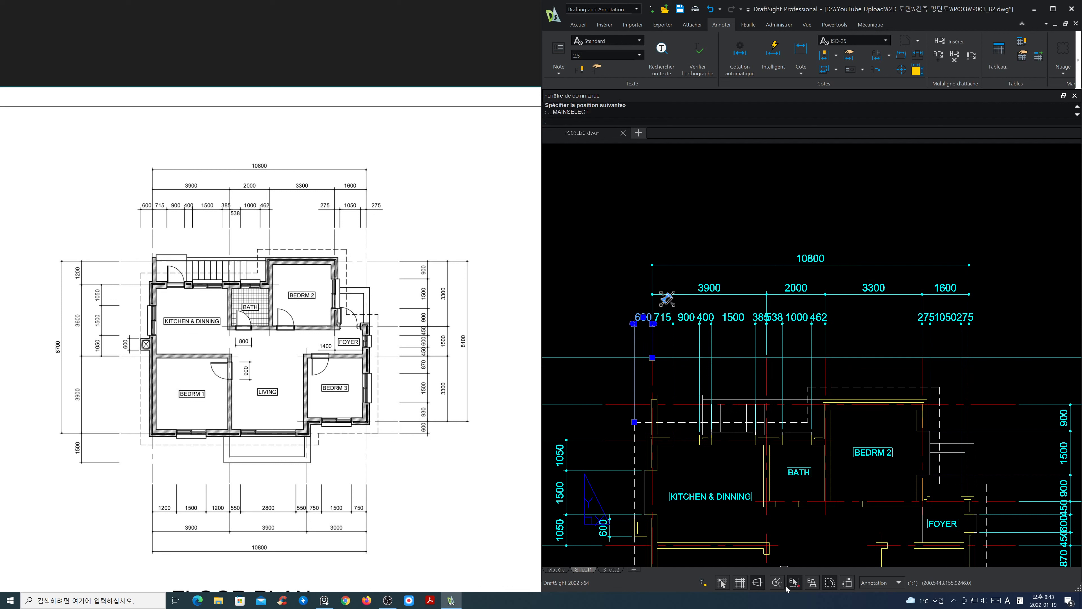
right_click(796, 585)
click(818, 581)
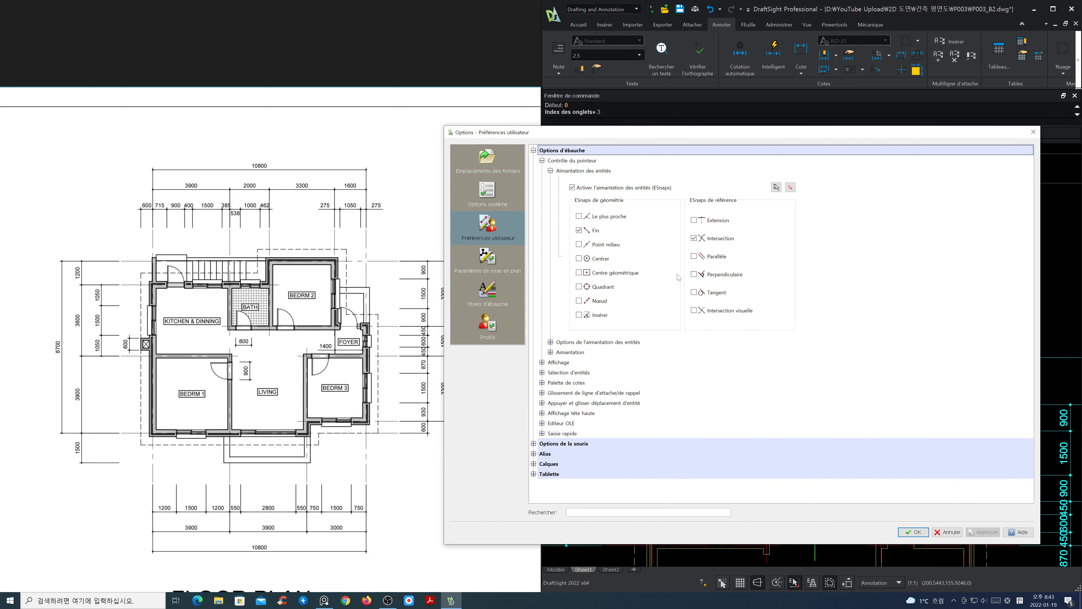
click(693, 274)
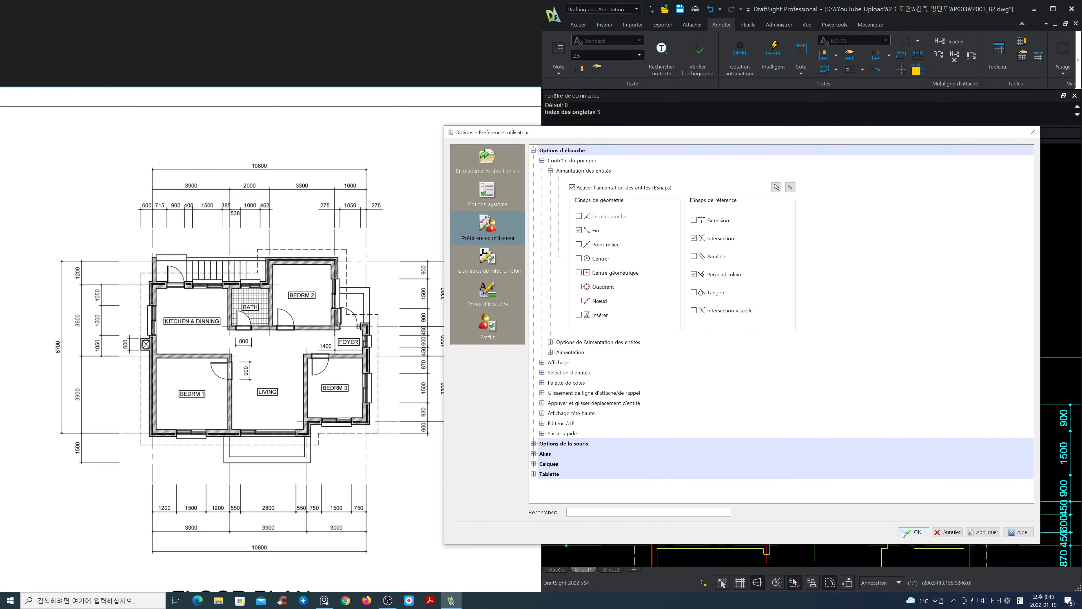
click(914, 532)
Shorten the leftmost 600 dimension's outer extension line by moving its origin point up to the horizontal construction line.
click(640, 392)
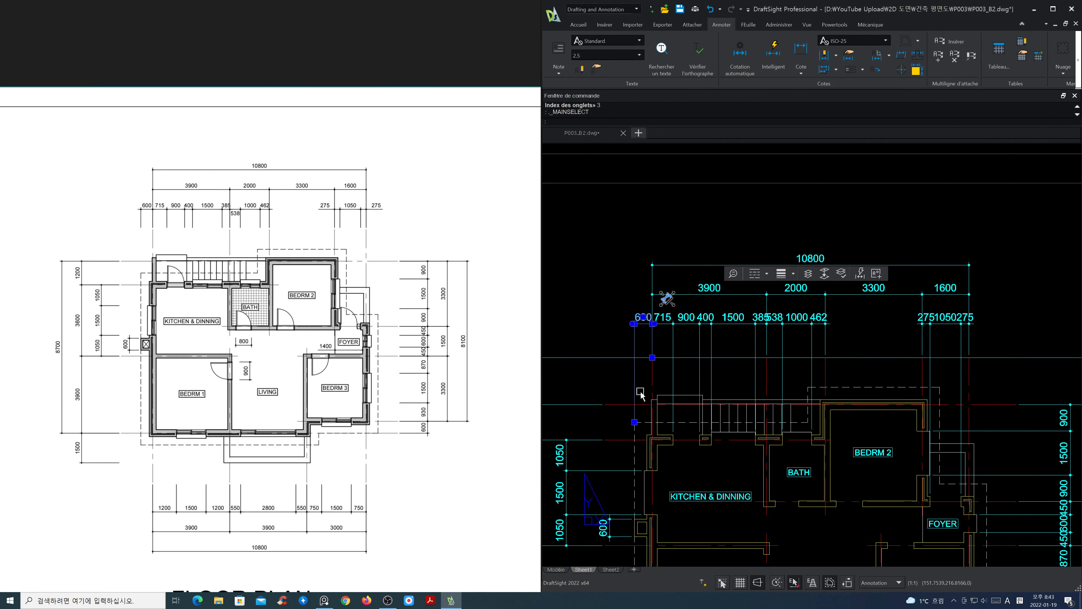
click(635, 422)
click(636, 363)
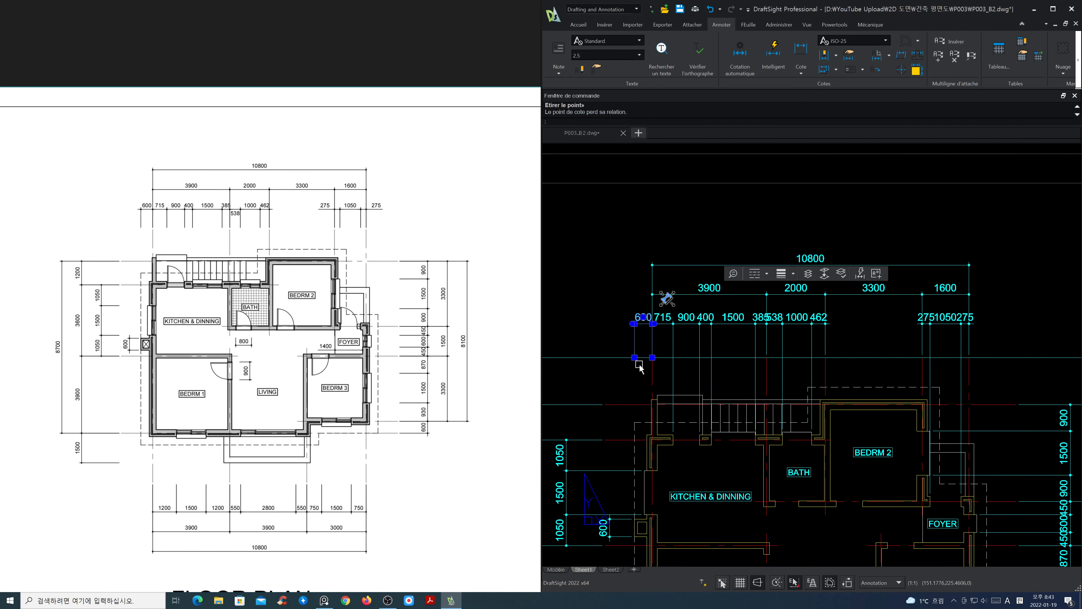
key(Escape)
Stretch the extension line origins on both sides of the upper 900 dimension, above KITCHEN & DINNING, up to the construction line.
scroll(823, 456, up, 1)
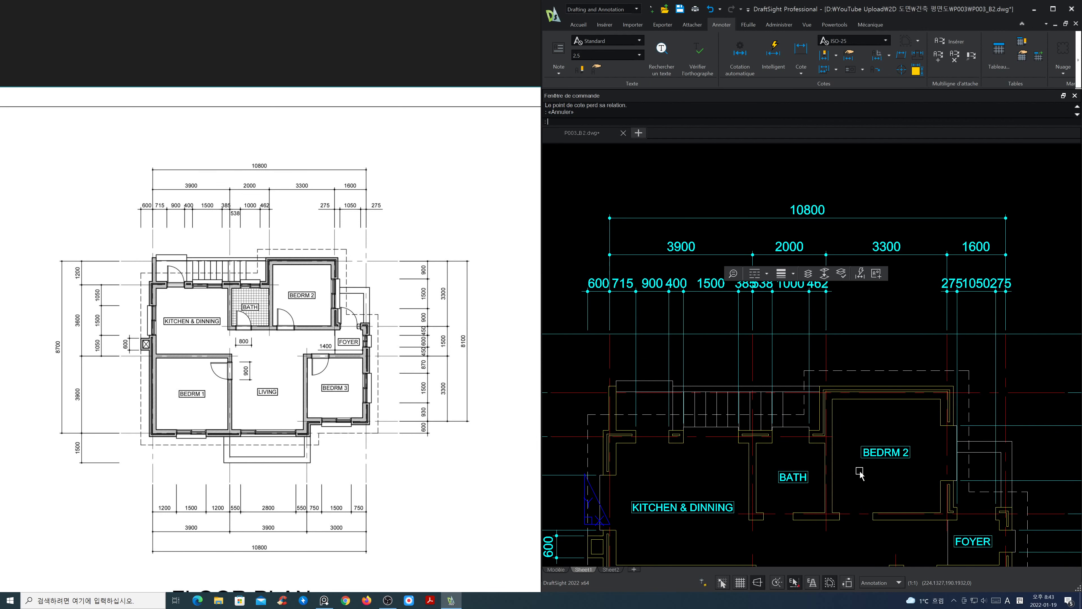
scroll(673, 455, up, 2)
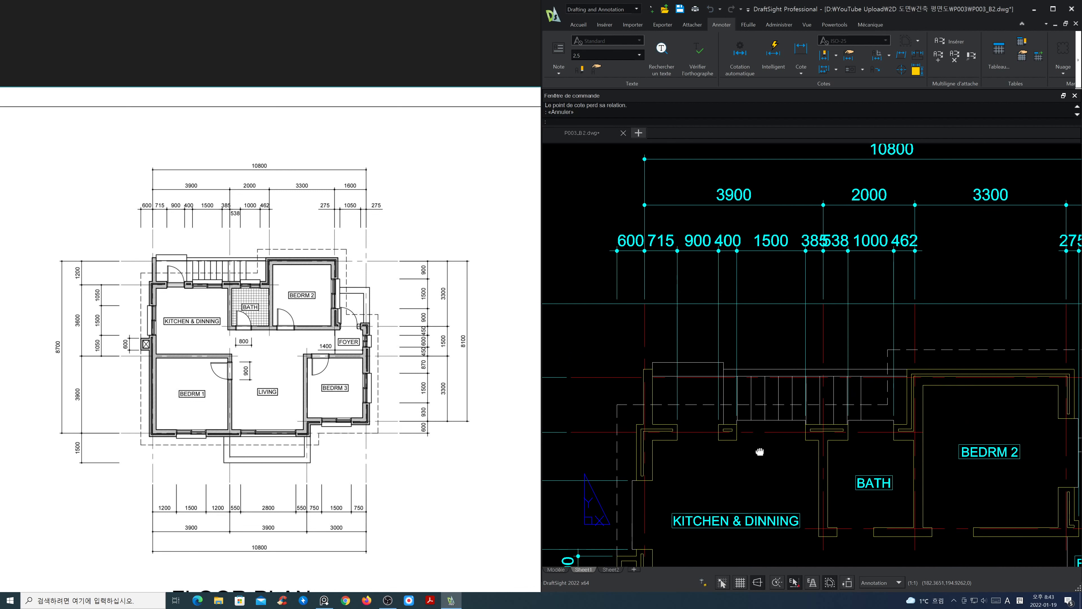
middle_drag(733, 452, 751, 455)
scroll(751, 455, up, 2)
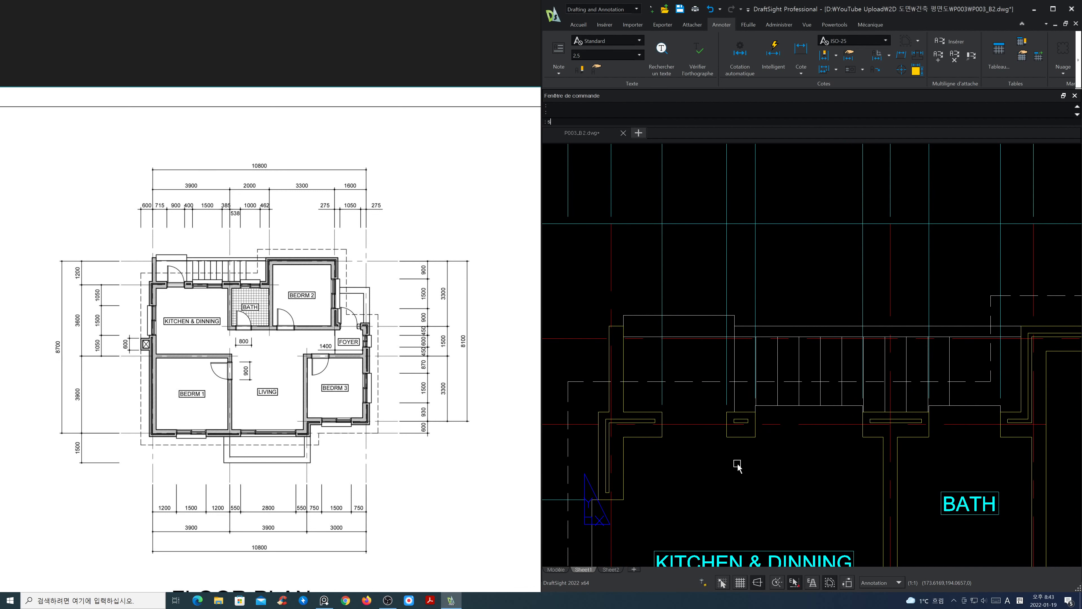
key(Return)
click(737, 464)
click(655, 394)
key(Return)
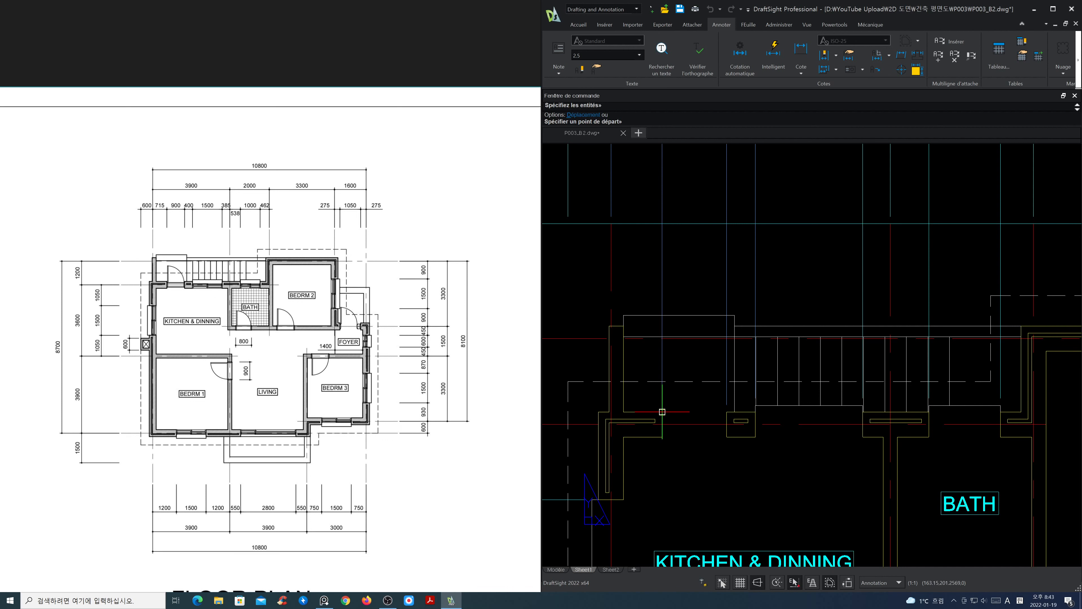
click(662, 412)
click(689, 275)
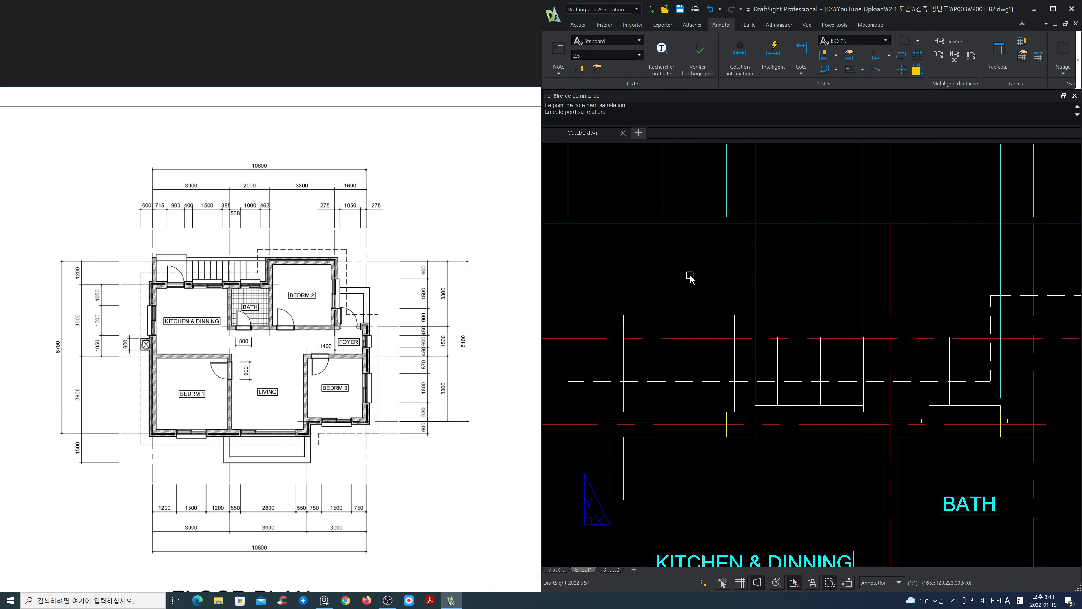
Stretch the remaining long extension line origins above KITCHEN & DINNING and BATH up to the construction line.
middle_drag(796, 422, 657, 414)
key(Return)
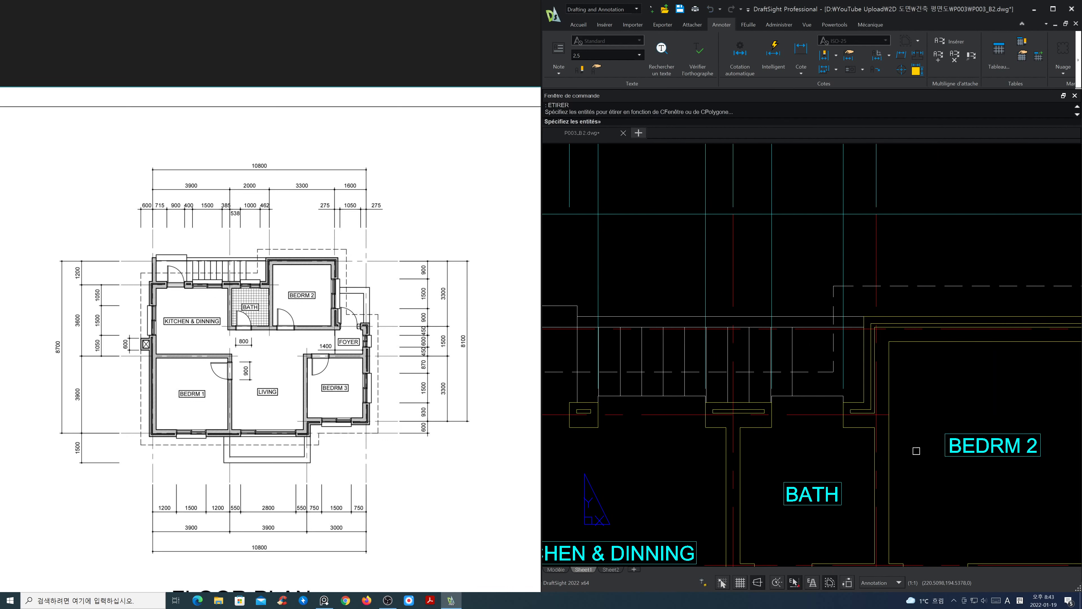
scroll(914, 462, down, 2)
click(916, 468)
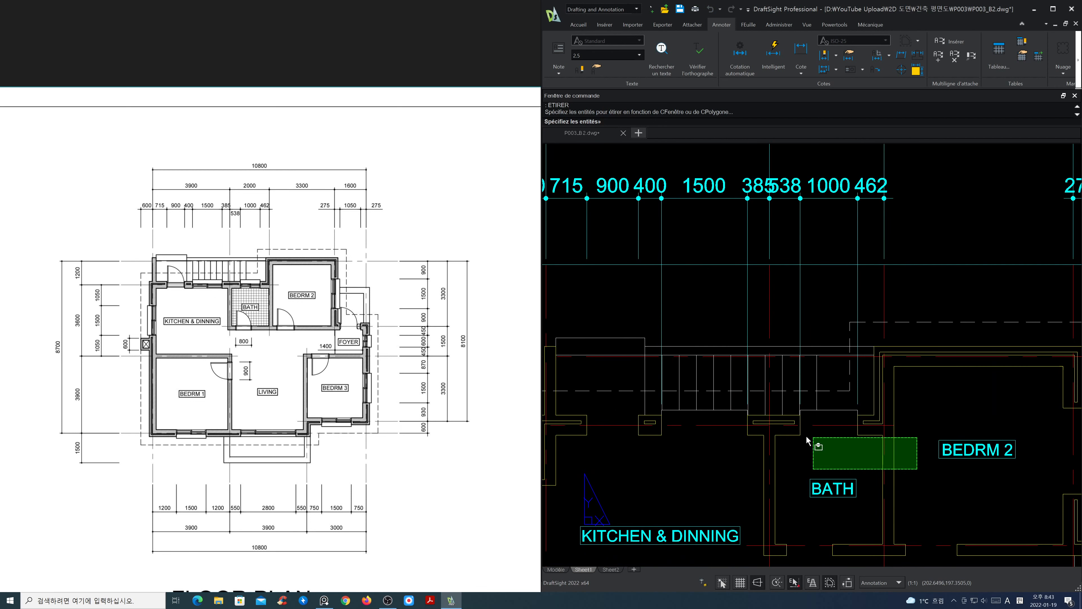
click(651, 400)
key(Return)
scroll(720, 409, up, 4)
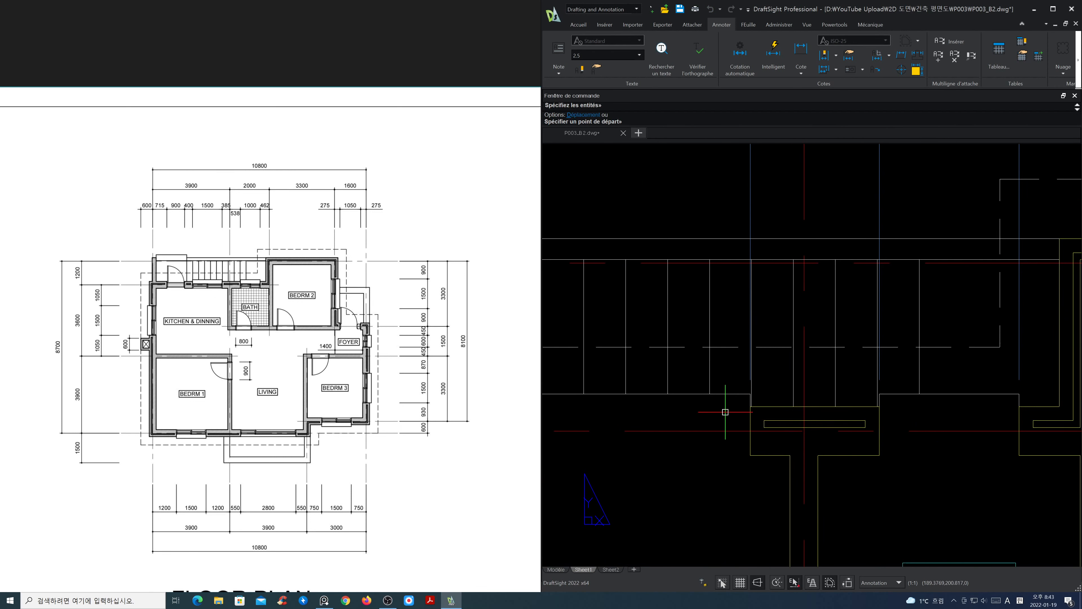
click(753, 389)
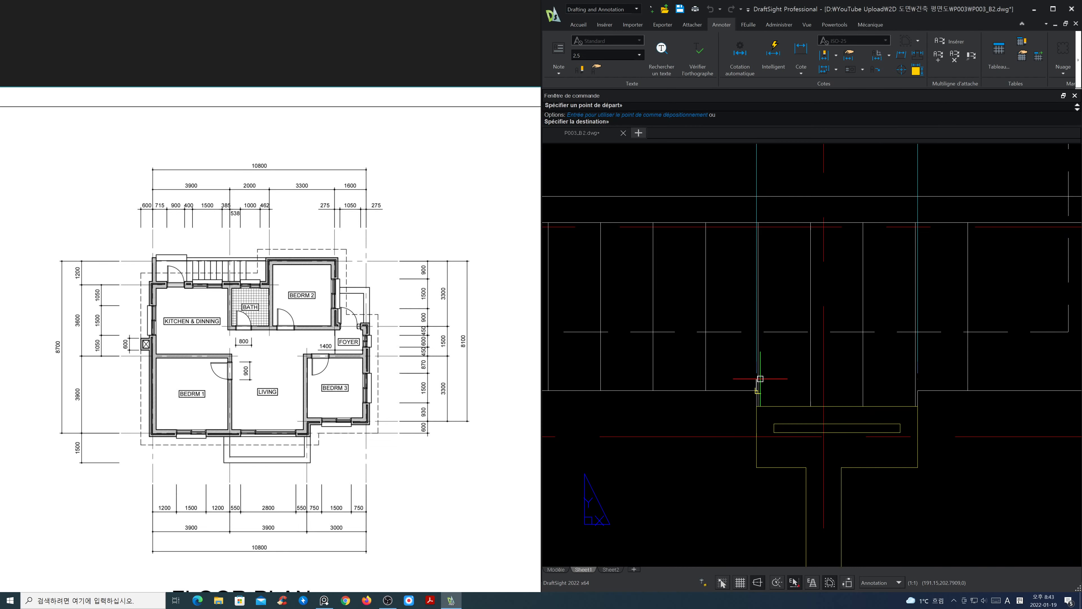
scroll(756, 380, down, 3)
click(760, 236)
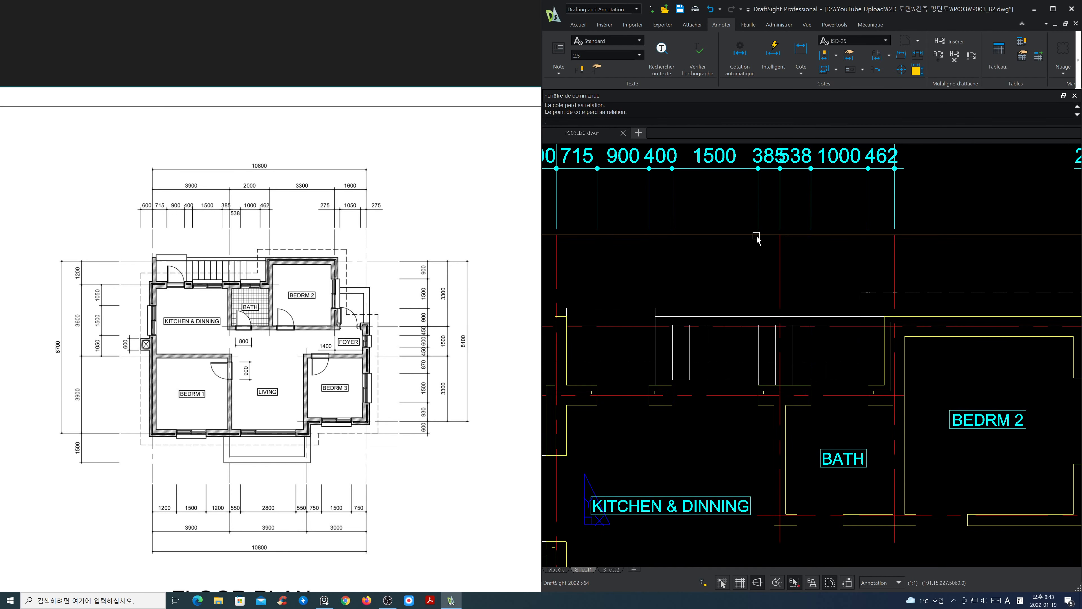
Stretch the extension line origins of the 275 and 1050 dimensions above the FOYER up to the construction line.
scroll(751, 425, down, 2)
scroll(745, 423, down, 1)
middle_drag(925, 425, 821, 419)
scroll(844, 468, up, 3)
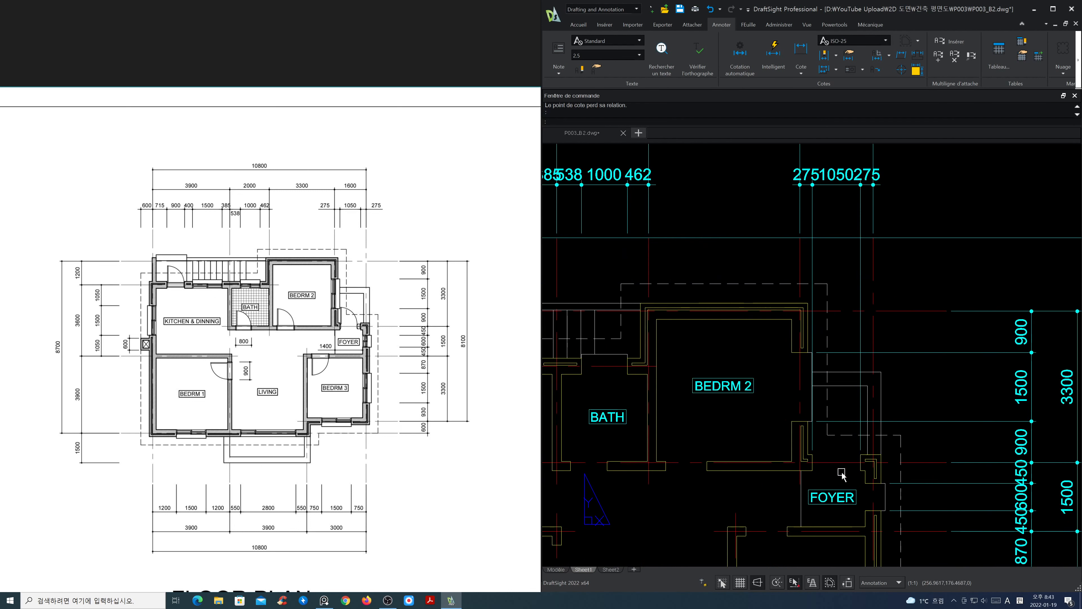
scroll(863, 477, up, 1)
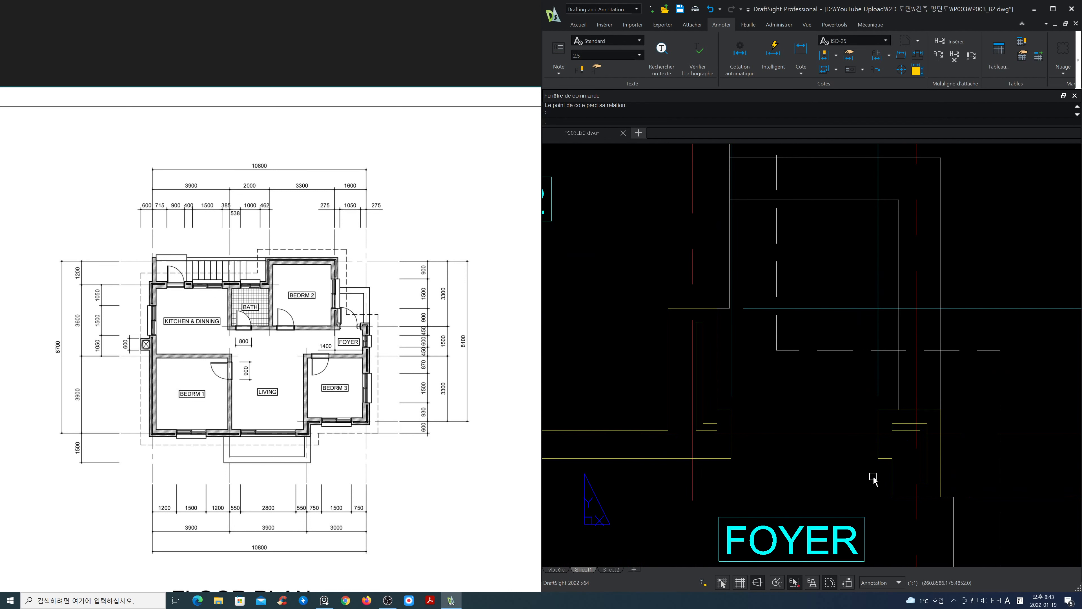
text(s)
key(Return)
click(905, 478)
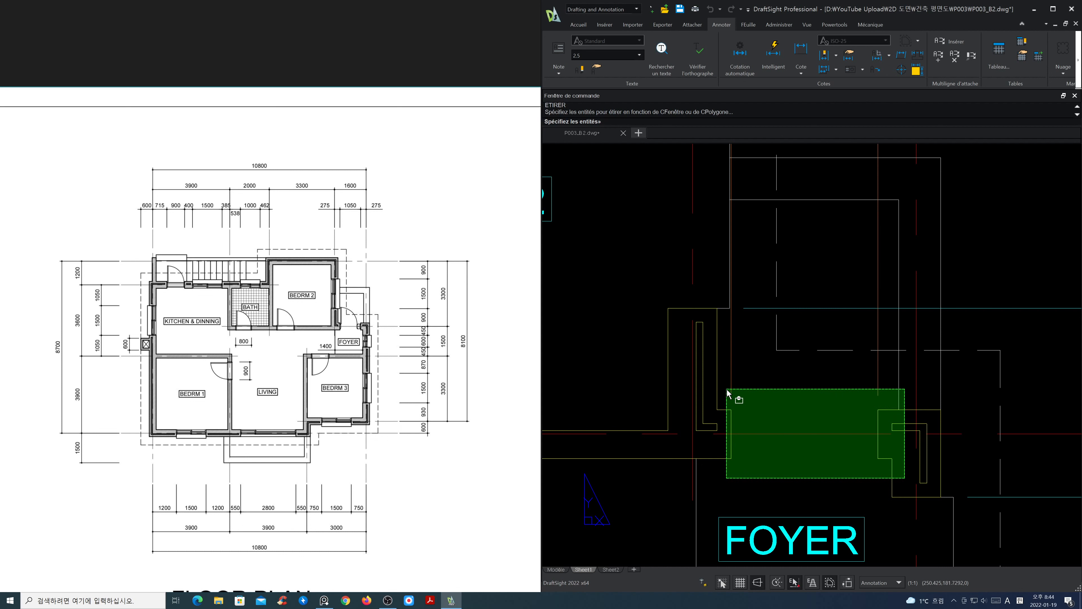
click(727, 389)
key(Return)
click(731, 410)
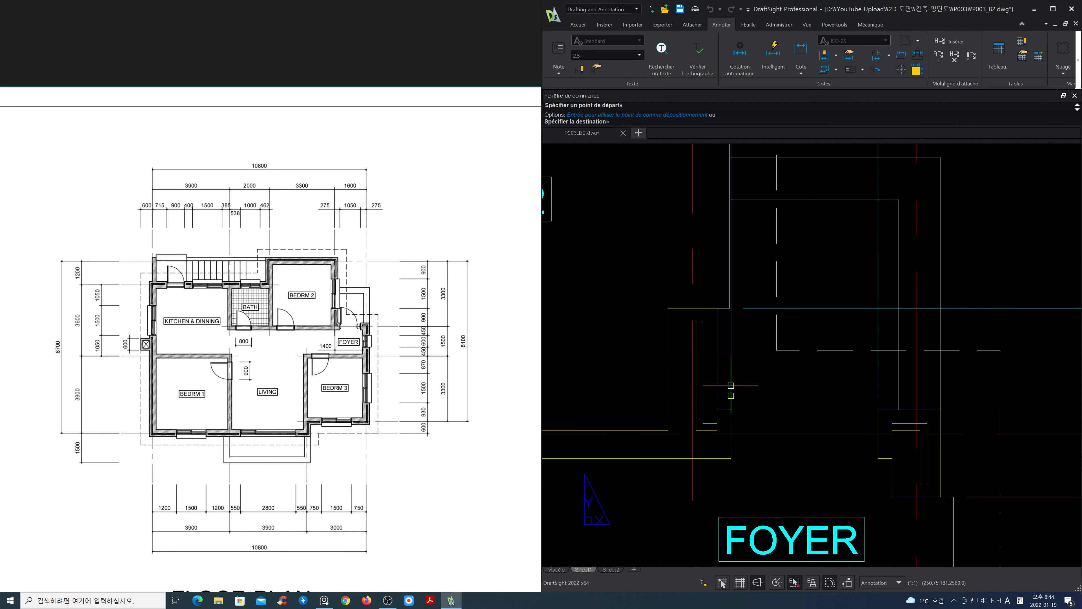
scroll(730, 357, down, 6)
click(730, 197)
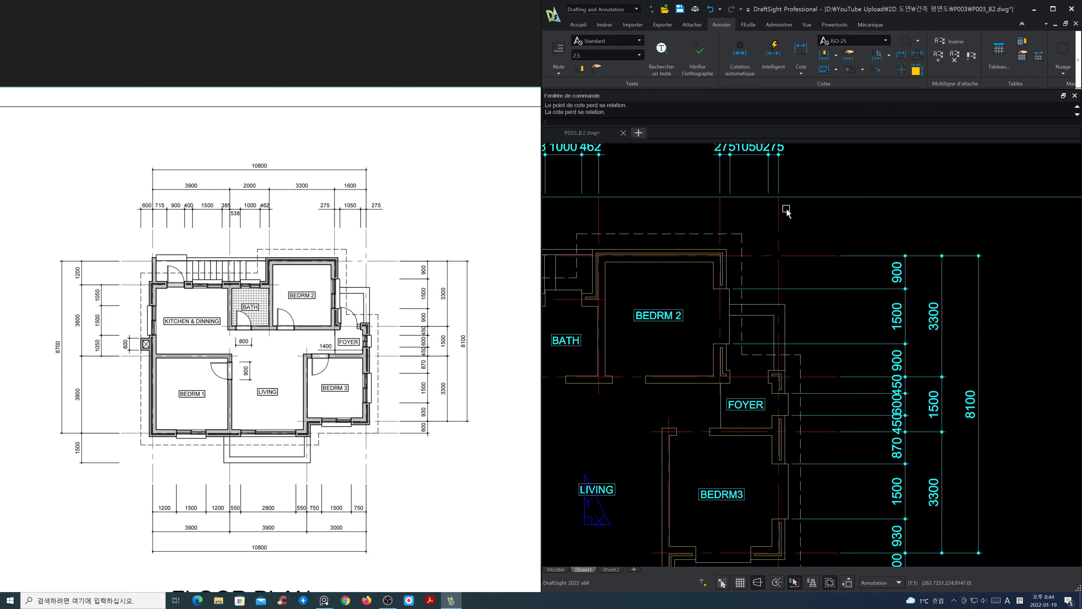
Delete the horizontal construction line below the upper dimension rows.
scroll(858, 222, down, 5)
middle_drag(870, 293, 894, 314)
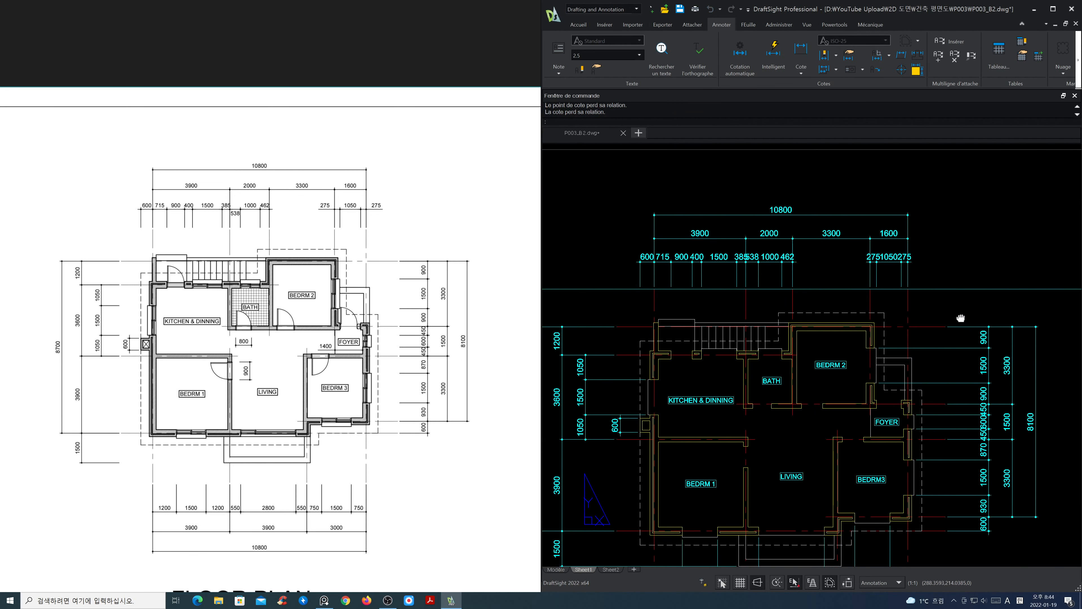
key(Return)
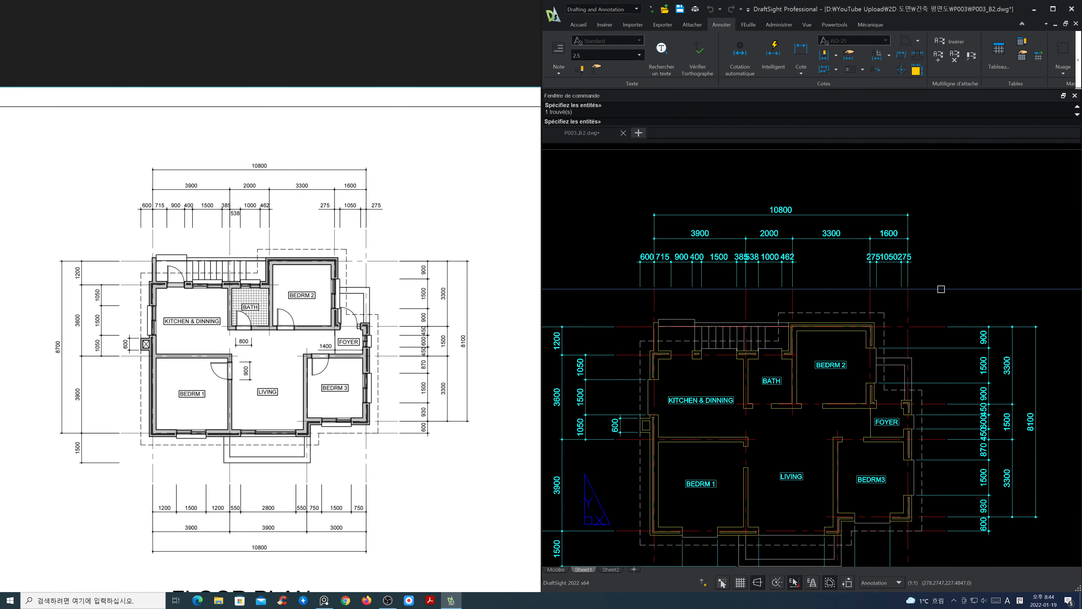
click(877, 282)
key(Escape)
Open the properties of the 538 dimension above BATH.
middle_drag(876, 281, 927, 289)
scroll(836, 257, up, 3)
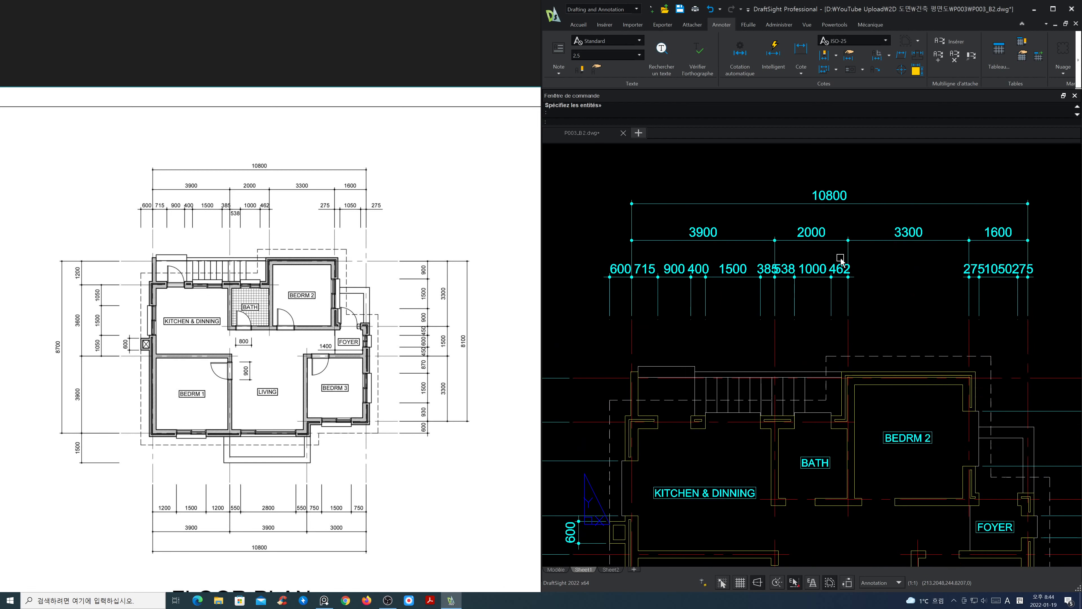
key(Escape)
middle_drag(850, 321, 860, 322)
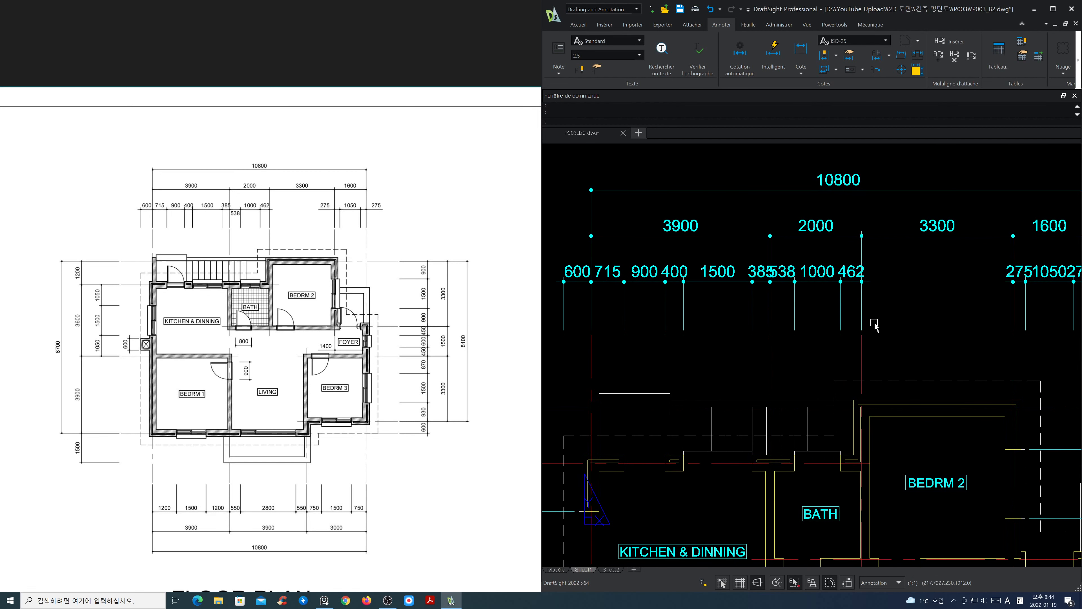
mouse_move(913, 320)
middle_down()
mouse_move(822, 315)
mouse_move(848, 319)
middle_up()
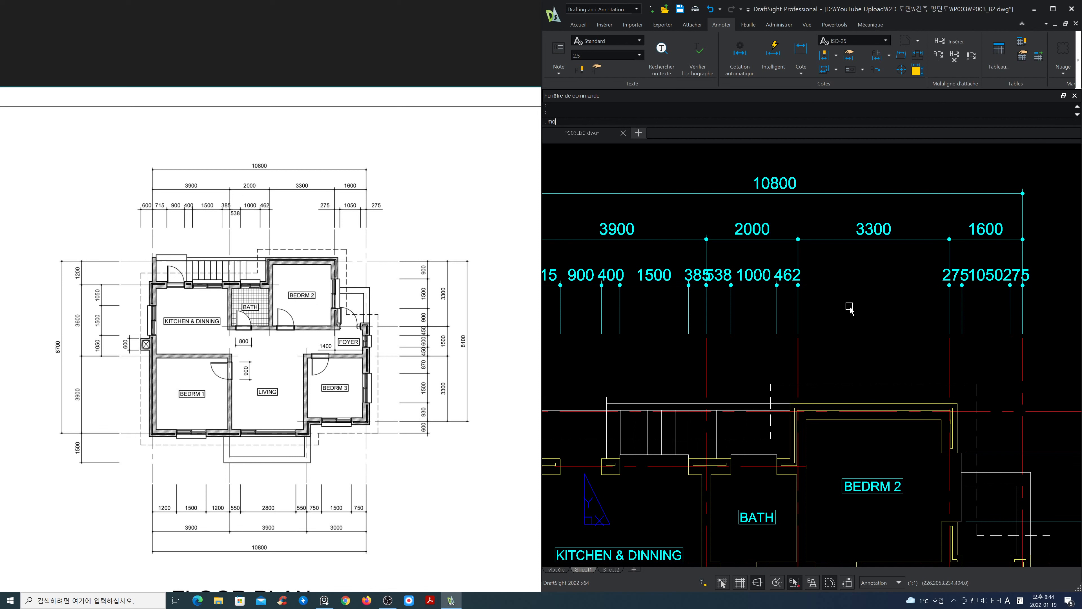
text(mo)
key(Return)
click(650, 309)
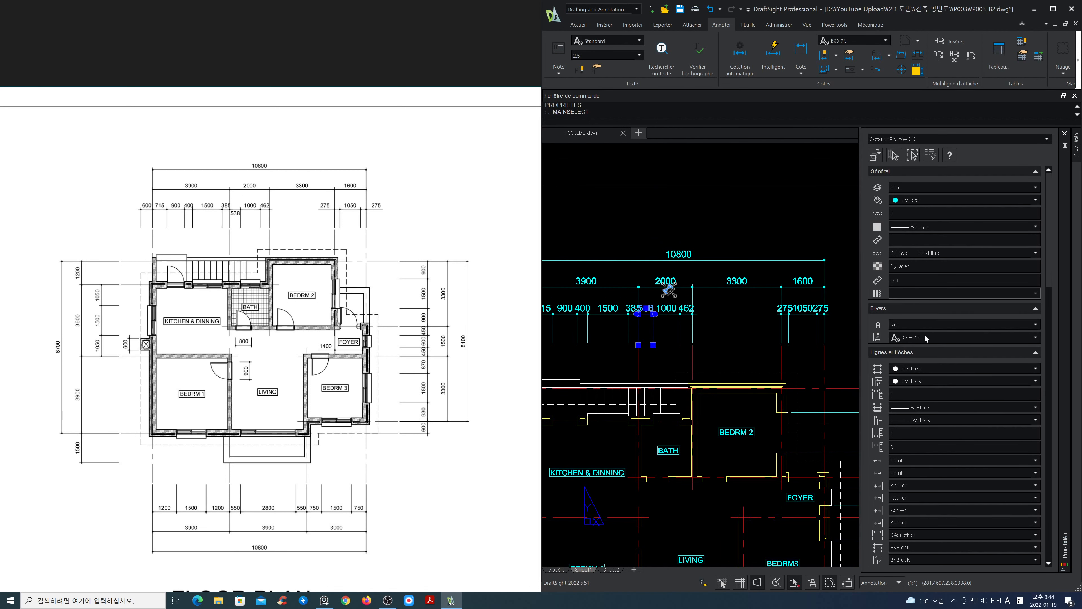
Set the 538 dimension's vertical text position to Au-dessous, then close its properties.
scroll(924, 344, down, 6)
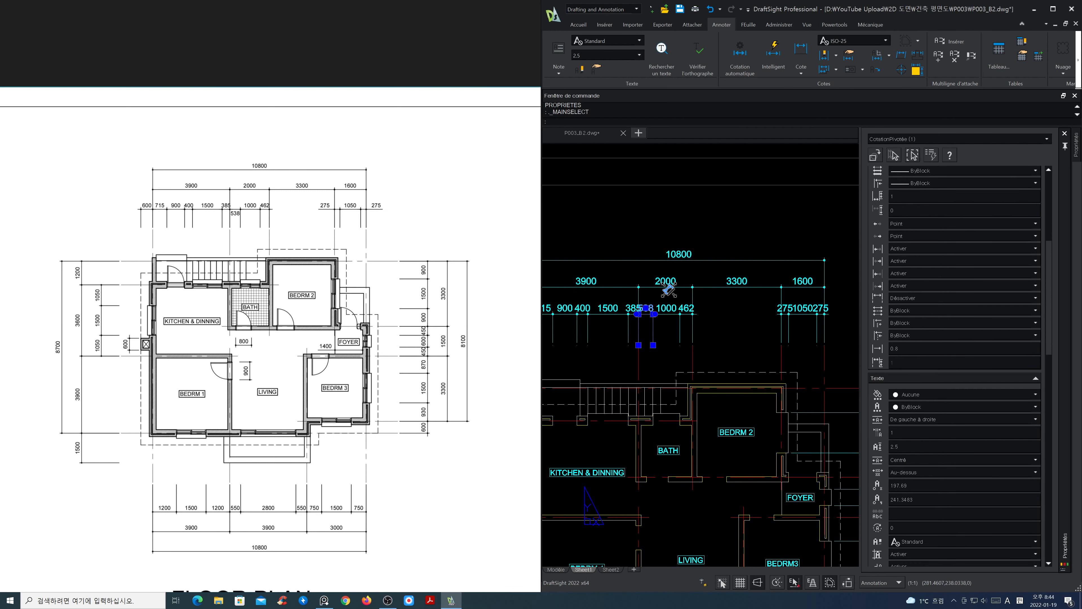
scroll(933, 352, down, 2)
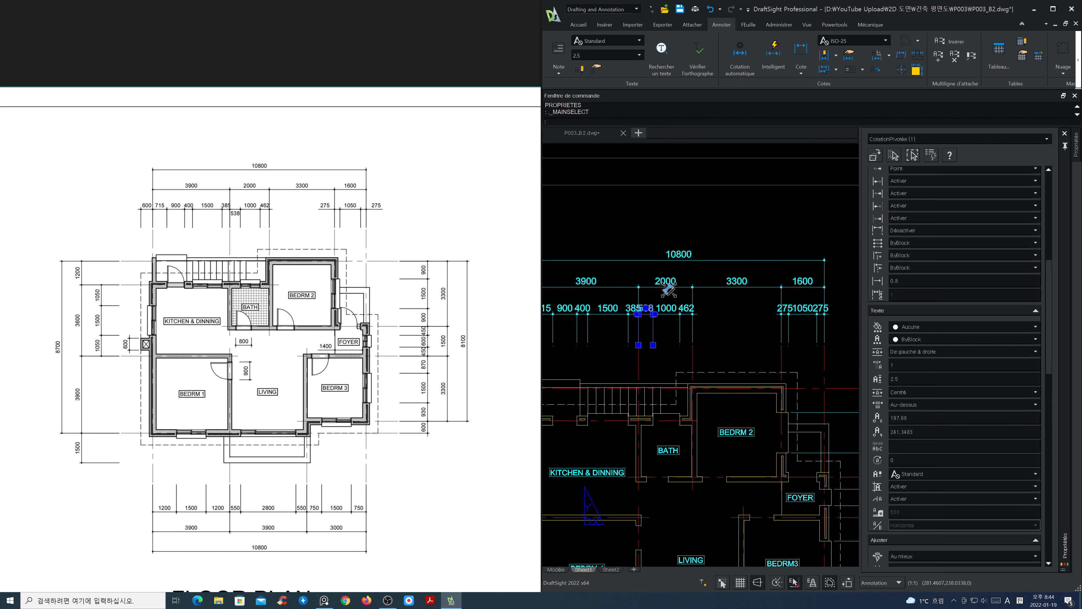
click(968, 392)
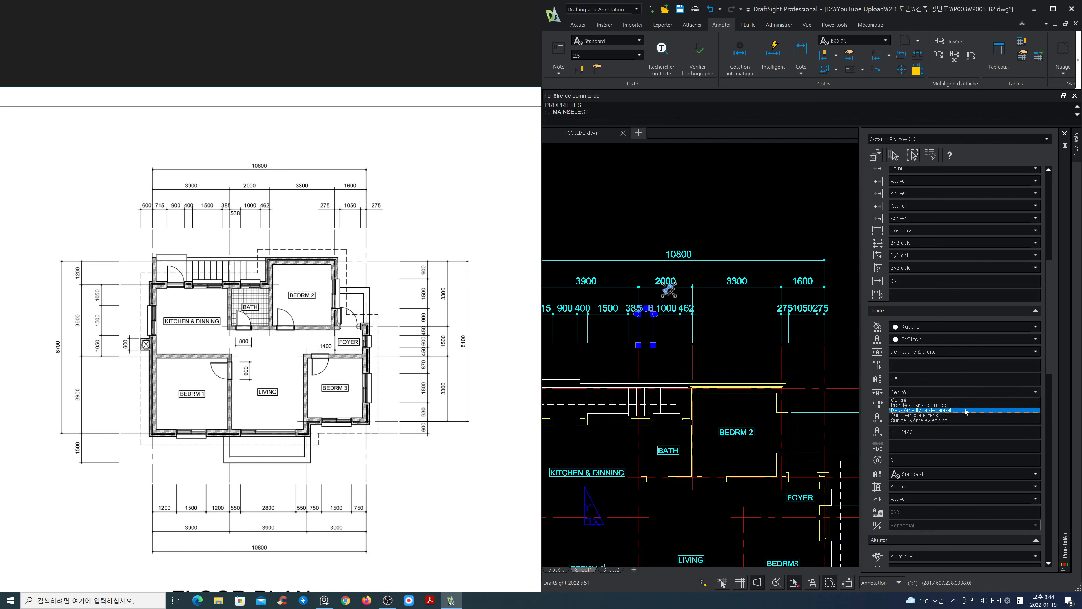
click(960, 392)
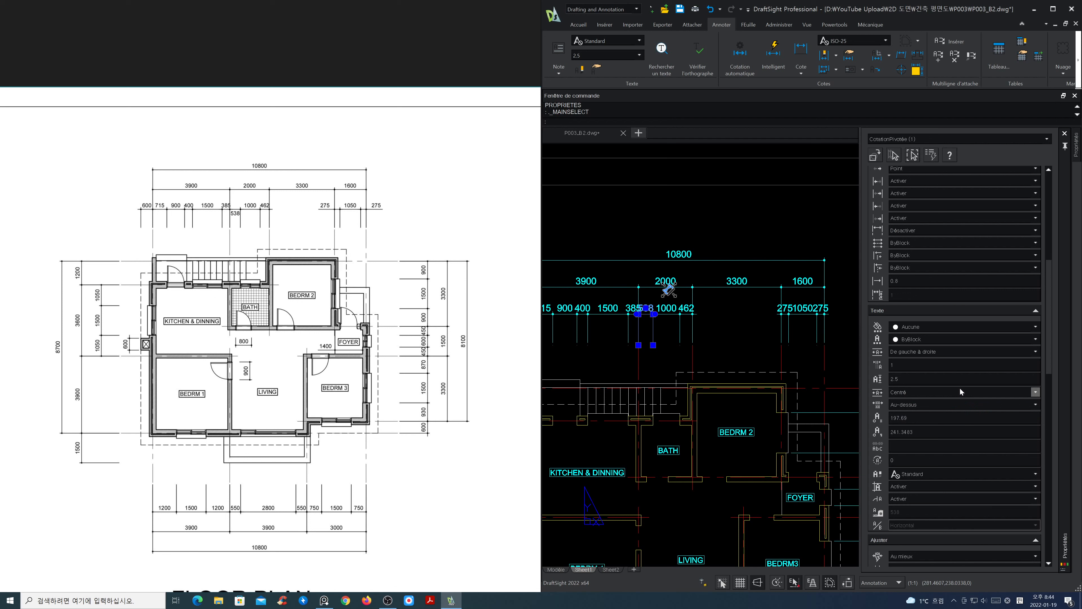
click(968, 405)
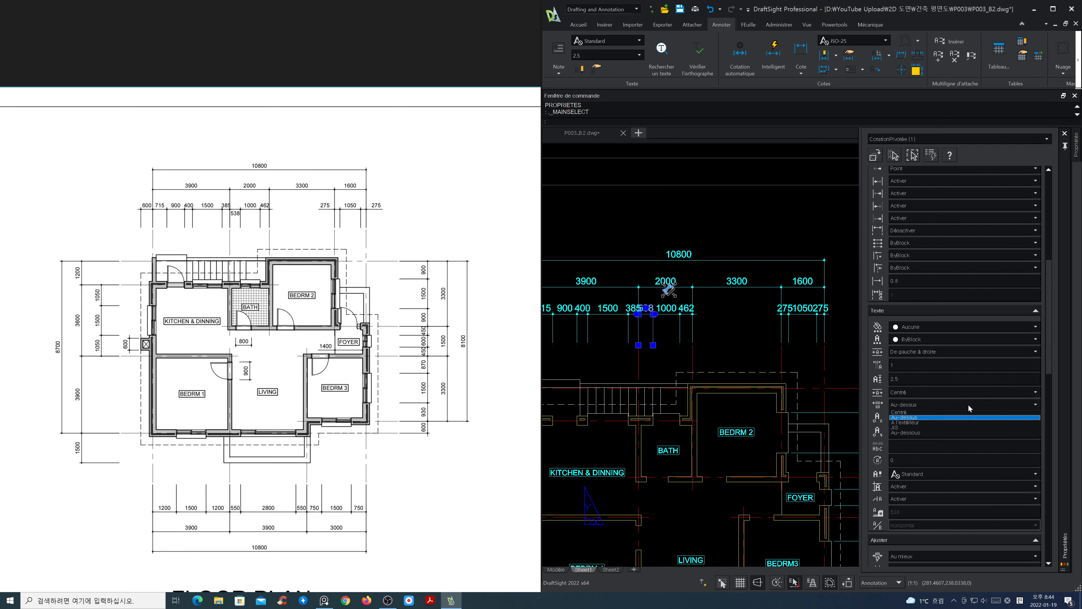
click(967, 433)
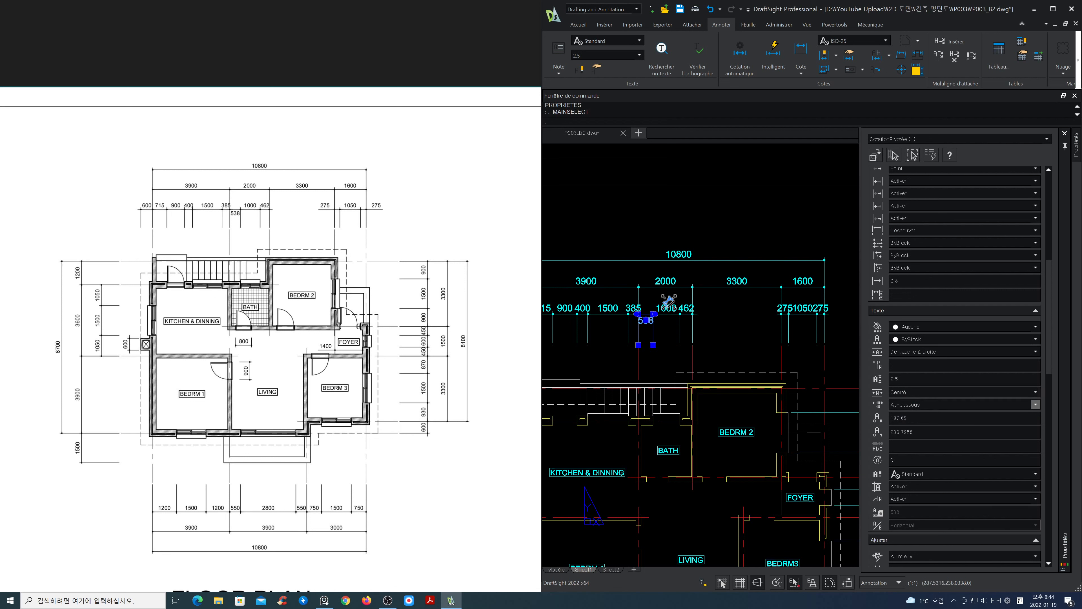
key(Escape)
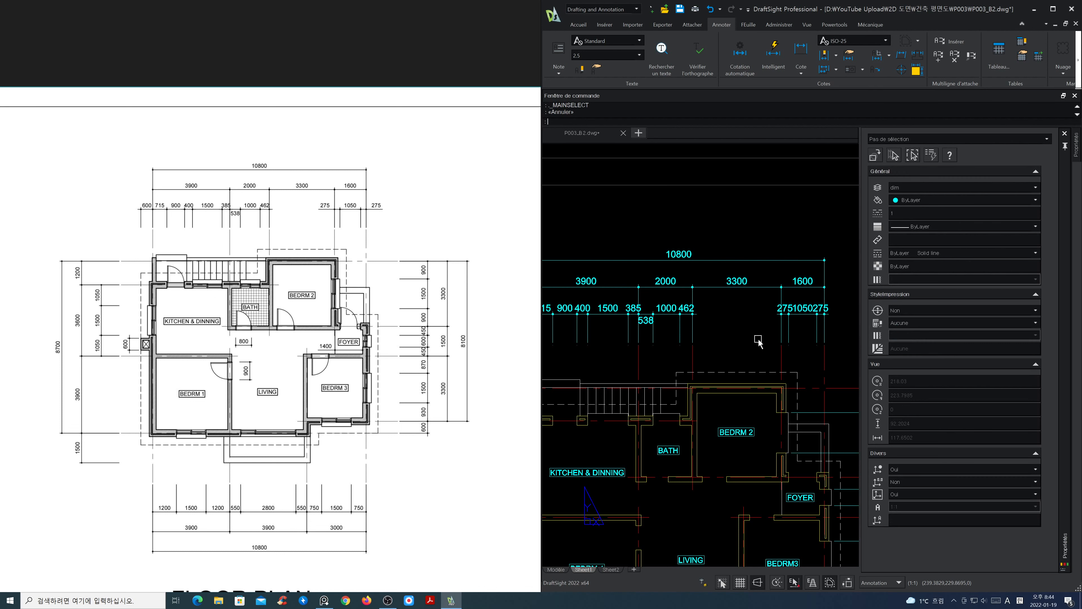
middle_drag(761, 339, 782, 344)
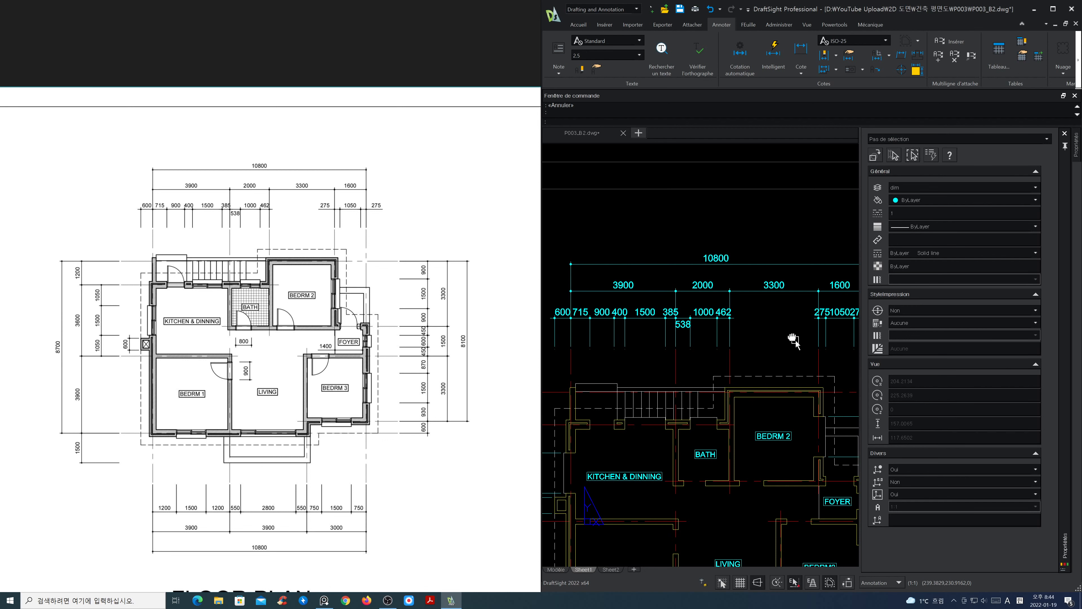
mouse_move(795, 339)
middle_down()
mouse_move(703, 338)
mouse_move(720, 336)
middle_up()
scroll(720, 336, up, 3)
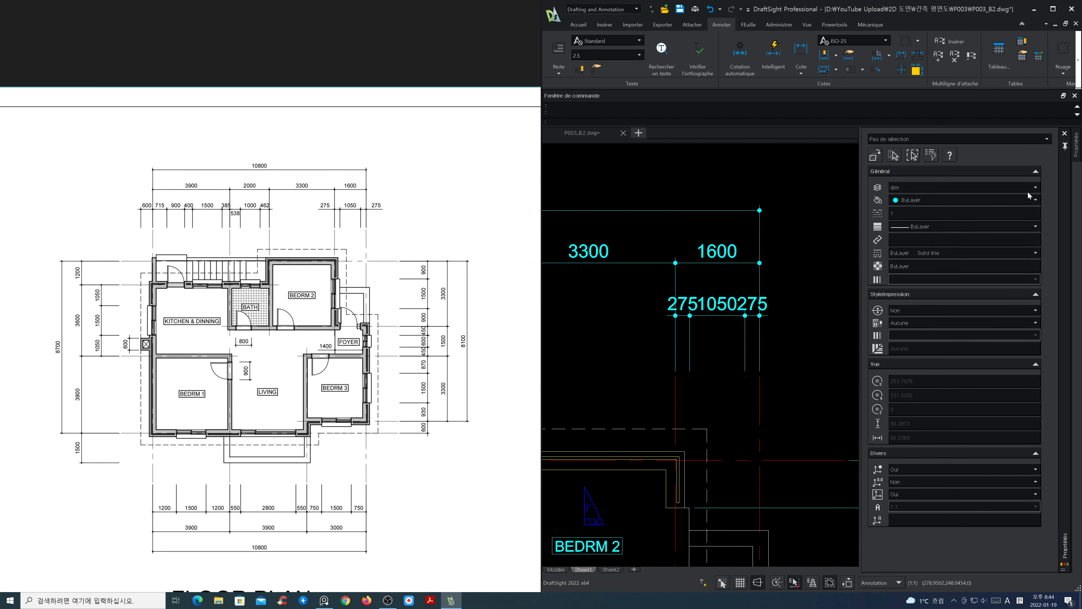
click(1064, 134)
Move the texts of both 275 dimensions beside the upper 1050 dimension outward, clear of their extension lines.
scroll(809, 307, up, 1)
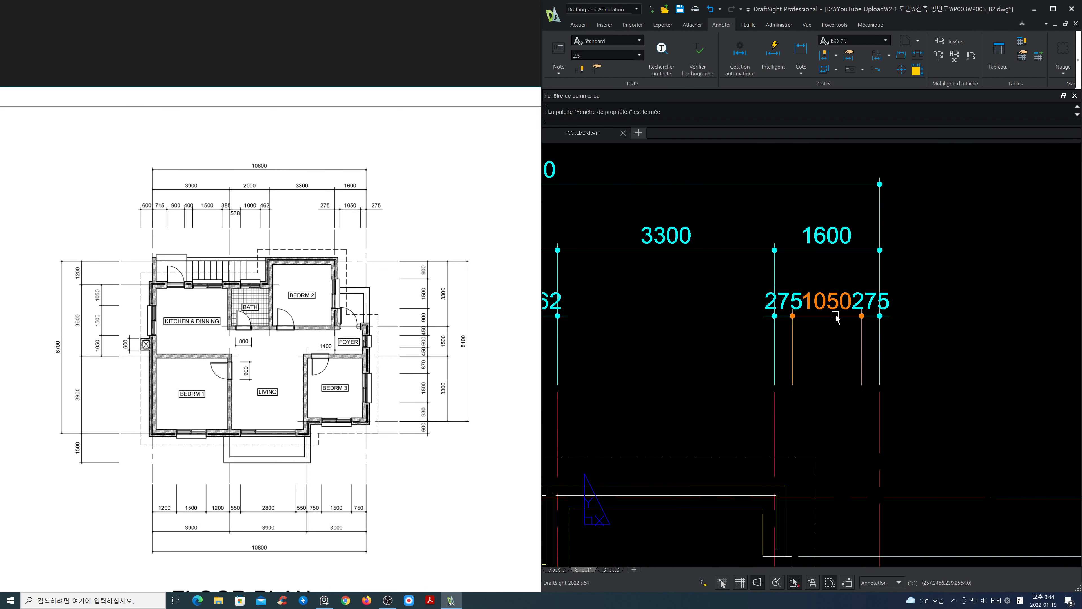
click(871, 303)
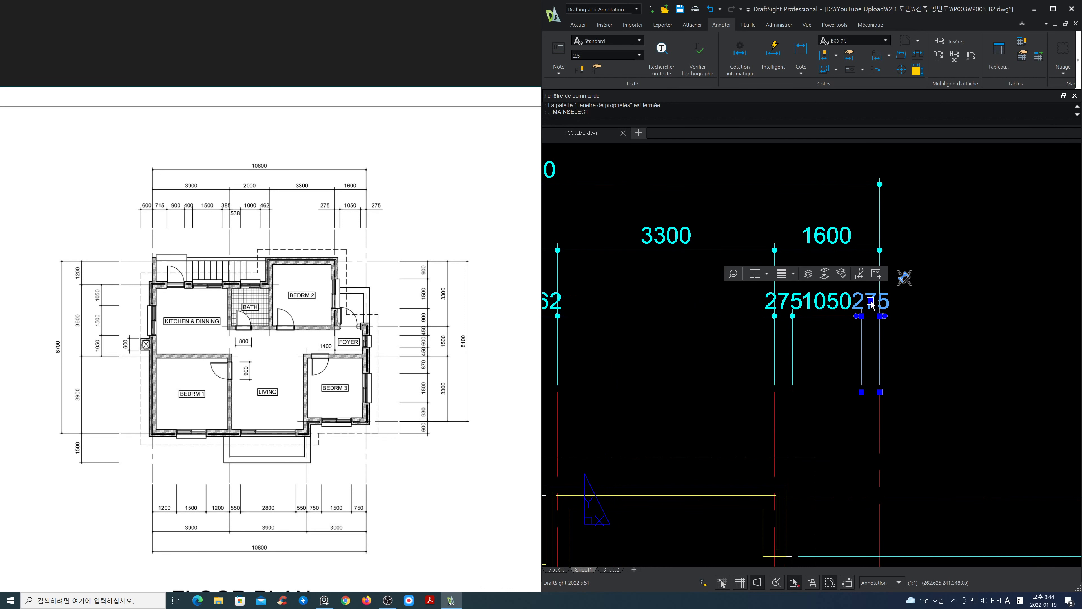
click(871, 302)
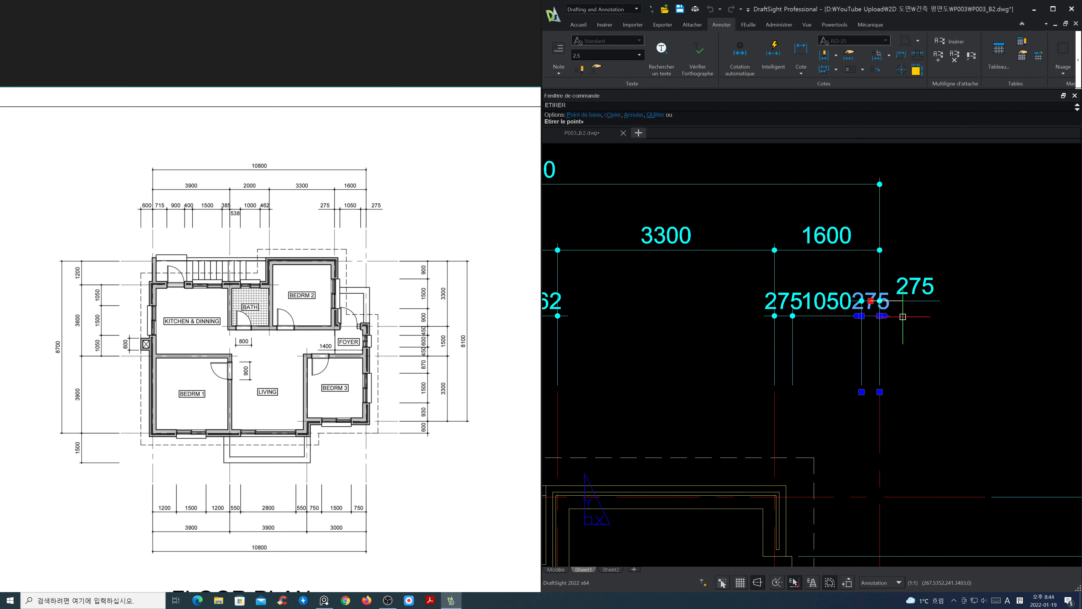
click(915, 316)
key(Escape)
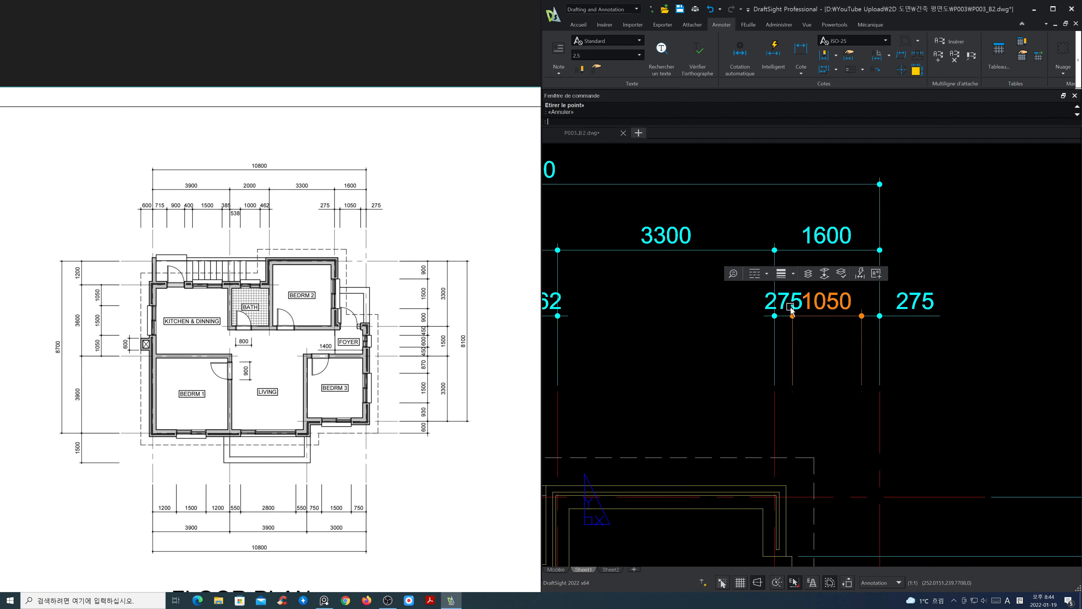
click(786, 303)
click(784, 300)
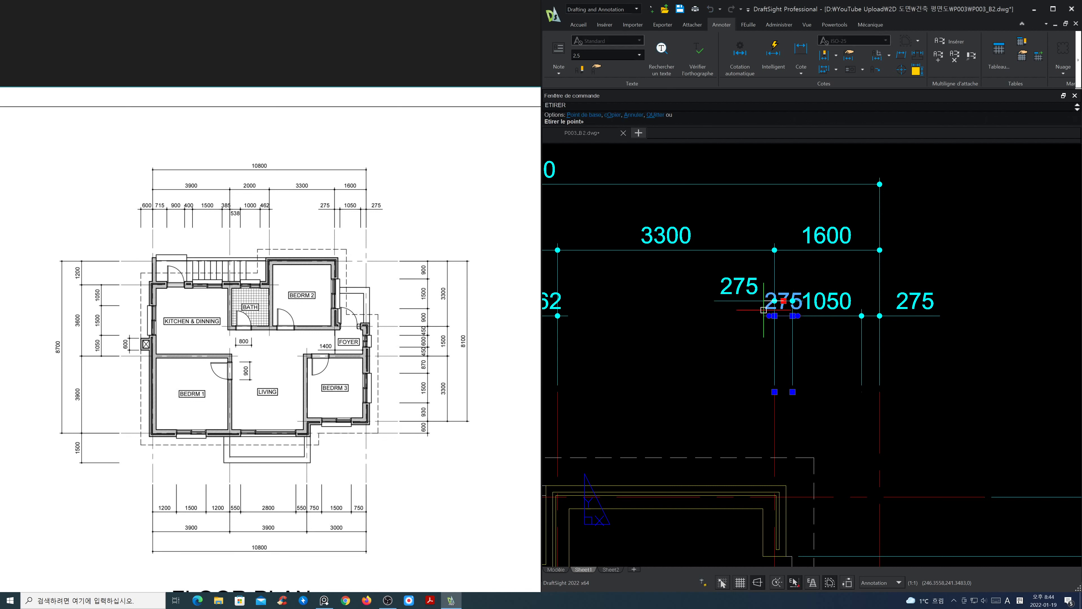
key(Escape)
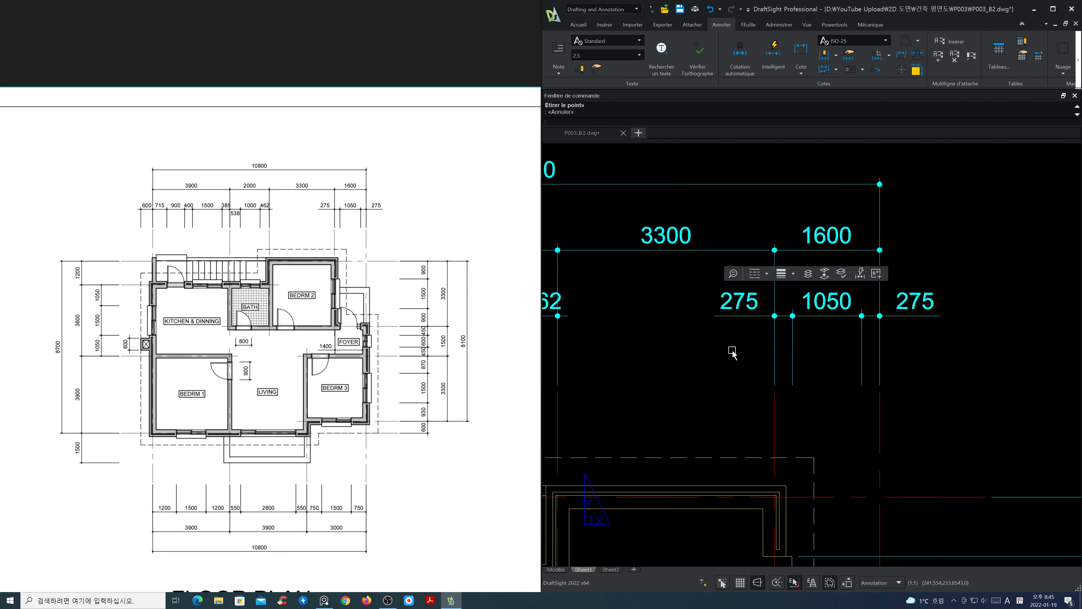
Draw a horizontal infinite construction line between the porch below LIVING and the lower dimension rows.
scroll(732, 352, down, 4)
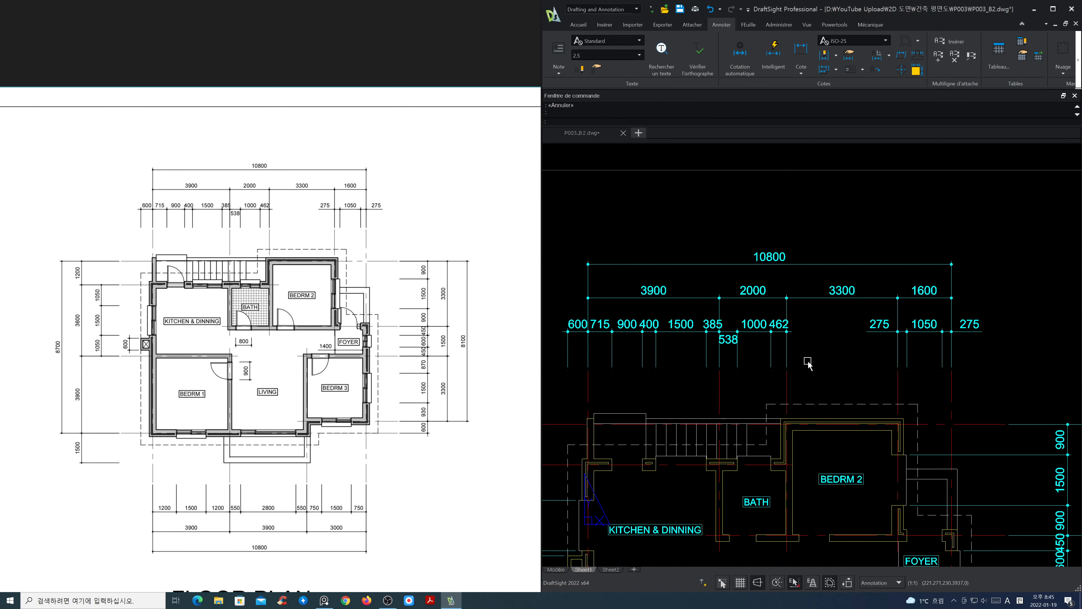
scroll(805, 360, down, 3)
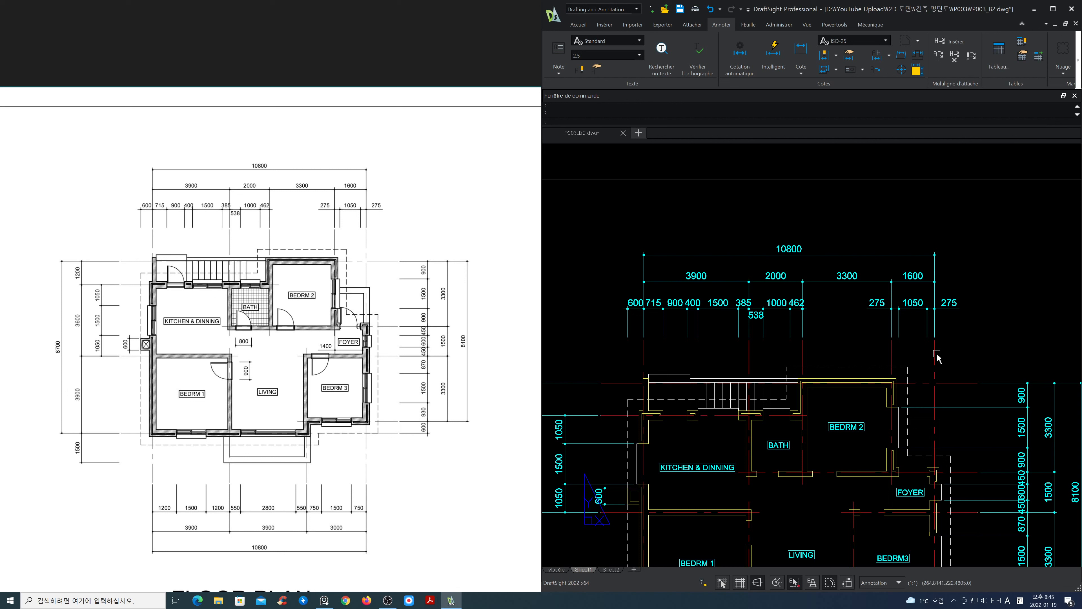
scroll(935, 356, down, 5)
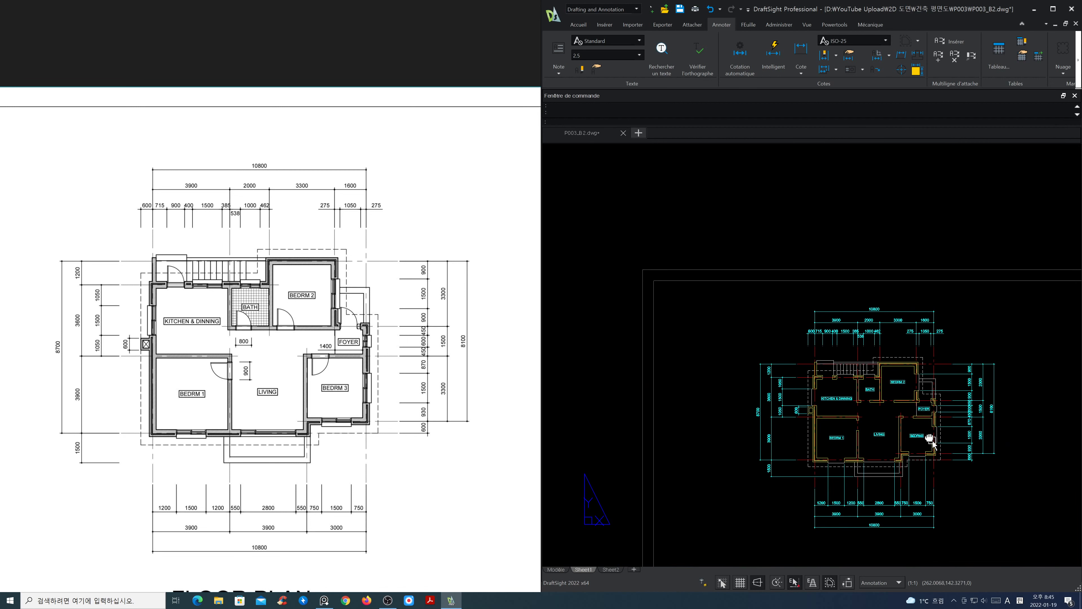
scroll(840, 362, up, 3)
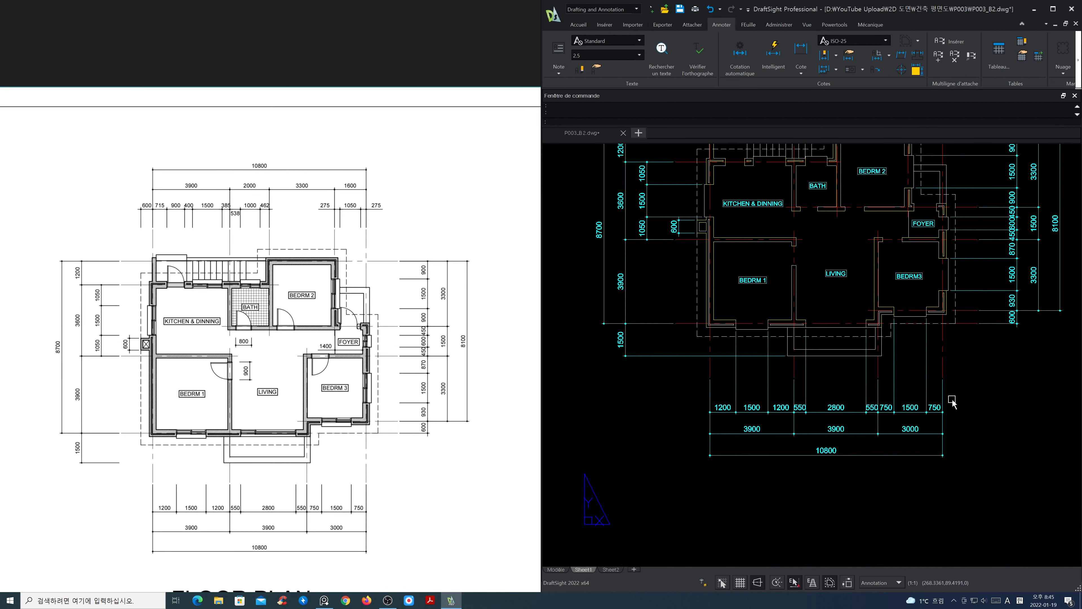
text(l)
key(Return)
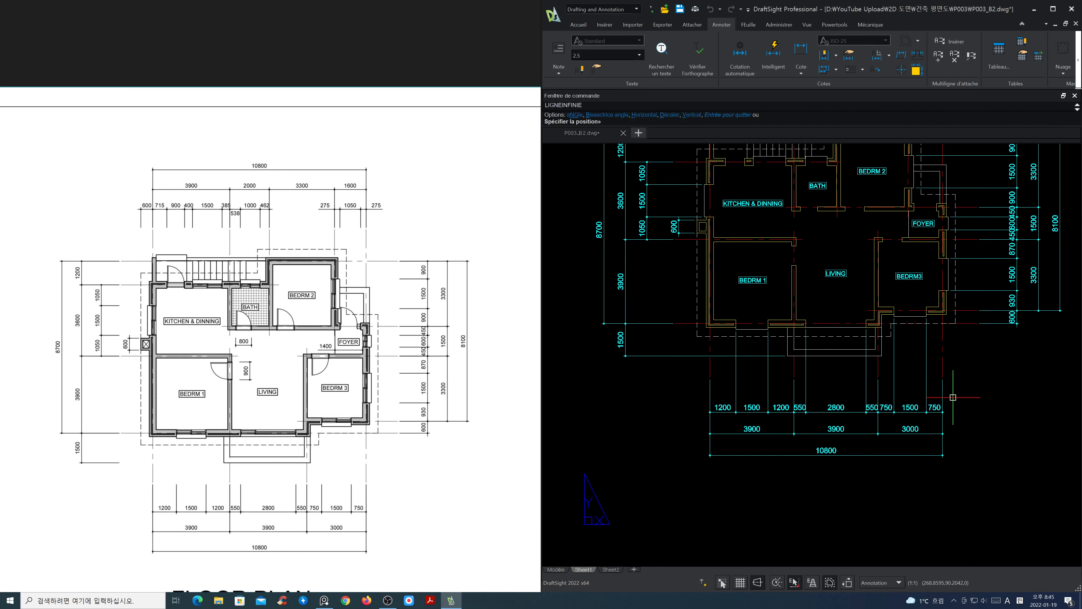
text(h)
key(Return)
click(797, 377)
key(Return)
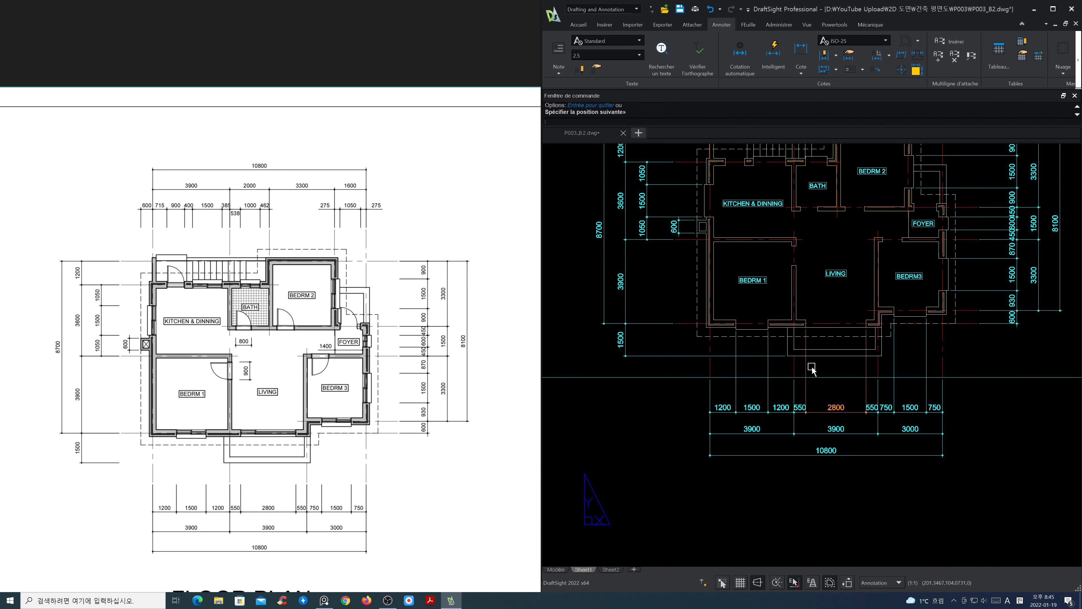
Try to stretch the lower dimensions' extension line origins below BEDRM 1 and LIVING down to the construction line.
scroll(872, 349, up, 1)
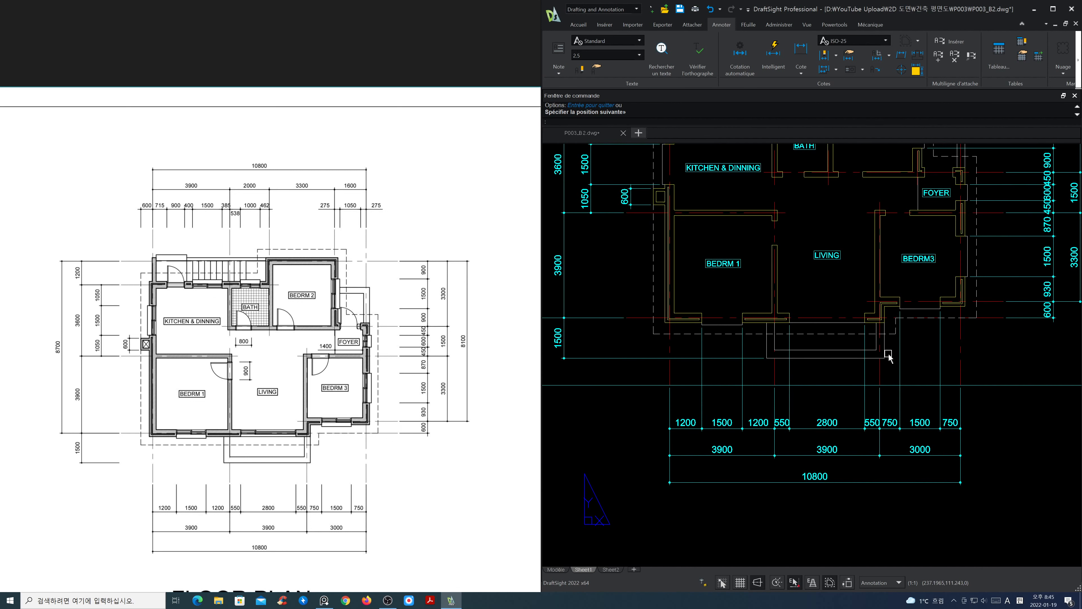
text(s)
key(Return)
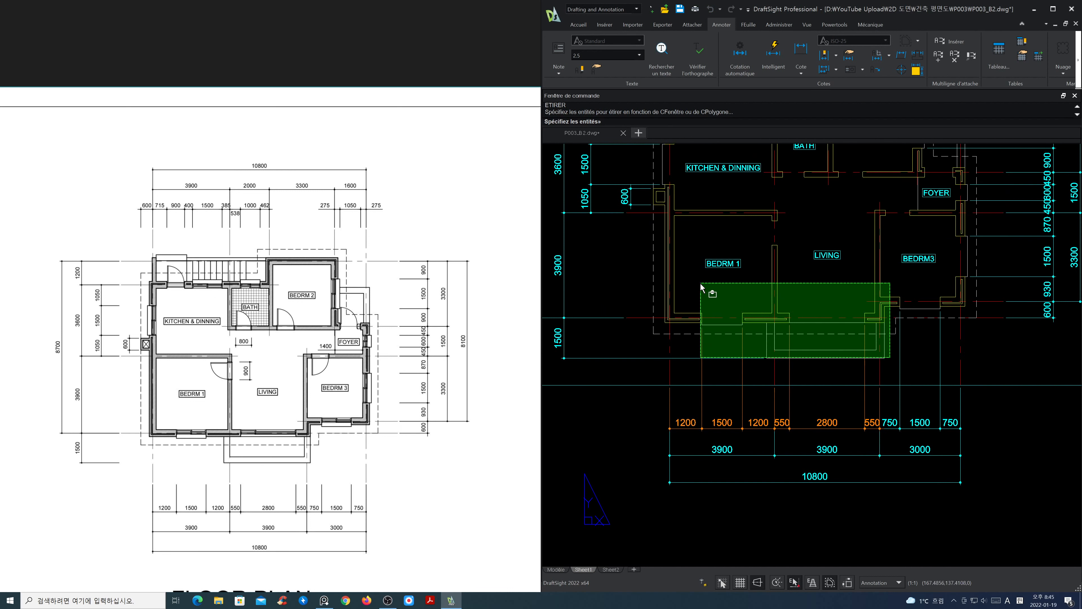
click(697, 277)
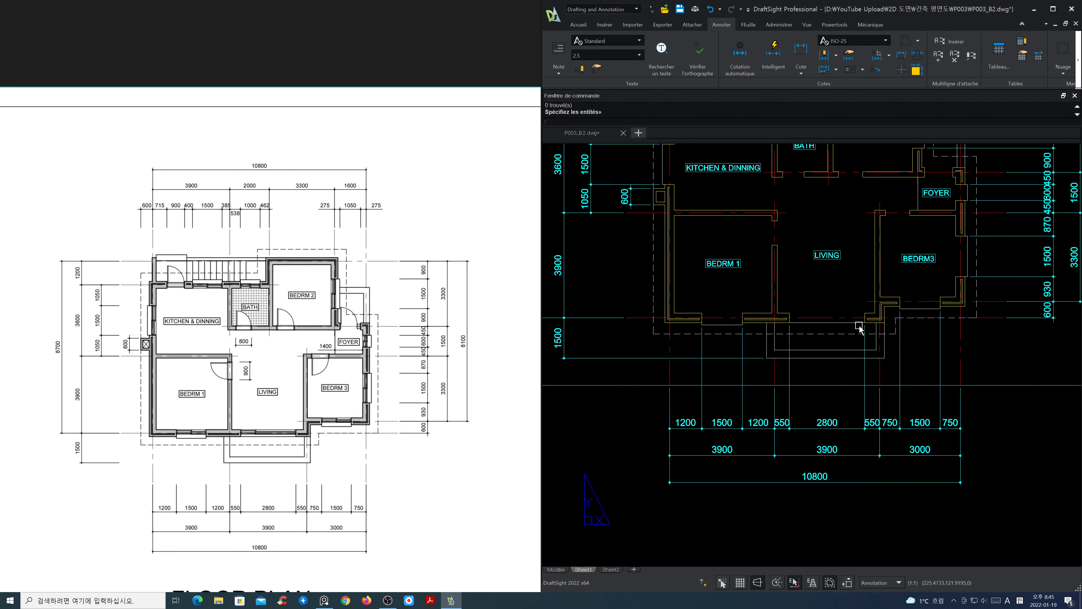
scroll(861, 326, up, 1)
click(893, 348)
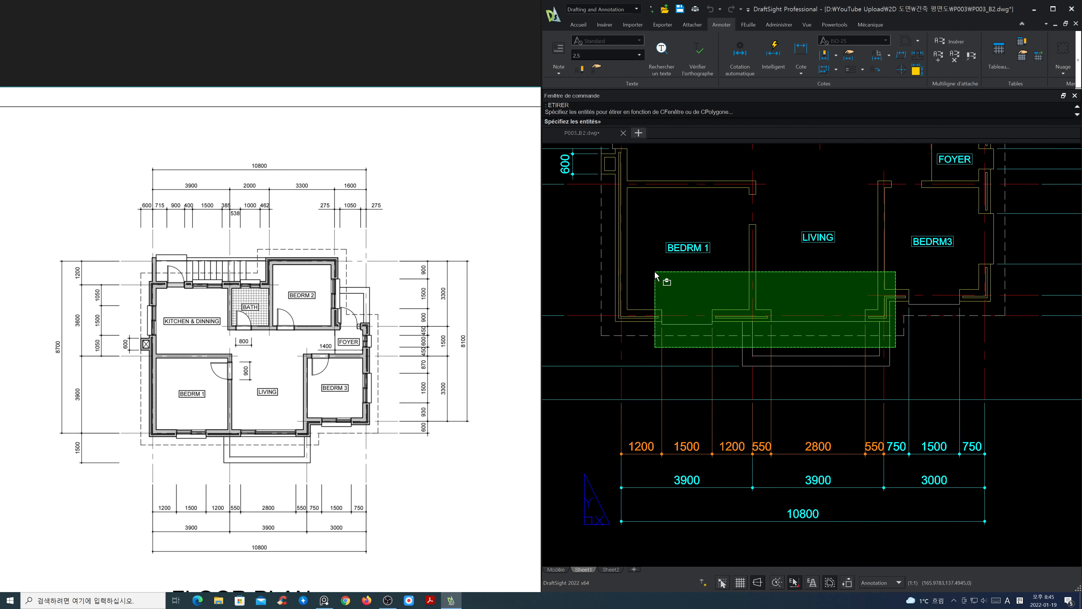
click(645, 265)
key(Return)
click(698, 324)
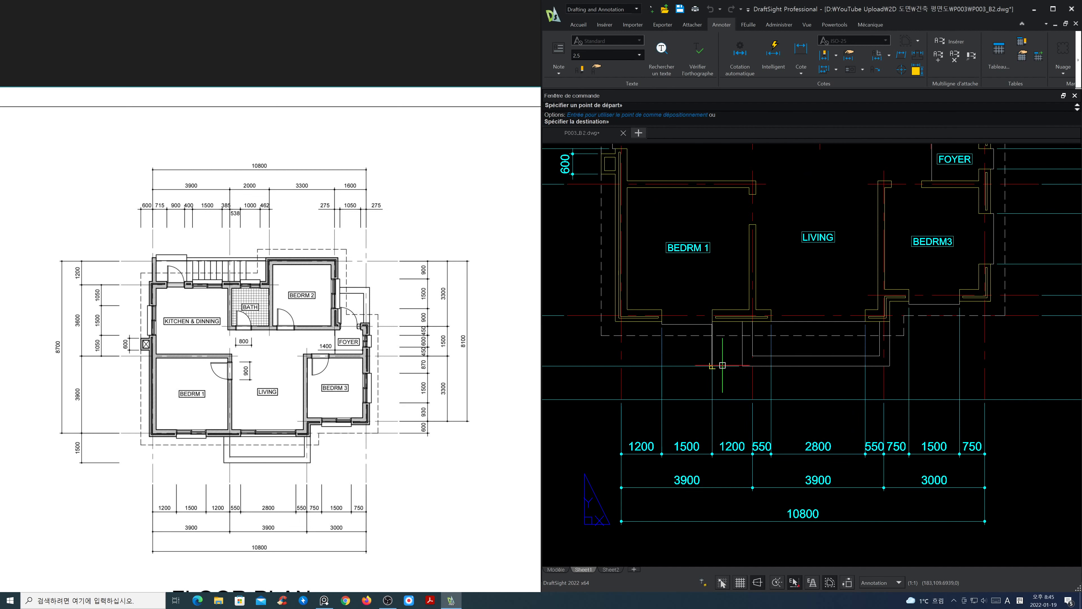
click(711, 401)
Try to stretch the extension line origins of the 750 and 1500 dimensions below BEDRM3 down to the construction line.
scroll(759, 403, down, 3)
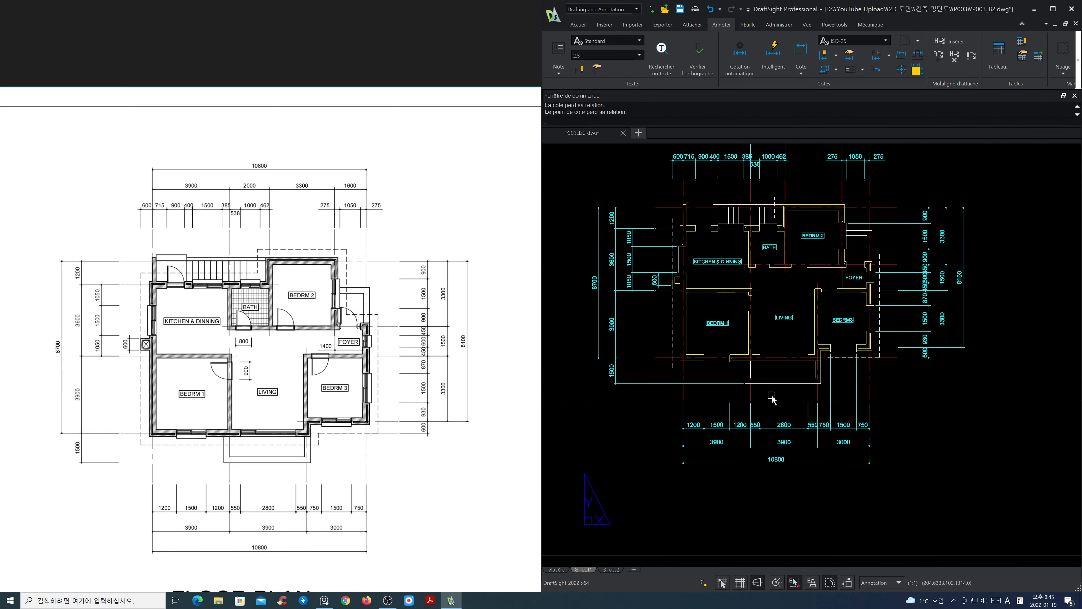
scroll(865, 369, up, 3)
key(Return)
click(864, 367)
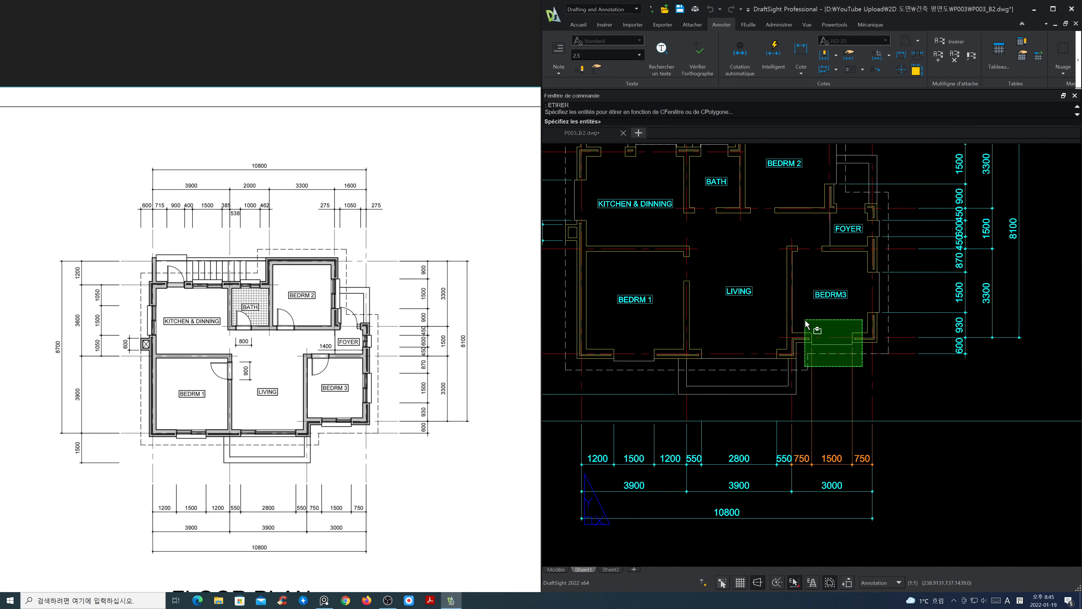
click(813, 321)
key(Return)
click(812, 348)
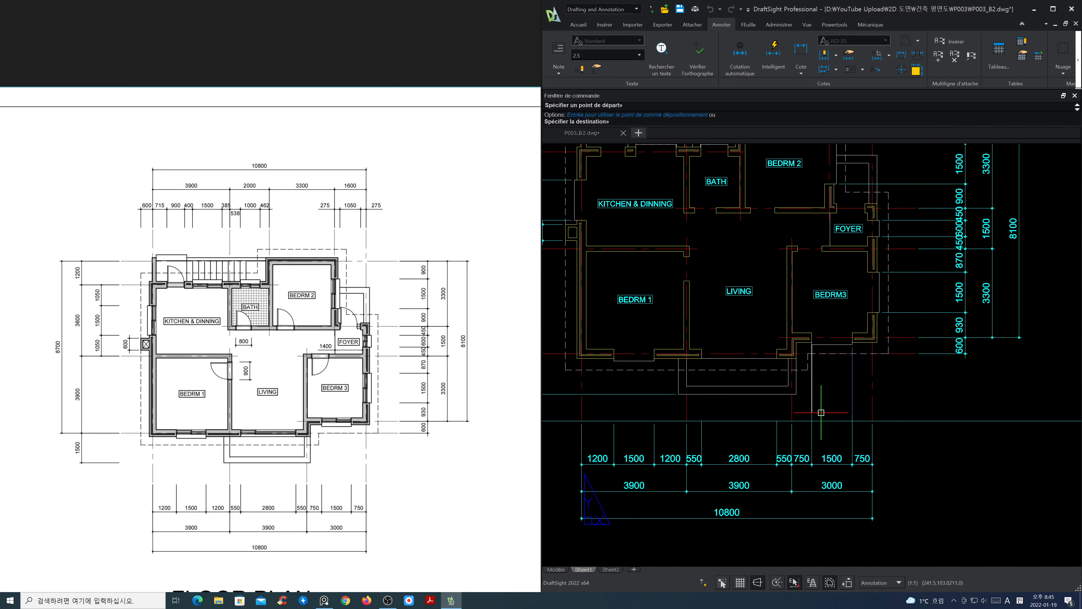
click(813, 419)
scroll(864, 433, down, 2)
scroll(830, 436, up, 4)
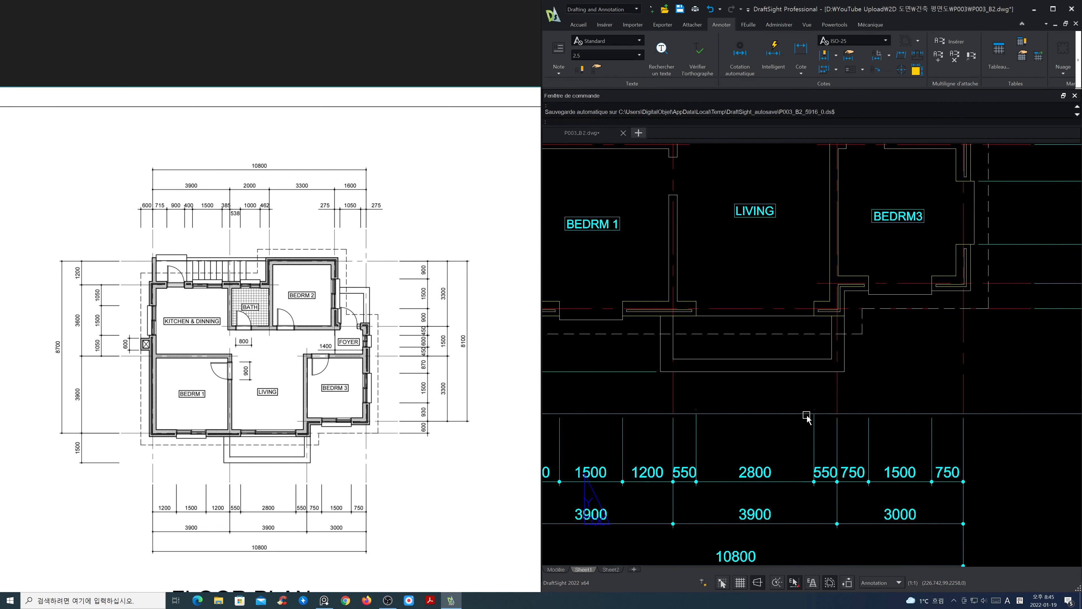
Undo the stretches of the extension lines below the plan.
key(ctrl+z)
key(ctrl+z)
key(ctrl+z)
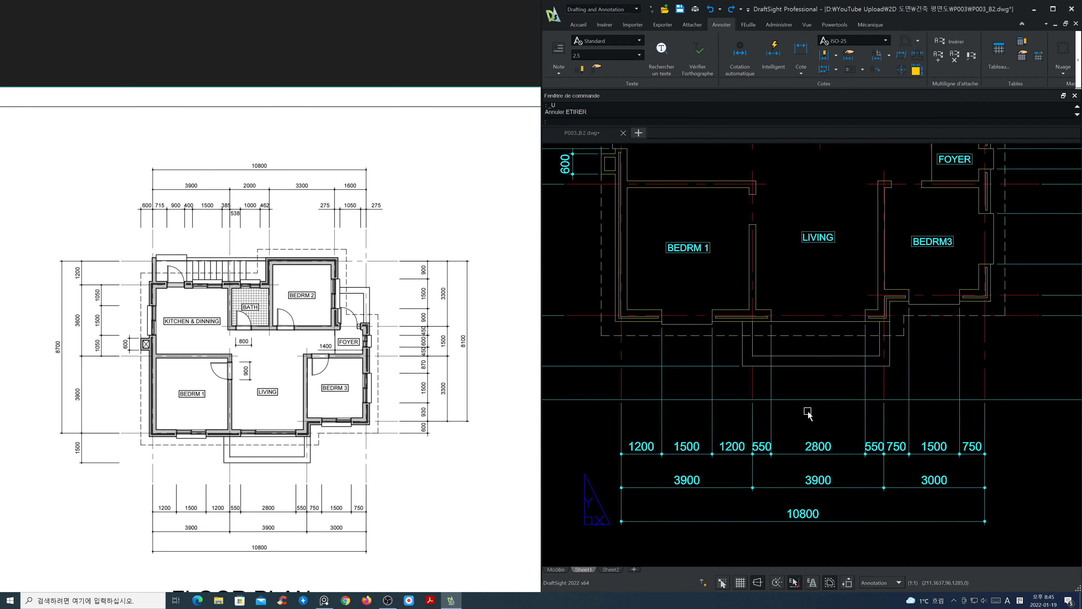
Stretch the extension line origins of the 1200, 1500 and 1200 dimensions below BEDRM 1 down to the construction line.
text(s)
key(Return)
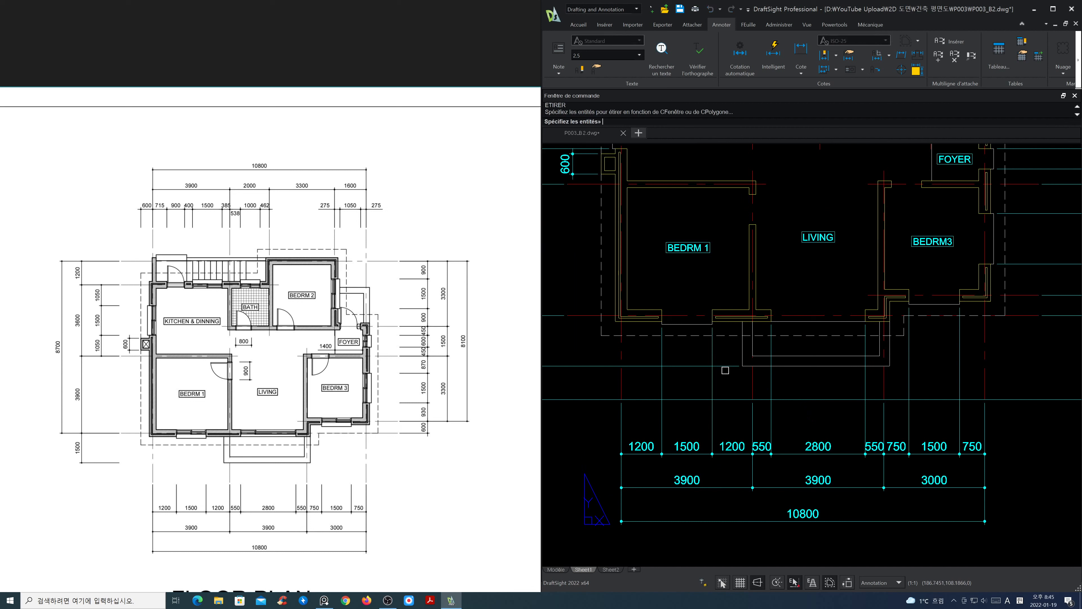
click(722, 384)
click(648, 289)
key(Return)
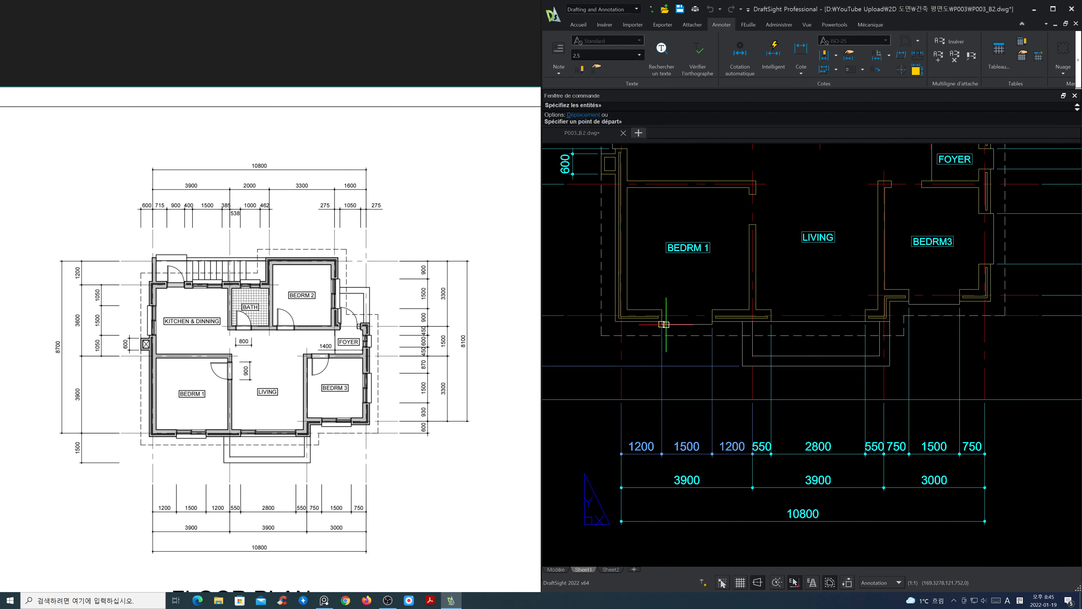
click(662, 324)
key(Escape)
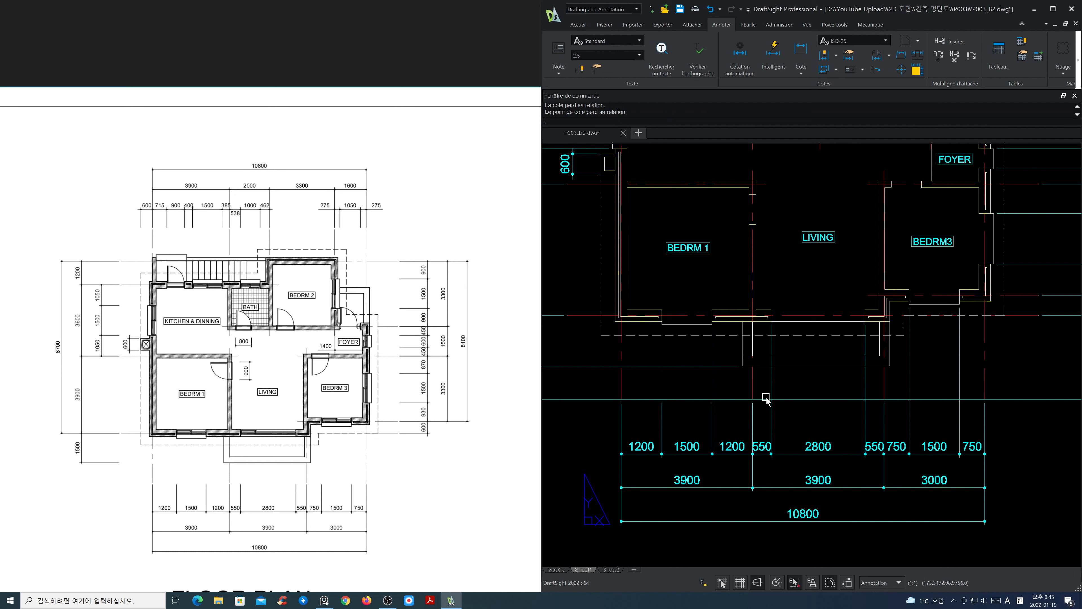
Stretch the extension line origins of the 550, 2800 and 550 dimensions below LIVING down to the construction line.
key(Return)
click(872, 347)
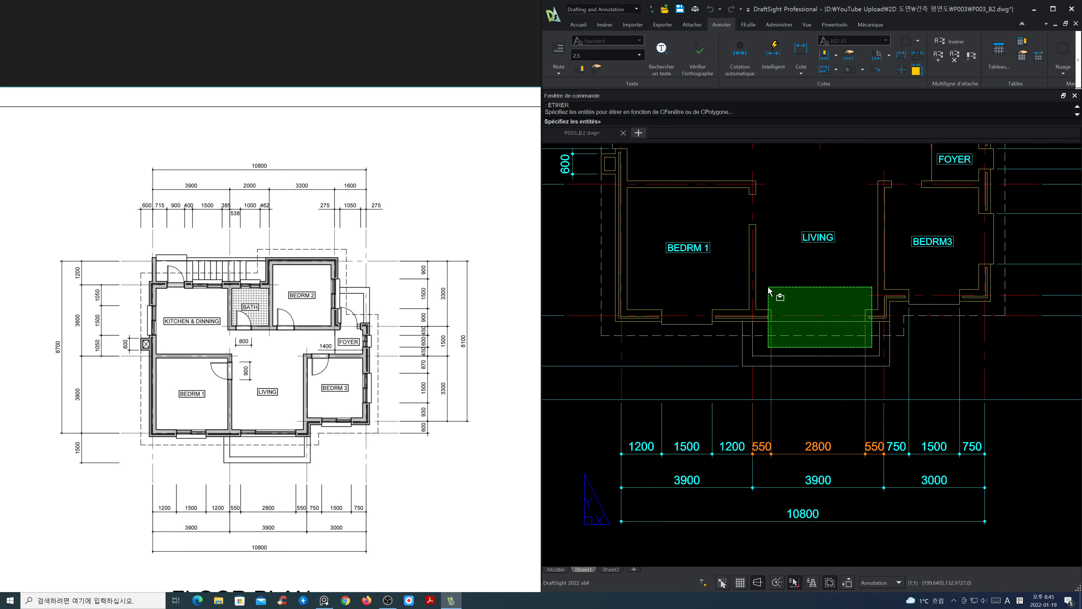
click(758, 284)
key(Return)
click(771, 322)
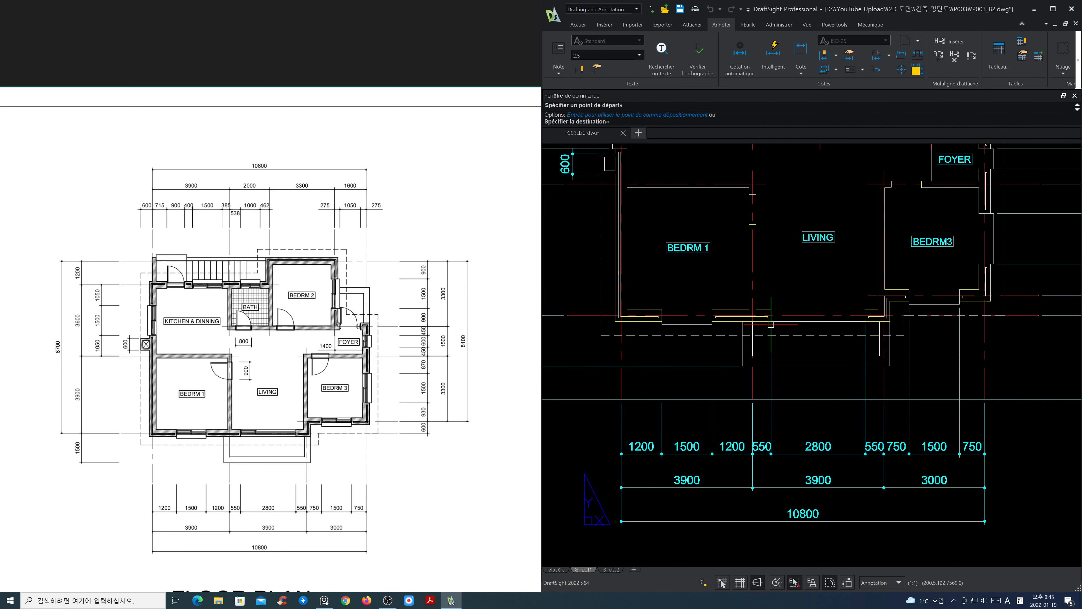
click(772, 399)
Stretch the extension line origins of the 750, 1500 and 750 dimensions below BEDRM3 down to the construction line.
middle_drag(885, 407, 795, 400)
key(Return)
click(879, 343)
click(807, 279)
key(Return)
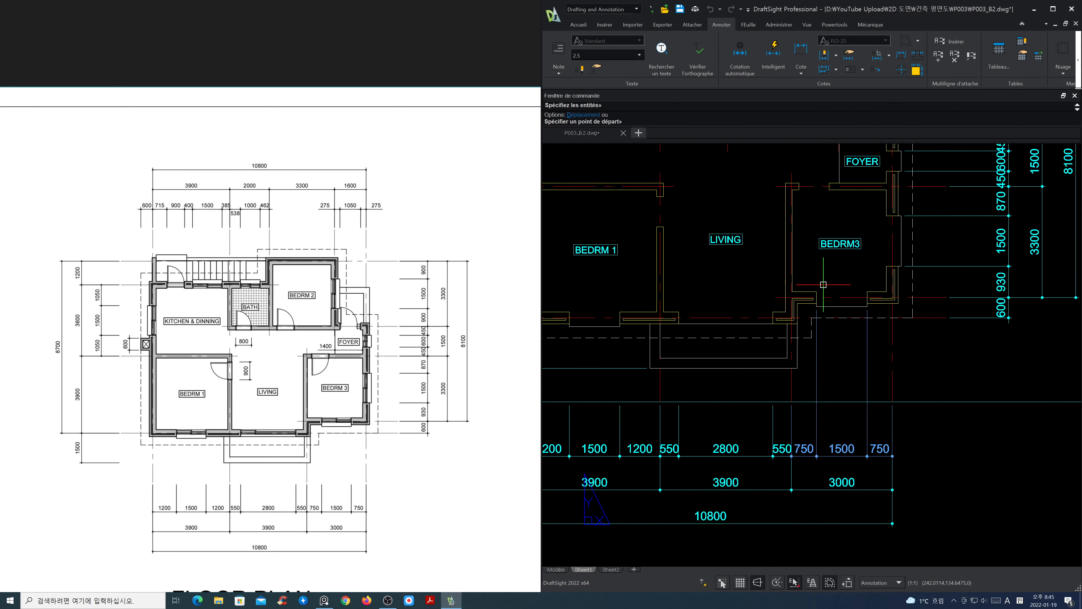
click(816, 341)
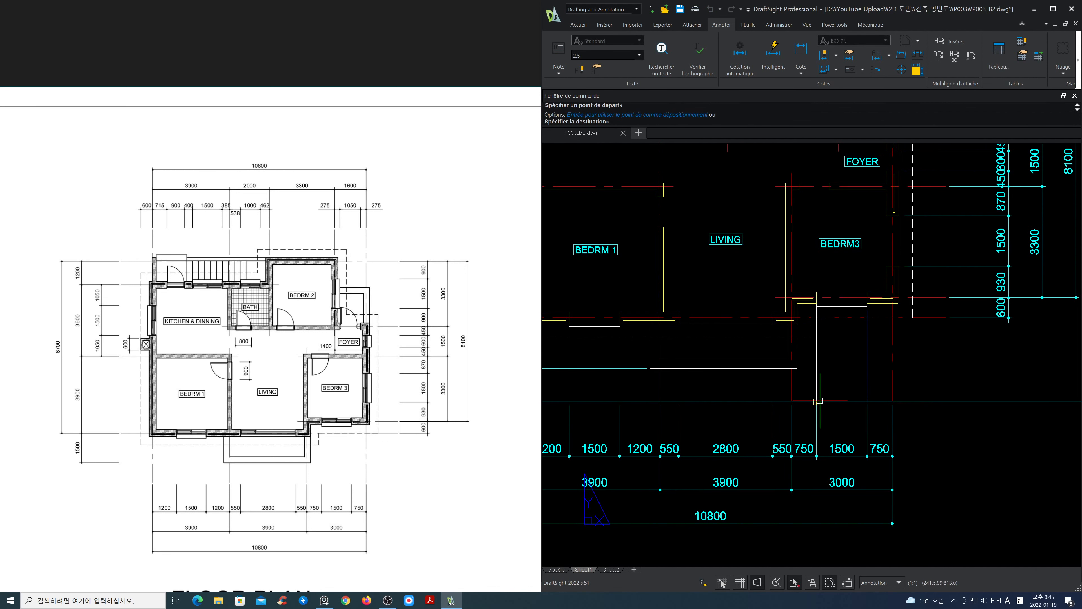
click(821, 401)
Delete the horizontal construction line below the porch.
scroll(878, 424, down, 3)
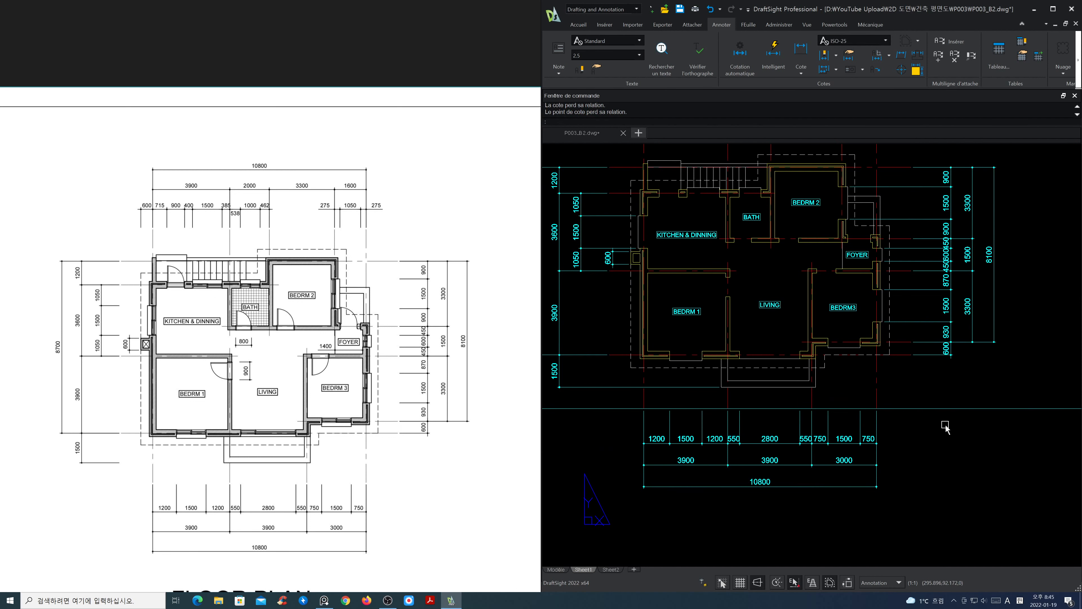
key(Return)
click(933, 408)
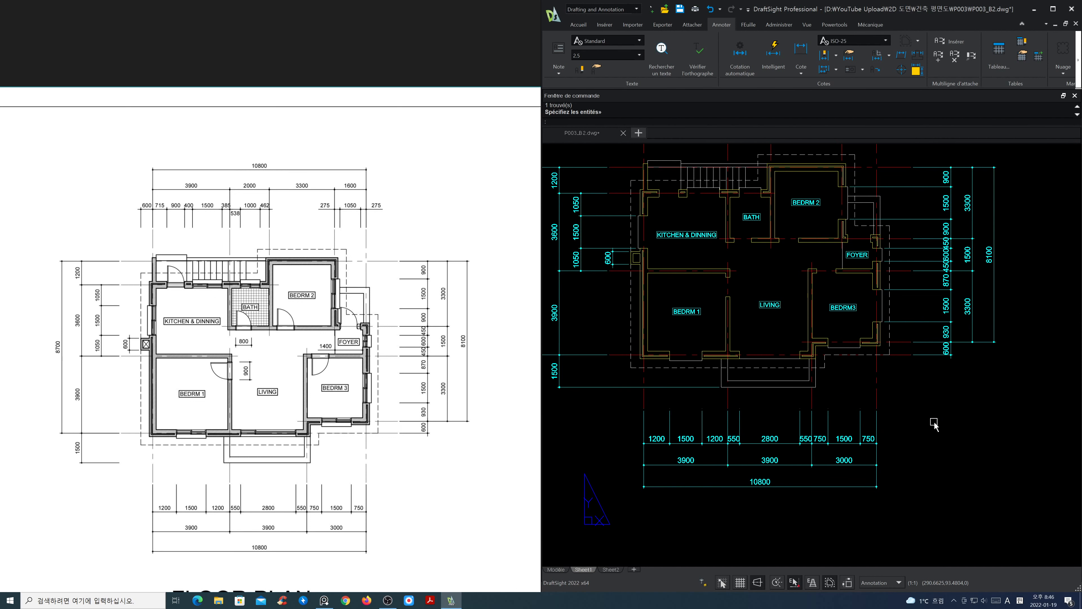
scroll(717, 422, up, 2)
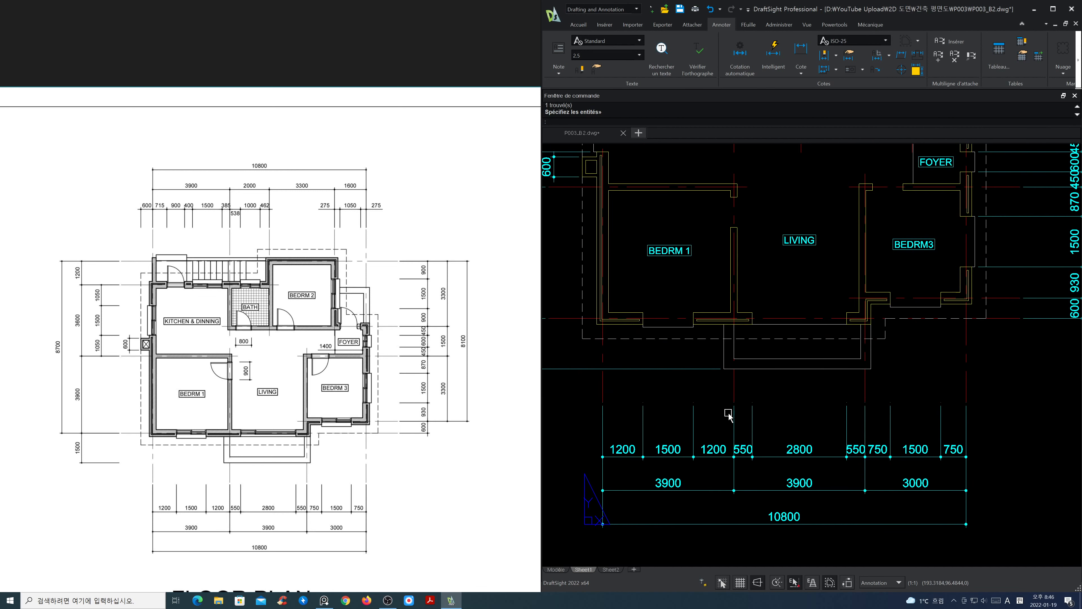
scroll(729, 415, down, 2)
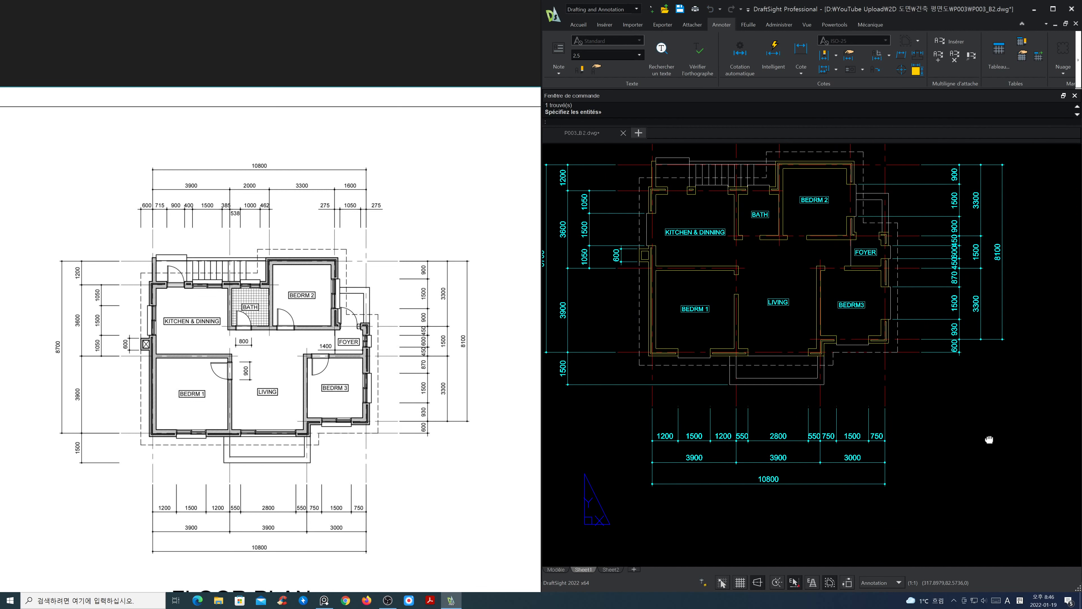
middle_drag(990, 440, 957, 452)
middle_drag(894, 442, 904, 451)
key(Escape)
Draw a vertical infinite construction line between the plan's left wall and the left dimension columns, beside the 600 dimension.
middle_drag(652, 358, 822, 384)
text(x)
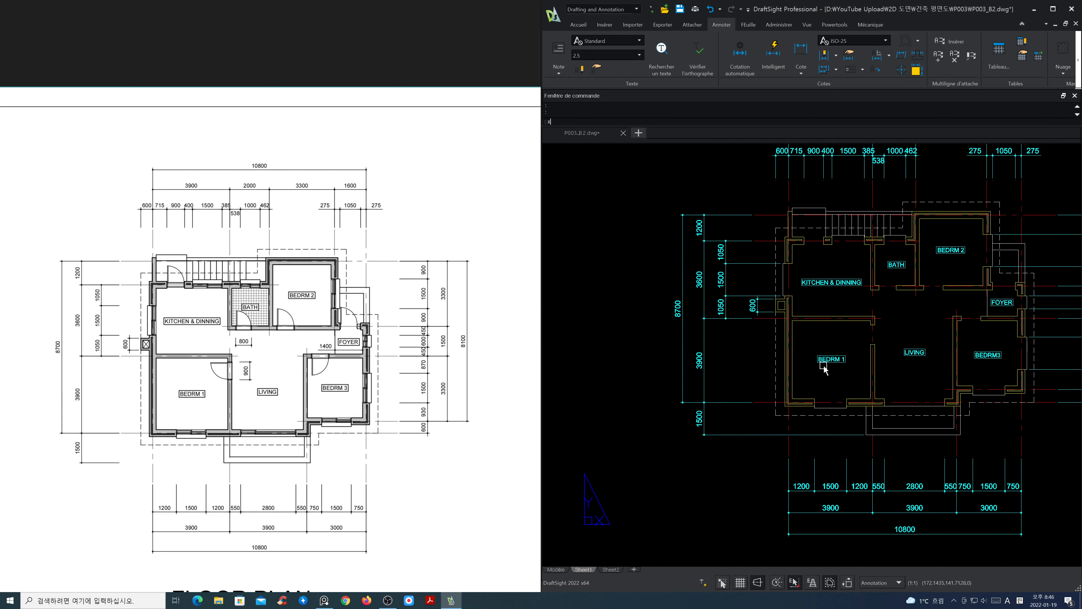
text(l)
key(Return)
click(756, 299)
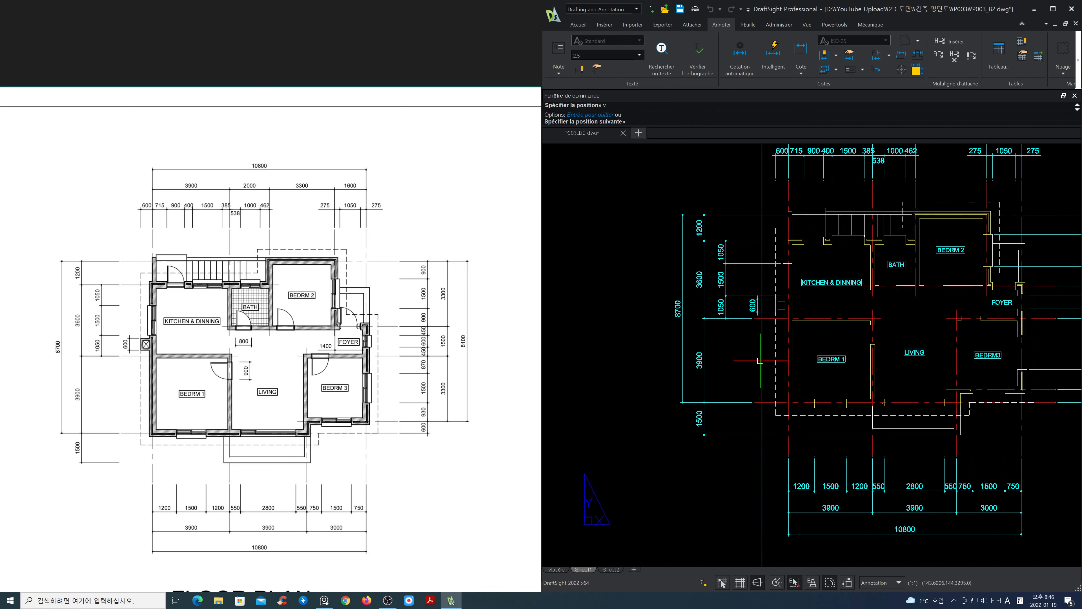
key(Escape)
Move the lower extension line origin of the left-side 1500 porch dimension to the vertical construction line.
click(818, 434)
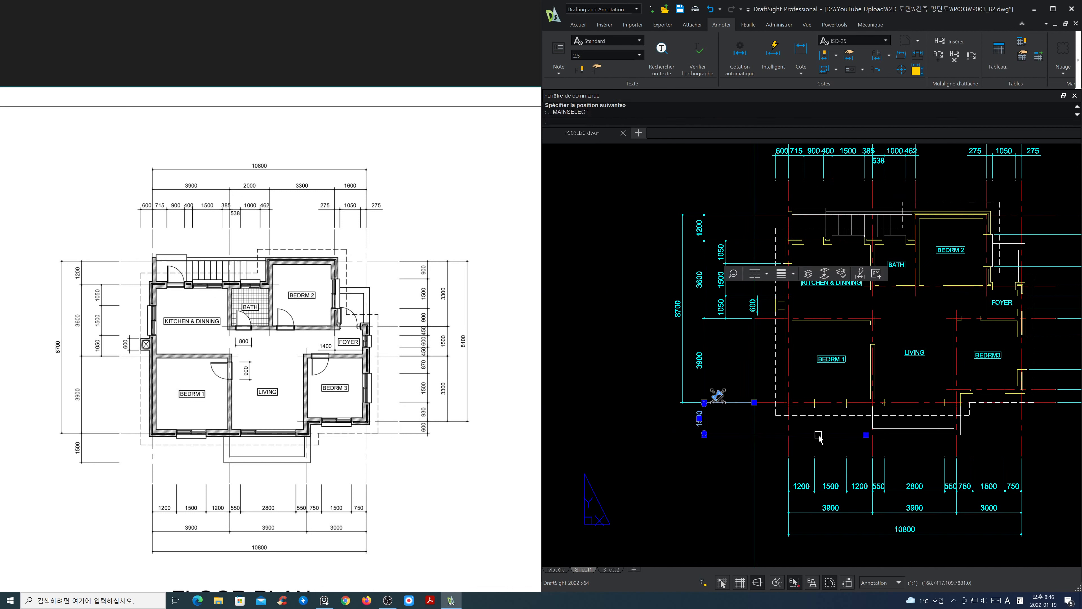
click(866, 435)
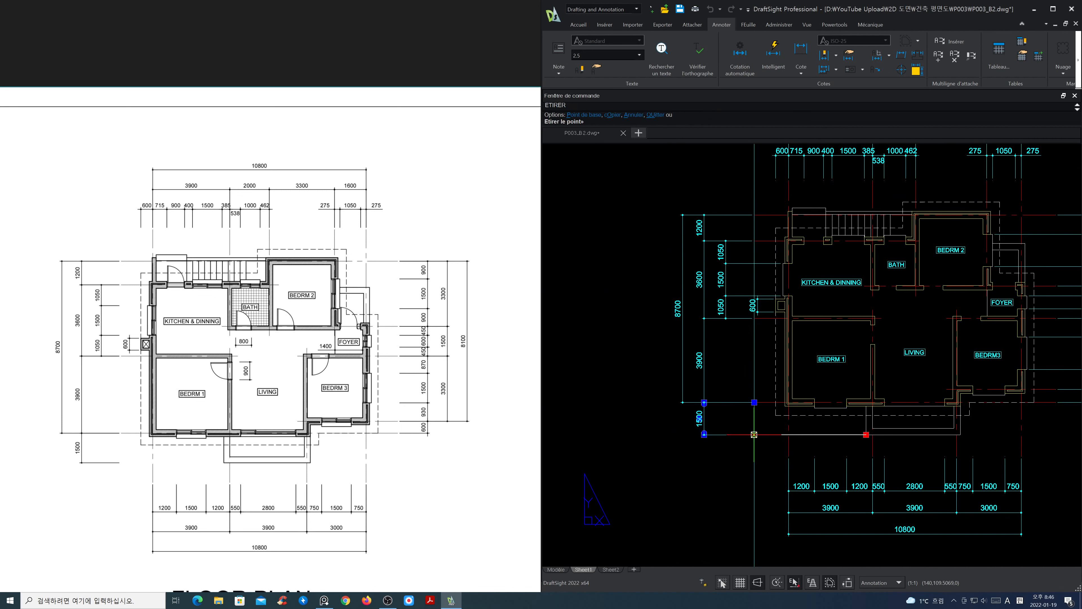
click(754, 434)
key(Escape)
Stretch the extension line origins of the 1050, 1500 and 1050 dimensions beside KITCHEN & DINNING to the vertical construction line.
scroll(776, 379, up, 3)
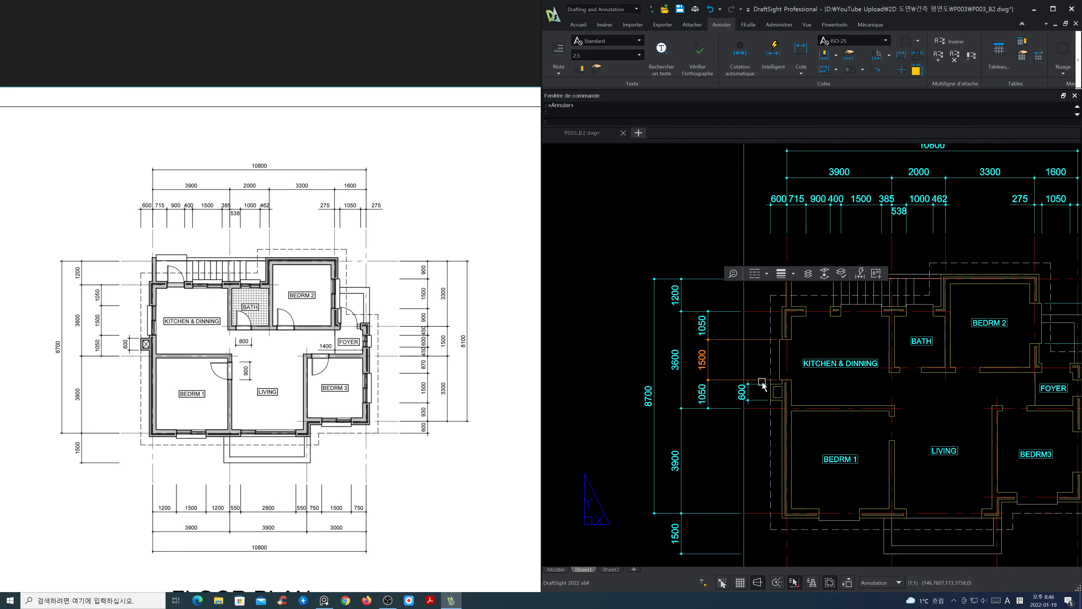
scroll(785, 377, up, 2)
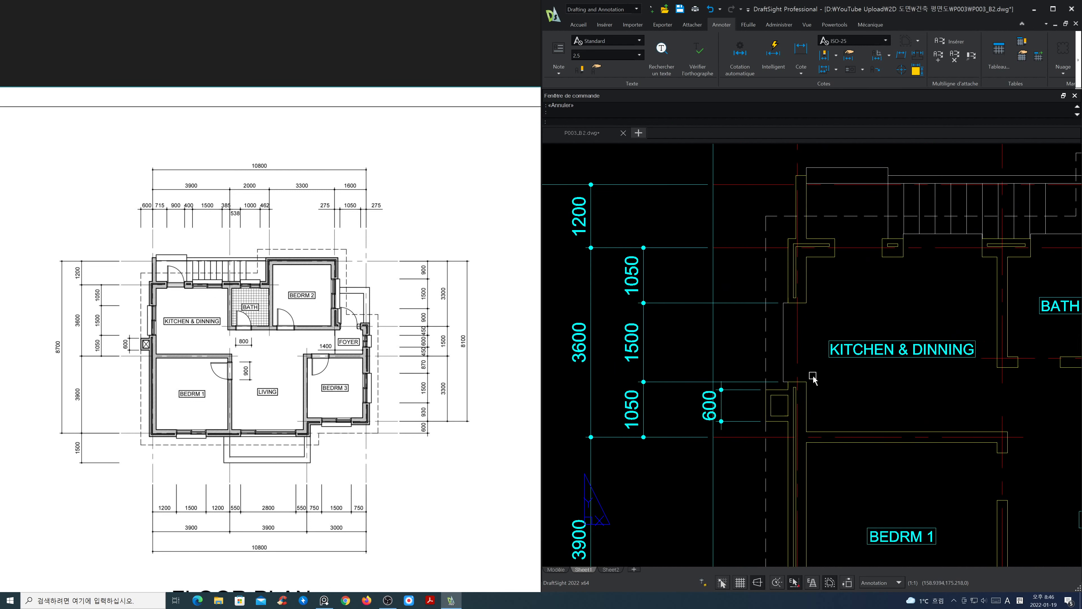
text(s)
key(Return)
click(831, 396)
click(773, 286)
key(Return)
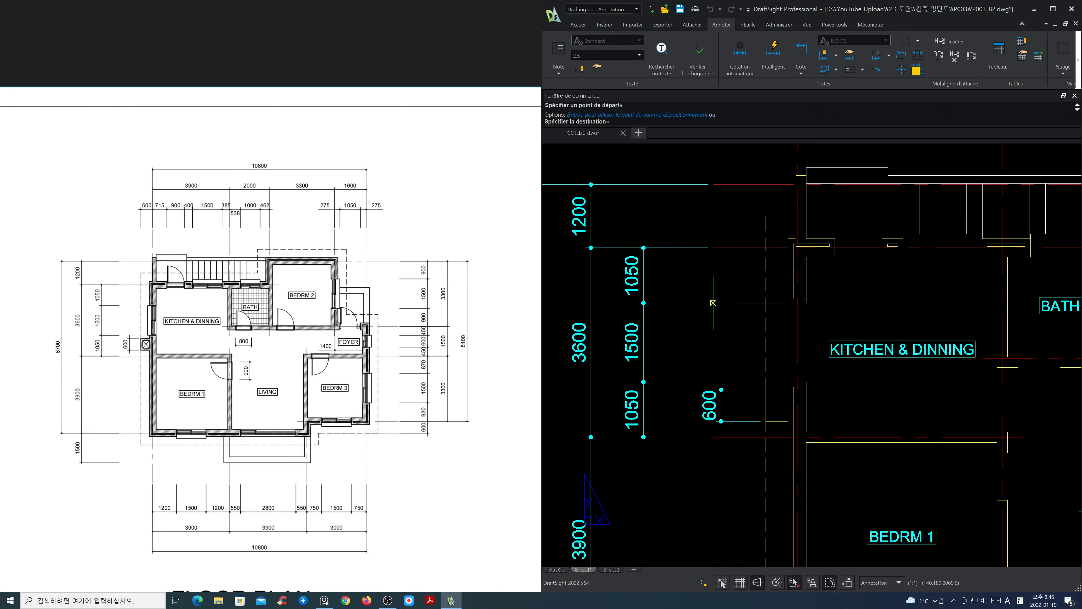
click(713, 302)
Delete the vertical construction line on the plan's left side.
middle_drag(761, 314, 814, 354)
scroll(812, 351, down, 1)
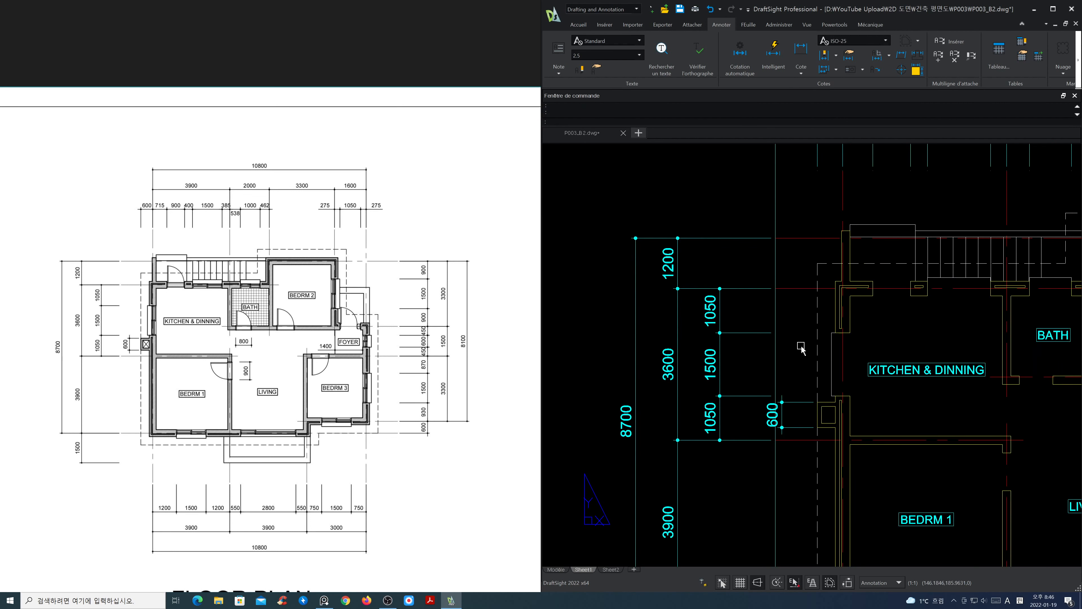
key(Return)
click(776, 346)
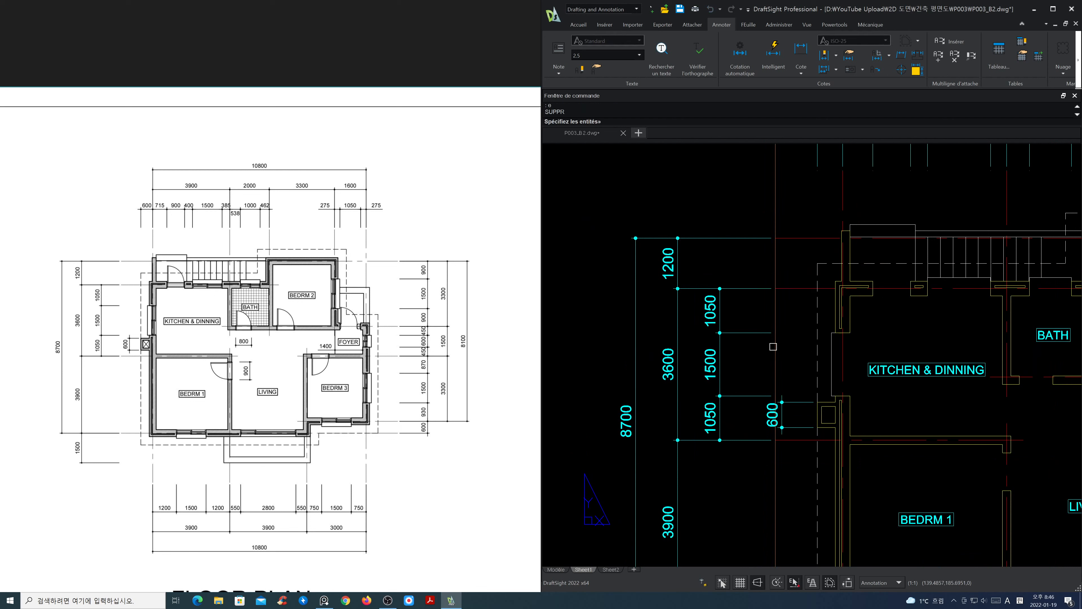
scroll(783, 363, down, 1)
scroll(783, 360, down, 1)
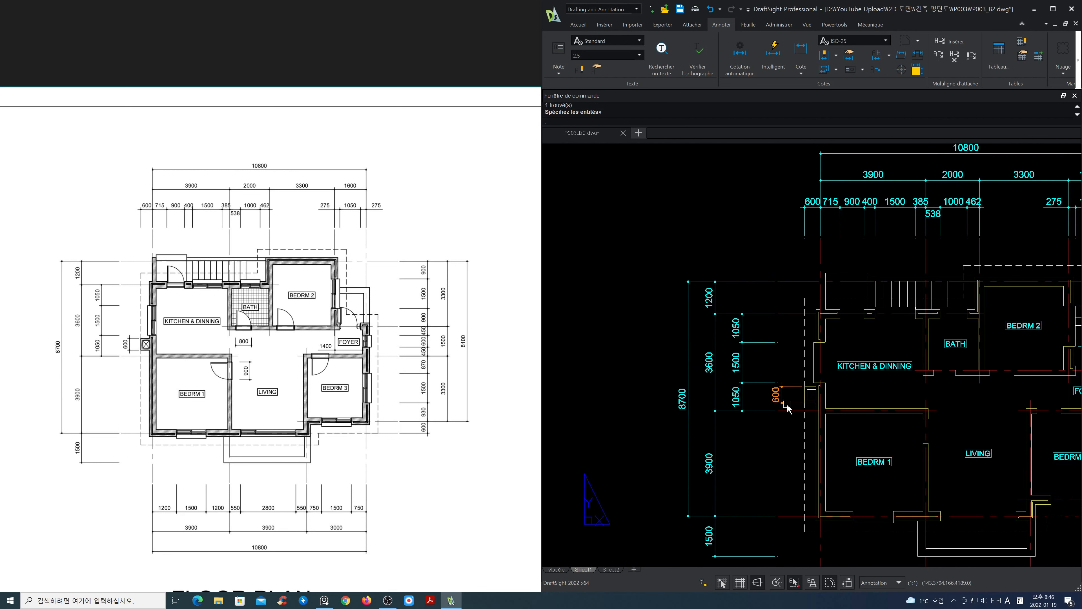
scroll(785, 398, up, 3)
scroll(796, 410, down, 2)
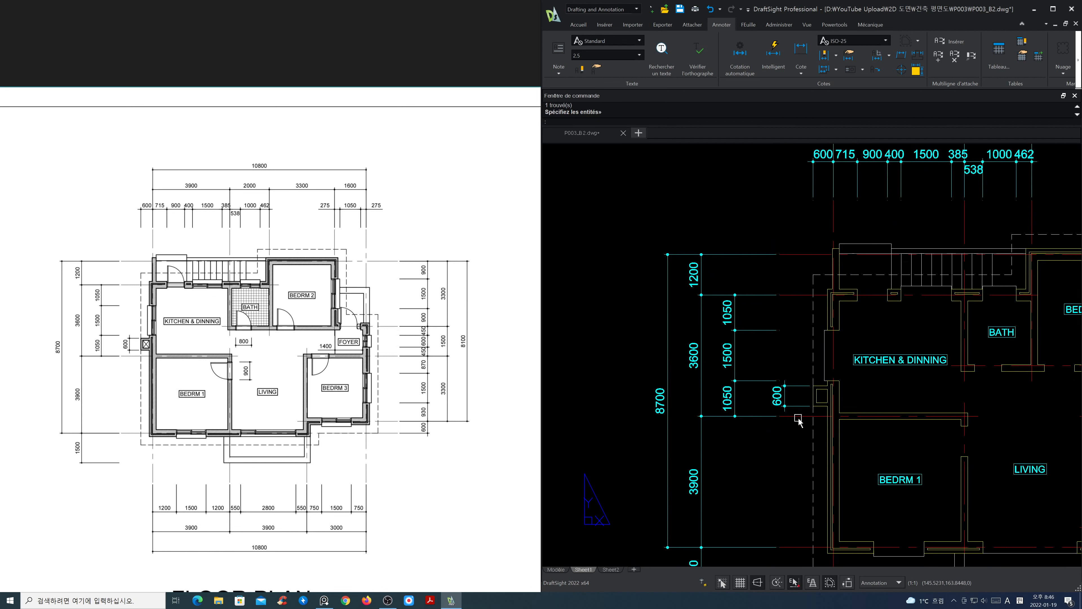
scroll(791, 449, down, 4)
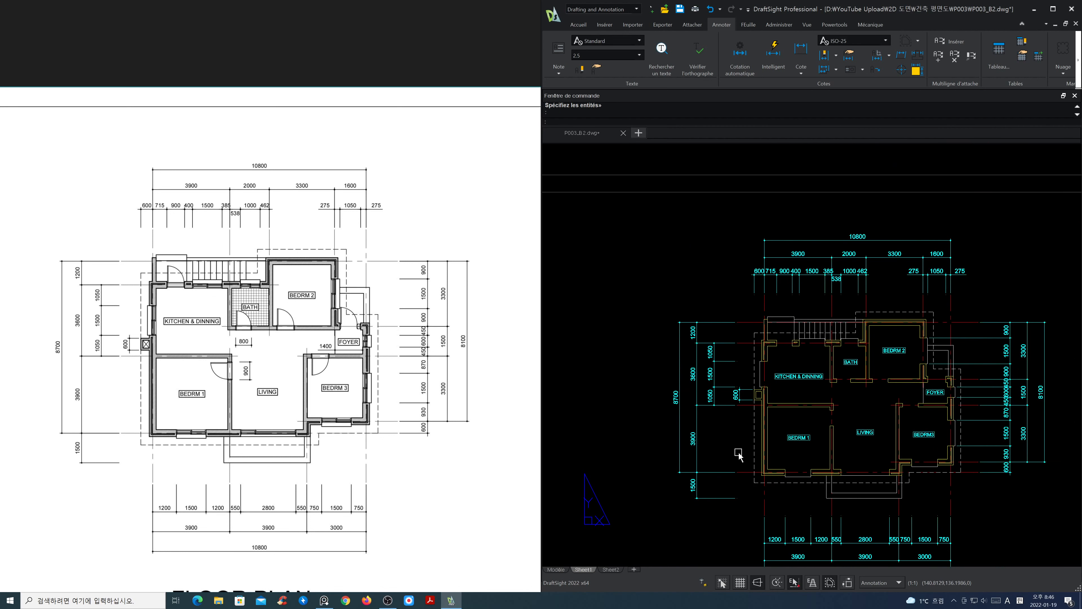
Draw a vertical infinite construction line between the roof outline and the dimension columns on the plan's right side.
scroll(716, 425, up, 1)
middle_drag(716, 425, 669, 384)
key(Escape)
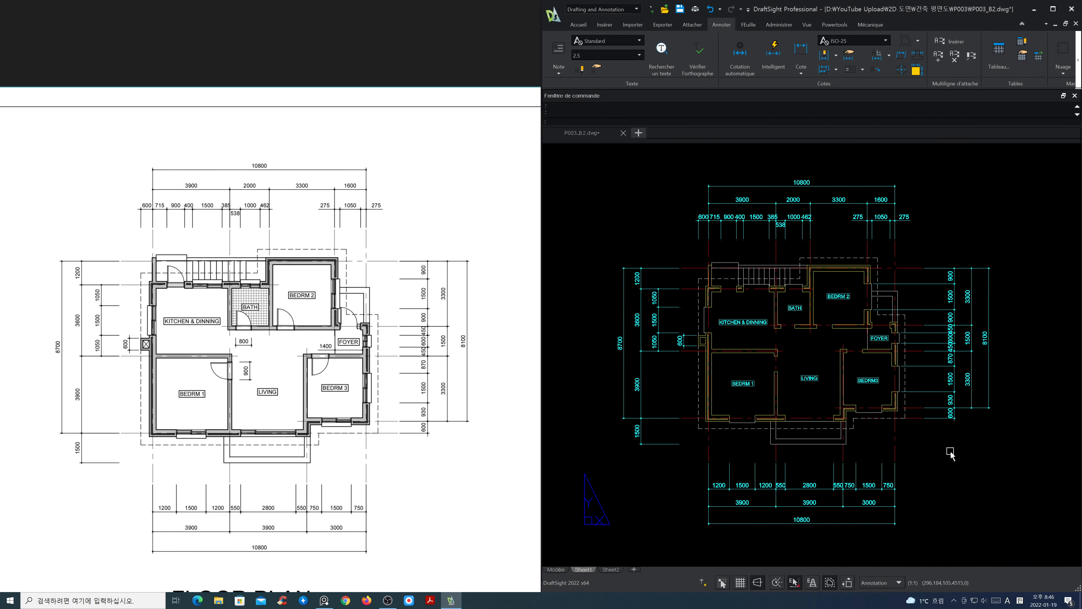
middle_drag(952, 452, 909, 452)
text(xl)
key(Return)
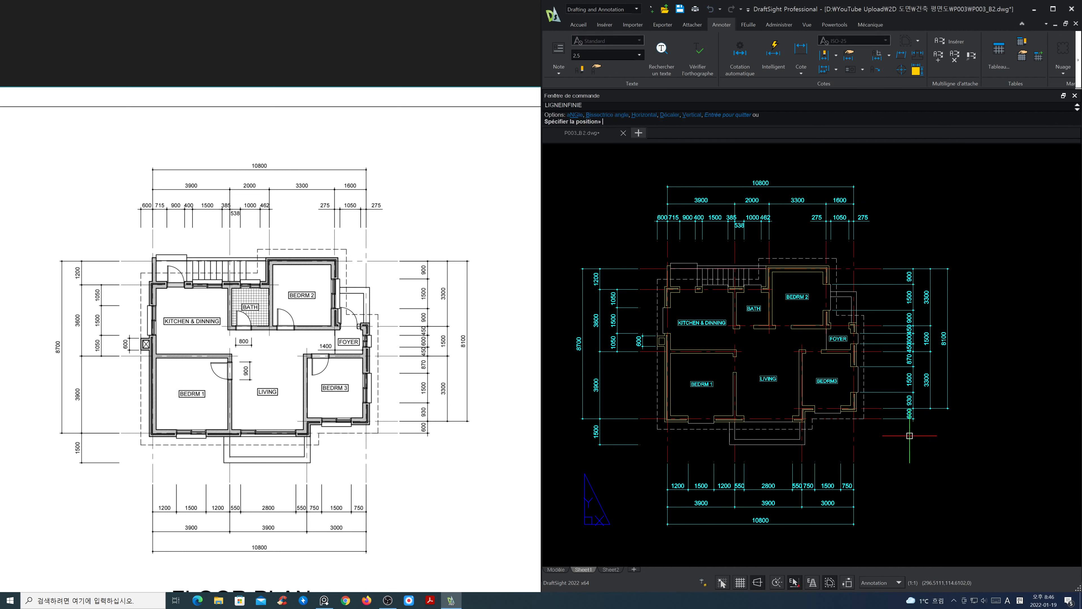
click(880, 418)
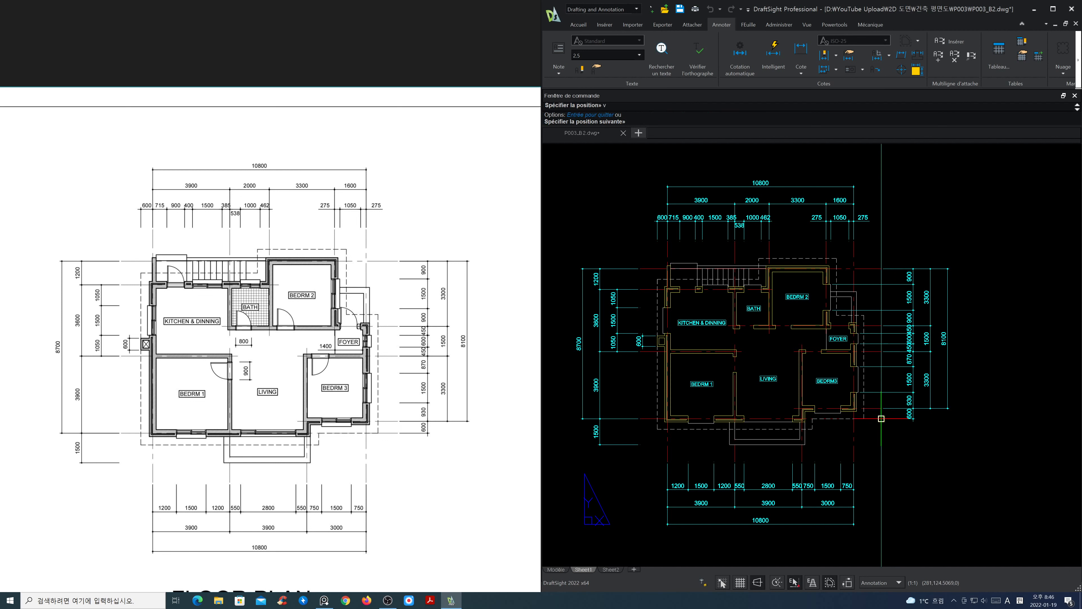
scroll(871, 420, up, 2)
key(Return)
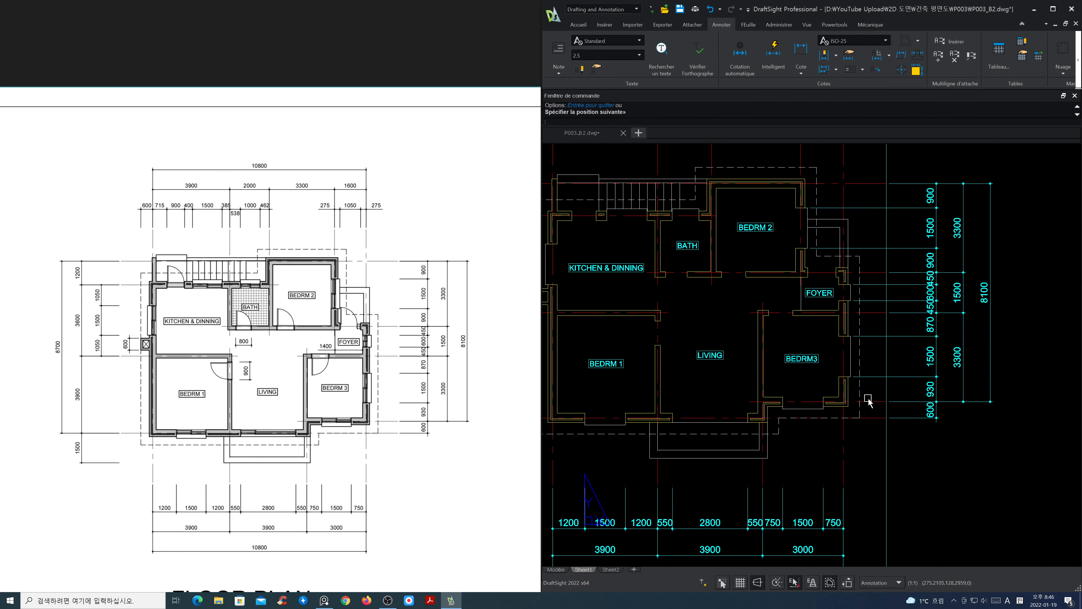
Stretch the extension line origins of the 450 to 930 dimensions beside FOYER and BEDRM3 to the vertical construction line.
scroll(867, 387, up, 2)
middle_drag(867, 387, 890, 455)
key(Return)
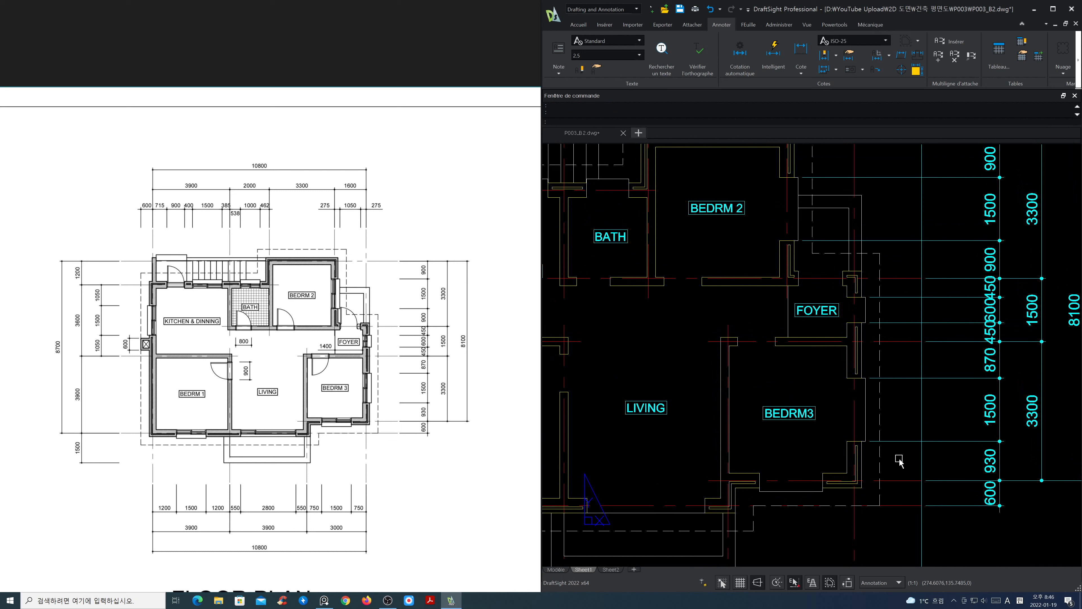
text(s)
key(Return)
click(905, 452)
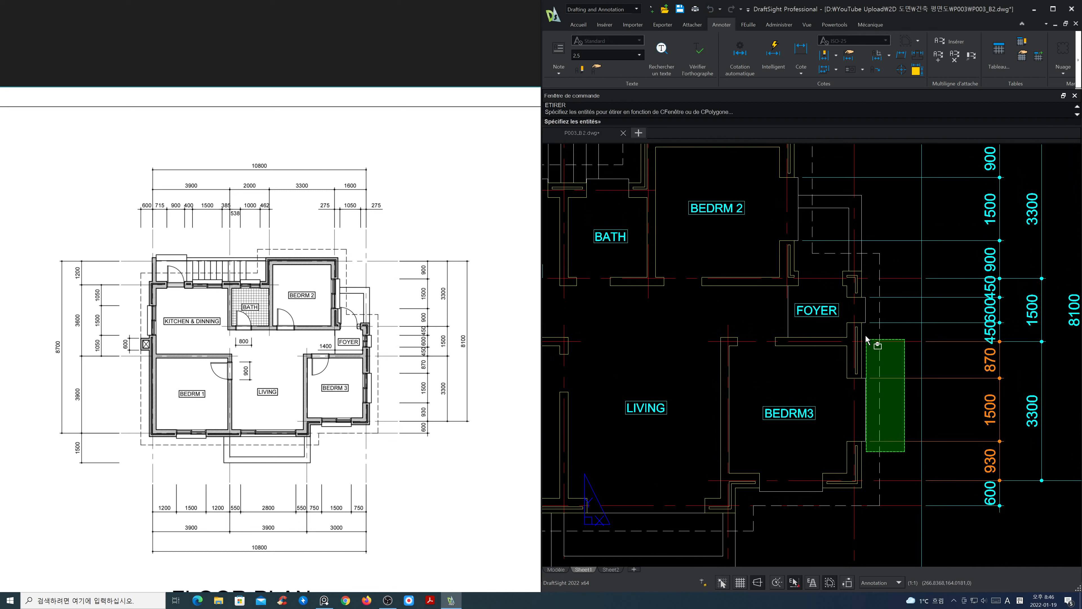
click(835, 289)
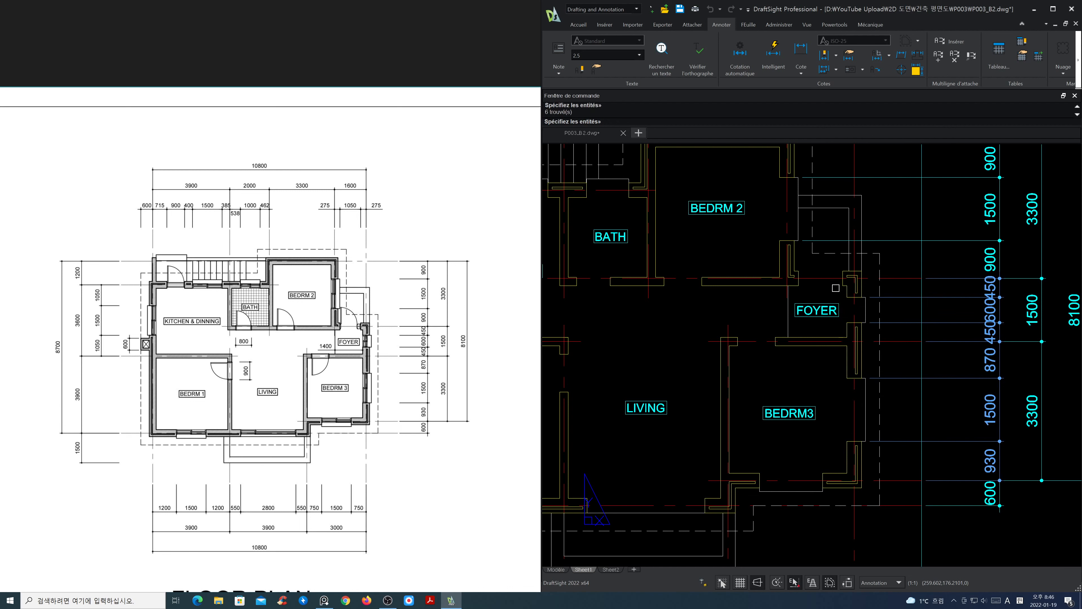
key(Return)
click(869, 442)
click(922, 441)
Stretch the extension line origins of the 900, 1500 and 900 dimensions beside BEDRM 2 to the vertical construction line.
middle_drag(908, 390, 936, 502)
key(Return)
click(857, 378)
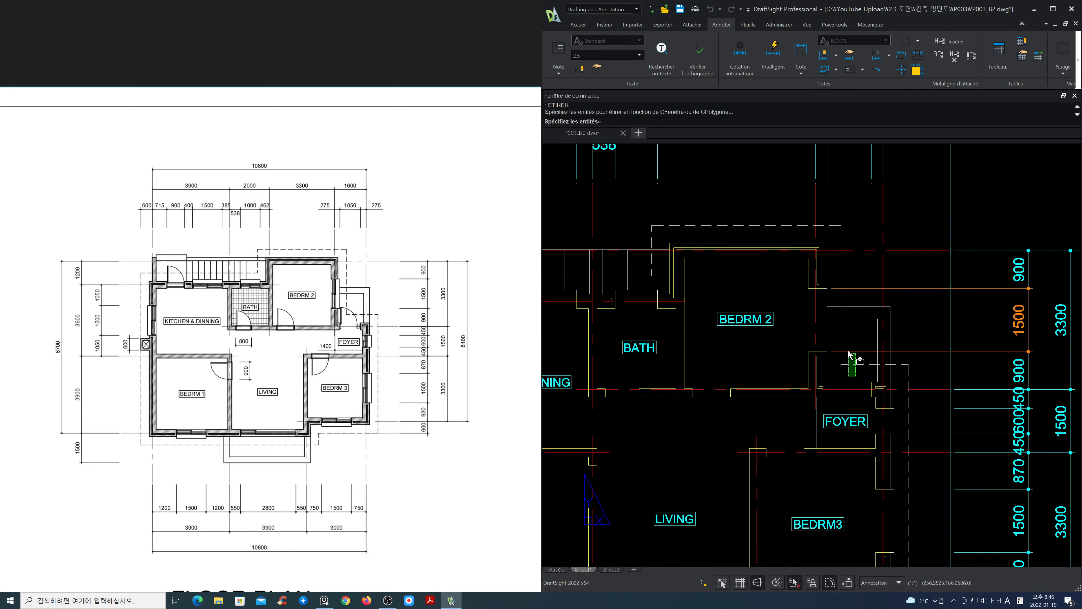
click(793, 272)
key(Return)
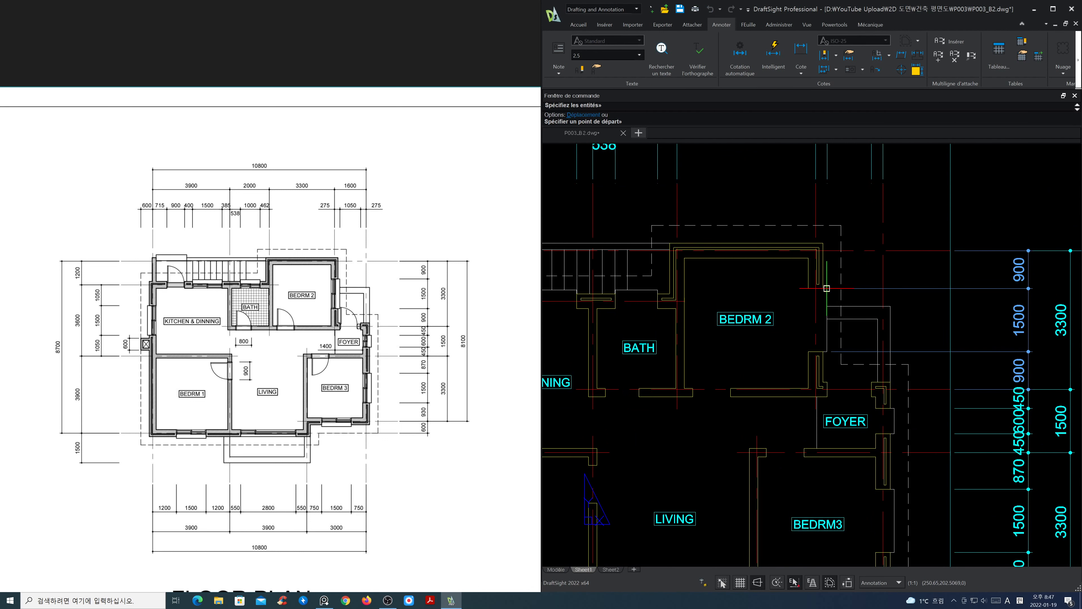
click(827, 288)
click(948, 291)
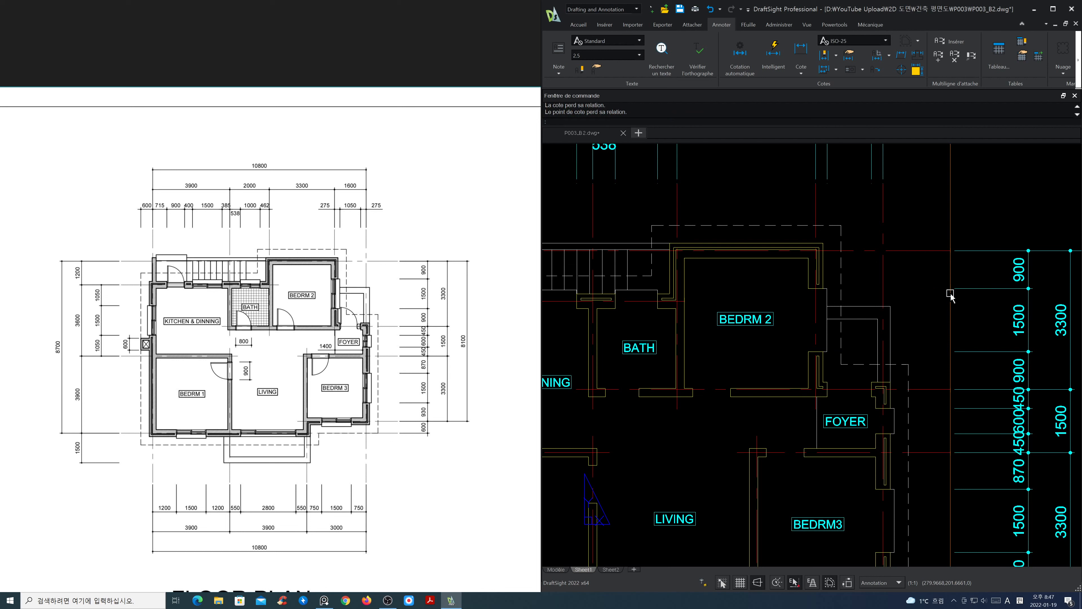
Delete the vertical construction line on the plan's right side.
scroll(950, 286, down, 3)
text(e)
key(Return)
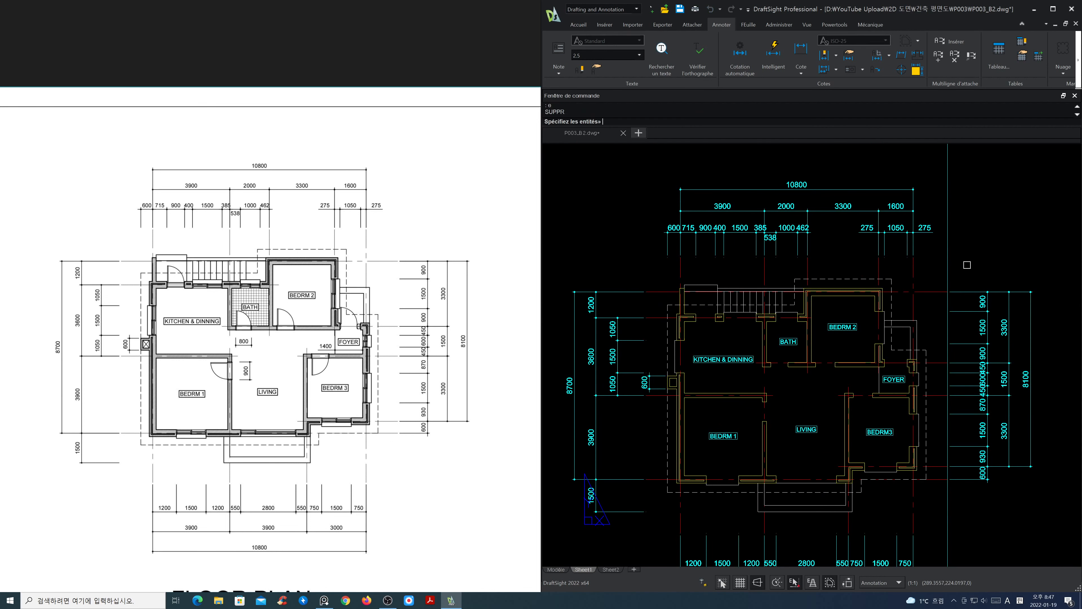
click(948, 266)
key(Return)
middle_drag(967, 491, 949, 397)
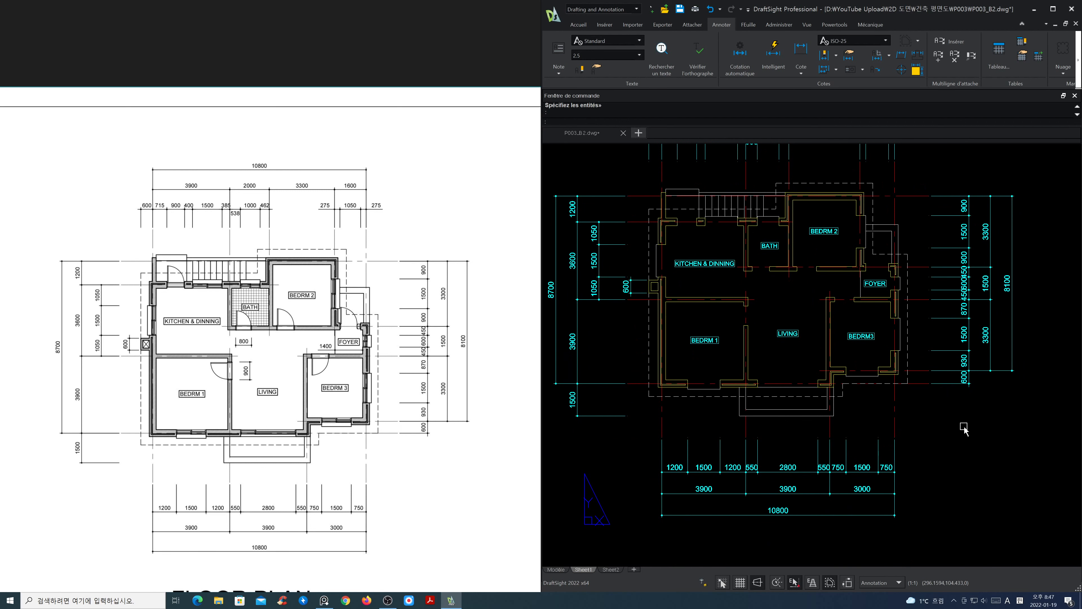
Examine the dimension columns on the plan's right side, especially the text spacing beside FOYER.
scroll(963, 347, up, 3)
middle_drag(1000, 344, 904, 435)
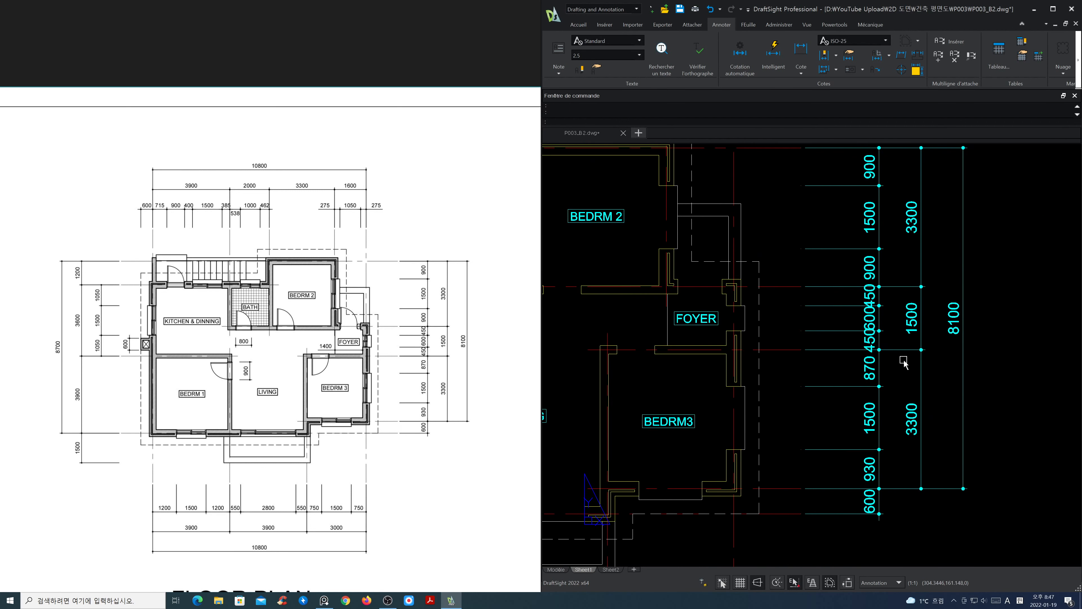
scroll(900, 363, down, 1)
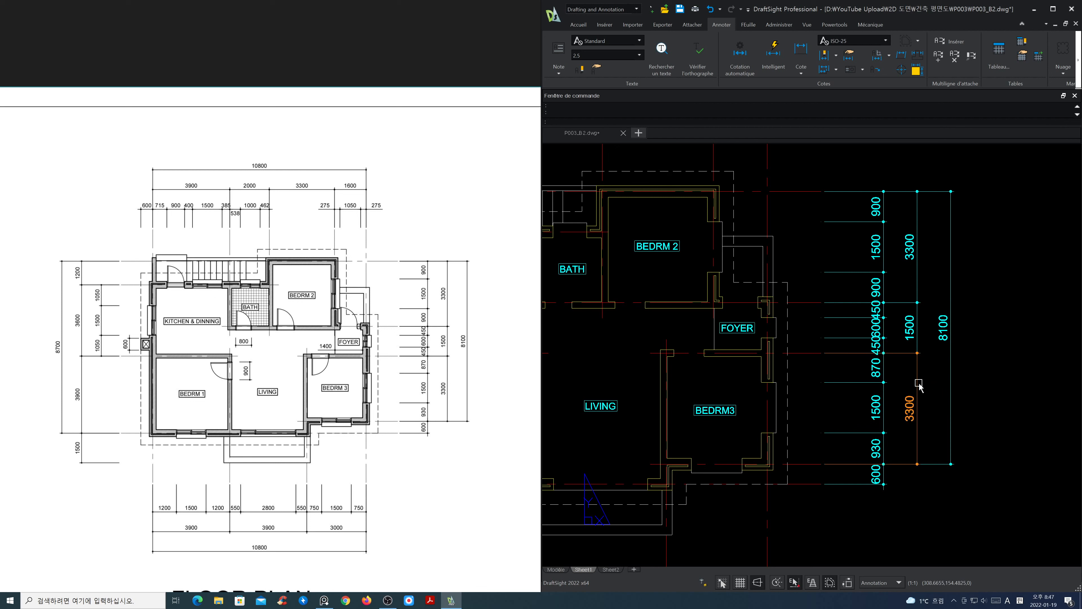
scroll(904, 368, up, 1)
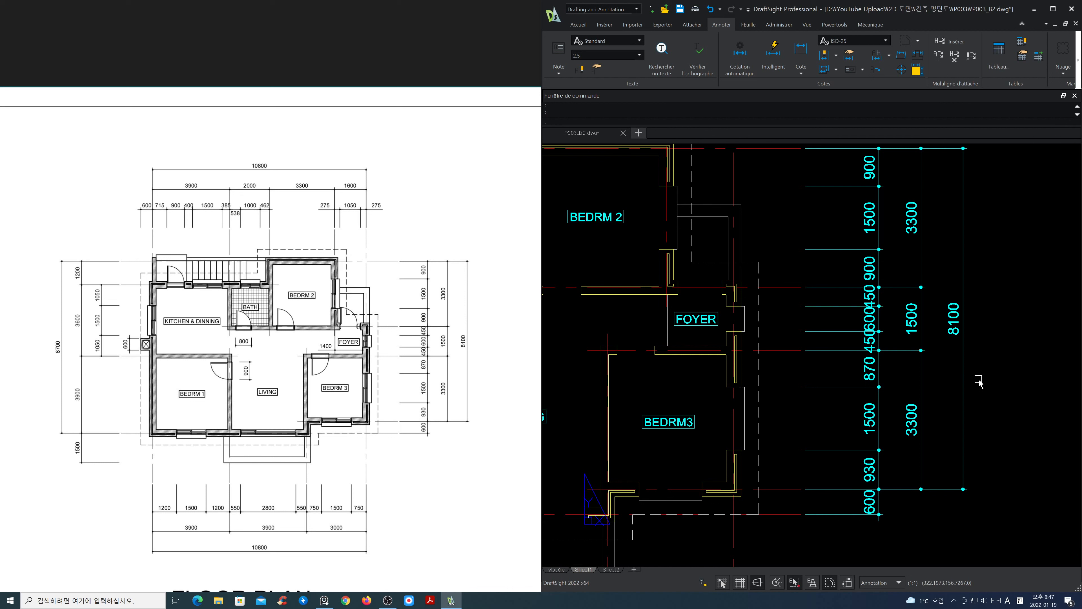
scroll(978, 381, down, 1)
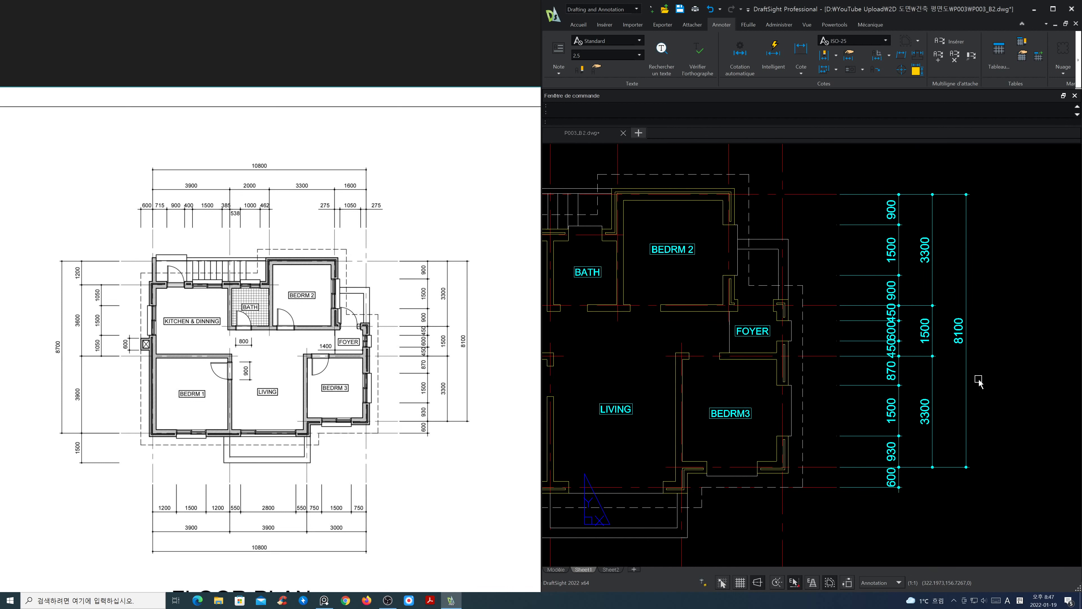
scroll(965, 377, up, 2)
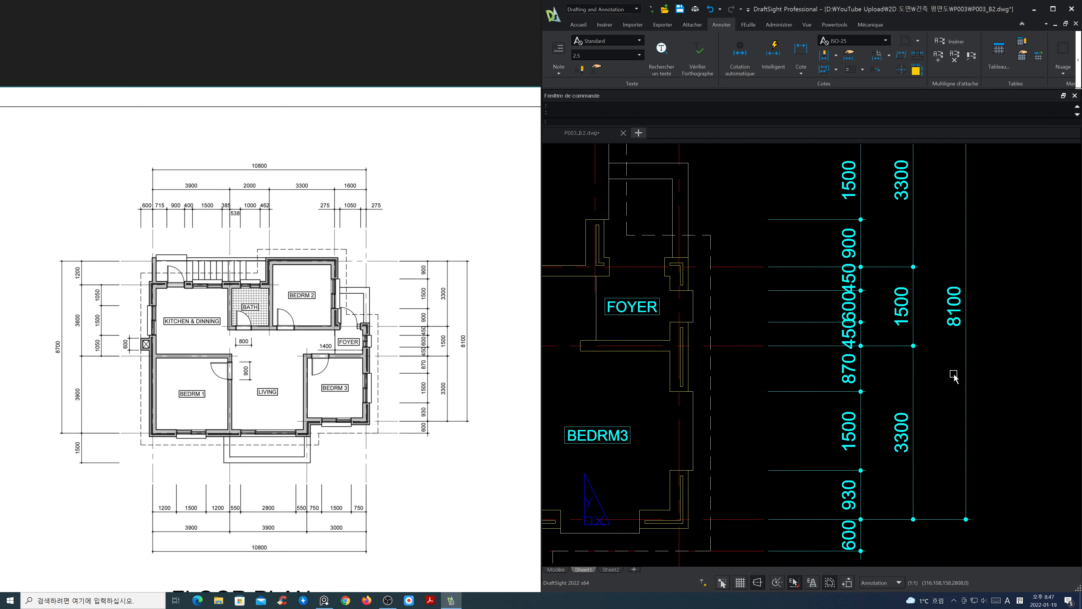
scroll(957, 374, down, 3)
scroll(901, 332, up, 5)
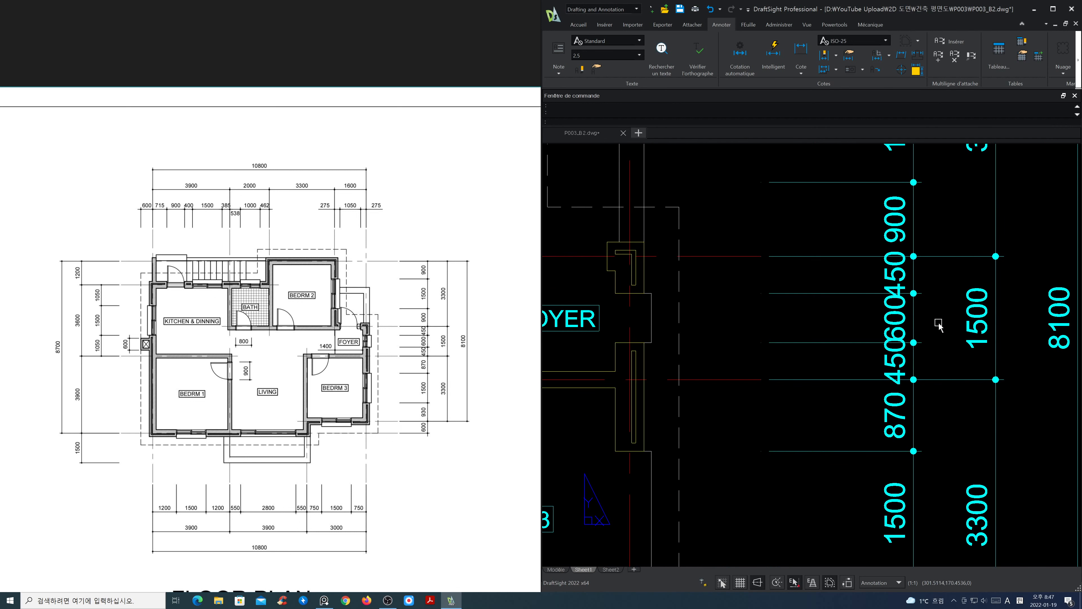
Set the vertical text position of the 600 dimension beside FOYER to Au-dessous in its properties.
text(mo)
key(Return)
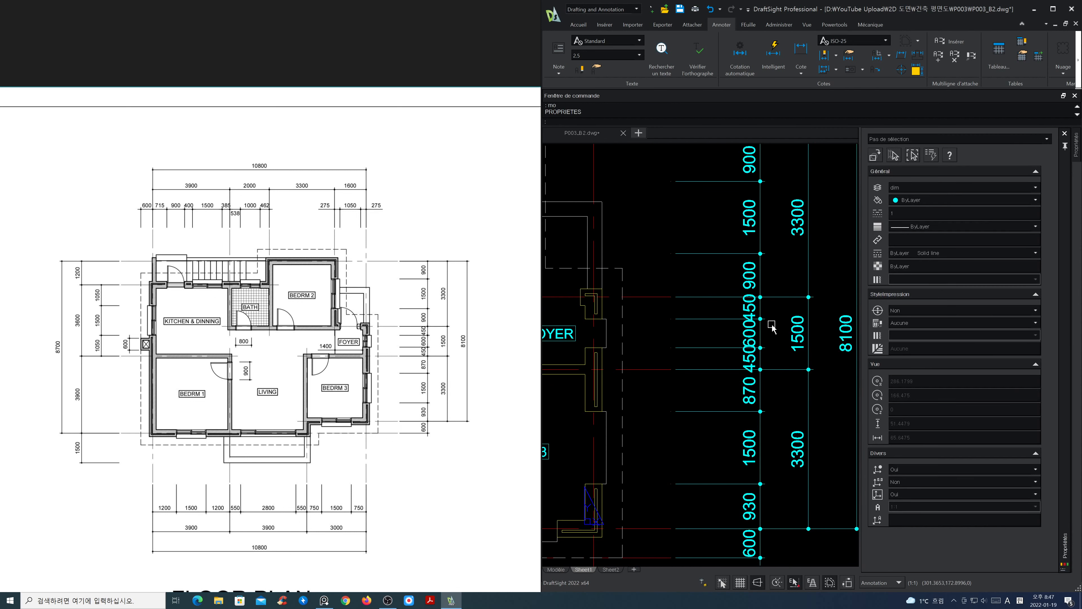
click(750, 337)
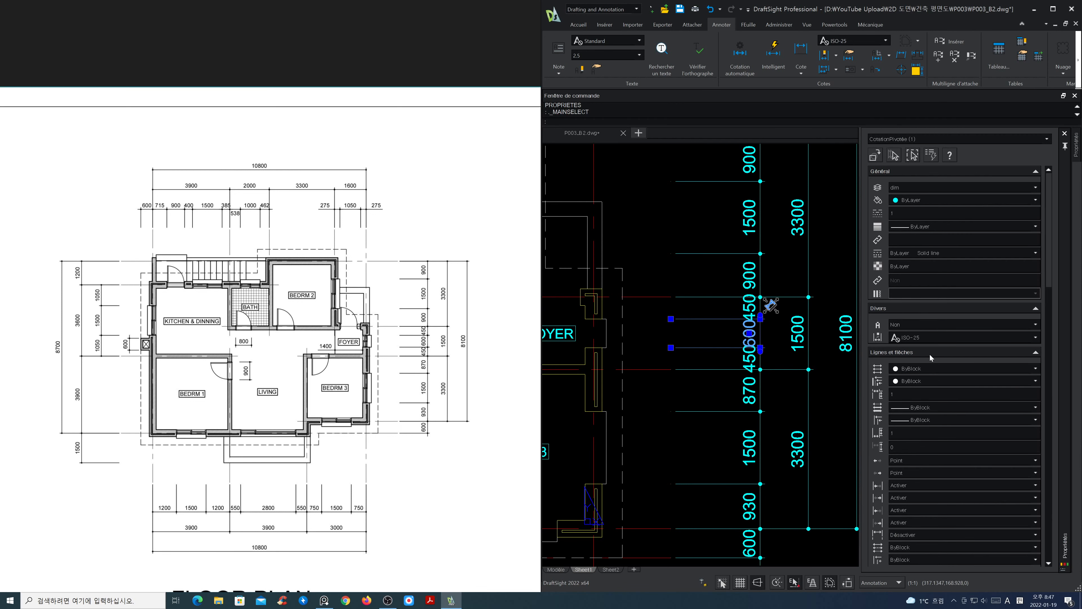
scroll(929, 353, down, 5)
scroll(931, 368, down, 2)
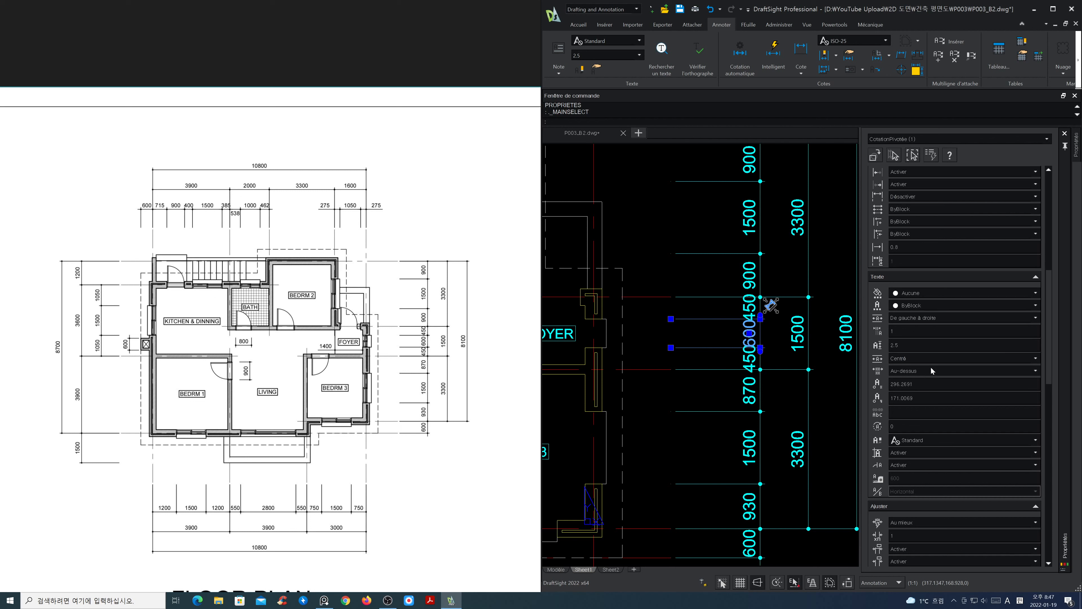
scroll(930, 366, down, 2)
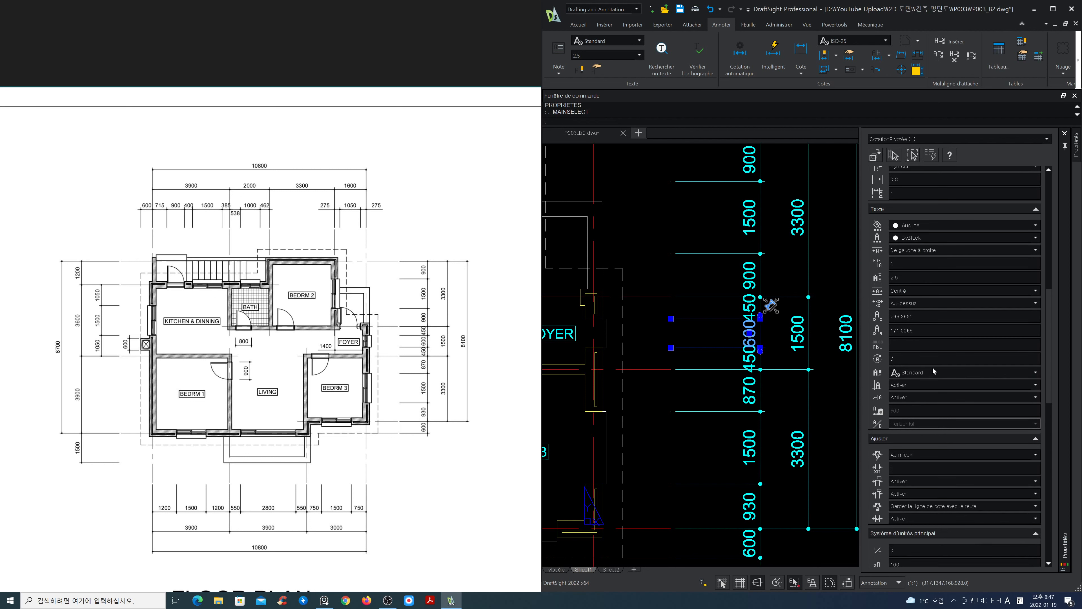
click(975, 303)
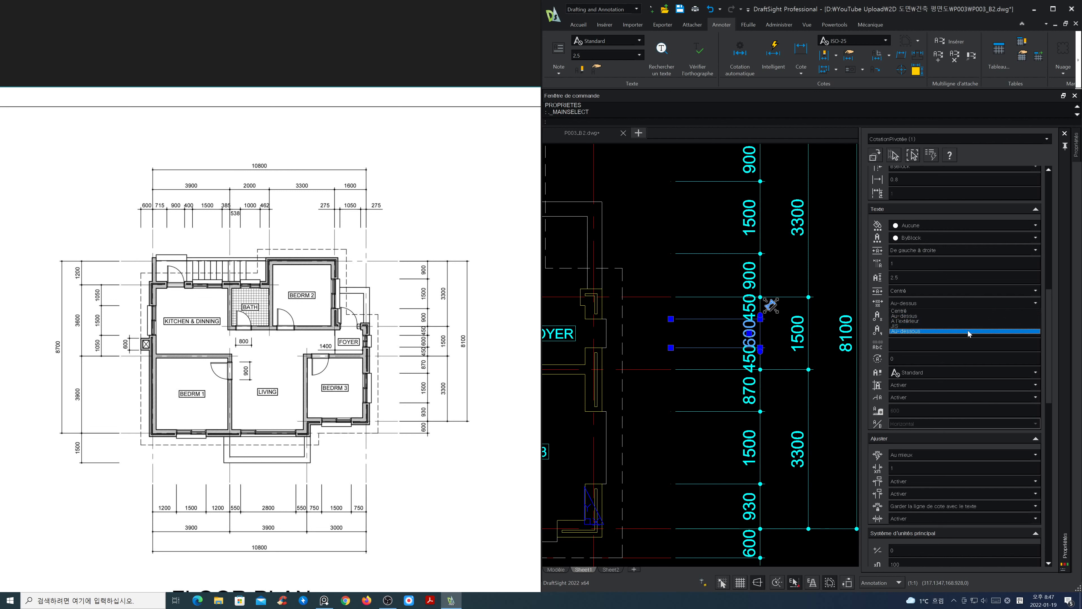
click(969, 332)
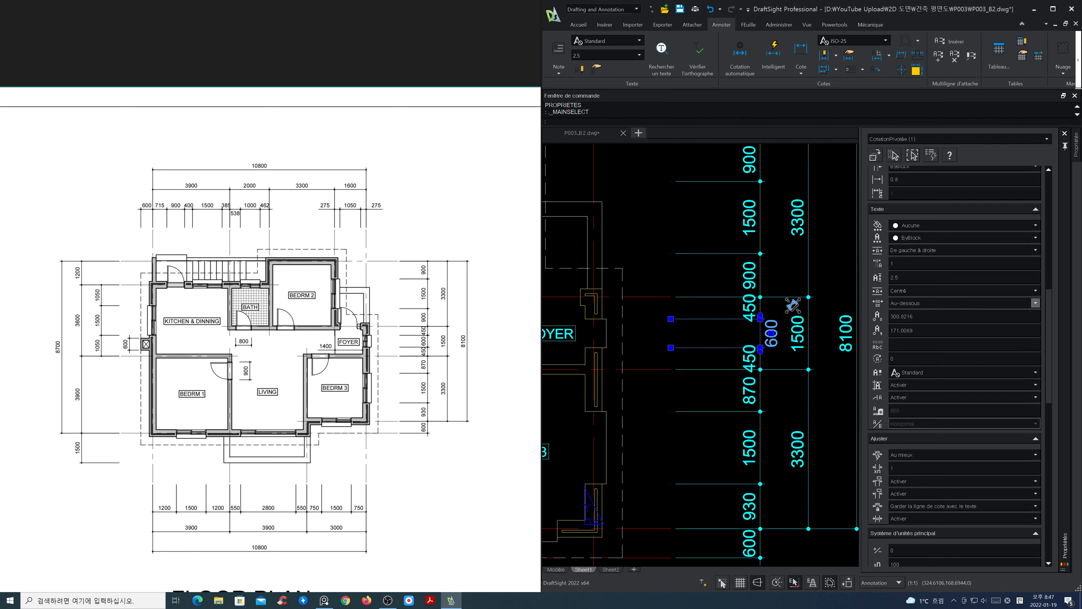
click(1065, 133)
key(Escape)
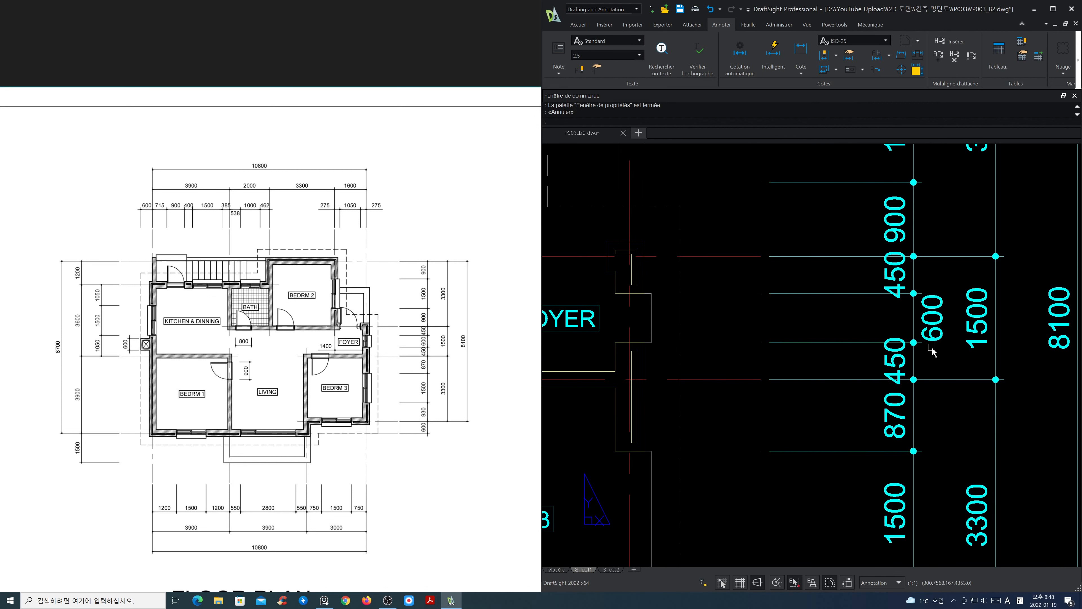
Check the dimensions around the whole floor plan against the reference drawing.
scroll(940, 350, down, 1)
scroll(937, 354, down, 2)
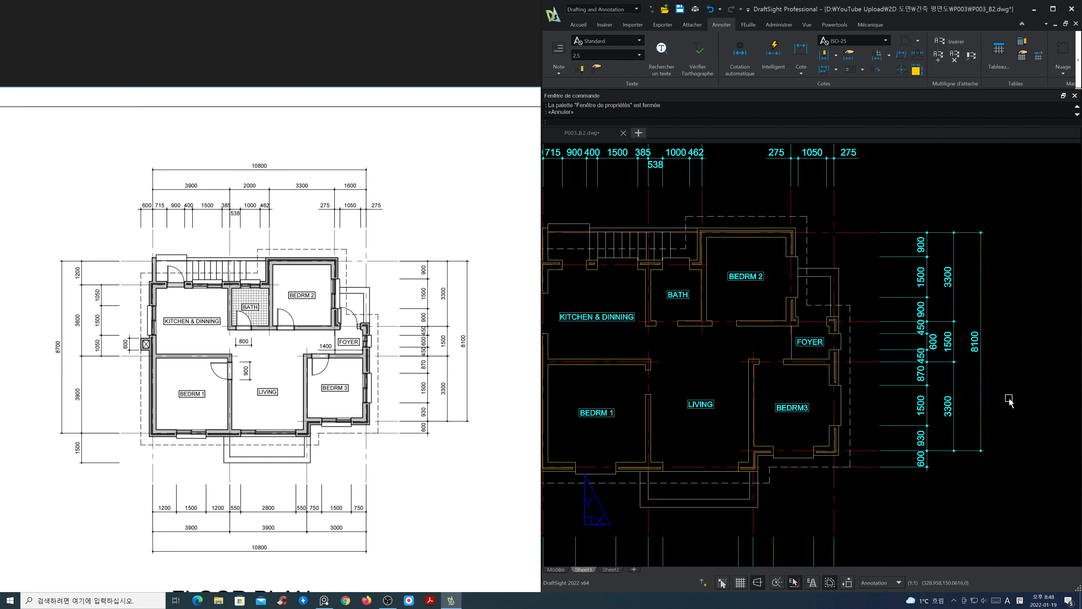
middle_drag(1004, 396, 982, 389)
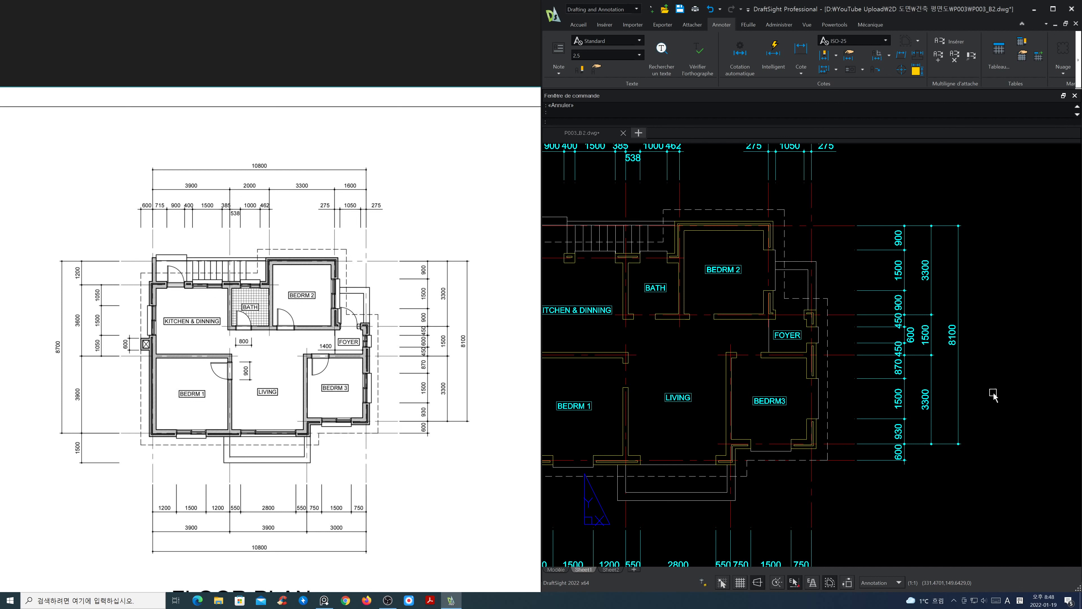
scroll(994, 394, down, 2)
scroll(978, 435, down, 1)
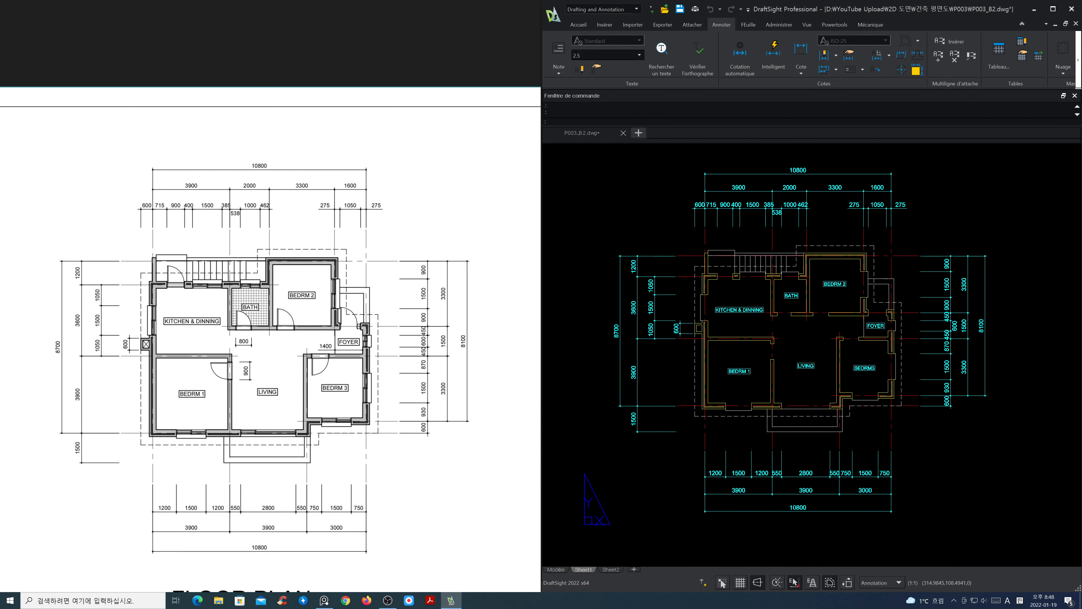
scroll(937, 434, down, 1)
middle_drag(927, 433, 926, 416)
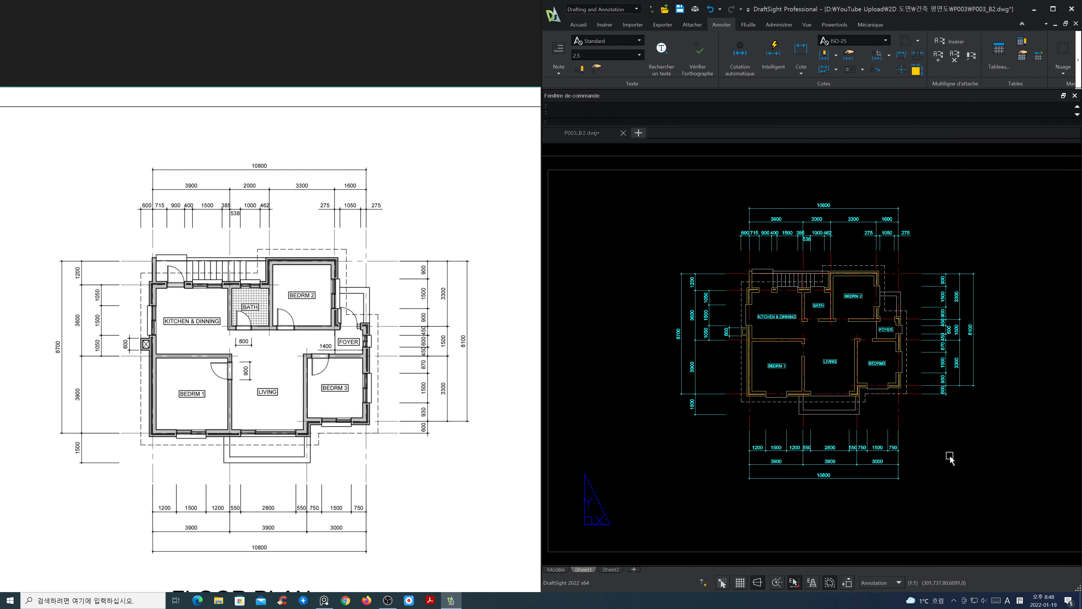
Add a horizontal linear dimension for the door opening in BATH's lower wall, with the dimension line below the wall.
scroll(817, 326, up, 5)
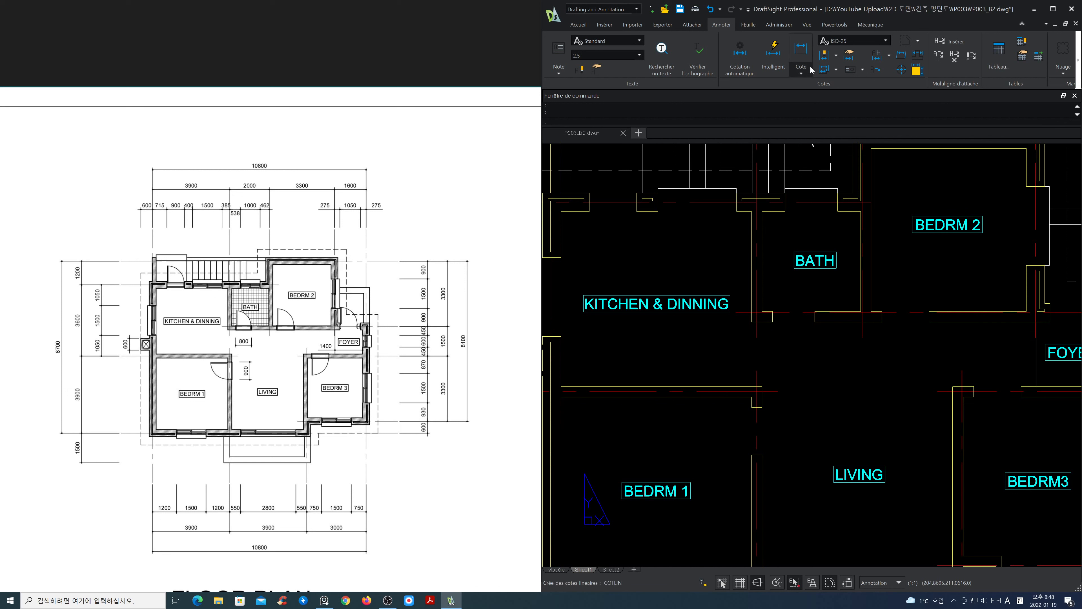
click(801, 49)
click(772, 321)
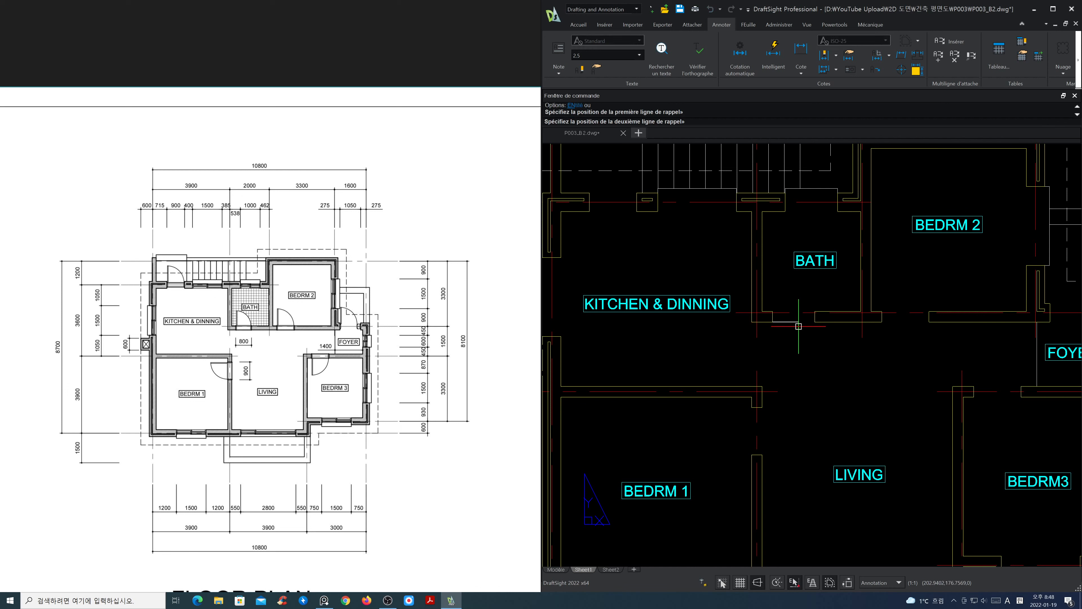
click(815, 322)
click(821, 361)
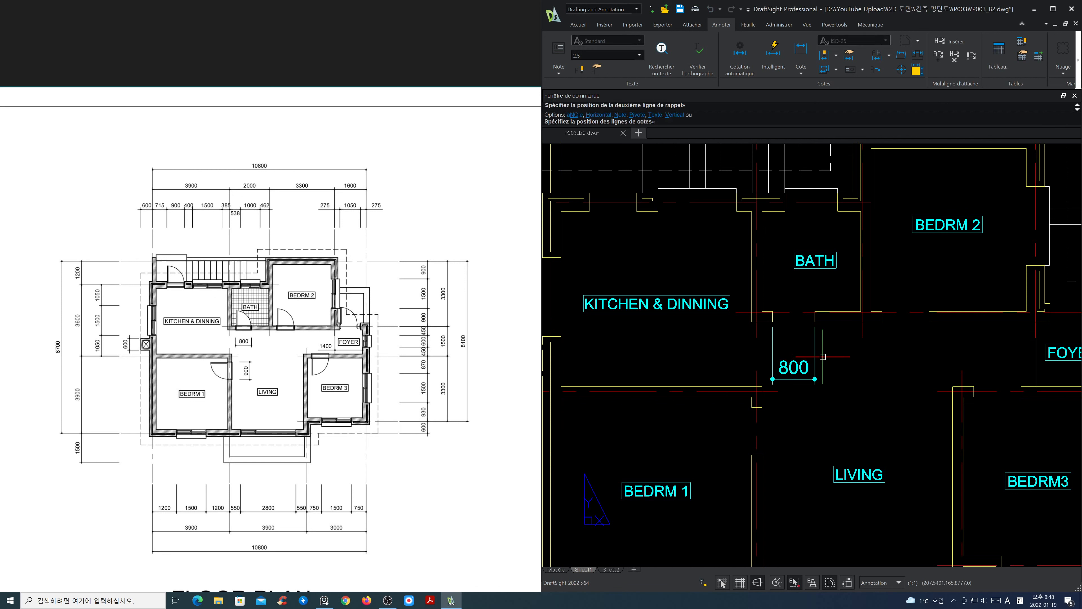
Stretch the dimension line of the BATH door opening upward, closer to the wall.
text(s)
key(Return)
click(851, 407)
click(775, 373)
key(Return)
click(722, 360)
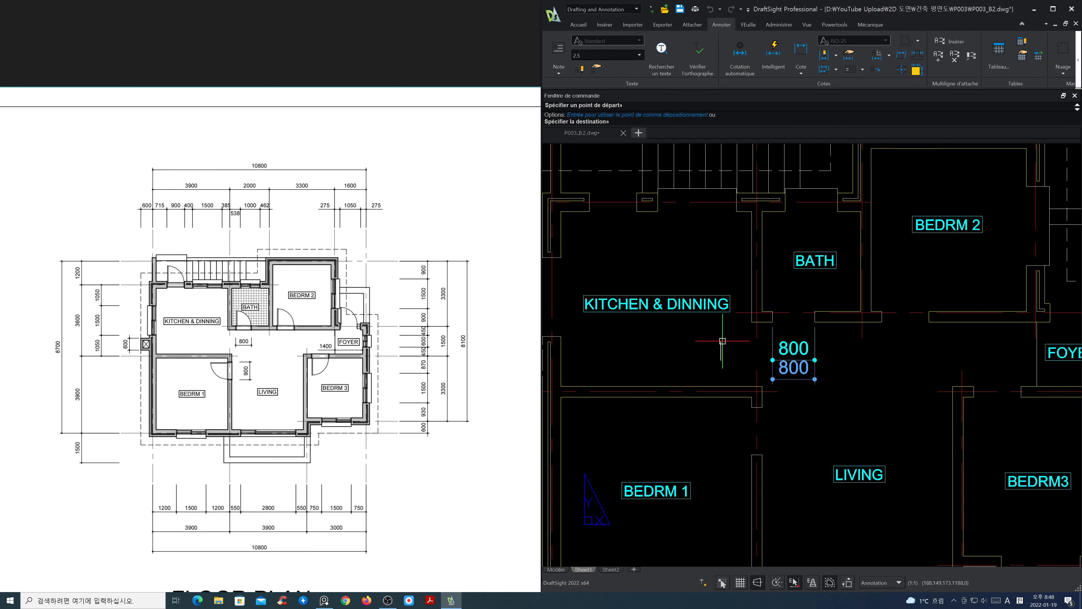
click(722, 341)
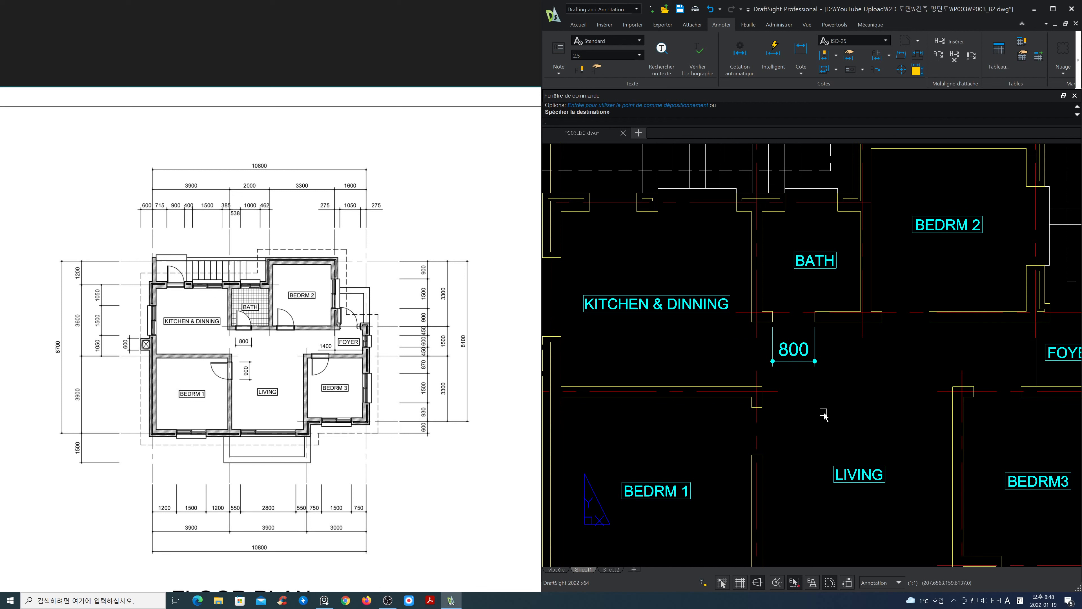
key(Return)
key(Escape)
Add a vertical linear dimension for the opening between BEDRM 1 and LIVING, with the dimension line on the LIVING side.
click(801, 48)
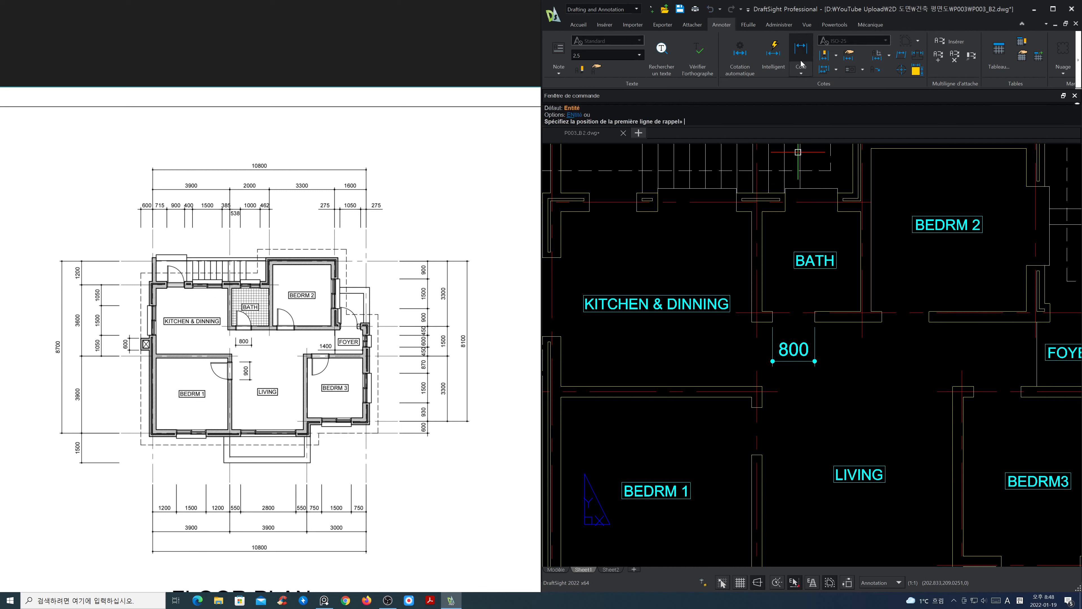
click(761, 454)
click(762, 408)
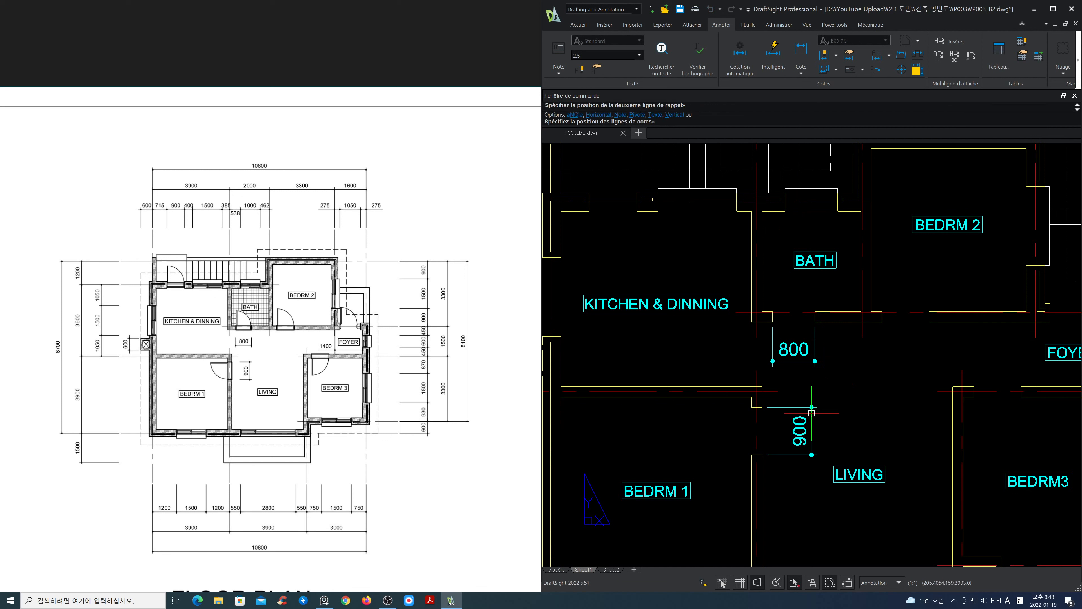
click(812, 413)
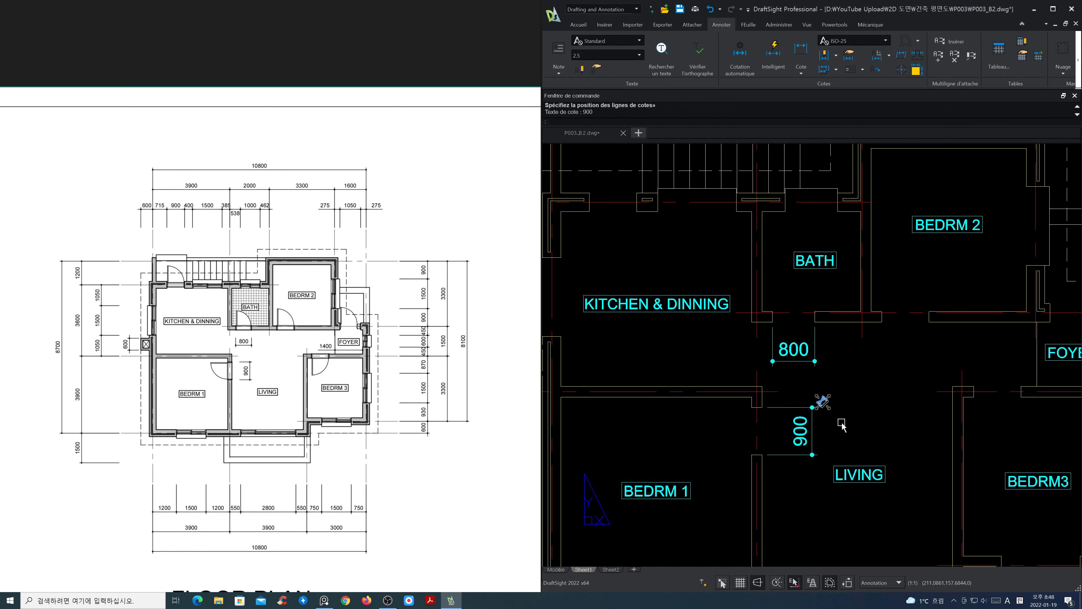
key(Escape)
mouse_move(878, 428)
middle_down()
mouse_move(793, 426)
mouse_move(785, 435)
middle_up()
middle_drag(915, 416, 754, 427)
scroll(906, 394, up, 1)
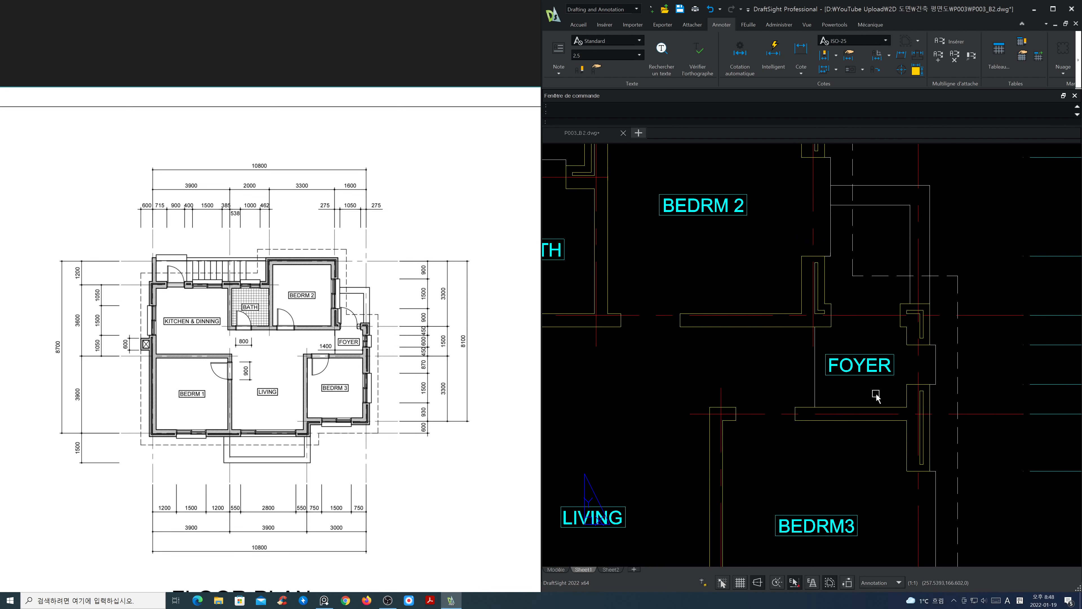
click(801, 49)
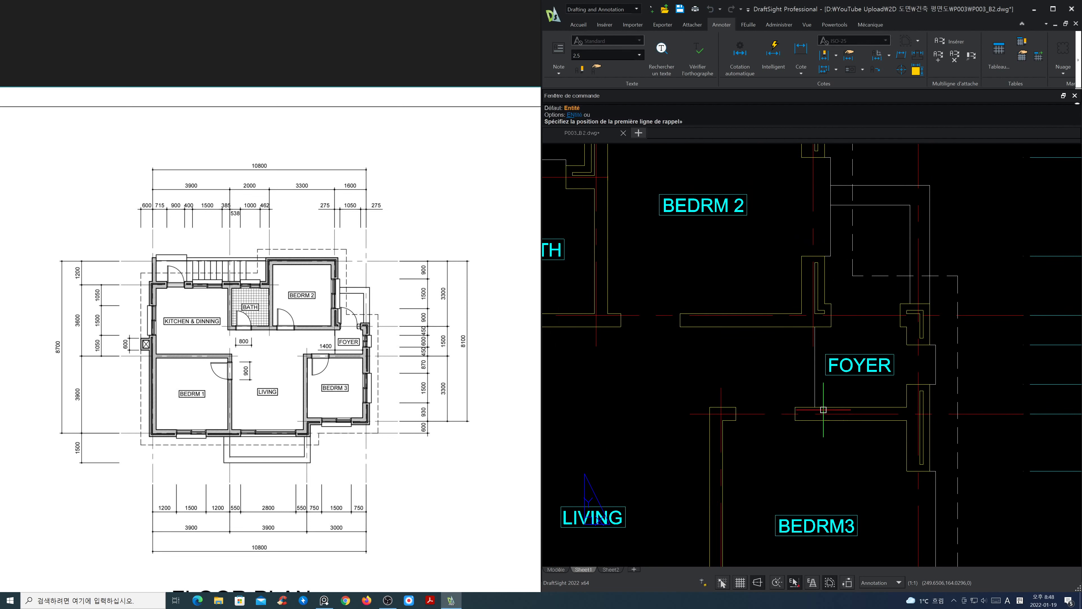
click(811, 404)
click(900, 385)
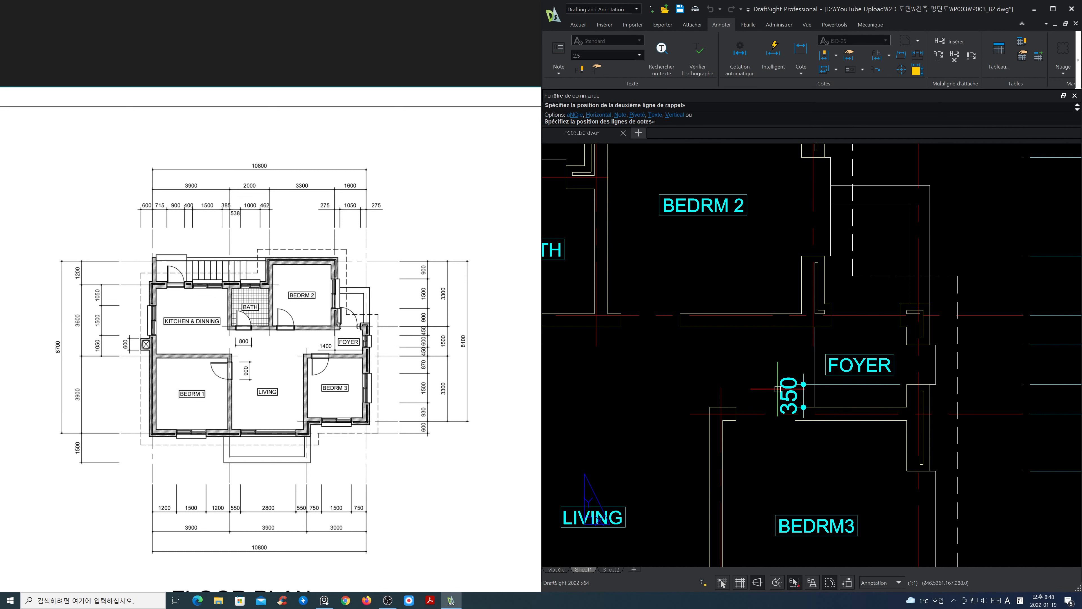
key(F3)
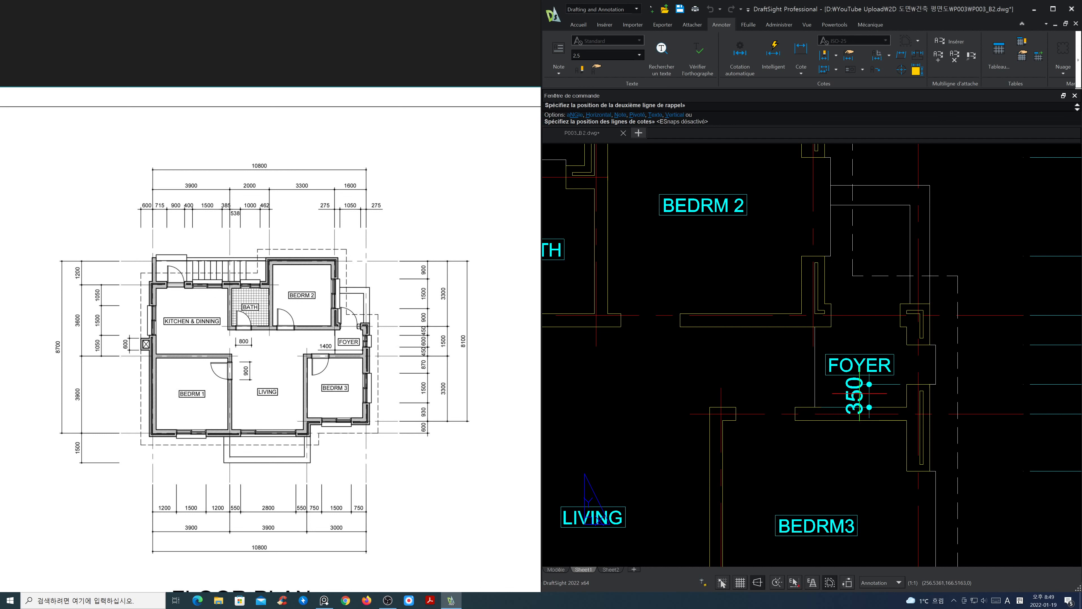
key(Escape)
Add a horizontal linear dimension across FOYER's width, from its threshold line to the wall recess, placed above the FOYER label.
middle_drag(833, 432, 837, 451)
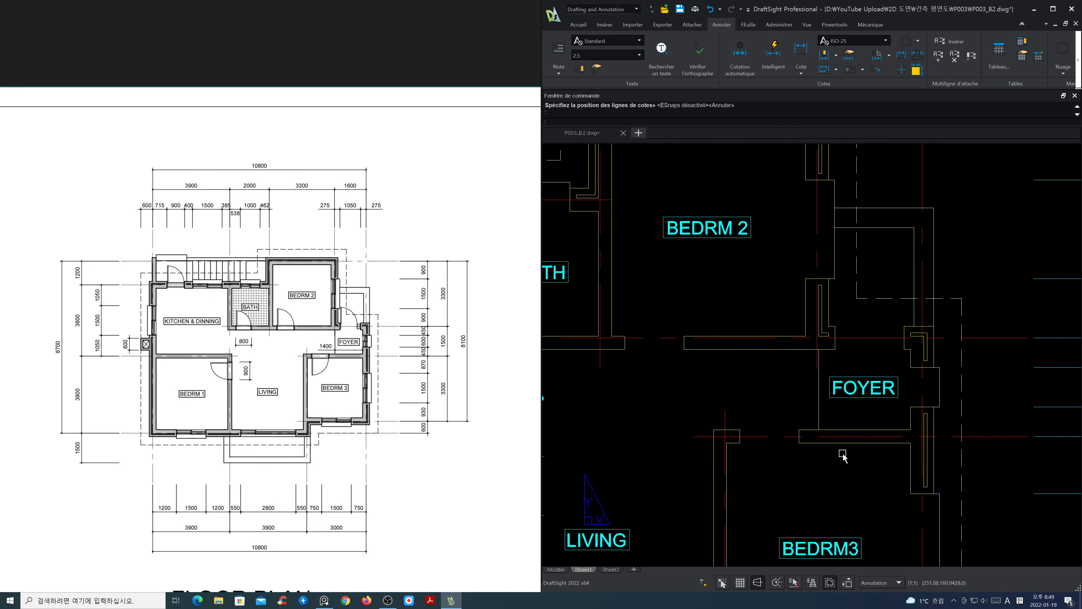
click(806, 61)
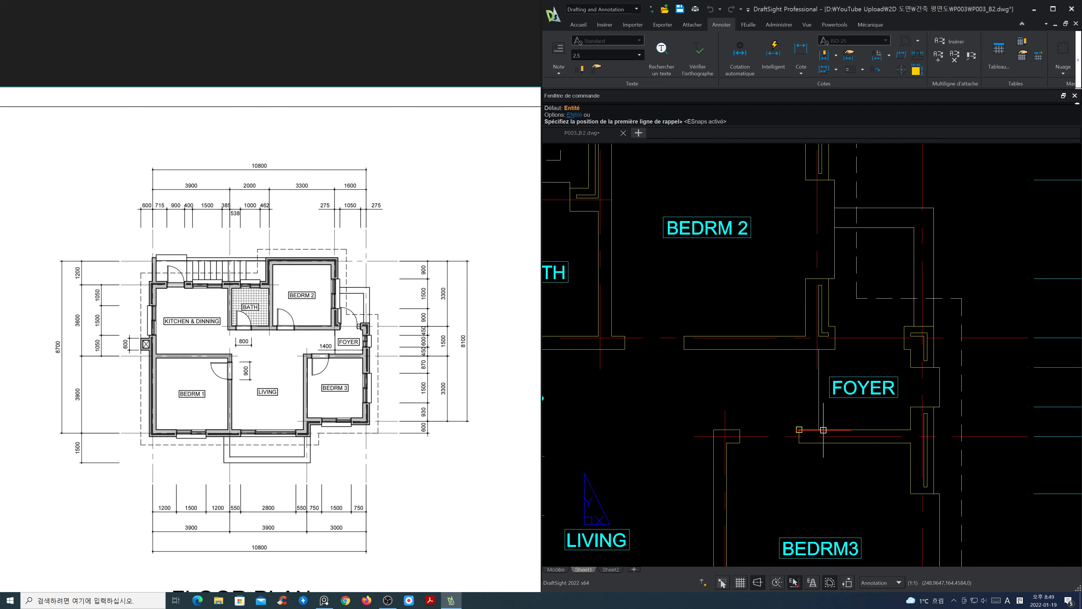
click(818, 430)
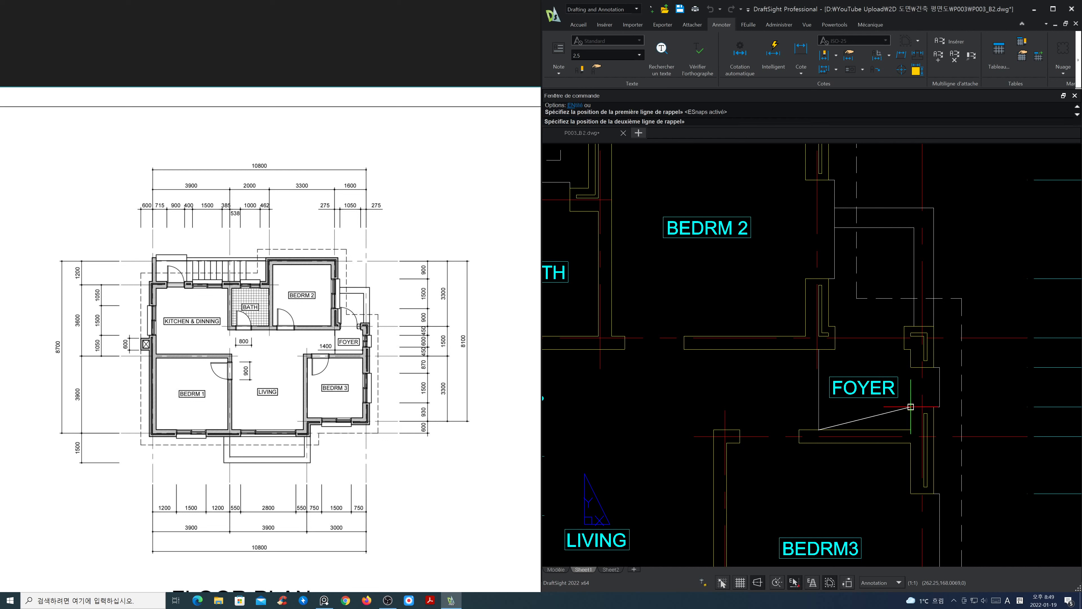
click(910, 429)
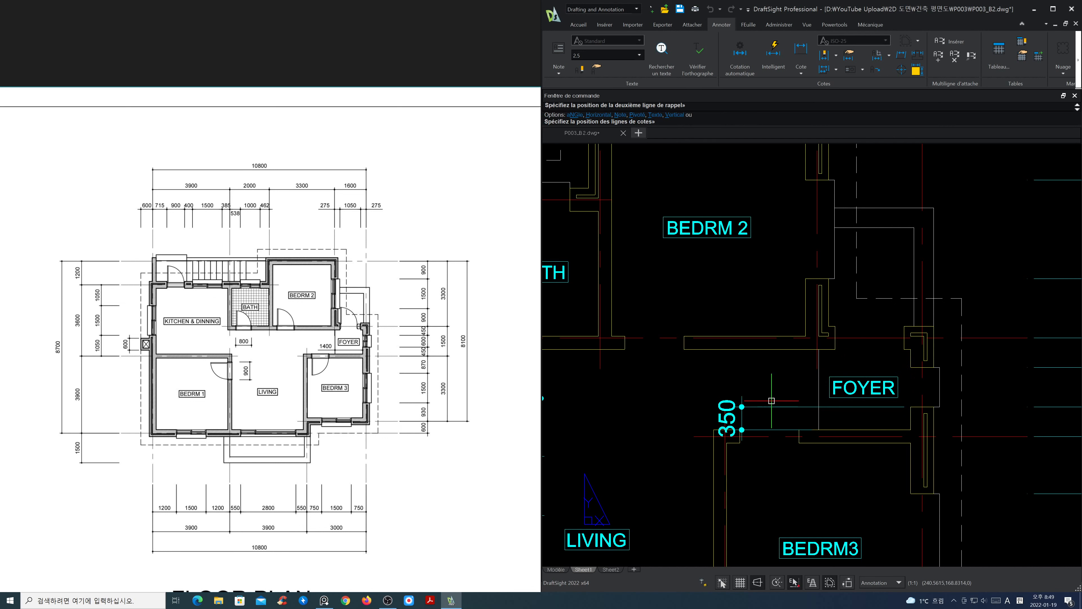
click(869, 369)
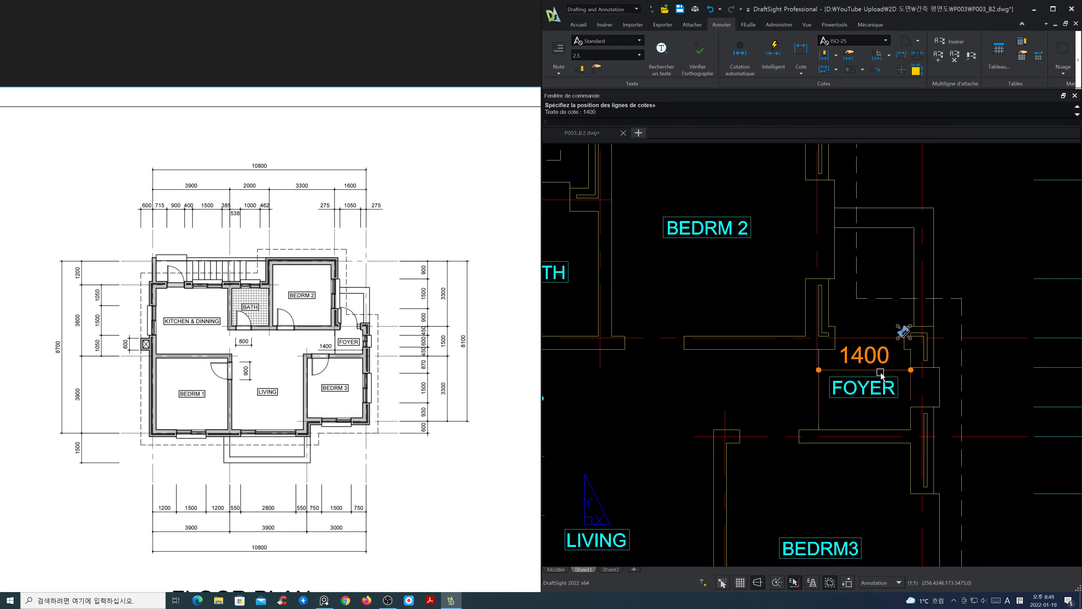
Stretch FOYER's width dimension line below the room label and shift its text outside the extension line, toward LIVING.
click(869, 361)
click(865, 355)
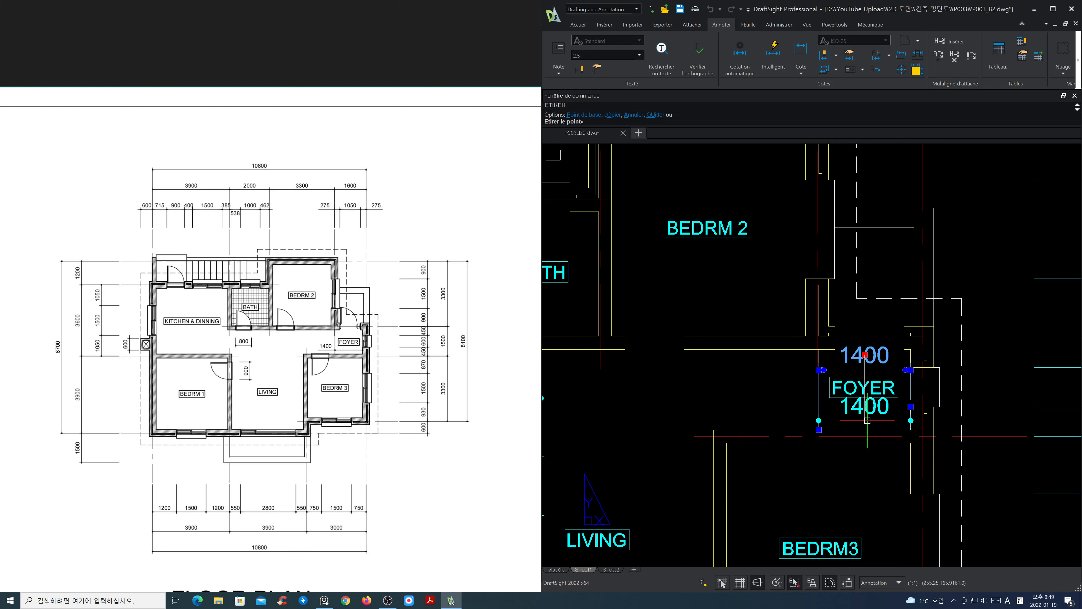
click(864, 419)
click(865, 421)
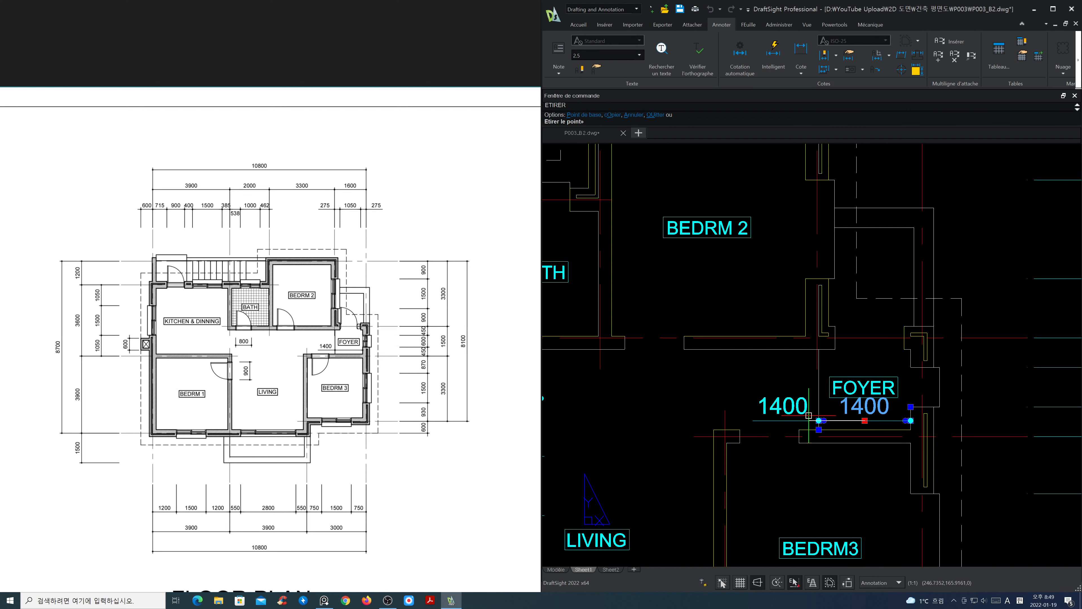
click(784, 420)
key(Escape)
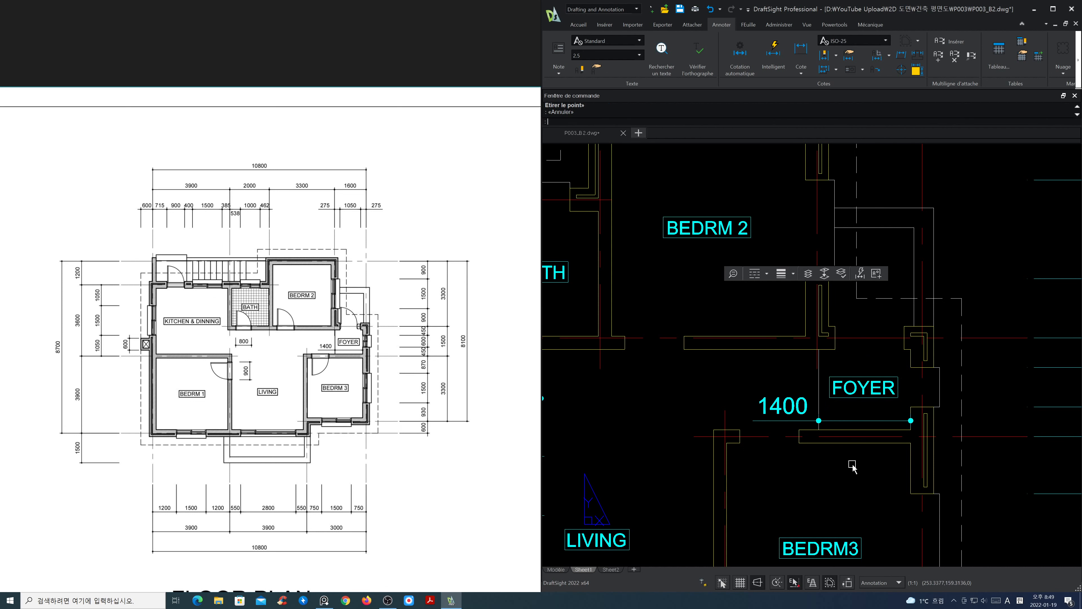
key(Escape)
Open the properties of FOYER's width dimension and look through its text, fit and primary unit settings.
scroll(852, 466, down, 3)
middle_drag(809, 482, 841, 429)
scroll(882, 414, up, 3)
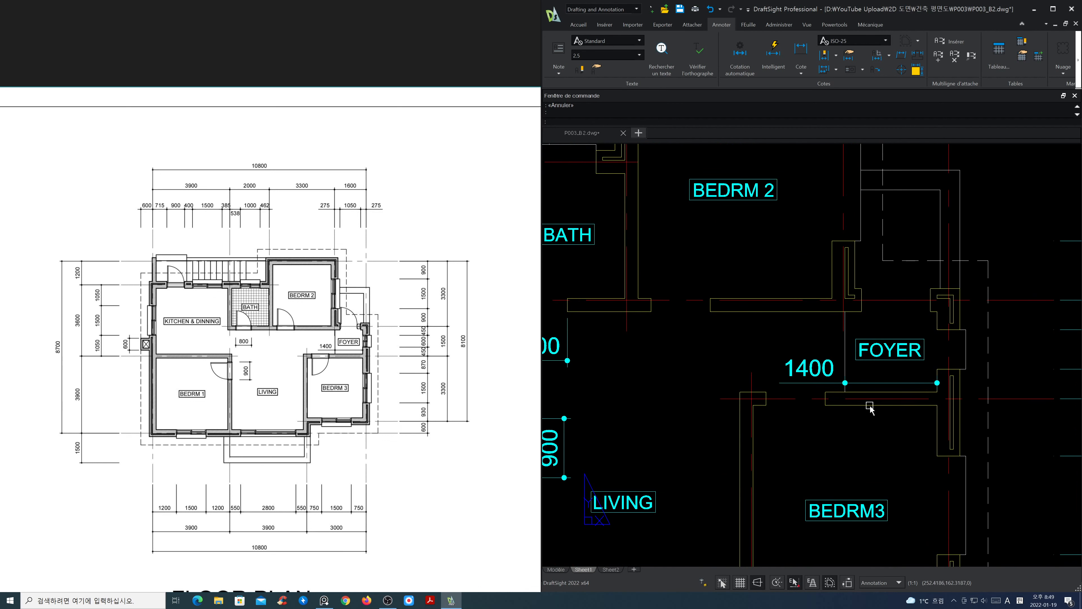
click(816, 381)
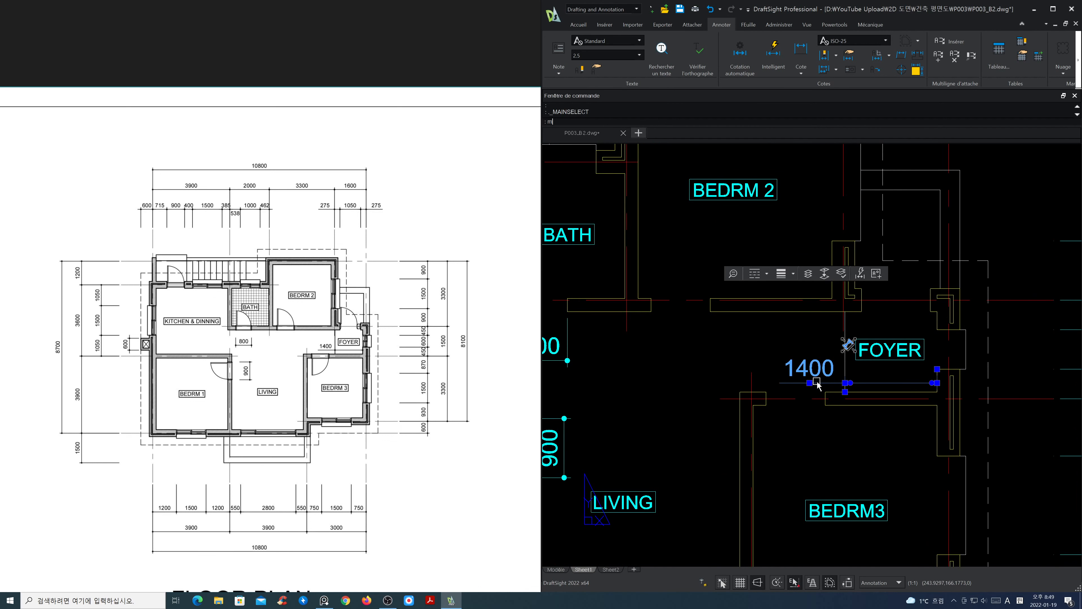
text(mo)
key(Return)
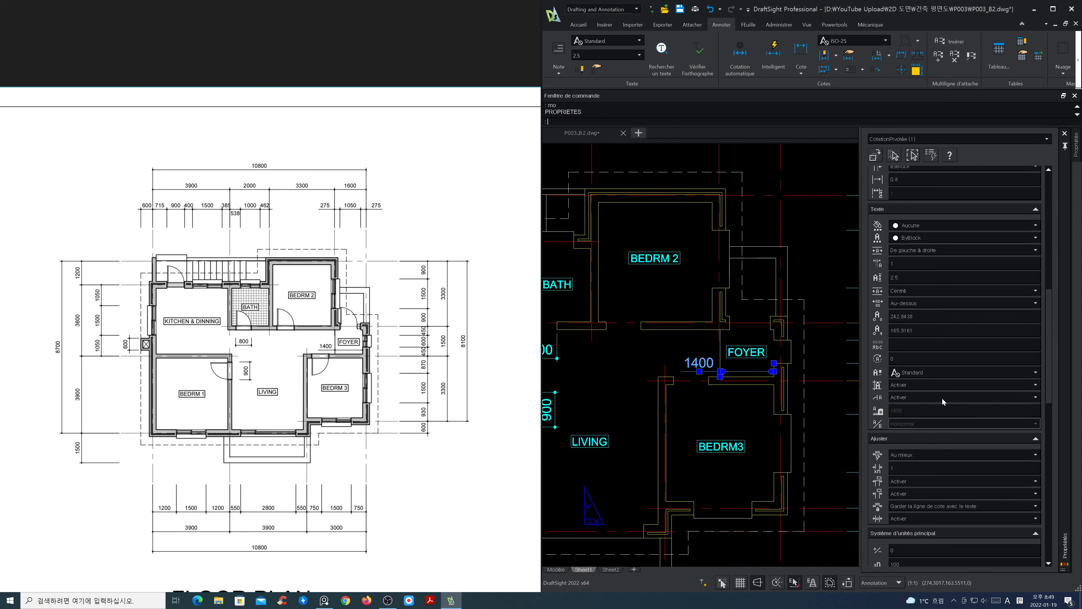
scroll(943, 399, down, 3)
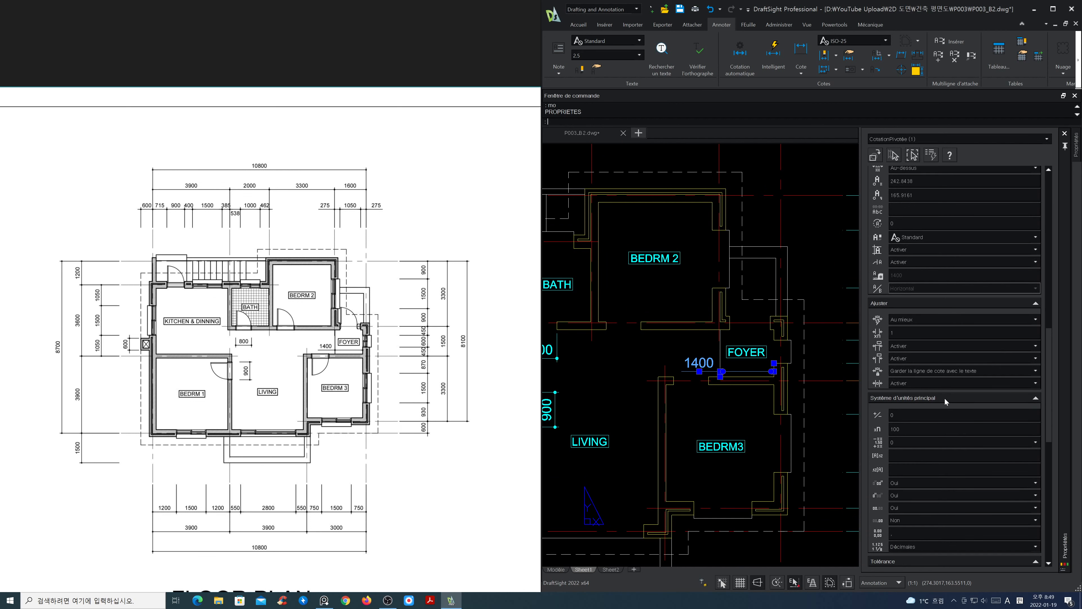
scroll(943, 399, up, 2)
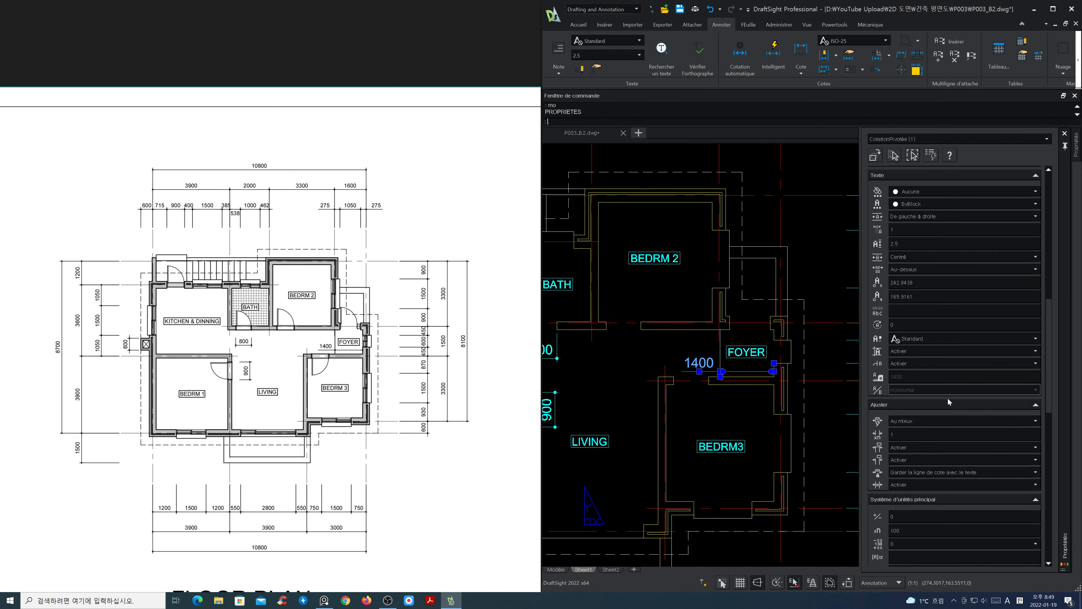
key(Escape)
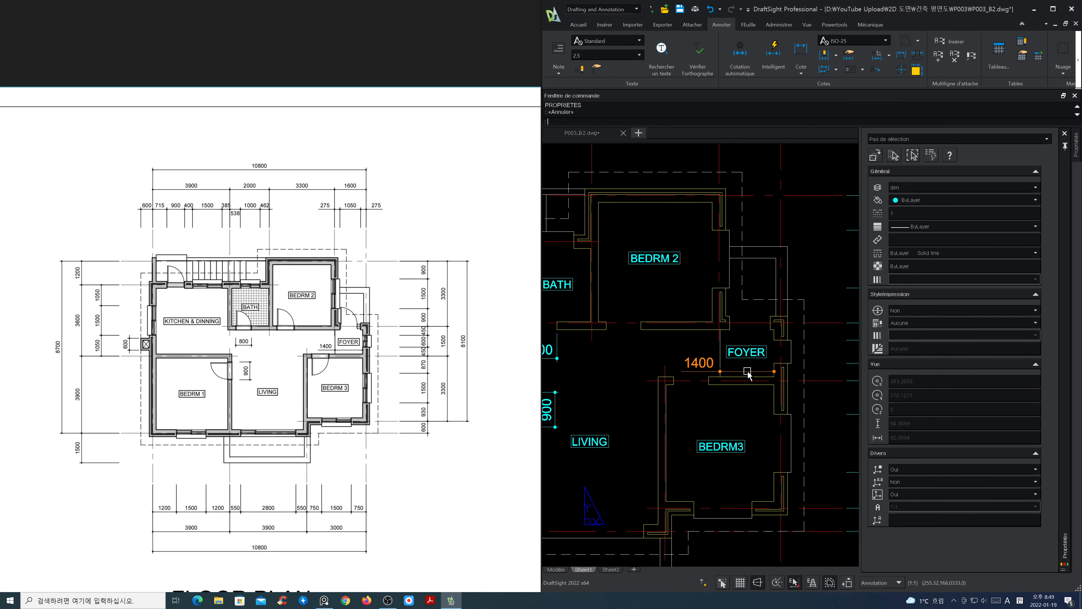
Set one extension line of FOYER's width dimension to Désactiver in its line and arrow properties, leaving the properties closed.
click(749, 372)
scroll(943, 397, down, 3)
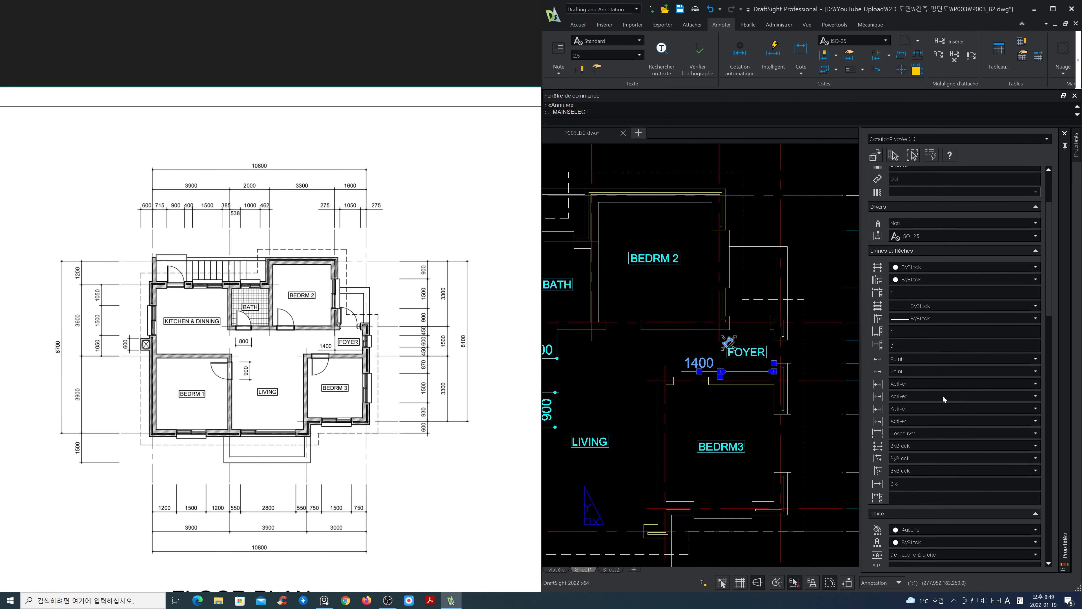
scroll(943, 398, down, 1)
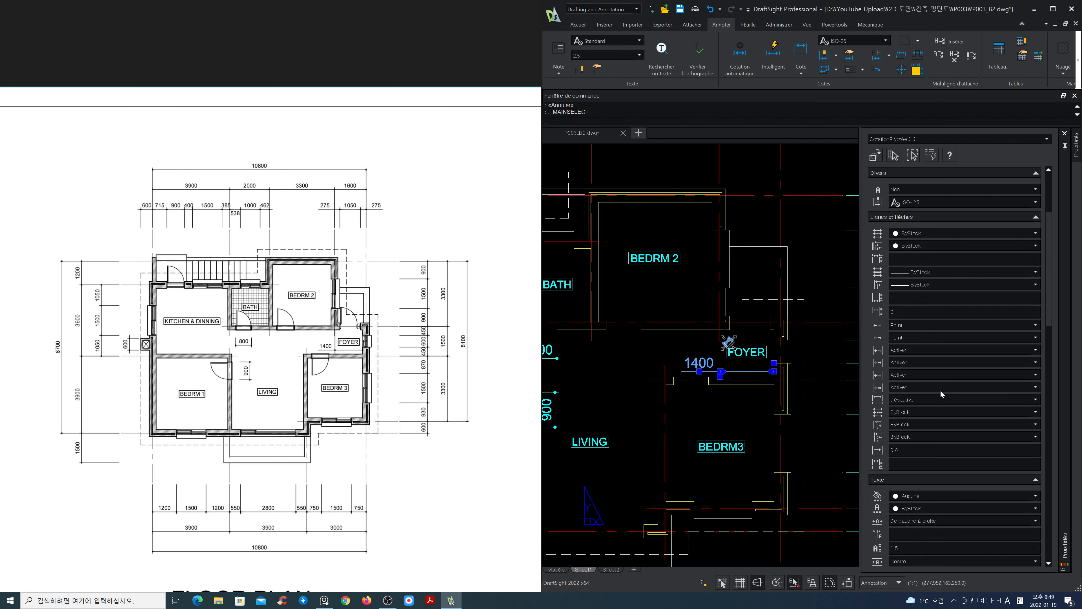
click(937, 377)
click(931, 383)
click(930, 399)
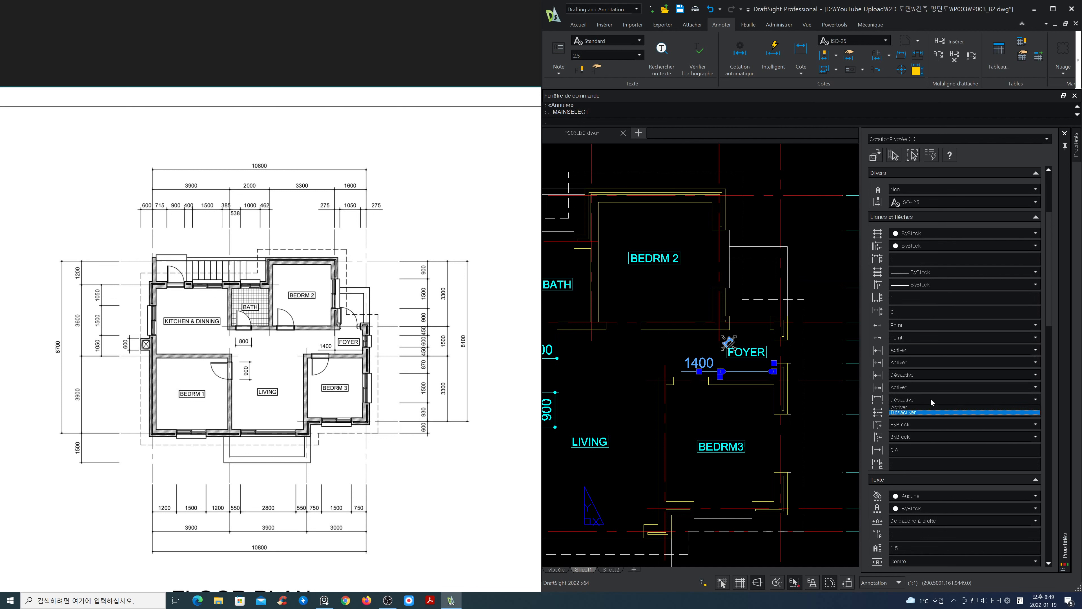
click(931, 398)
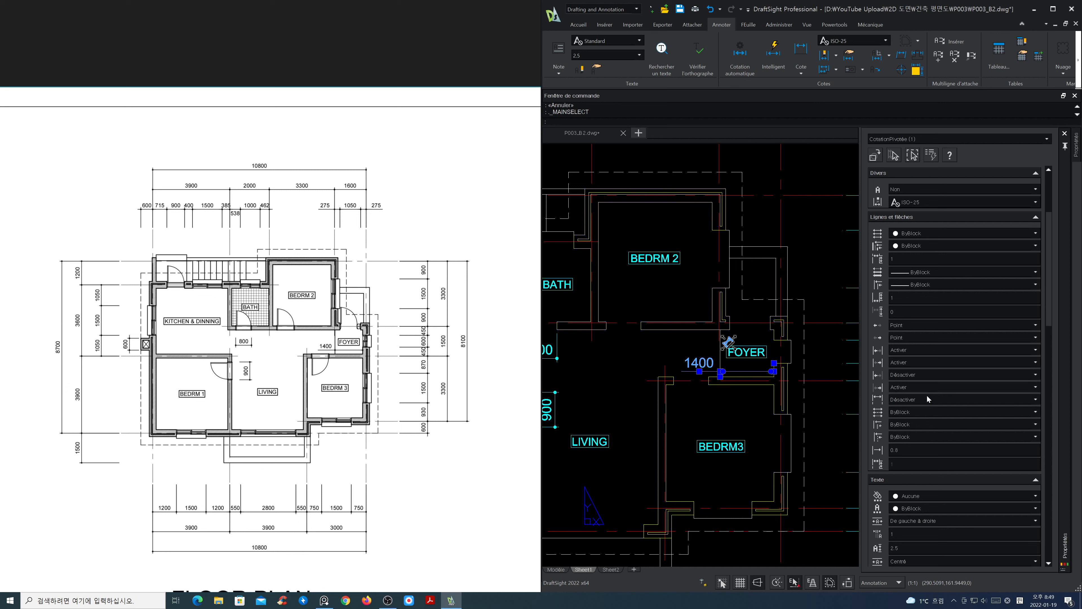
key(Escape)
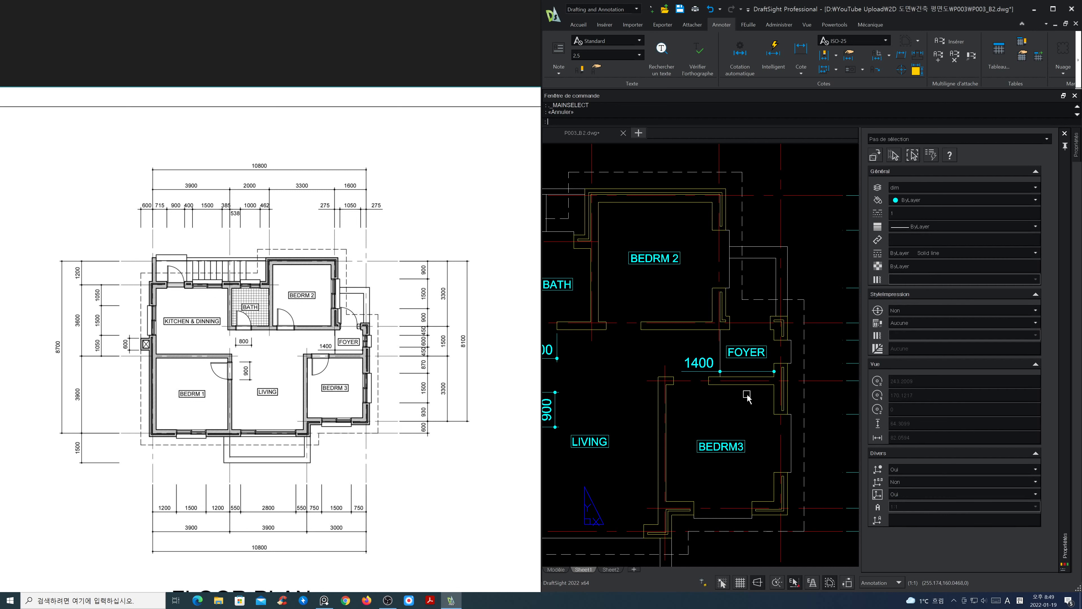
scroll(748, 396, up, 2)
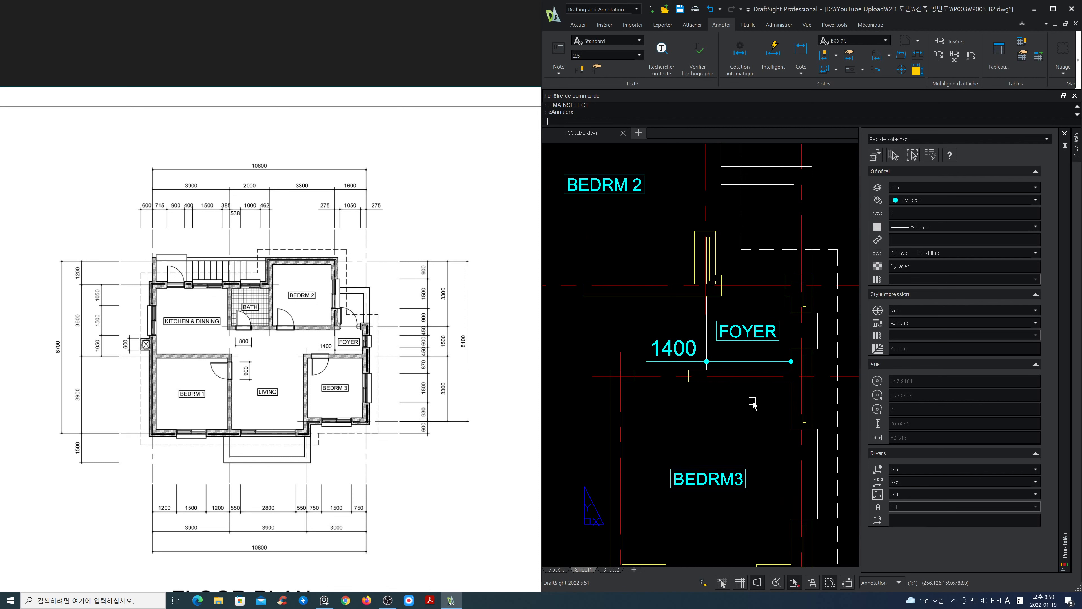
scroll(750, 400, down, 3)
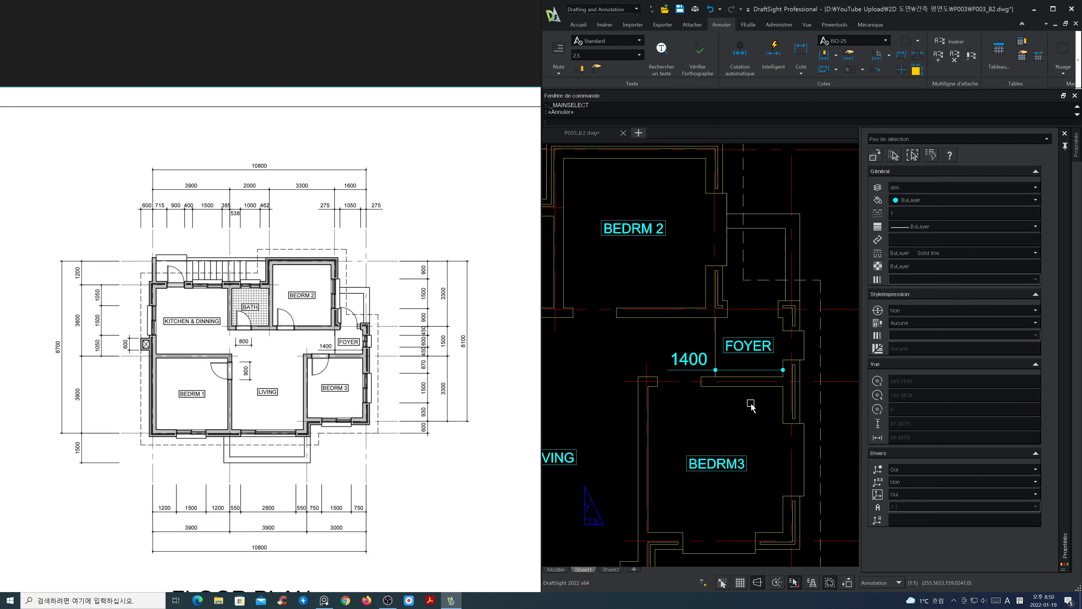
click(1064, 133)
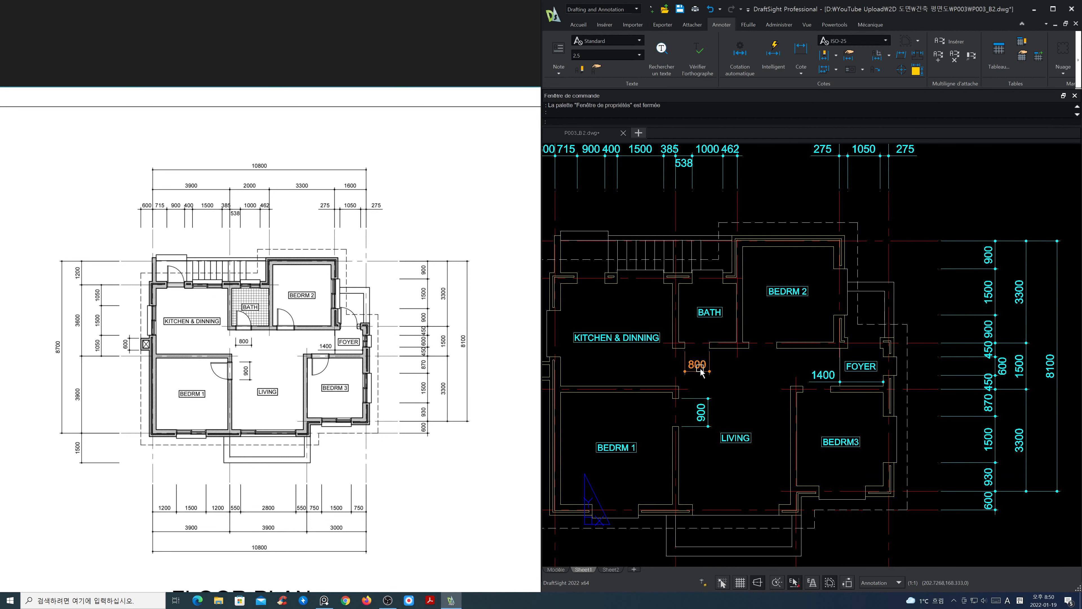
Draw a horizontal infinite construction line just below BATH's lower wall, above the door opening's dimension text.
scroll(701, 371, up, 2)
text(X)
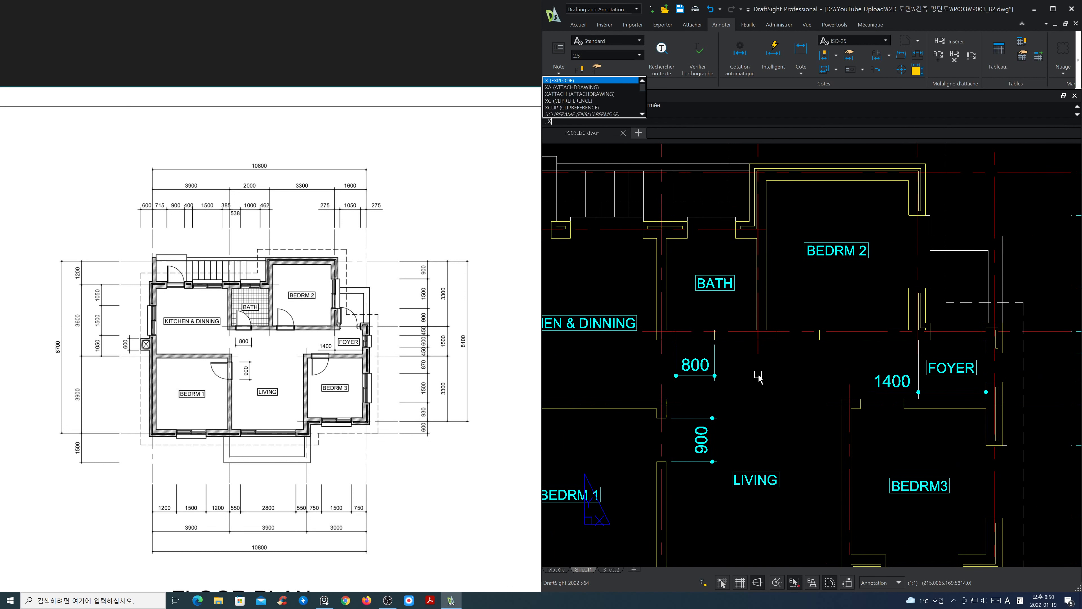
text(L)
key(Return)
text(H)
key(Return)
click(758, 354)
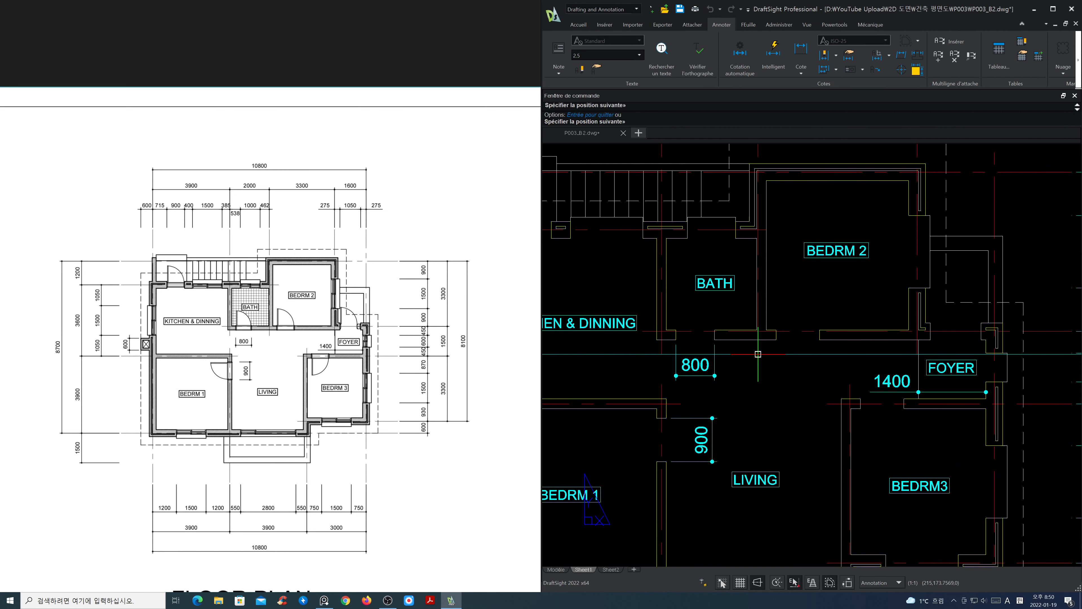
key(Return)
Stretch the extension line origins of the BATH door opening dimension down to the horizontal construction line.
text(s)
scroll(709, 350, up, 2)
key(Return)
click(744, 347)
click(634, 277)
key(Return)
click(644, 335)
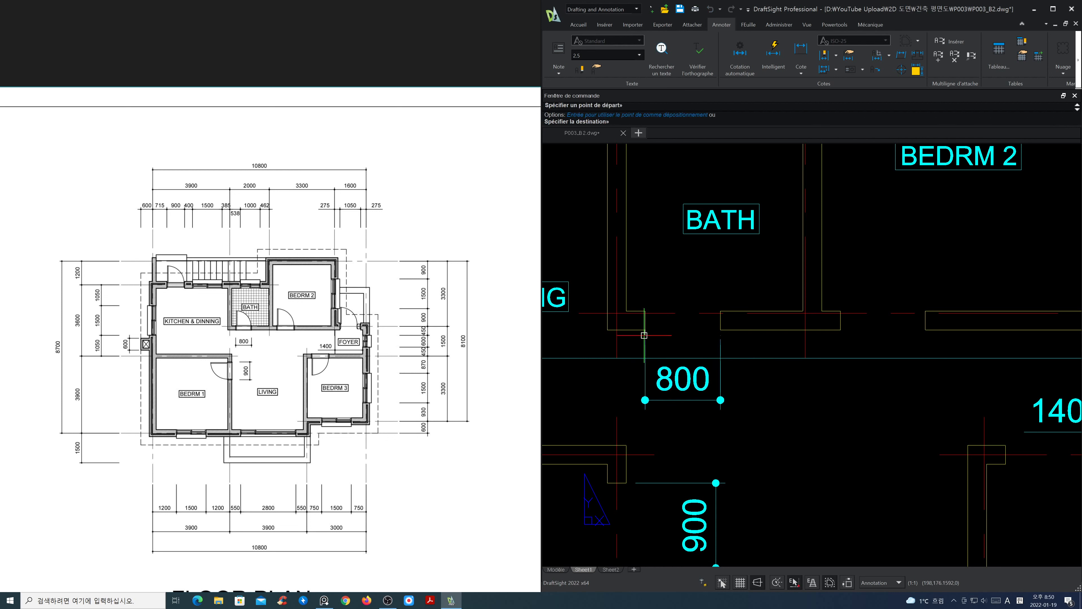
key(Escape)
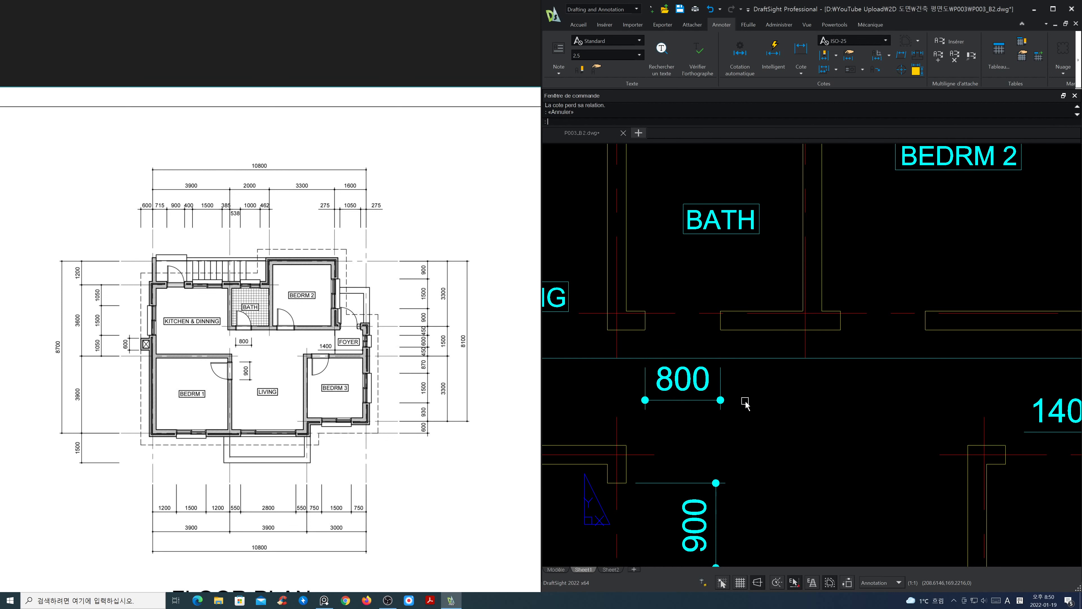
Stretch the BATH door opening's dimension line slightly downward and erase the horizontal construction line.
key(Return)
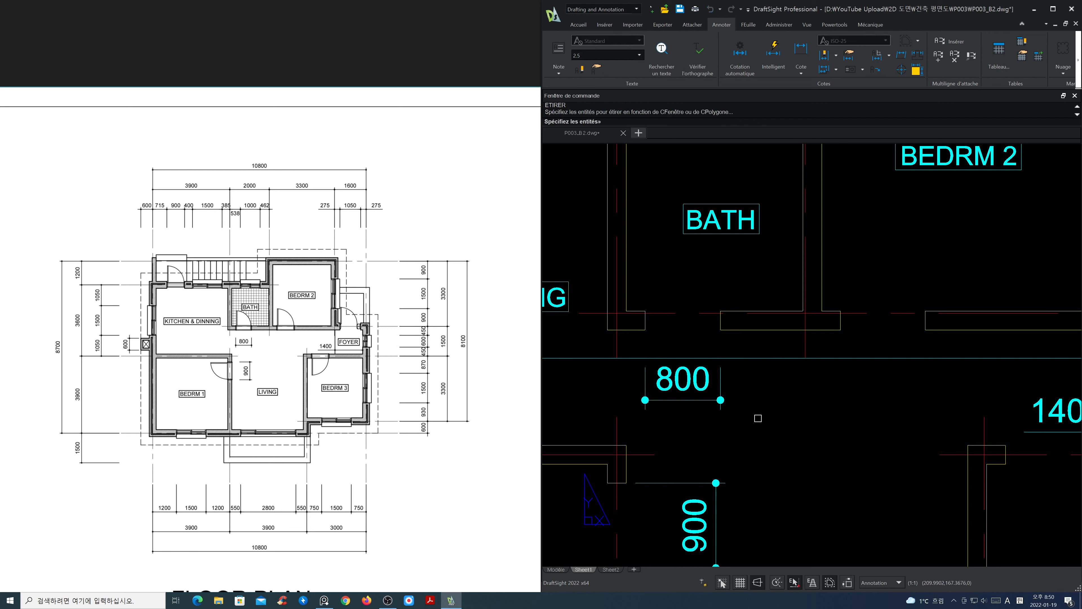
click(759, 419)
click(625, 370)
key(Return)
click(626, 378)
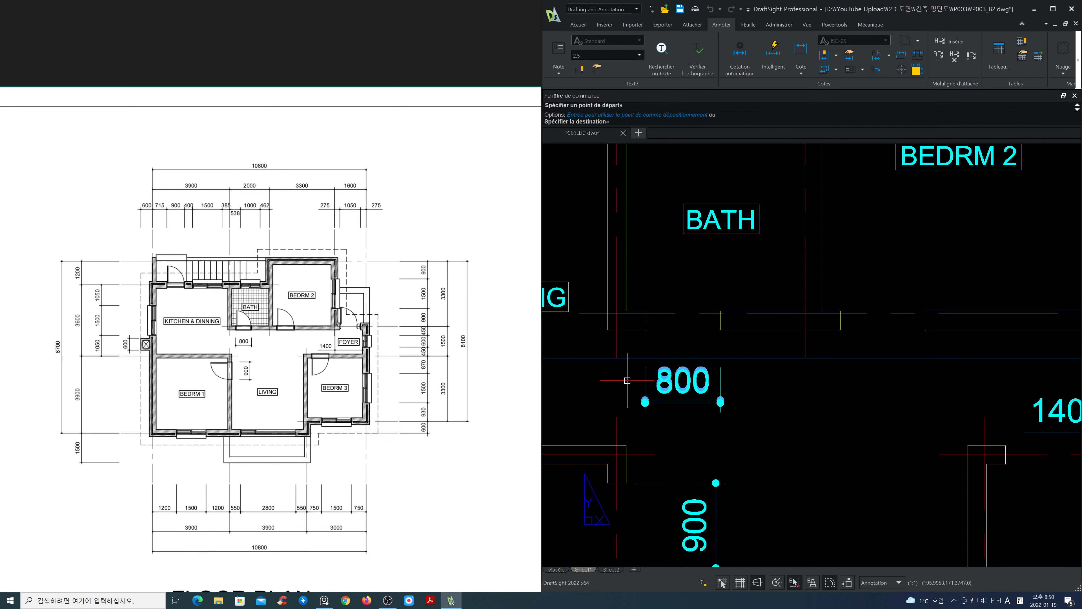
click(626, 385)
key(Return)
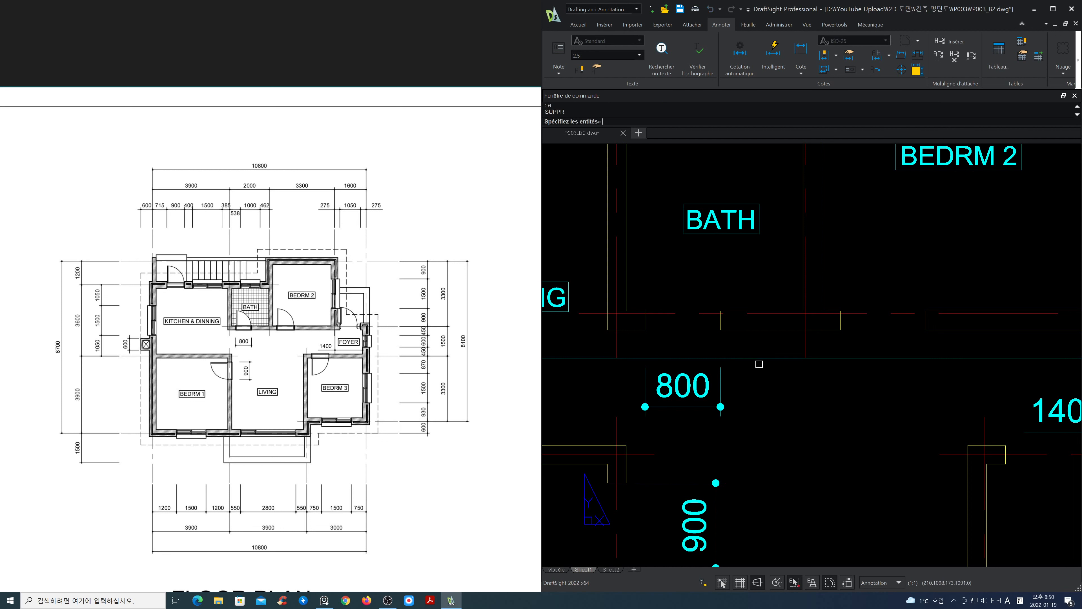
Draw a vertical infinite construction line between BEDRM 1's door opening and its dimension text in LIVING.
scroll(784, 443, down, 2)
mouse_move(794, 471)
middle_down()
mouse_move(792, 398)
mouse_move(812, 407)
middle_up()
text(l)
key(Return)
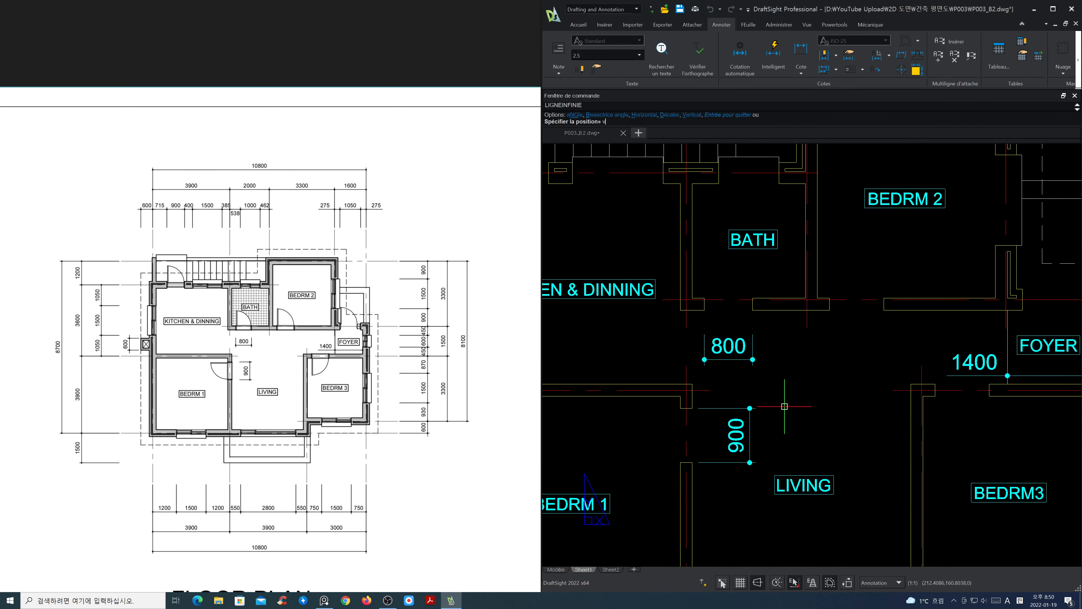
click(710, 390)
key(Return)
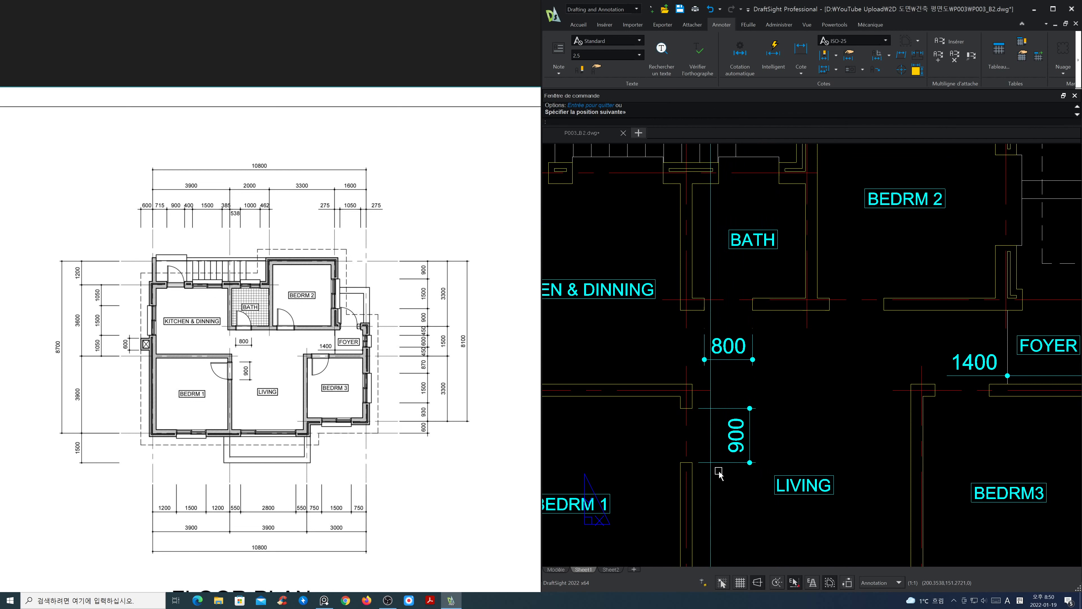
Stretch the extension line origins of BEDRM 1's door opening dimension from the wall to the vertical construction line.
text(m)
key(Return)
drag(722, 475, 641, 401)
key(Return)
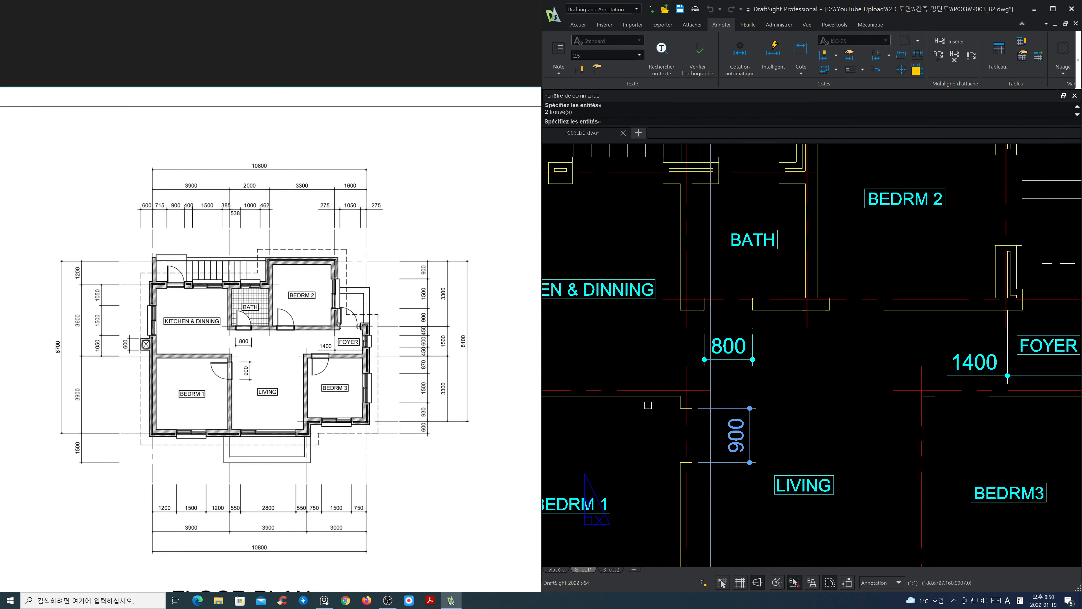
click(692, 408)
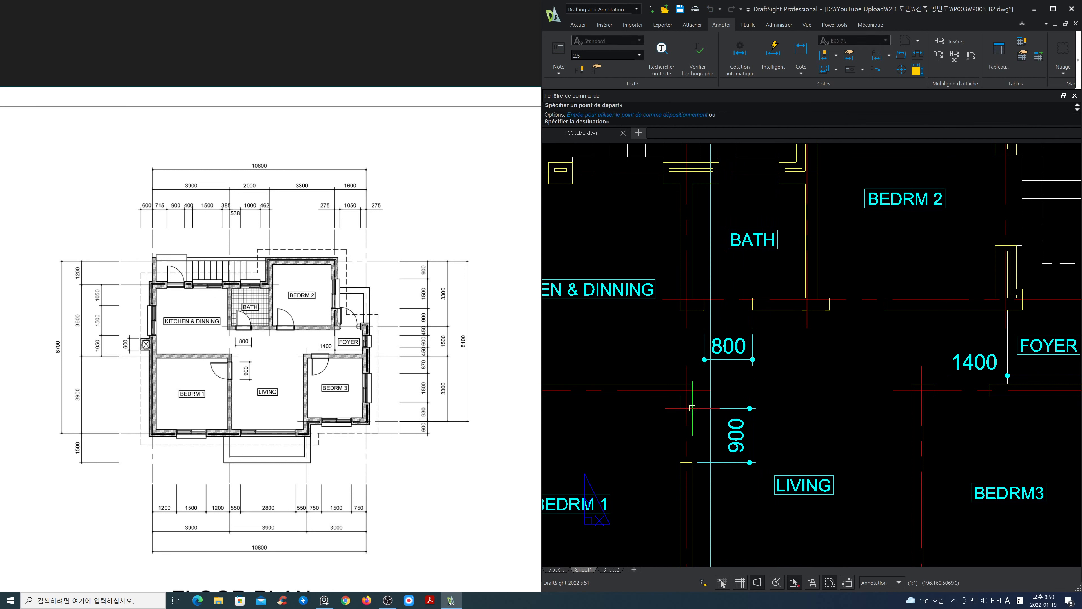
click(710, 408)
key(Escape)
Erase the vertical construction line beside BEDRM 1's door opening.
text(e)
key(Return)
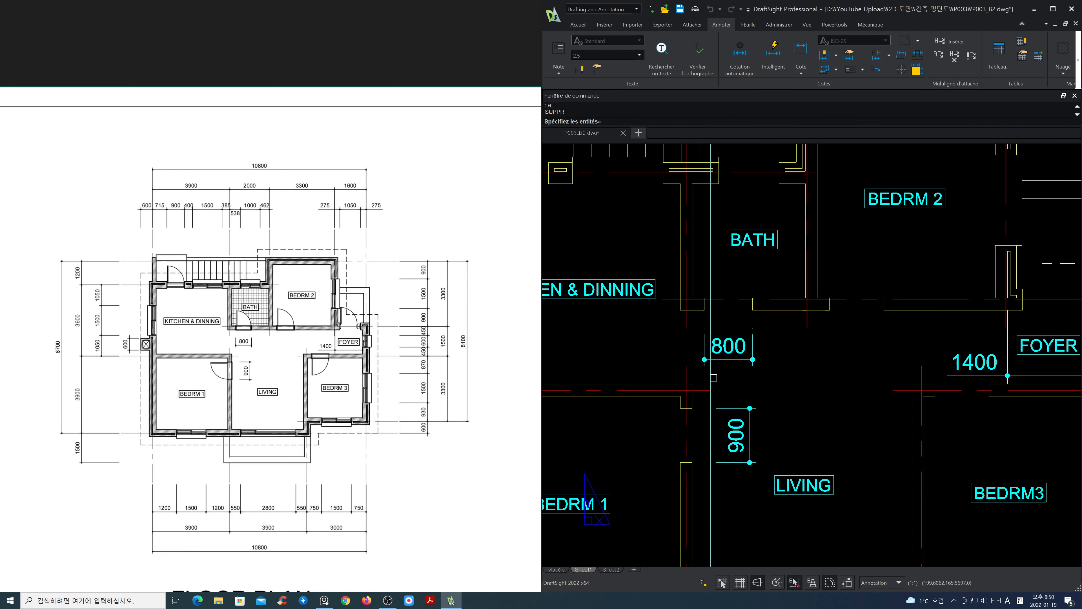
click(712, 377)
key(Return)
Examine the whole dimensioned floor plan within its sheet border against the reference drawing.
scroll(769, 389, down, 2)
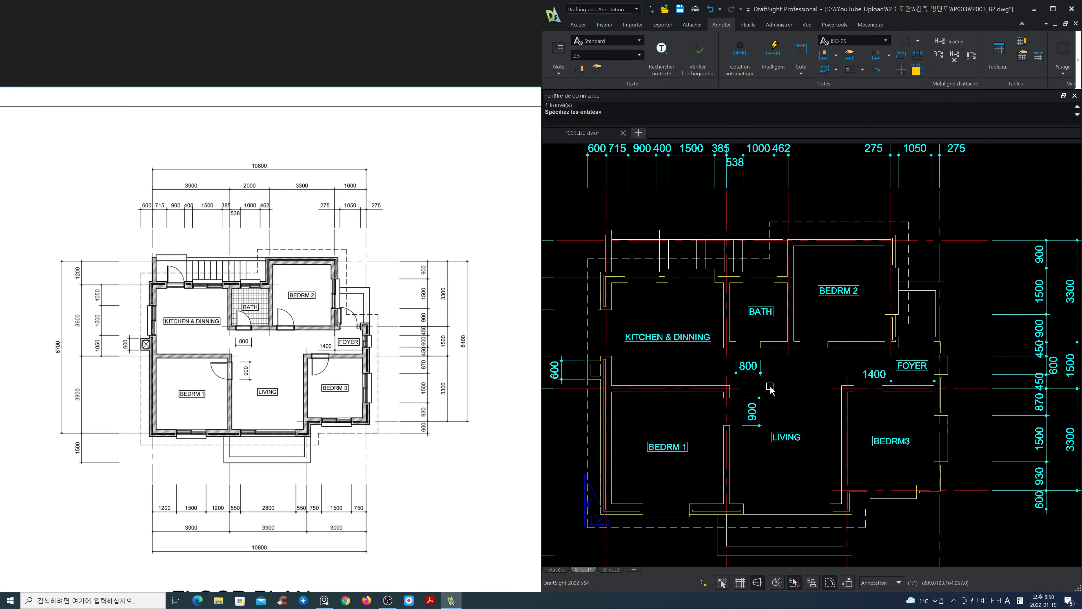
scroll(776, 387, down, 2)
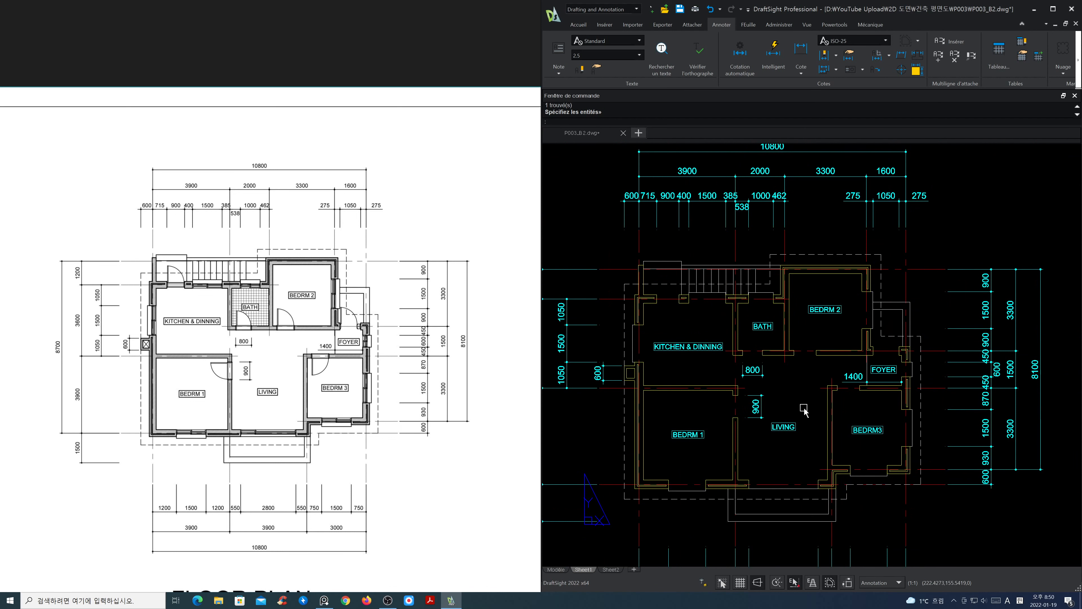
scroll(805, 409, down, 1)
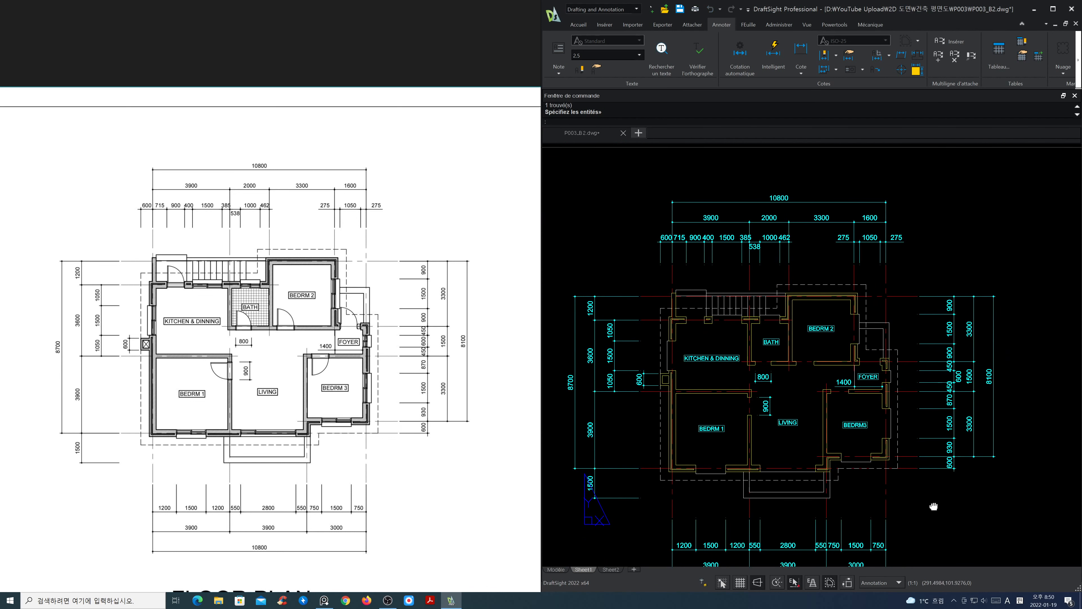
middle_drag(928, 507, 862, 423)
scroll(862, 427, down, 3)
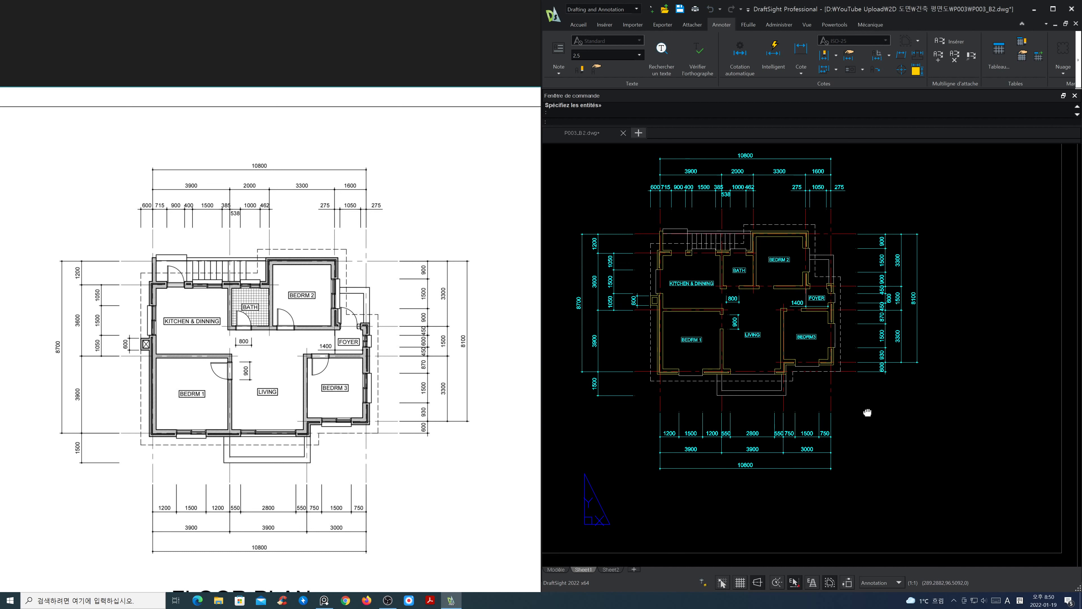
middle_drag(868, 422, 857, 394)
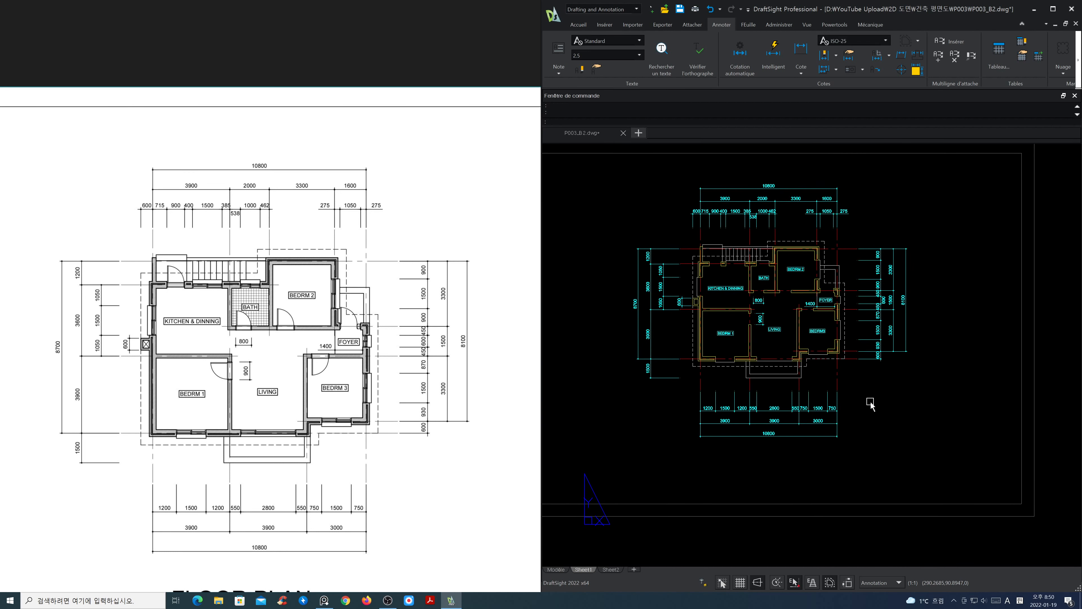
click(584, 26)
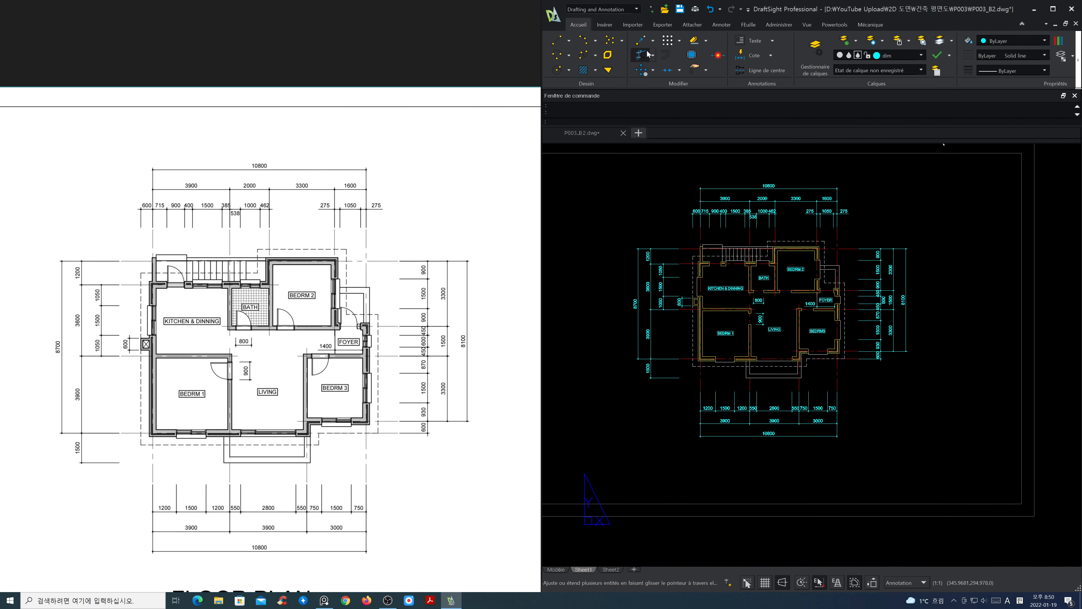
Thaw all the drawing's layers in the layer manager.
click(812, 57)
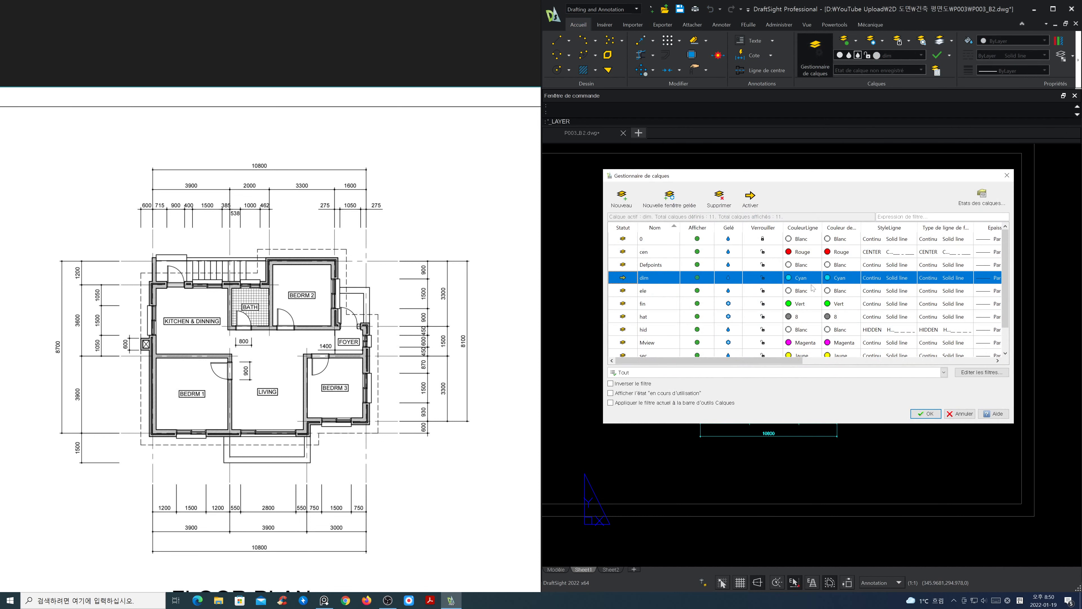
key(ctrl+a)
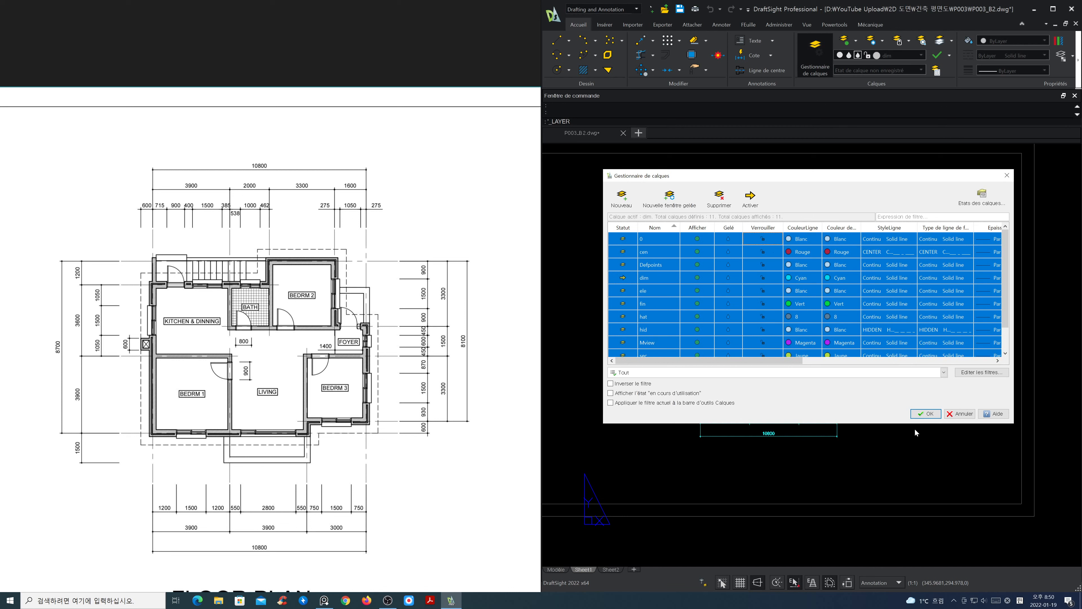
click(923, 413)
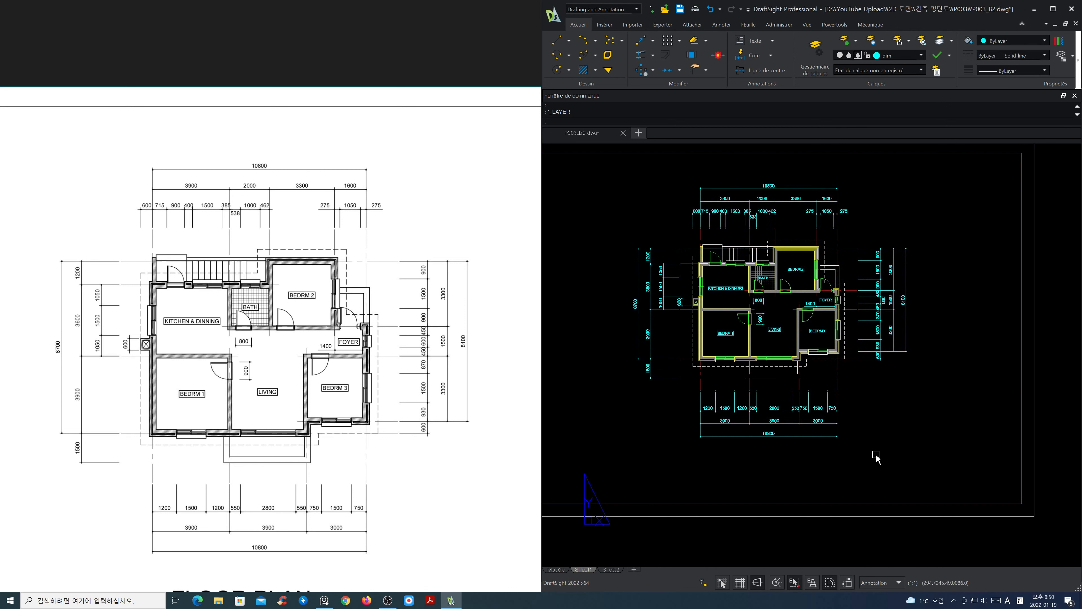
Freeze the Mview layer and make txt the current layer.
scroll(779, 336, down, 1)
click(921, 55)
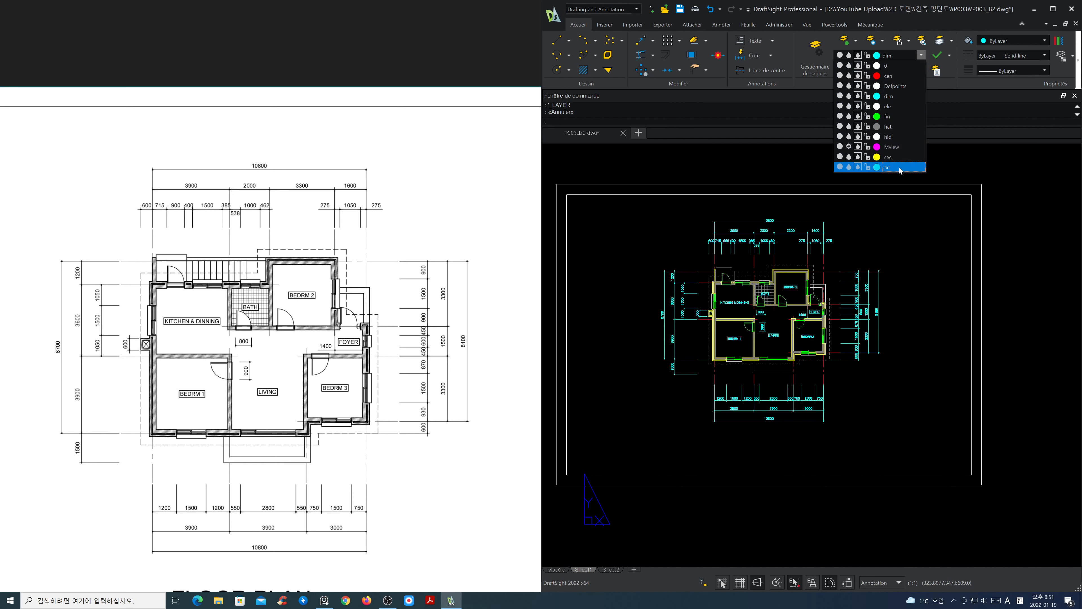
click(895, 168)
Draw a circle of radius 8 below the floor plan's lower dimensions as the title symbol.
scroll(750, 442, up, 3)
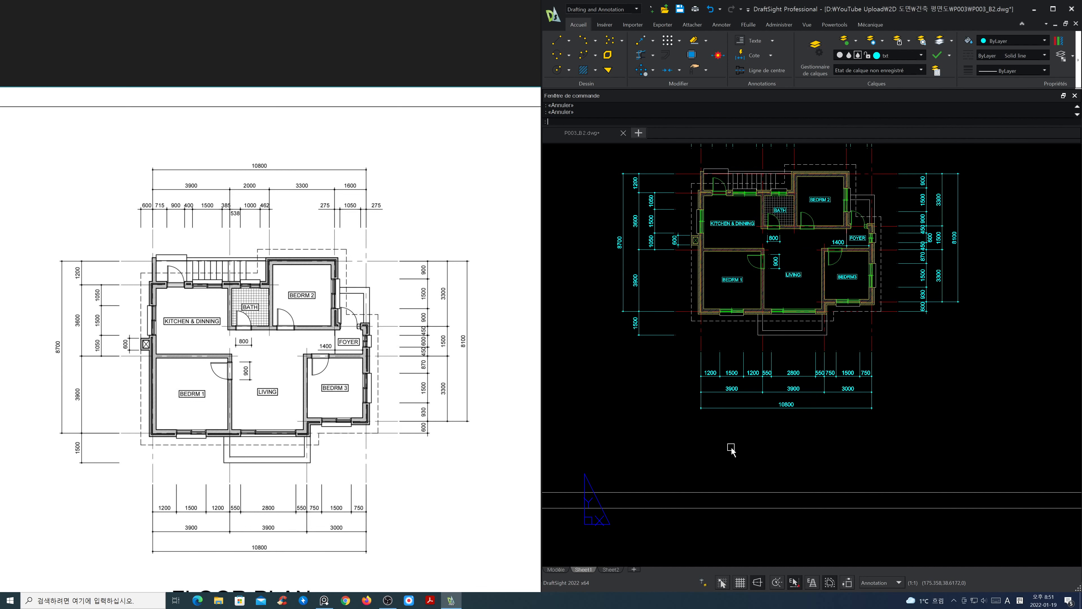
text(c)
key(Return)
click(697, 414)
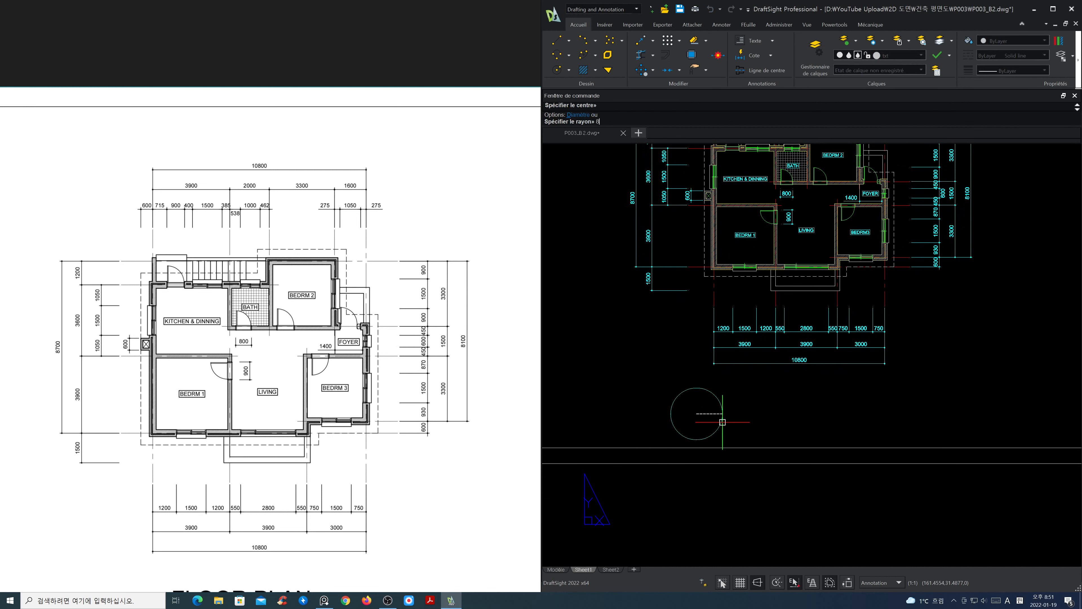
text(8)
key(Return)
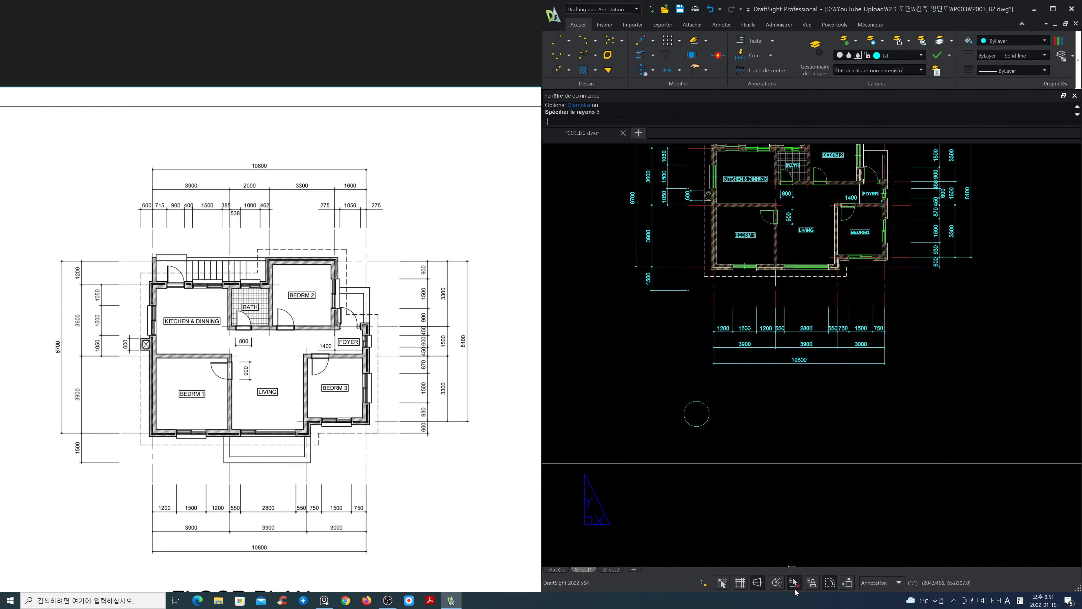
Draw a long horizontal title line from the circle's left quadrant through its centre, and a vertical line from the centre to its bottom.
text(l)
key(Return)
click(684, 413)
click(994, 413)
Add a note reading "FLOOR PLAN" above the title line, with text height 8 and middle-centre justification.
click(691, 408)
click(966, 378)
click(807, 238)
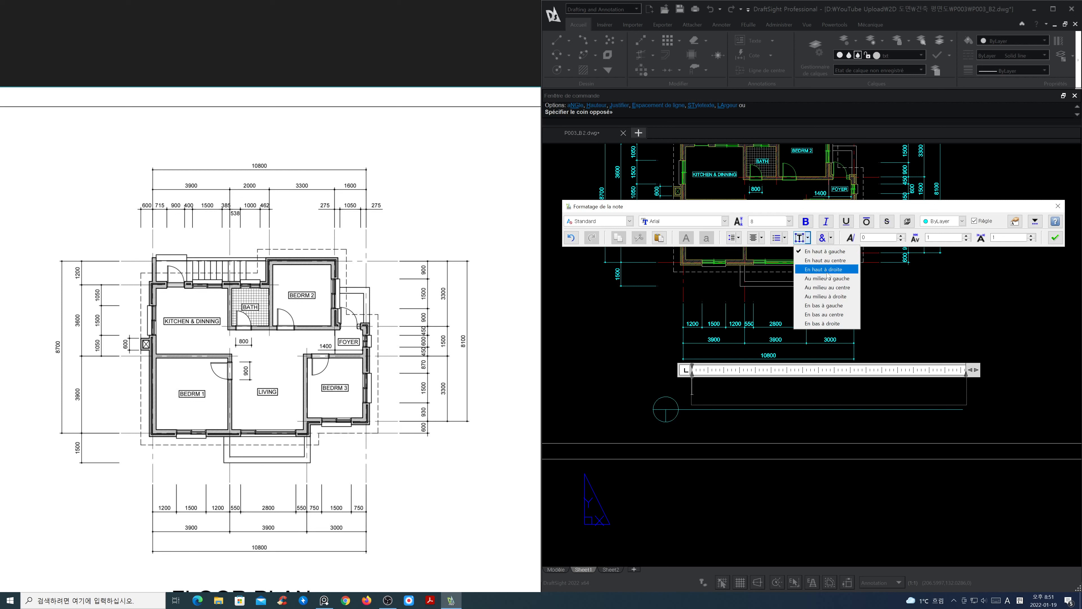
click(839, 290)
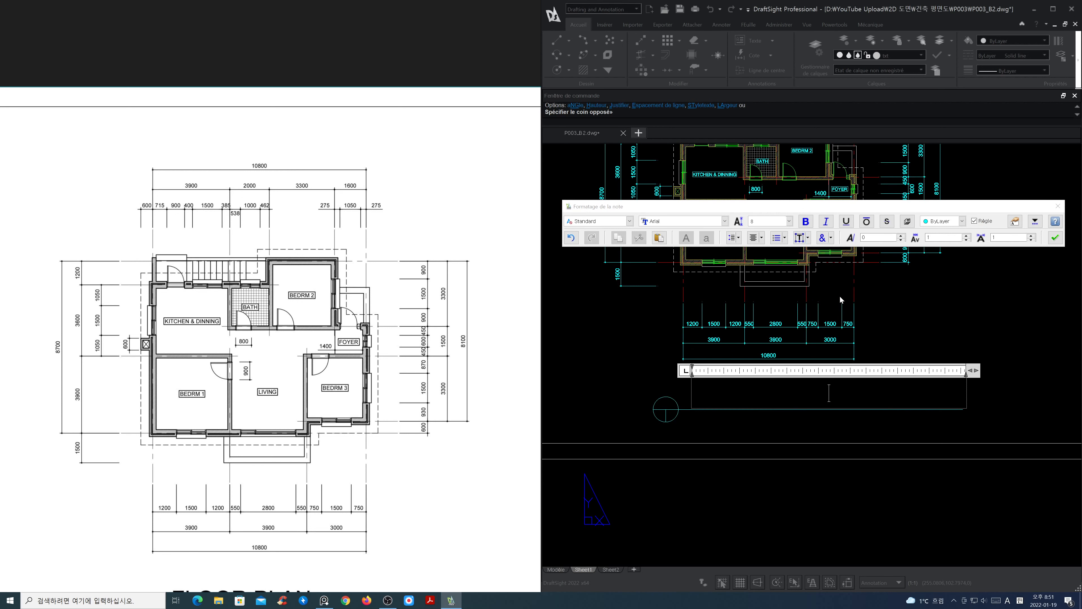
text(G)
key(BackSpace)
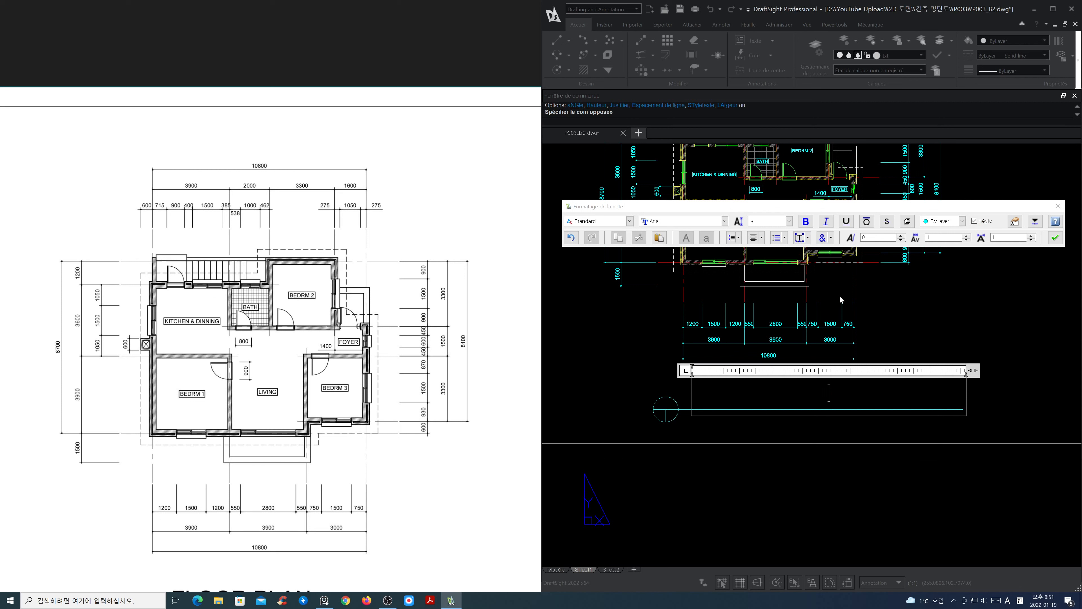
text(FLOOR PLAN)
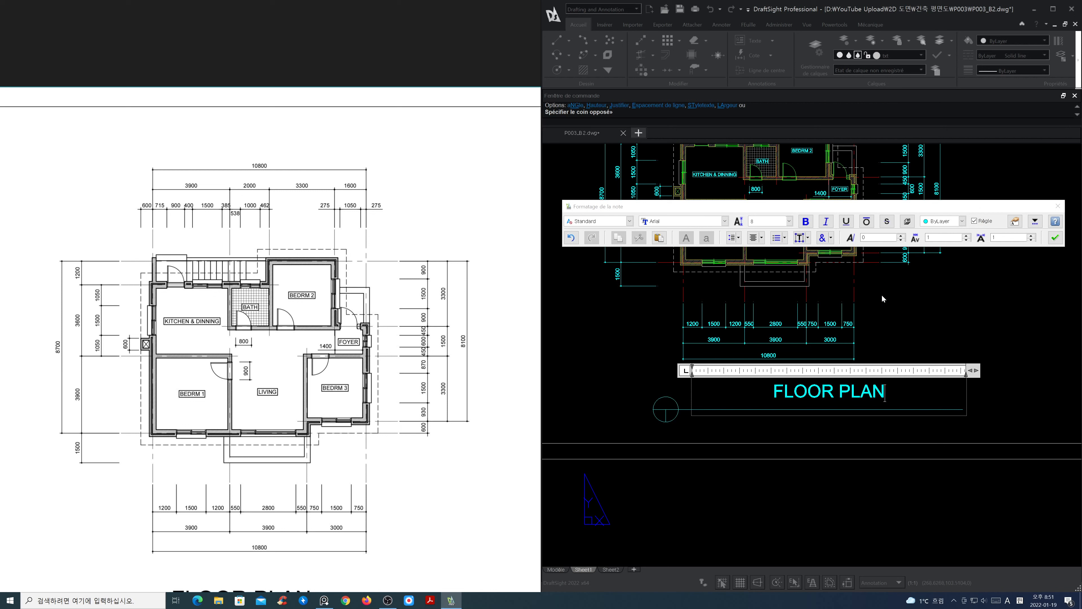
click(1056, 239)
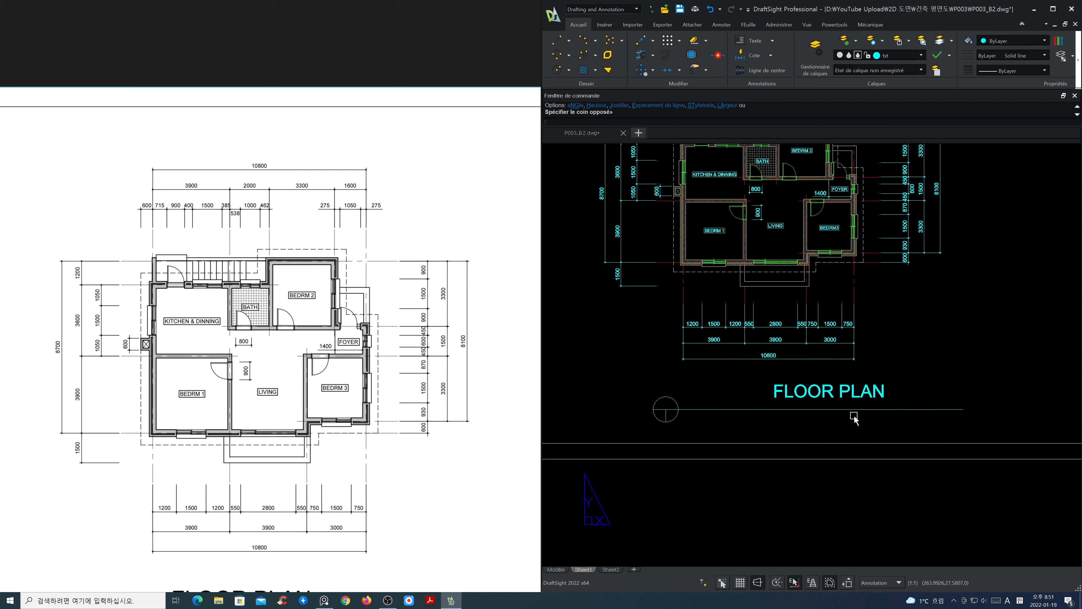
With entity snaps and ortho off, move the FLOOR PLAN text next to the circle, just above the title line.
key(F3)
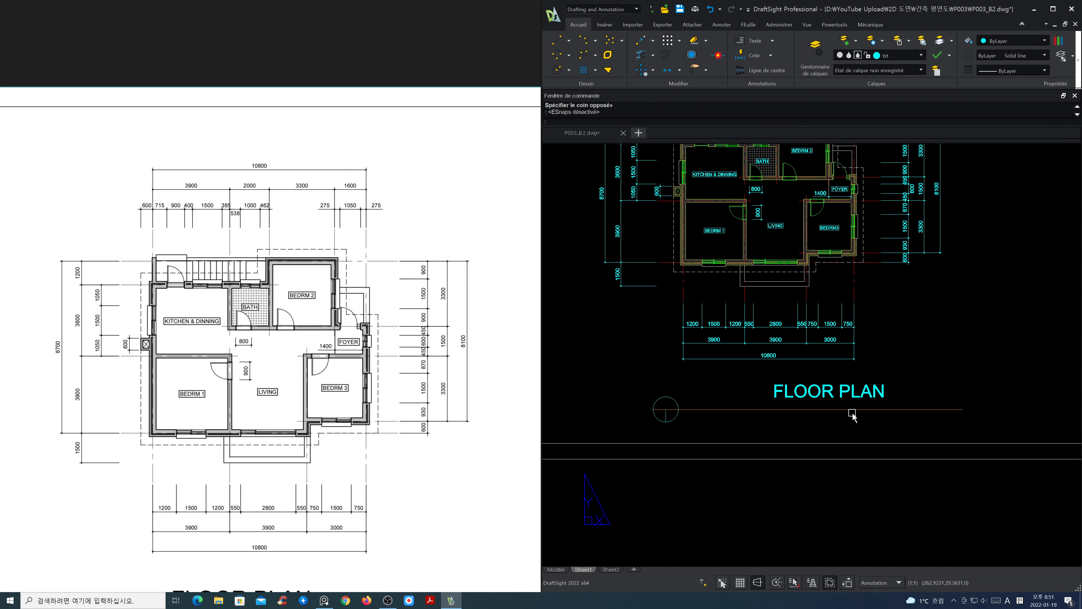
key(F8)
text(m)
key(space)
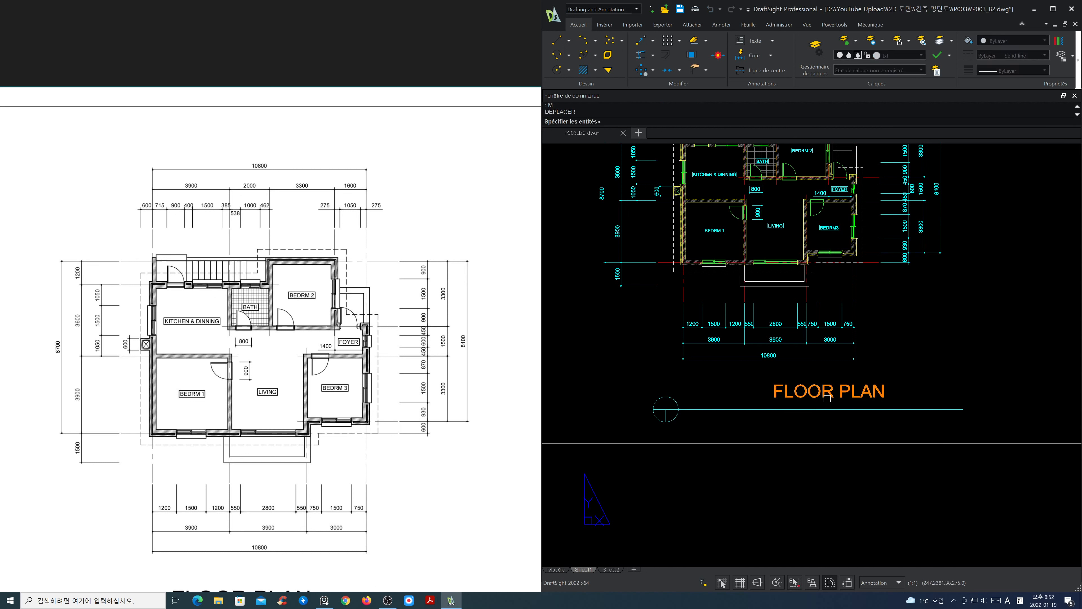
click(827, 397)
key(space)
click(830, 390)
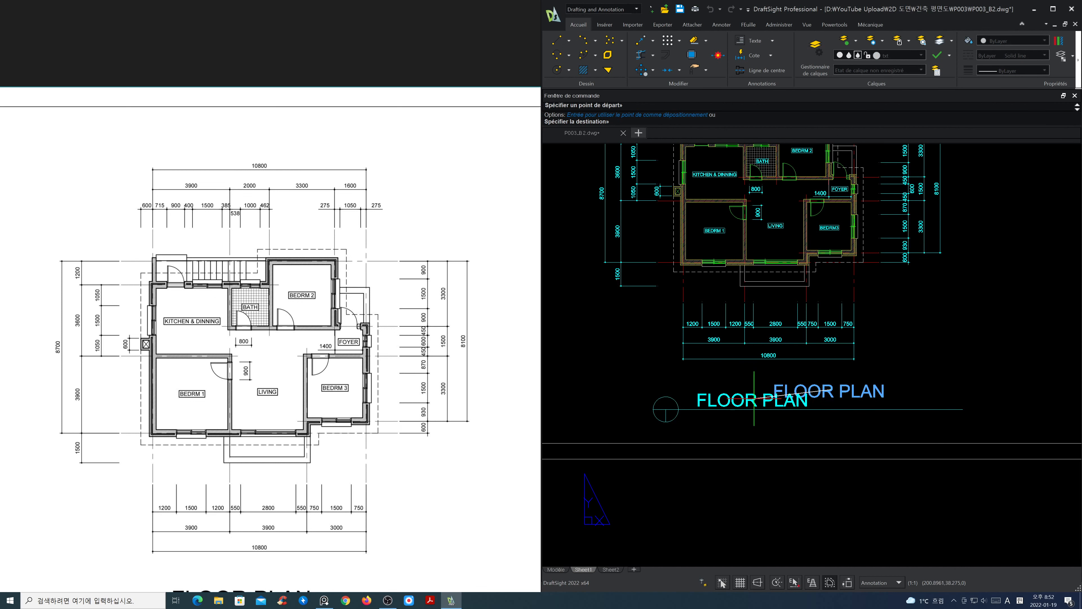
click(754, 400)
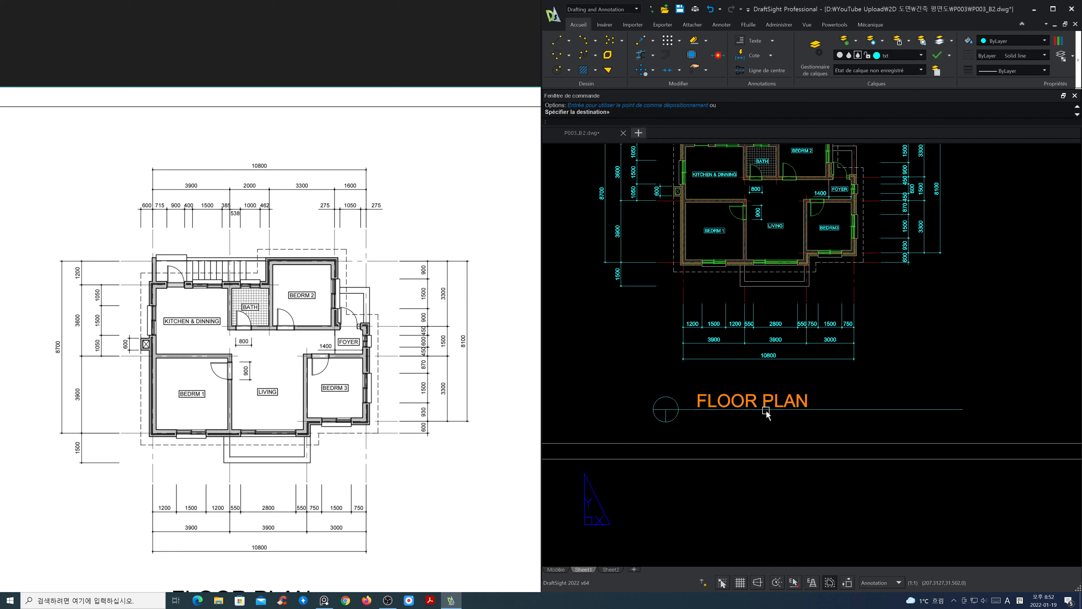
Copy the FLOOR PLAN text to just below the title line, further to the right.
scroll(769, 414, up, 2)
key(Return)
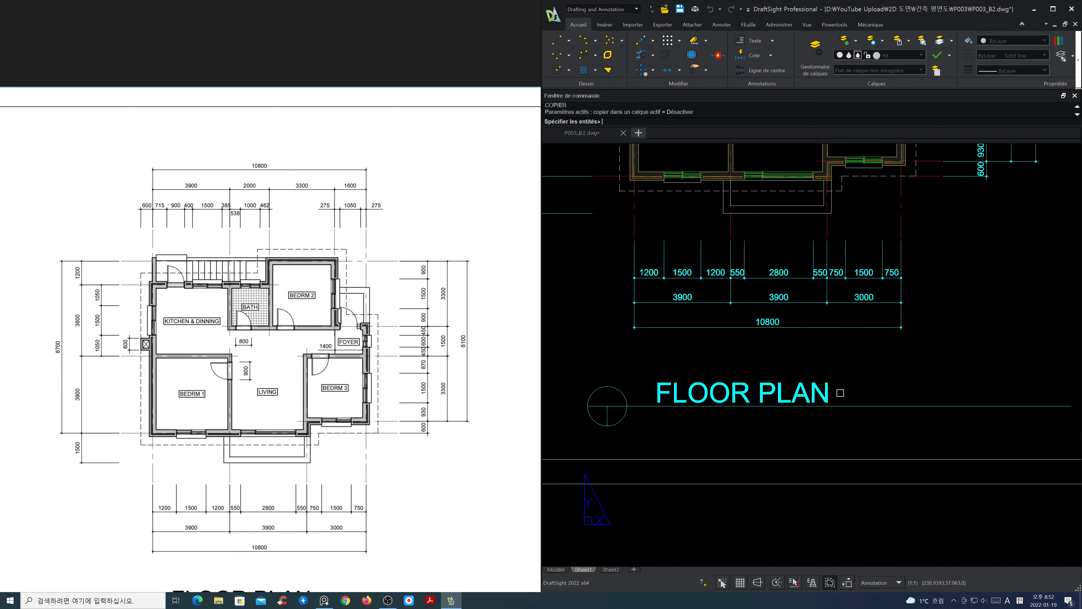
click(829, 384)
key(Return)
click(763, 372)
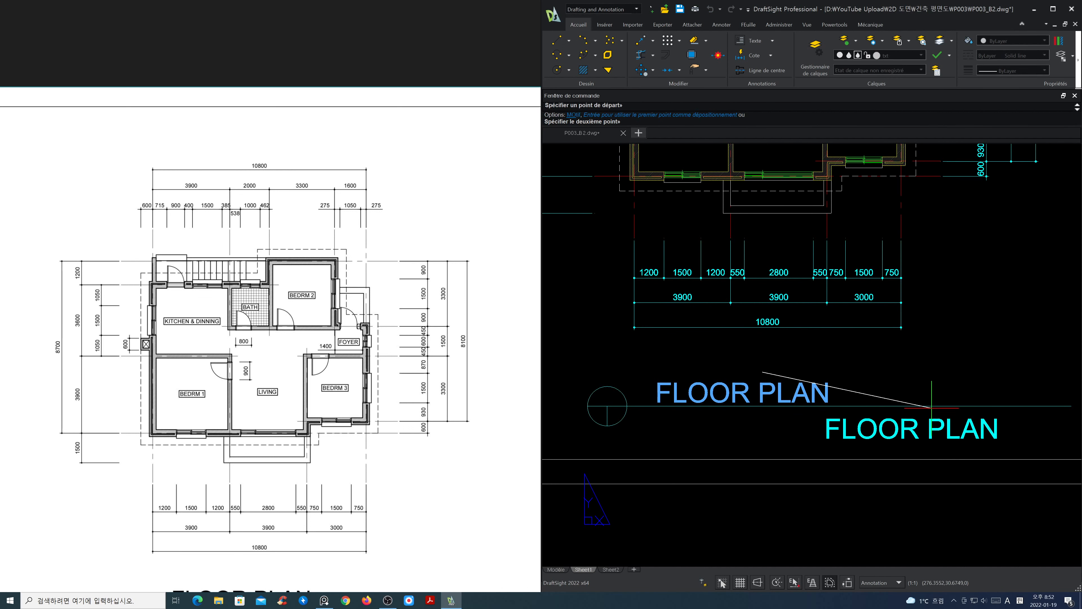
click(939, 401)
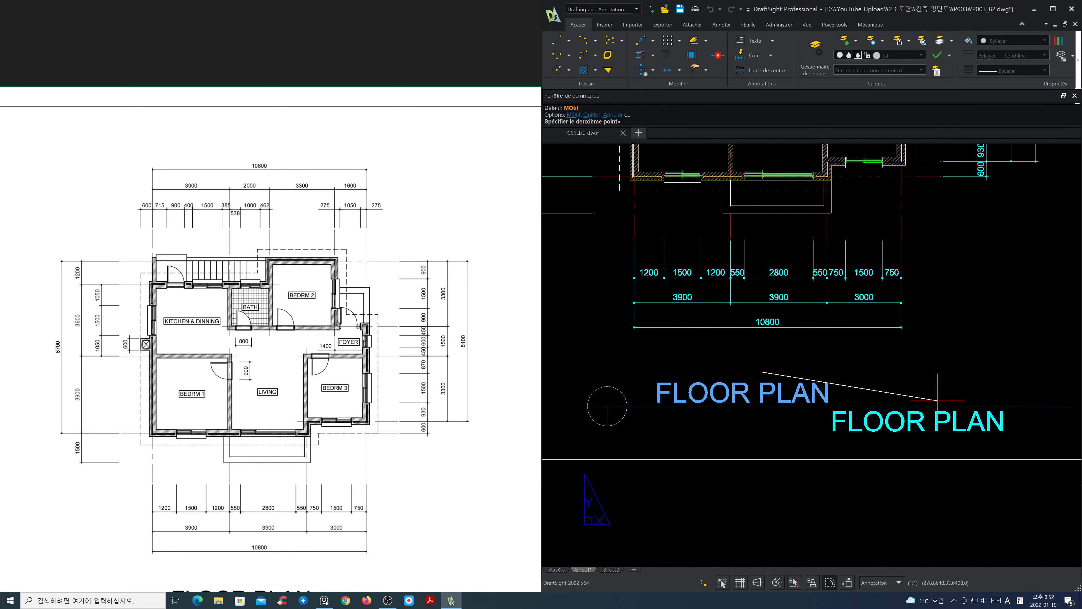
Change the copied text below the title line to "SCALE : 1/100".
click(918, 421)
double_click(918, 423)
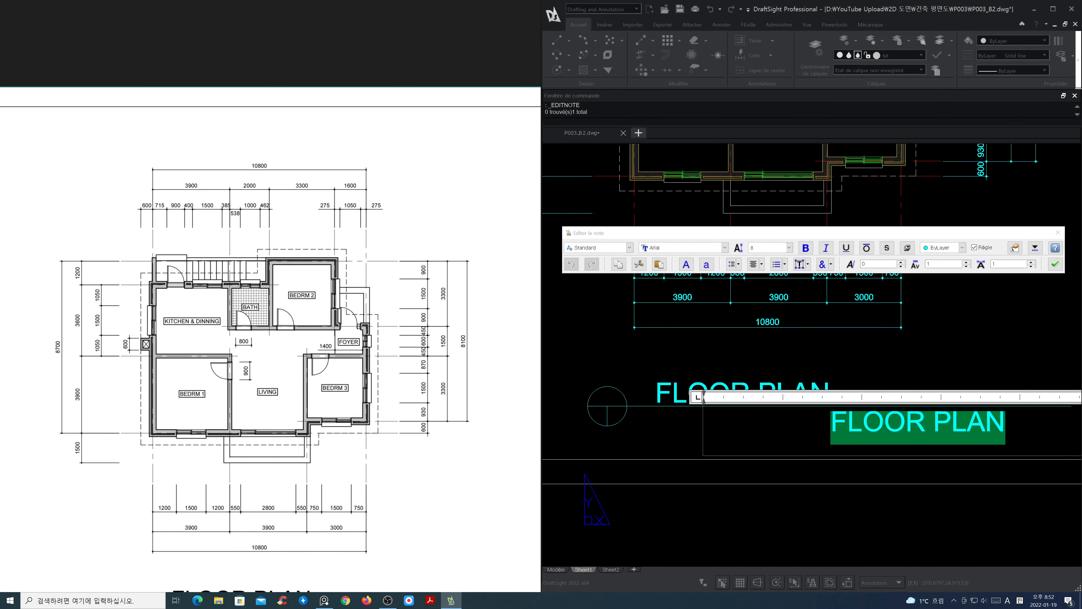
text(SCAL)
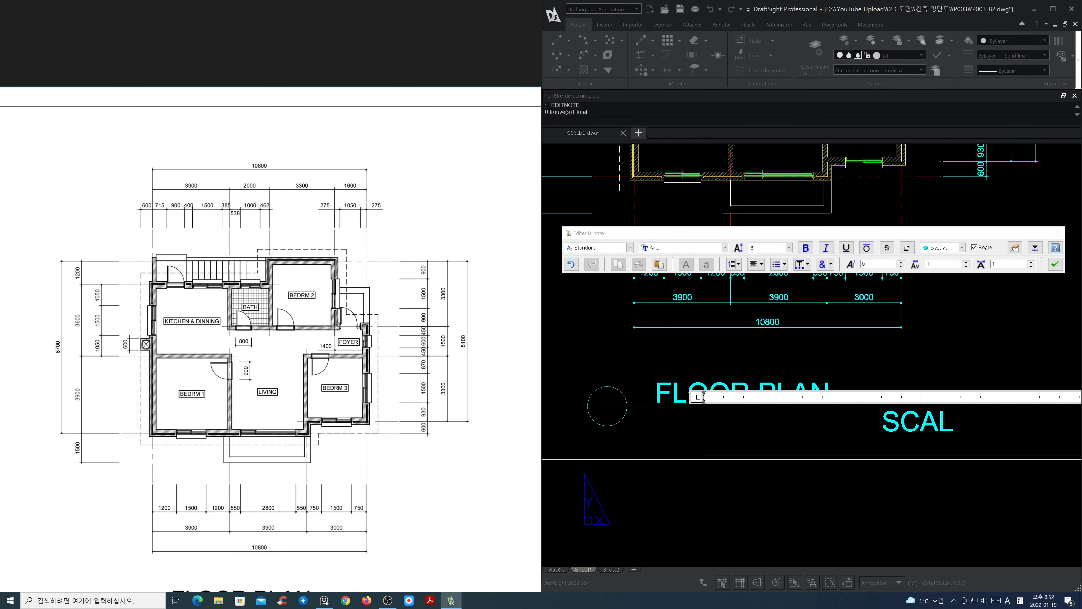
text(E : 1)
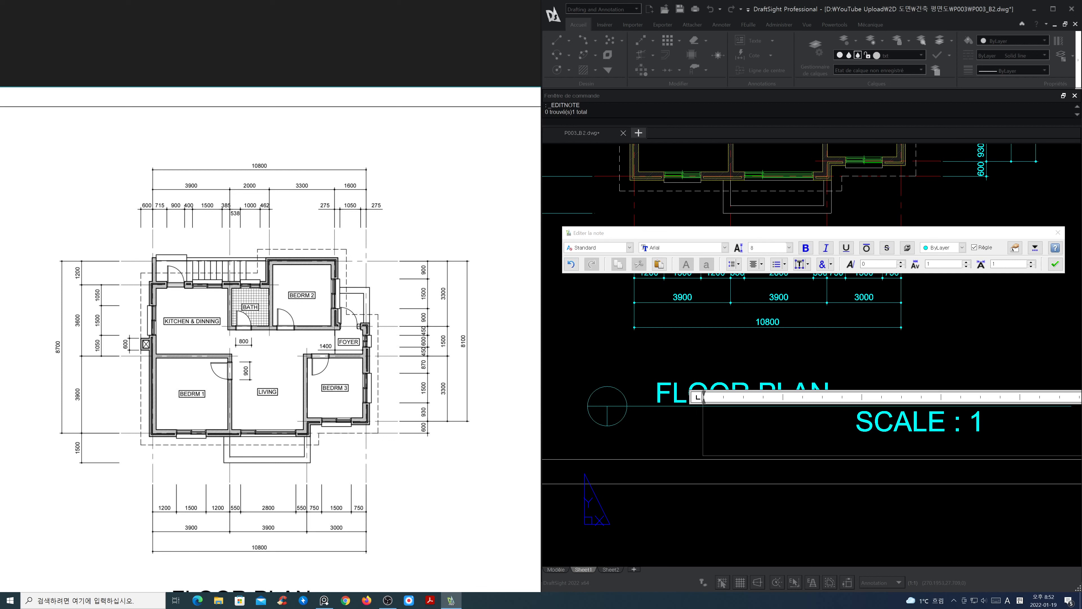
text(/100)
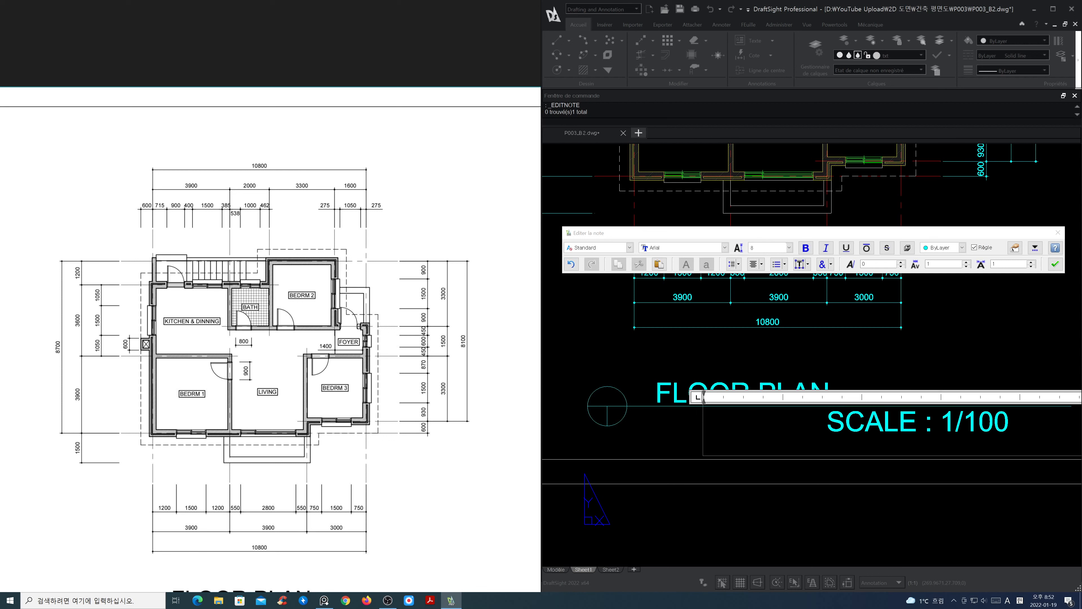
Set the text height of the whole SCALE : 1/100 note to 4.
triple_click(960, 425)
double_click(964, 424)
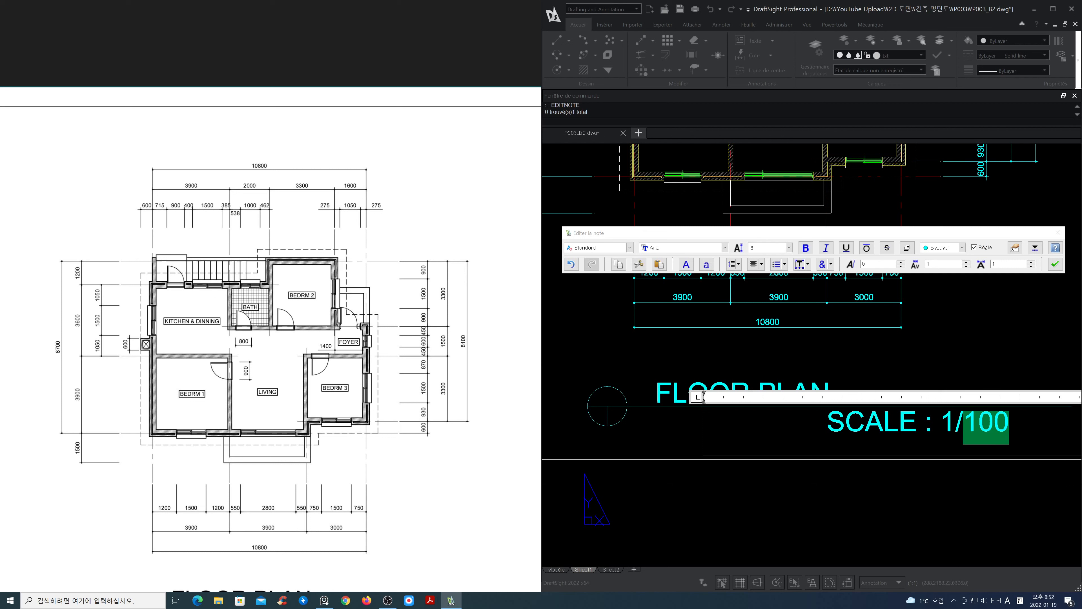
triple_click(960, 422)
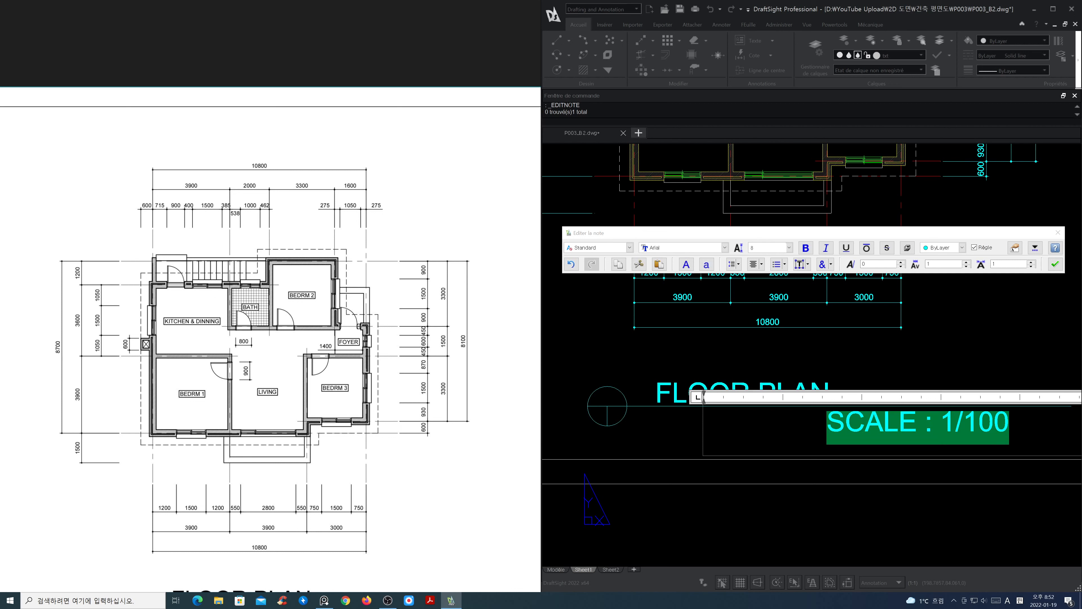
click(762, 247)
key(Return)
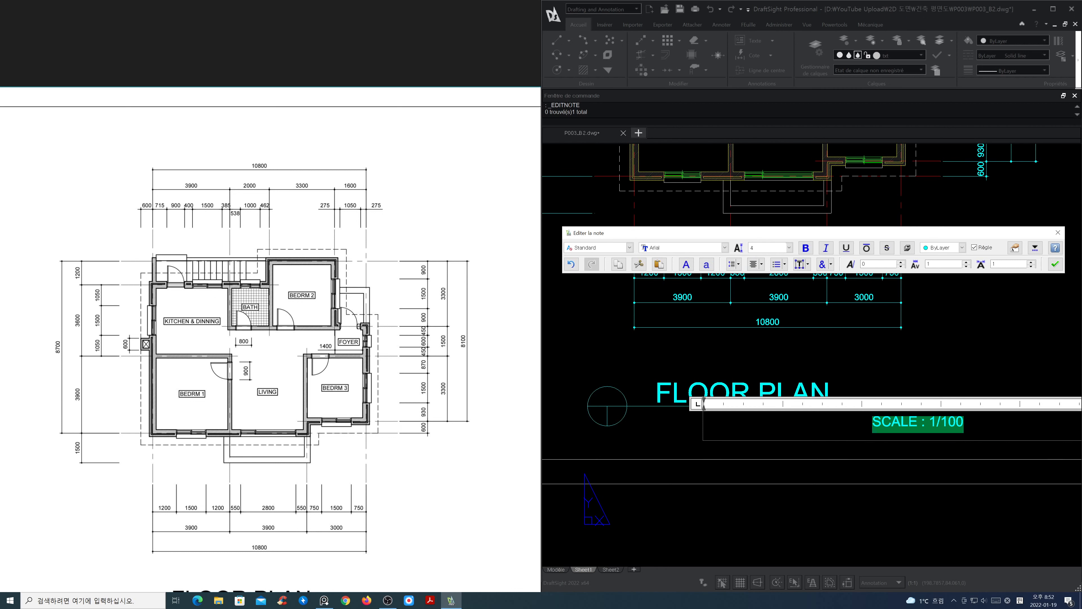
click(1055, 263)
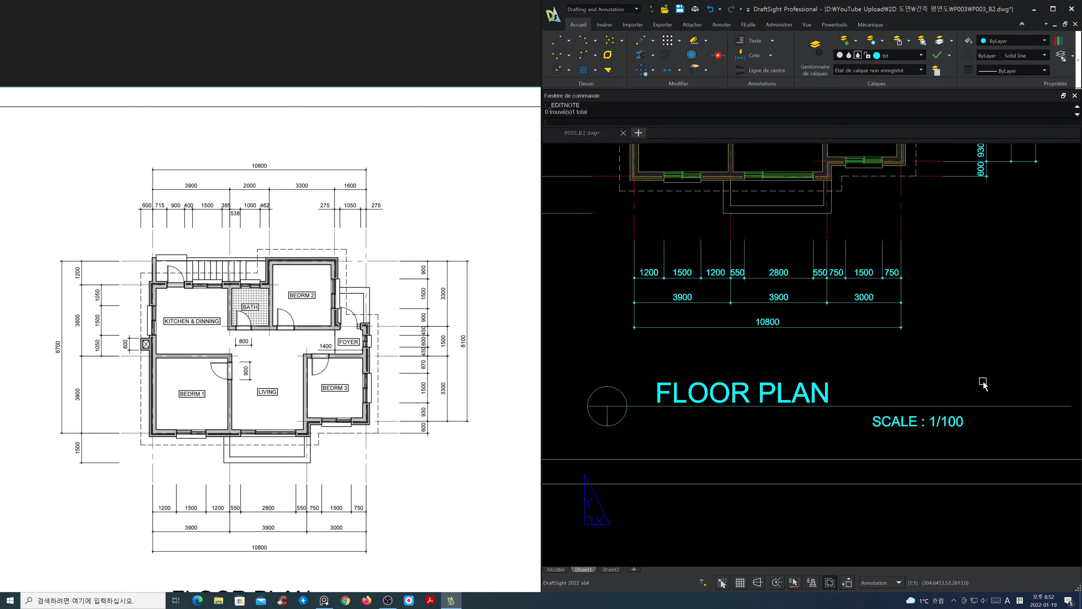
Move the SCALE : 1/100 text closer under the title line, beside the end of FLOOR PLAN.
click(957, 431)
key(m)
key(Return)
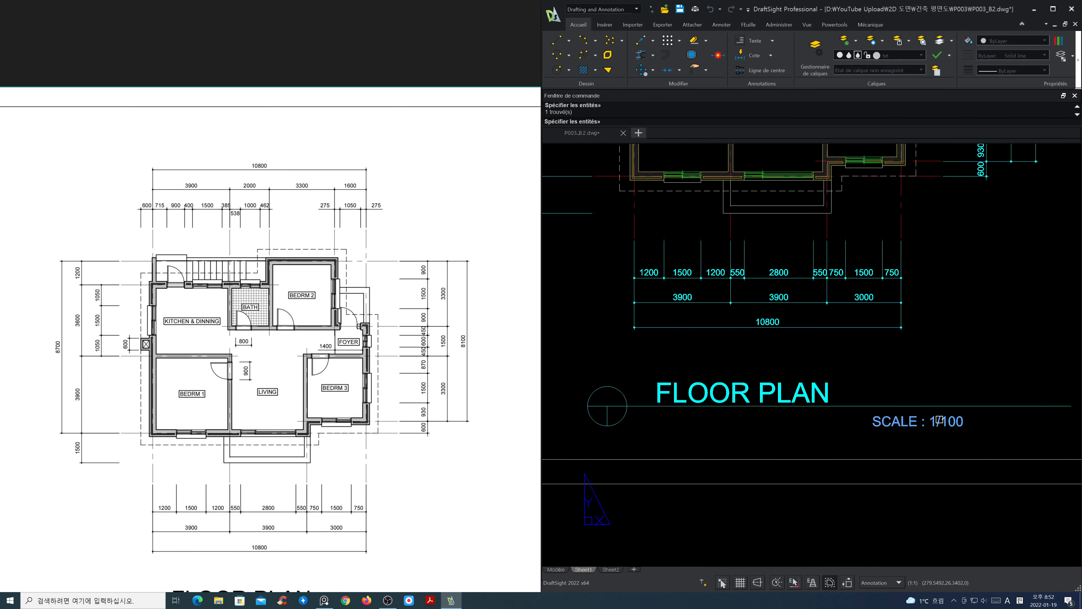
click(933, 434)
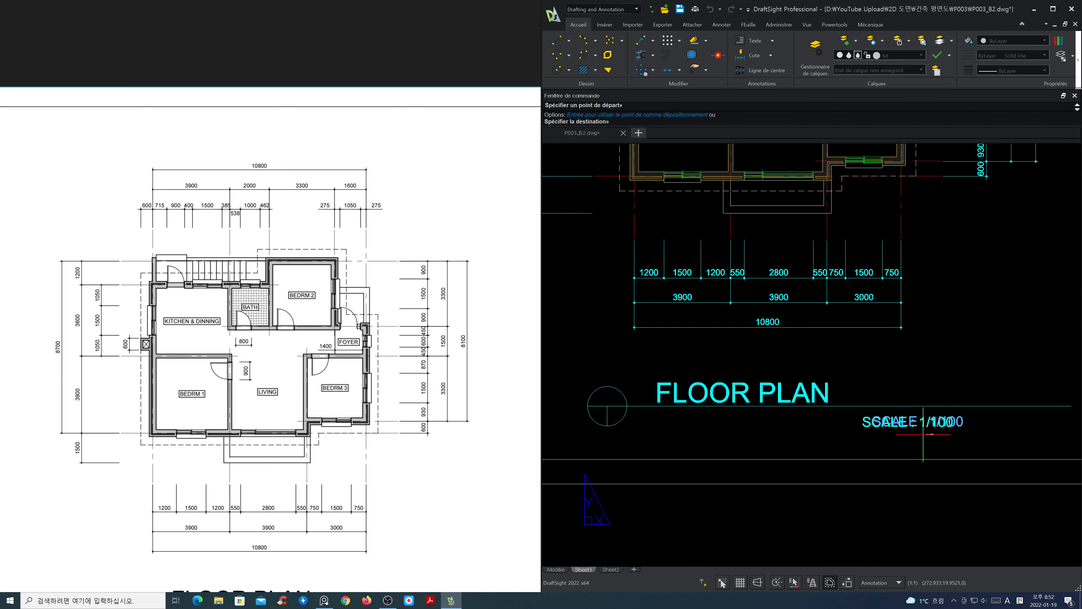
click(892, 428)
With ortho on, shorten the title line's right end to just beyond the SCALE : 1/100 text.
middle_drag(878, 438, 826, 433)
key(F8)
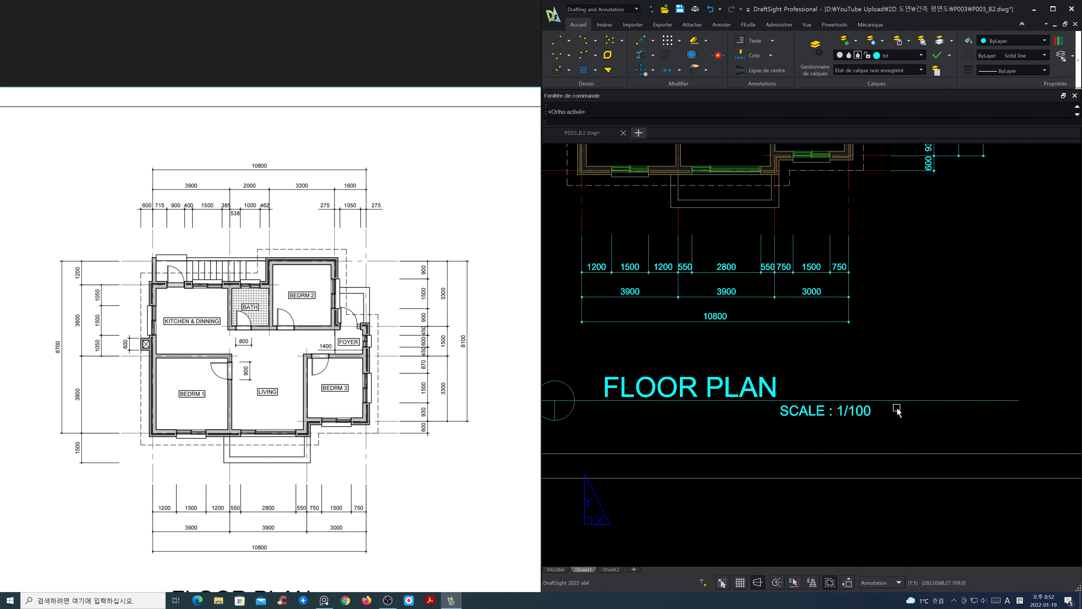
click(898, 400)
click(1019, 399)
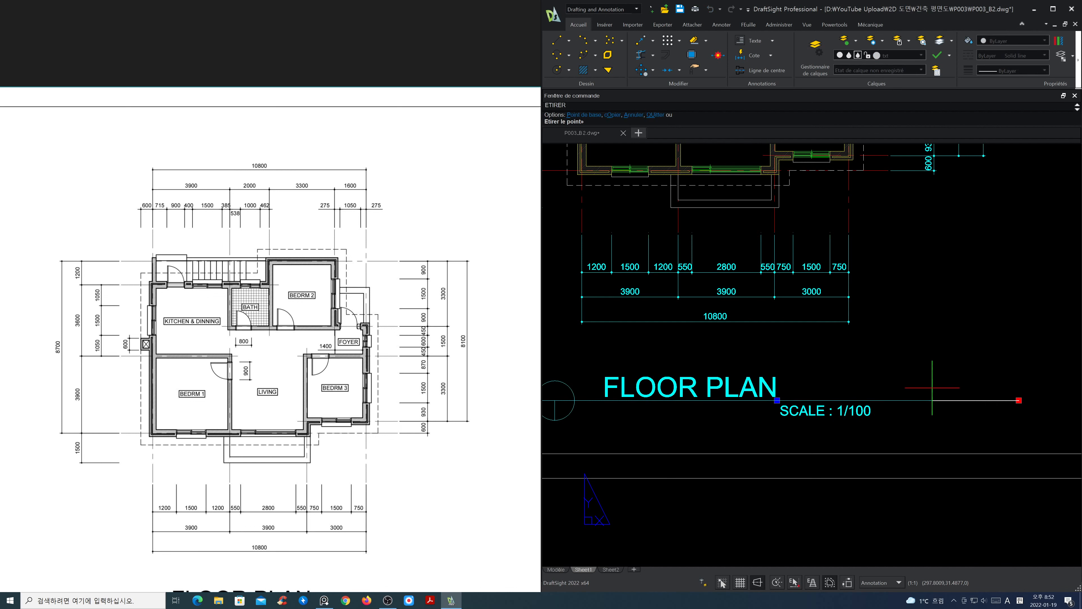
click(893, 387)
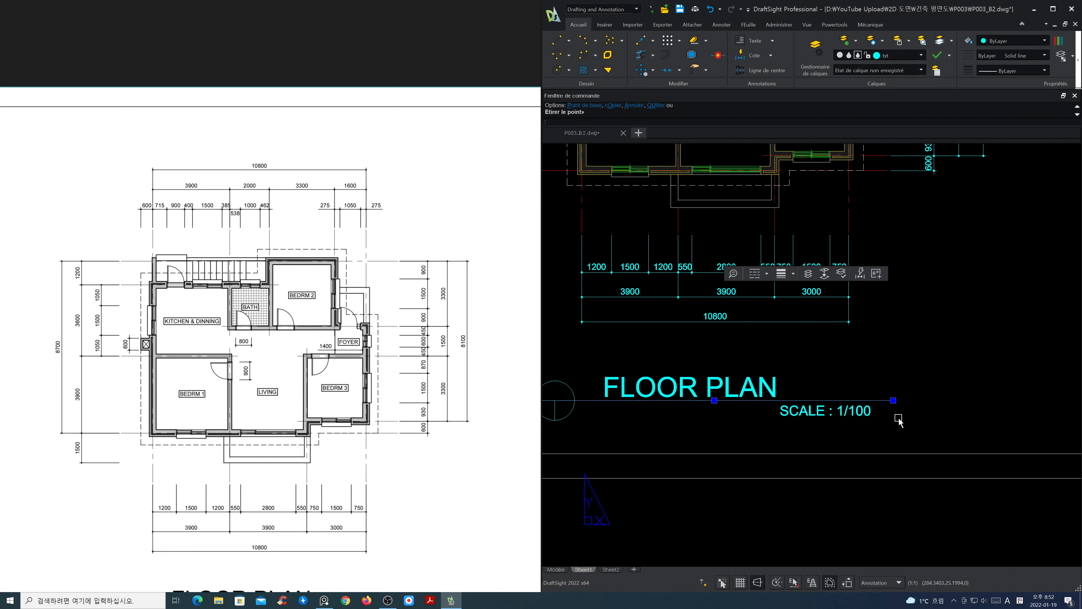
key(Escape)
Lengthen the title line by an increment of 4 at its circle end so it extends past the title circle.
scroll(839, 444, down, 2)
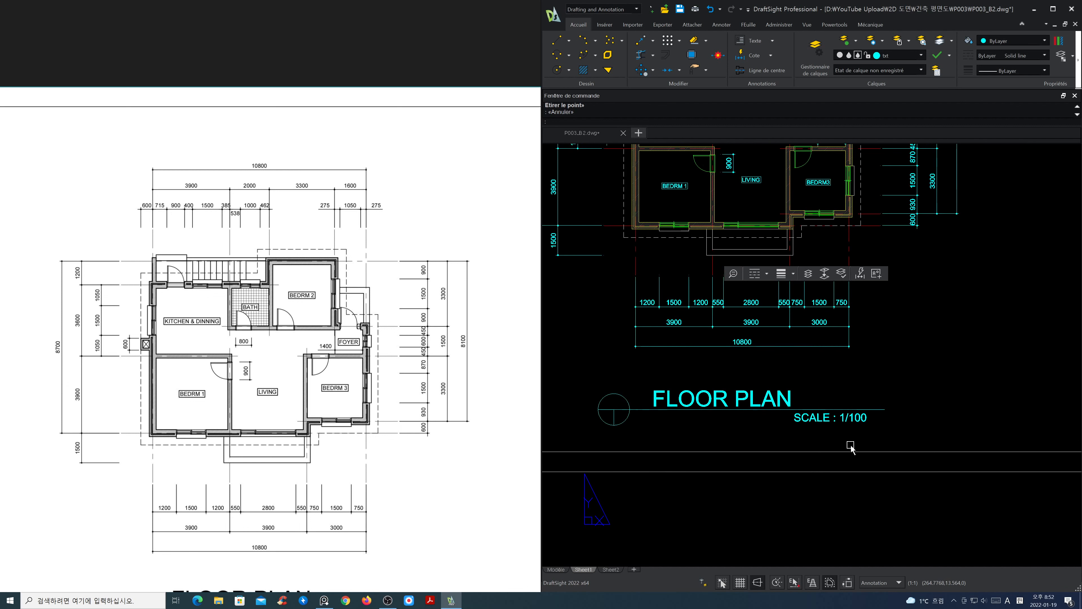
scroll(714, 437, down, 1)
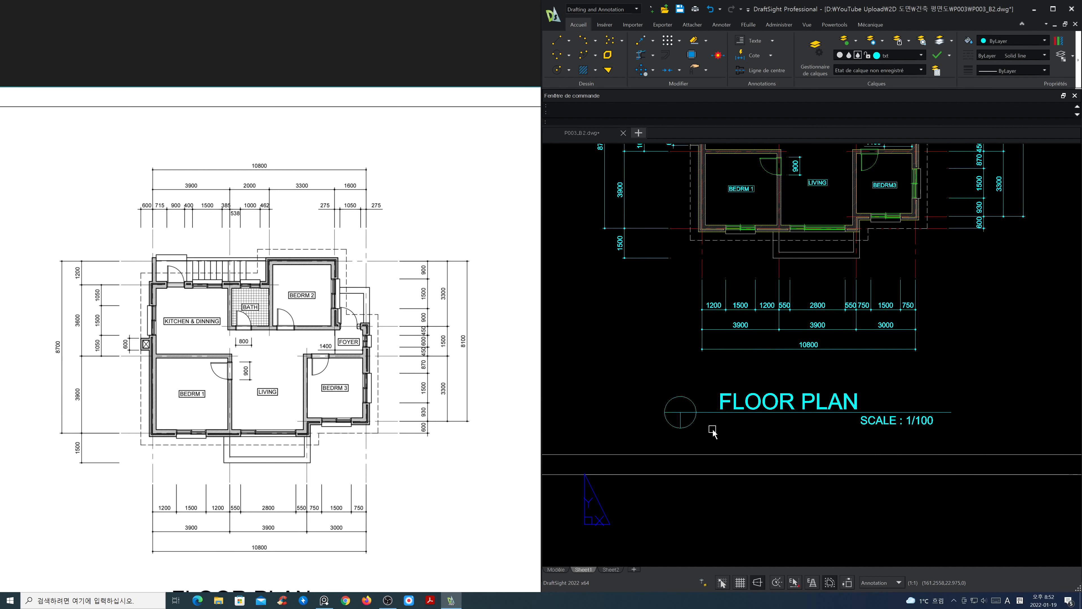
text(ㄴ)
key(Return)
text(i)
key(Return)
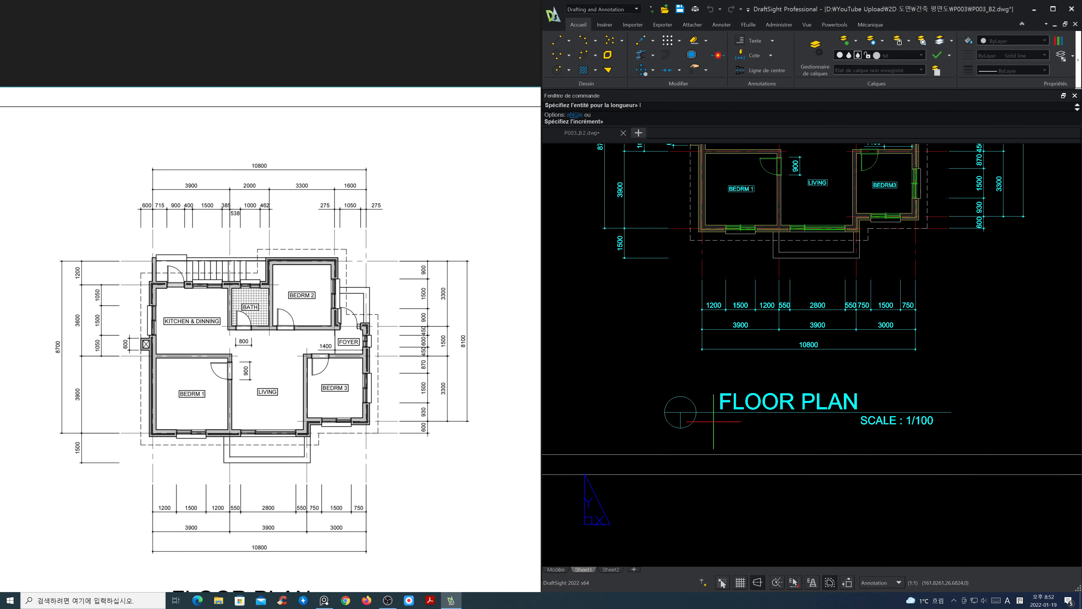
text(4)
key(Return)
click(675, 411)
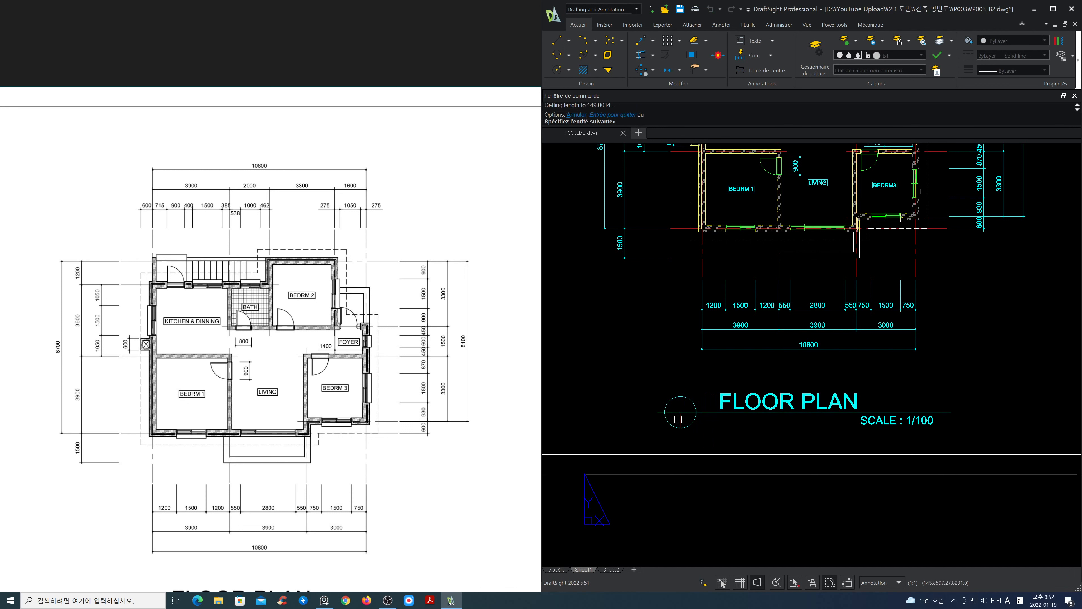
key(Return)
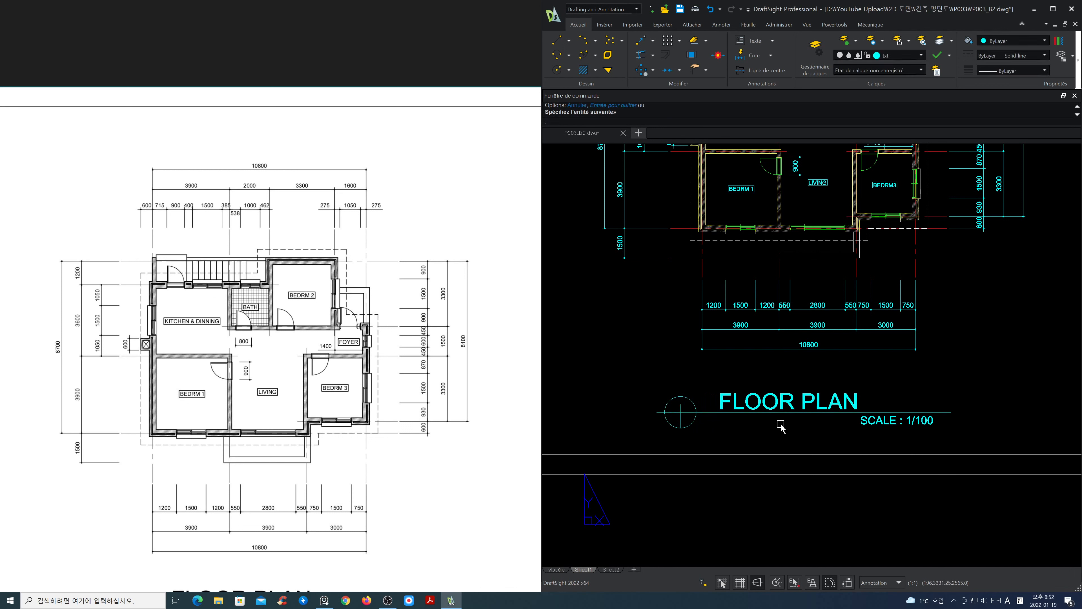
Nudge the FLOOR PLAN text to fine-tune its position above the title line.
click(779, 405)
text(m)
key(Return)
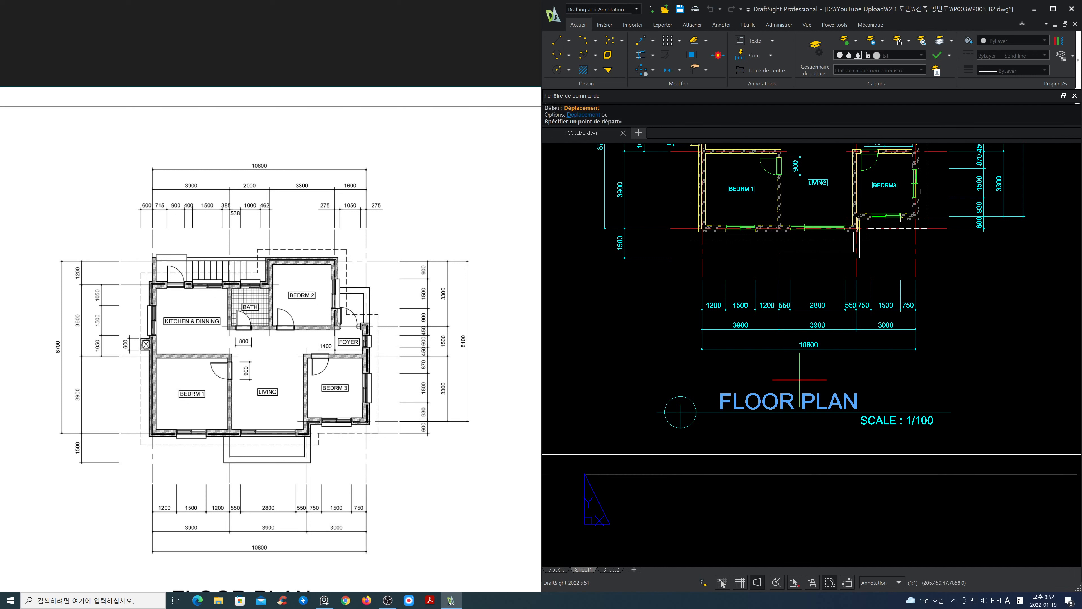
click(799, 379)
click(799, 379)
Compare the complete floor plan sheet, including its dimensions, title symbol and scale text, with the reference drawing.
scroll(848, 426, down, 2)
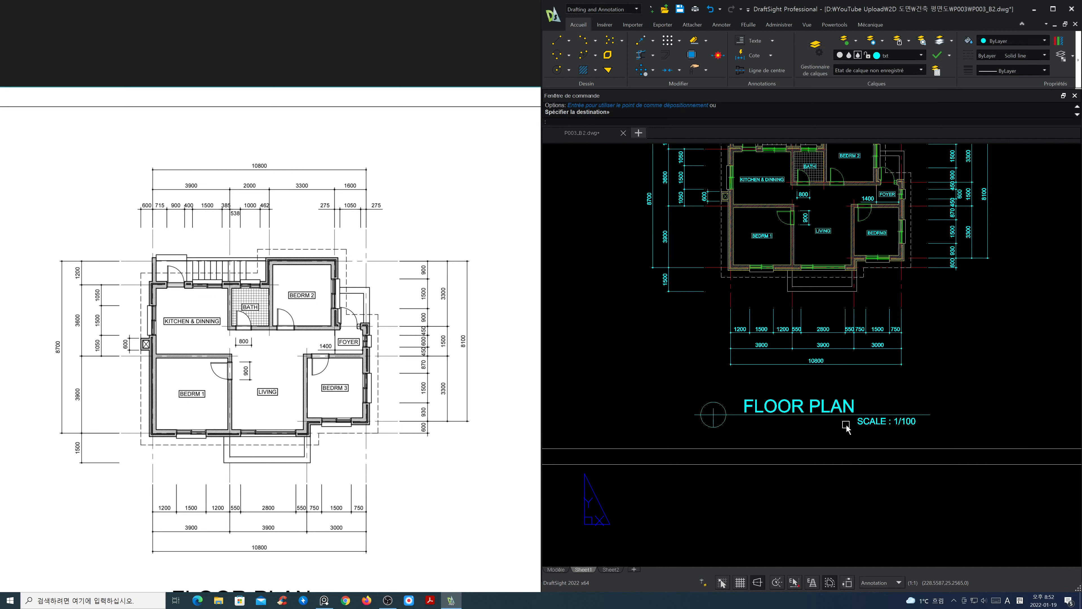
scroll(864, 443, down, 3)
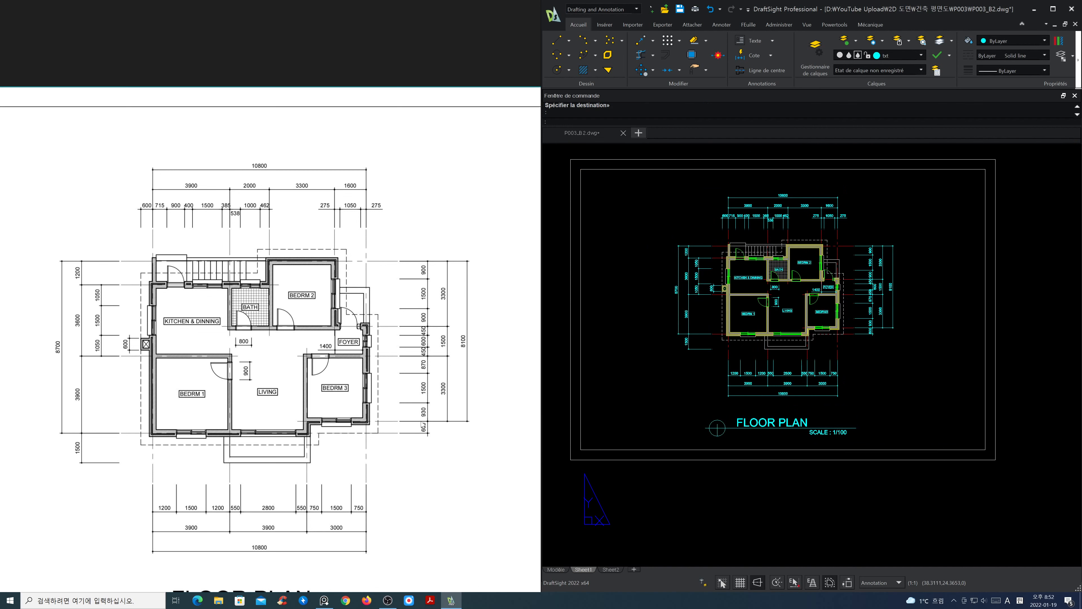
scroll(357, 325, down, 3)
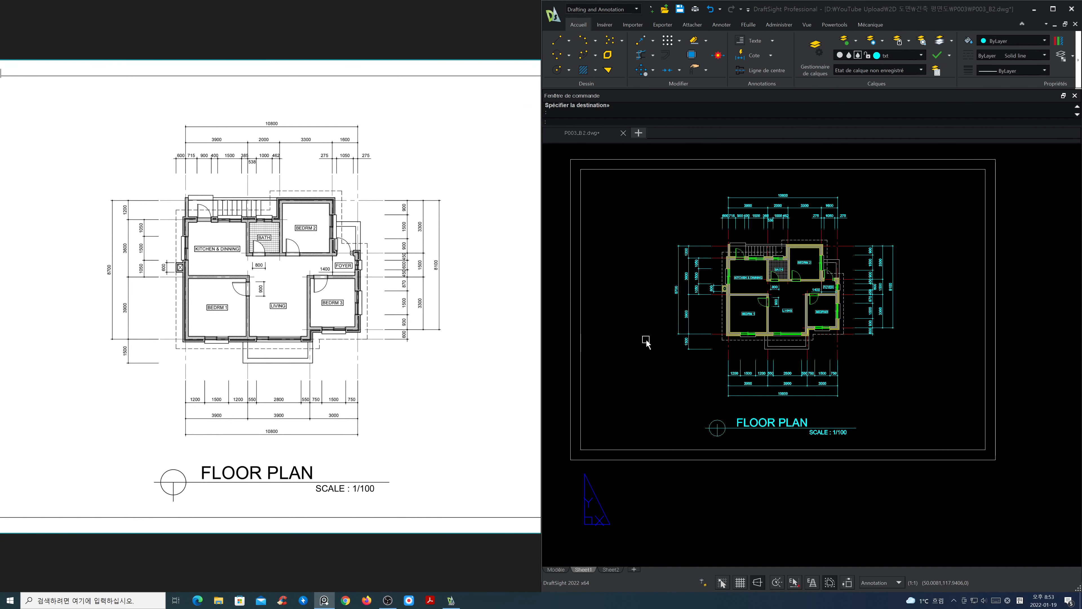
scroll(734, 321, up, 2)
middle_drag(769, 337, 782, 367)
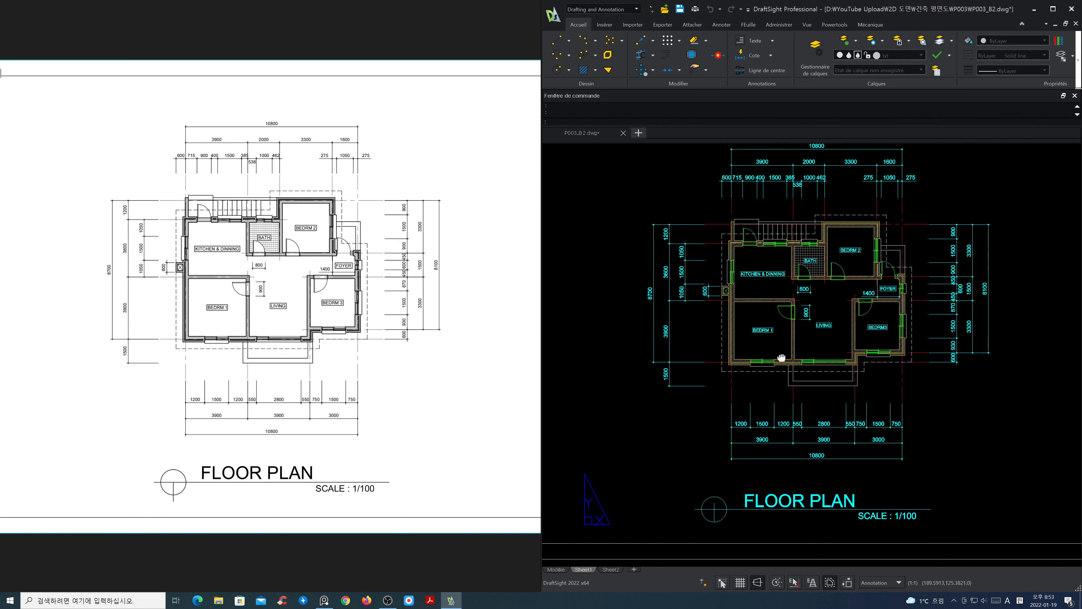
scroll(782, 366, down, 2)
drag(412, 361, 414, 355)
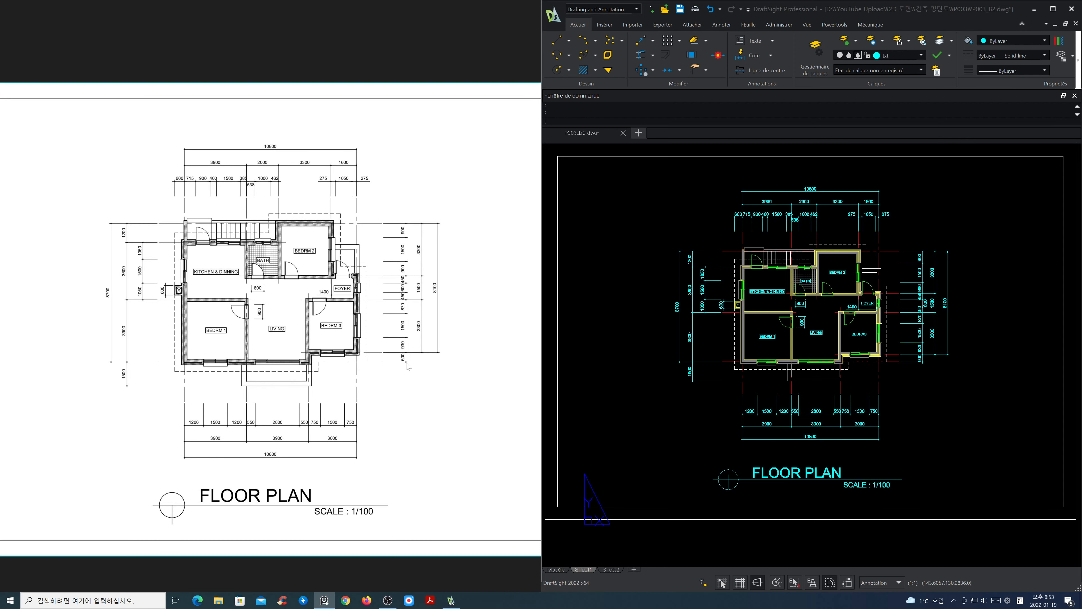
scroll(408, 367, down, 3)
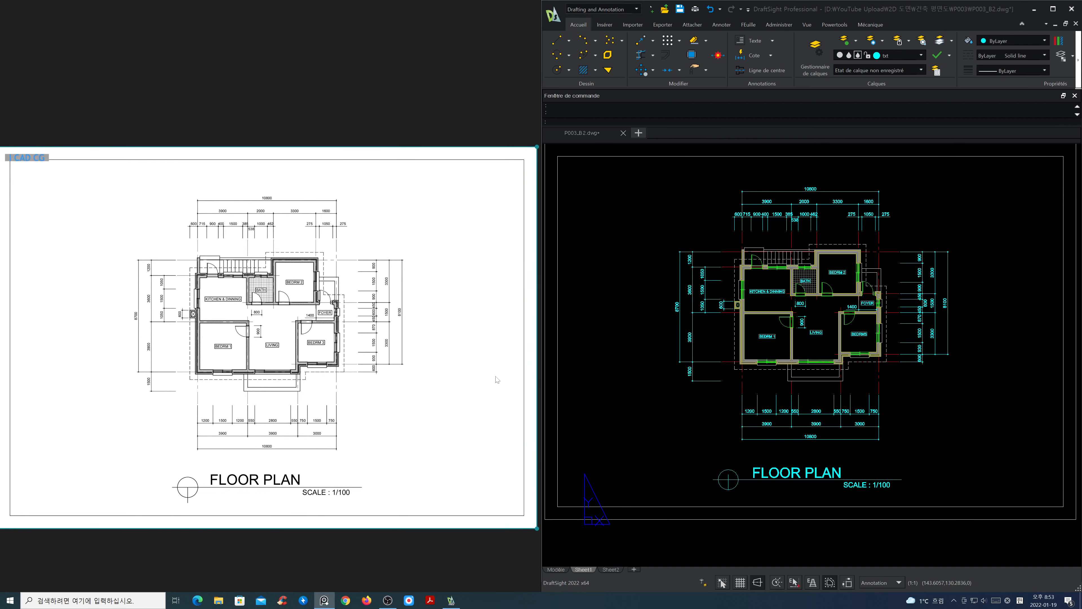
middle_drag(785, 381, 791, 383)
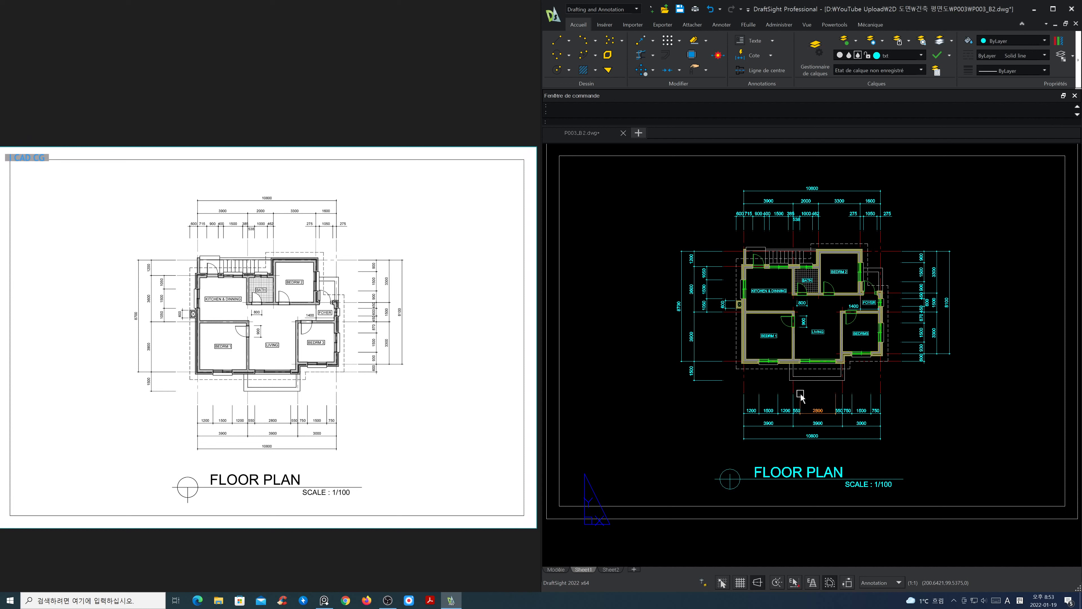